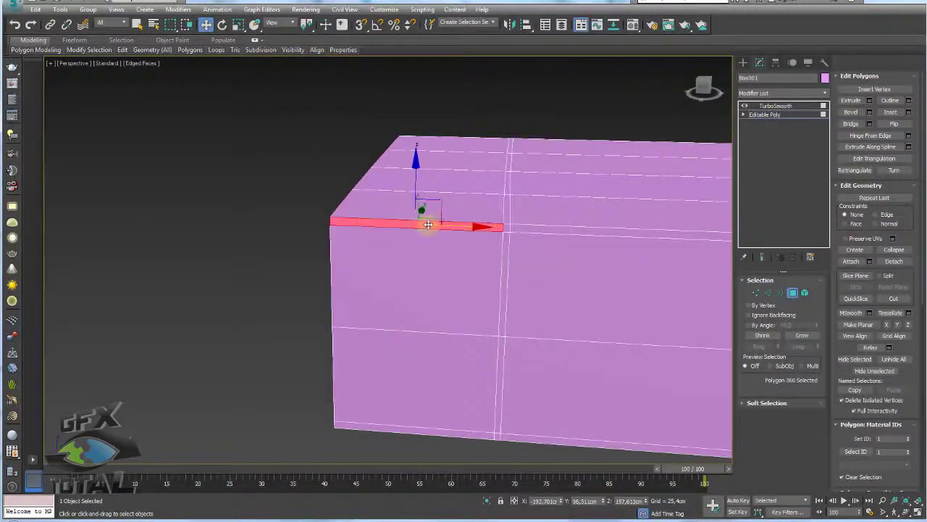
Extrude the block's top polygons upward 24.572 cm into a tall column
click(870, 101)
mouse_move(393, 294)
alt+middle_down()
mouse_move(463, 288)
mouse_move(497, 222)
mouse_move(399, 355)
mouse_move(408, 294)
mouse_move(311, 335)
mouse_move(205, 428)
mouse_move(269, 385)
mouse_move(467, 286)
mouse_move(433, 369)
mouse_move(387, 311)
alt+middle_up()
click(393, 294)
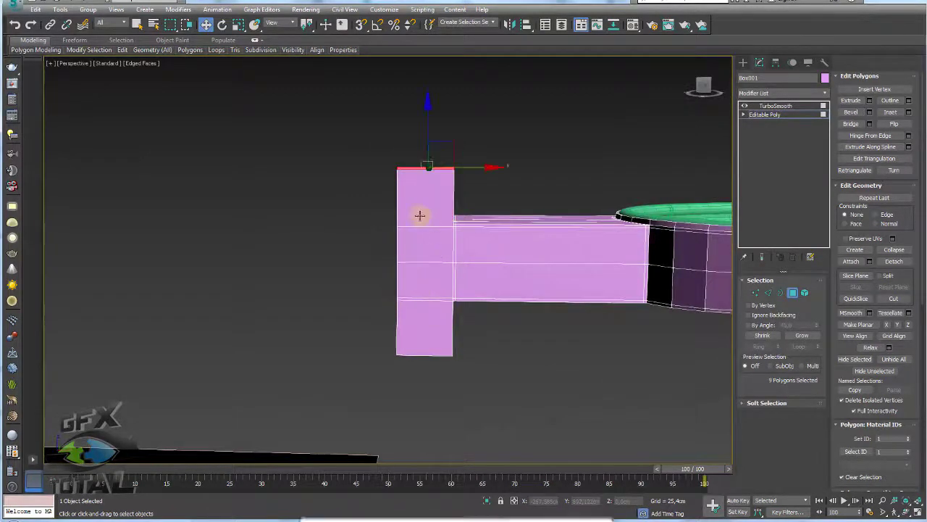
Select the block's front column of polygons and extrude them outward
click(420, 213)
ctrl+click(420, 246)
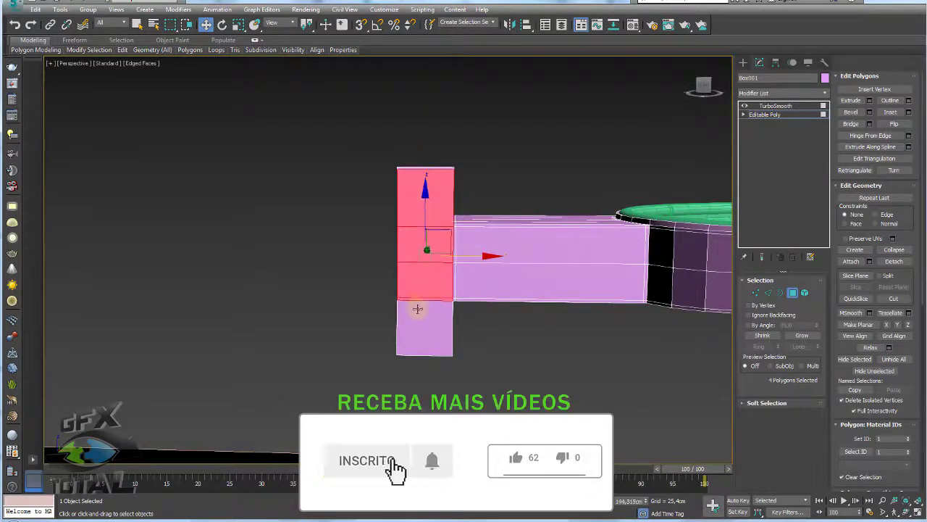
ctrl+click(418, 299)
mouse_move(418, 299)
alt+middle_down()
mouse_move(430, 378)
mouse_move(333, 319)
mouse_move(314, 271)
alt+middle_up()
ctrl+click(314, 271)
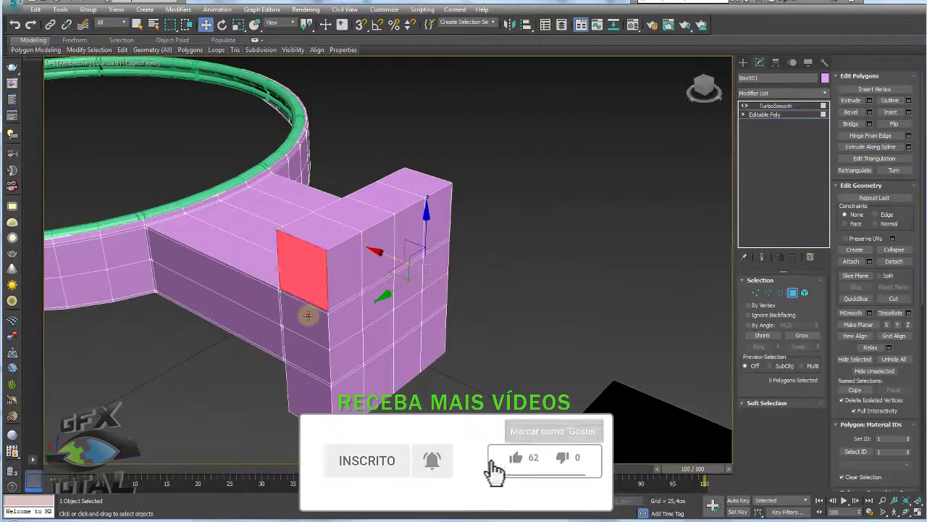
ctrl+click(310, 300)
ctrl+click(316, 348)
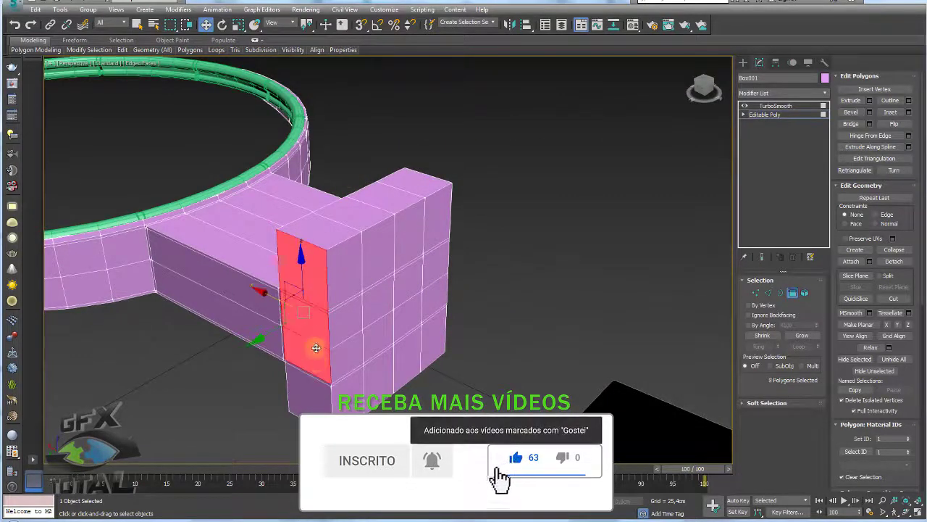
ctrl+click(317, 391)
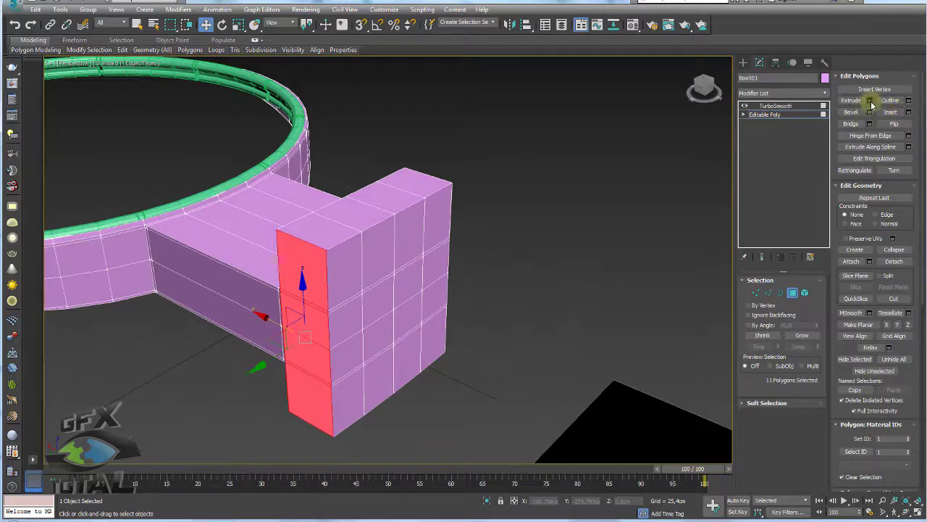
click(869, 100)
click(395, 294)
mouse_move(395, 295)
alt+middle_down()
mouse_move(456, 271)
mouse_move(439, 267)
alt+middle_up()
Ring a top edge and Connect it with 2 segments, pinched tightly toward the block's sides
key(2)
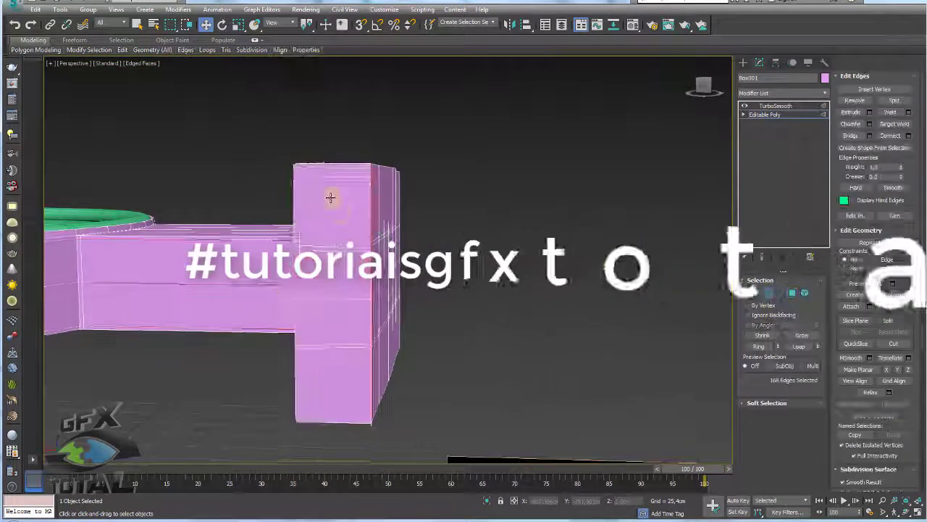
click(347, 170)
alt+middle_drag(347, 182, 376, 188)
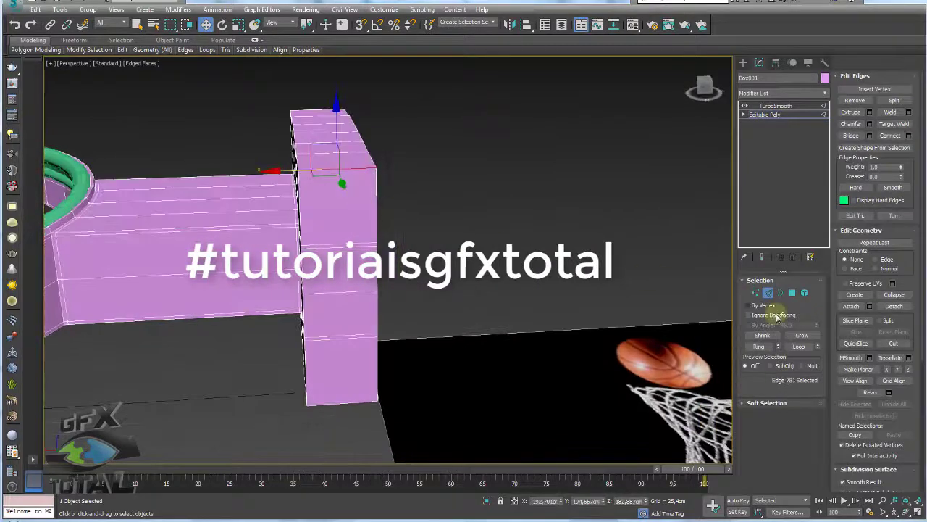
click(758, 345)
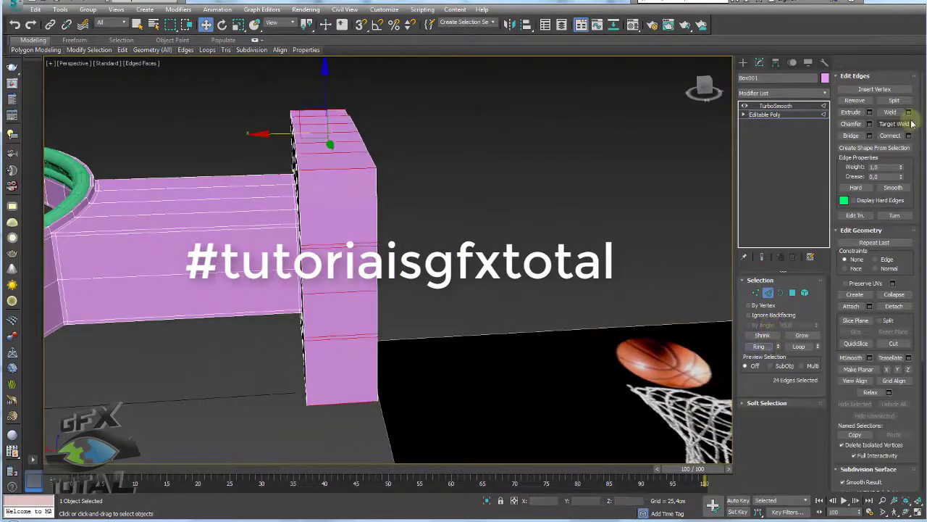
click(908, 136)
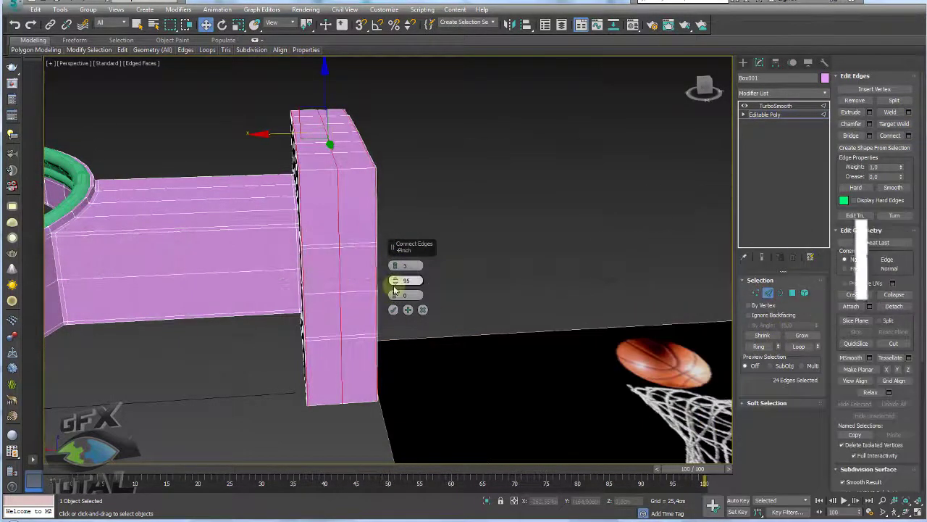
drag(397, 270, 394, 280)
click(393, 309)
alt+middle_drag(406, 314, 702, 292)
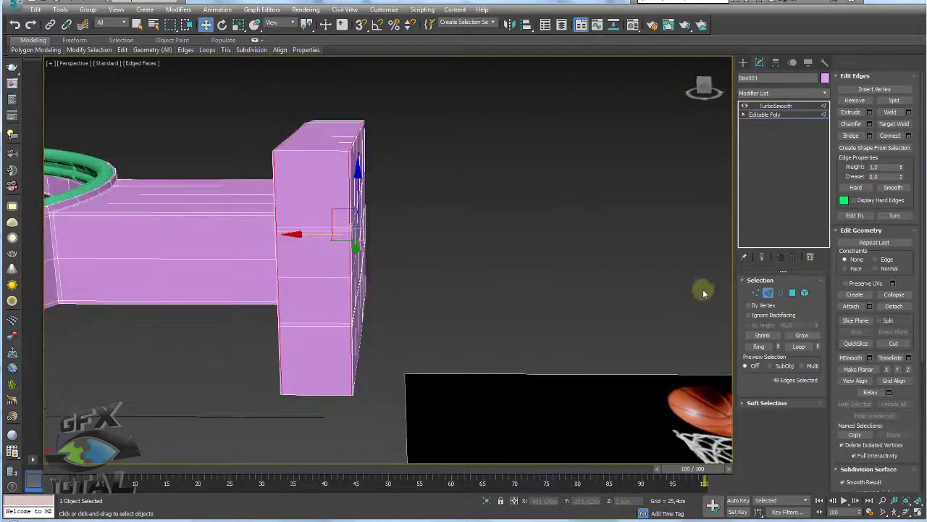
click(755, 293)
In front view, move the block's left vertices +22.05 cm on X to make a thin panel
key(f)
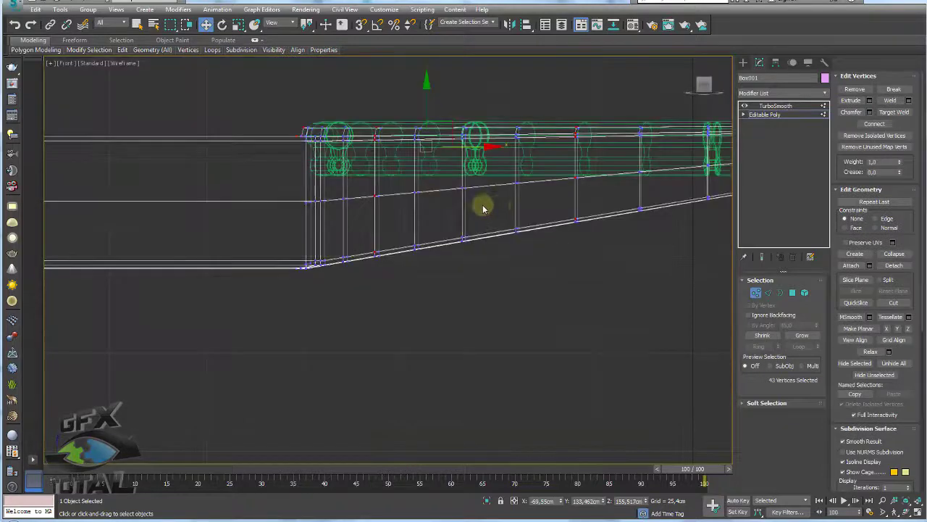
scroll(508, 211, down, 5)
drag(296, 145, 362, 270)
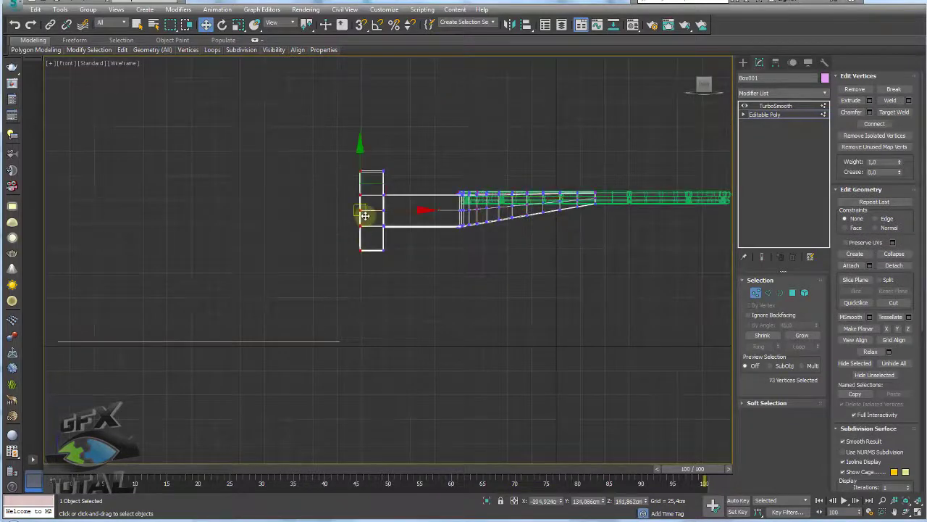
scroll(401, 203, up, 5)
scroll(402, 202, up, 2)
drag(374, 201, 450, 196)
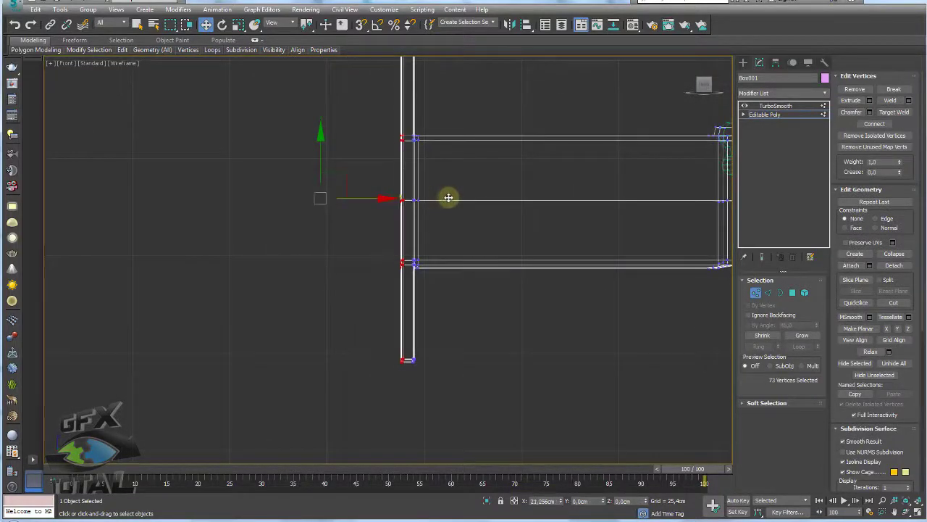
mouse_move(491, 205)
alt+middle_down()
mouse_move(451, 210)
mouse_move(563, 196)
alt+middle_up()
key(p)
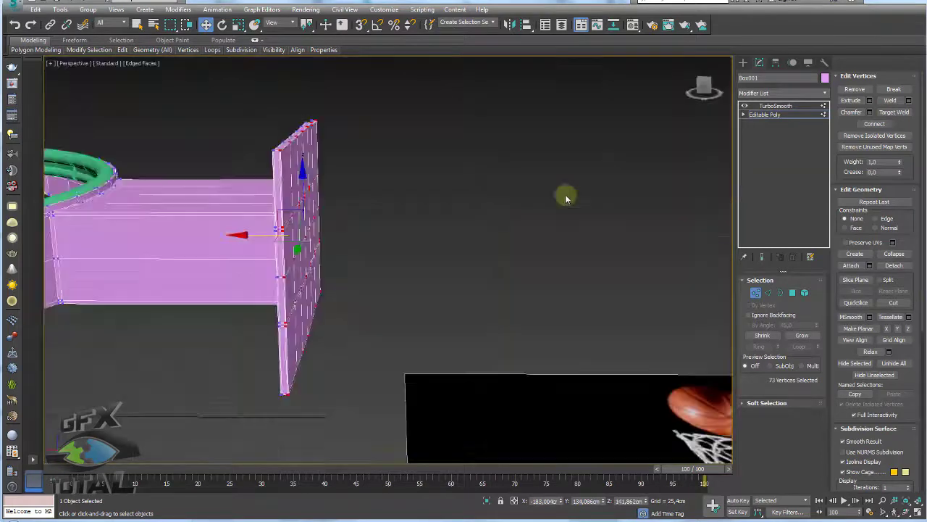
mouse_move(450, 234)
alt+middle_down()
mouse_move(534, 219)
mouse_move(516, 270)
mouse_move(612, 245)
alt+middle_up()
scroll(534, 220, down, 3)
scroll(516, 271, up, 2)
scroll(612, 245, up, 5)
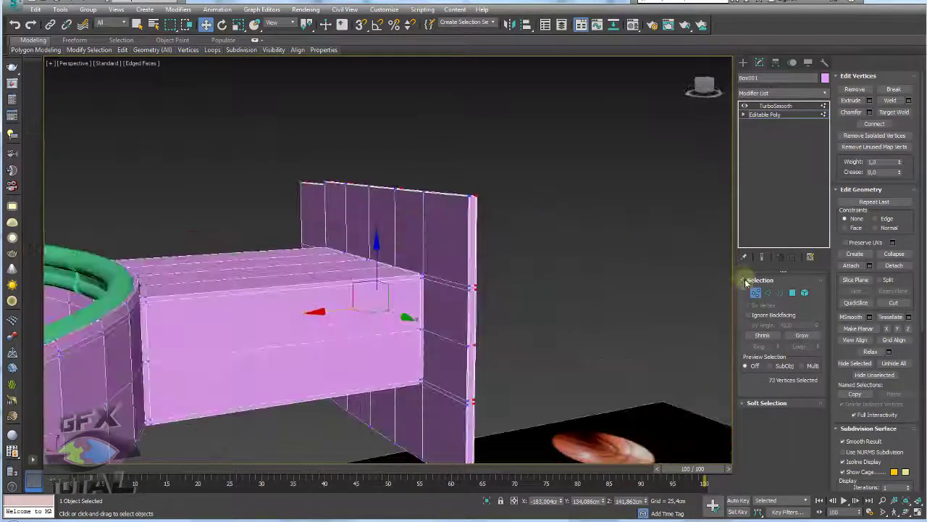
key(2)
scroll(707, 284, down, 2)
Pull the thin end panel forward into a thick block, then clear the edge selection
mouse_move(222, 182)
alt+middle_down()
mouse_move(616, 291)
mouse_move(283, 201)
alt+middle_up()
scroll(616, 292, up, 3)
scroll(289, 181, up, 2)
mouse_move(297, 163)
alt+middle_down()
mouse_move(323, 203)
mouse_move(424, 205)
mouse_move(387, 165)
mouse_move(350, 144)
alt+middle_up()
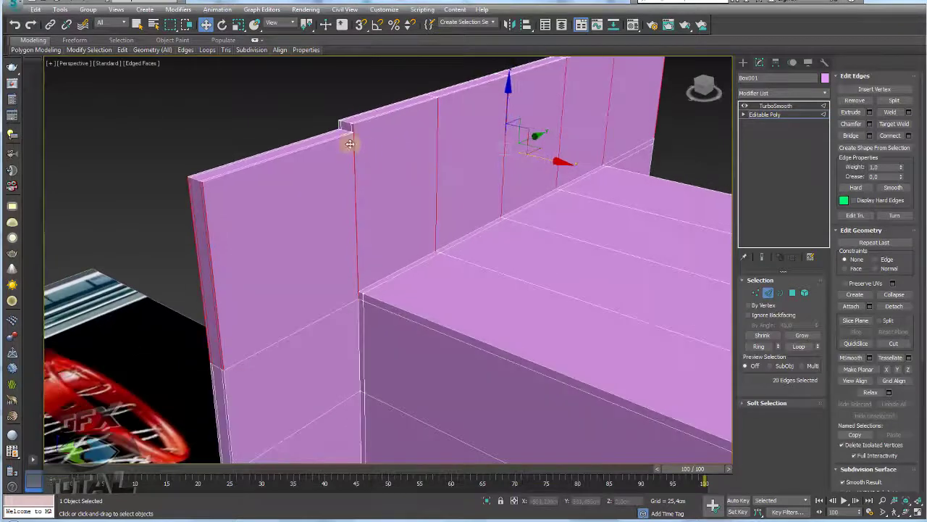
shift+drag(342, 148, 384, 180)
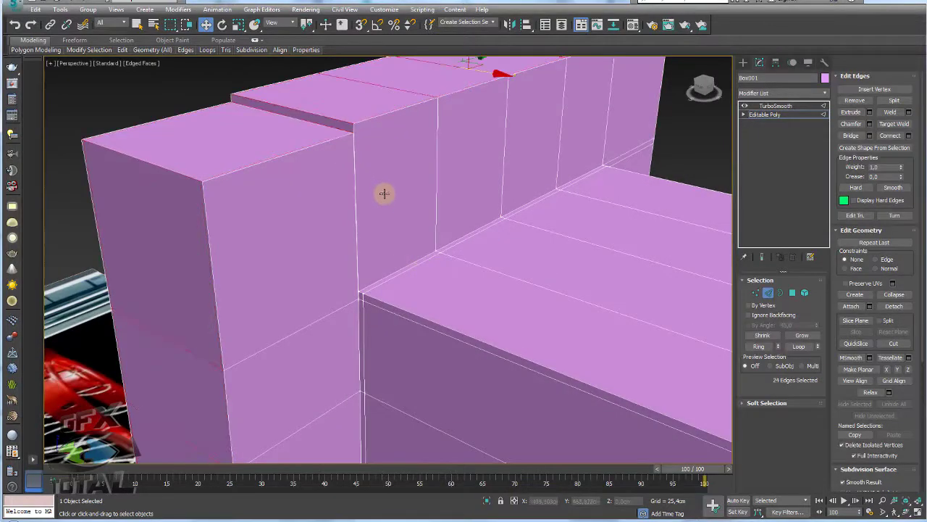
scroll(377, 274, down, 1)
scroll(372, 269, down, 4)
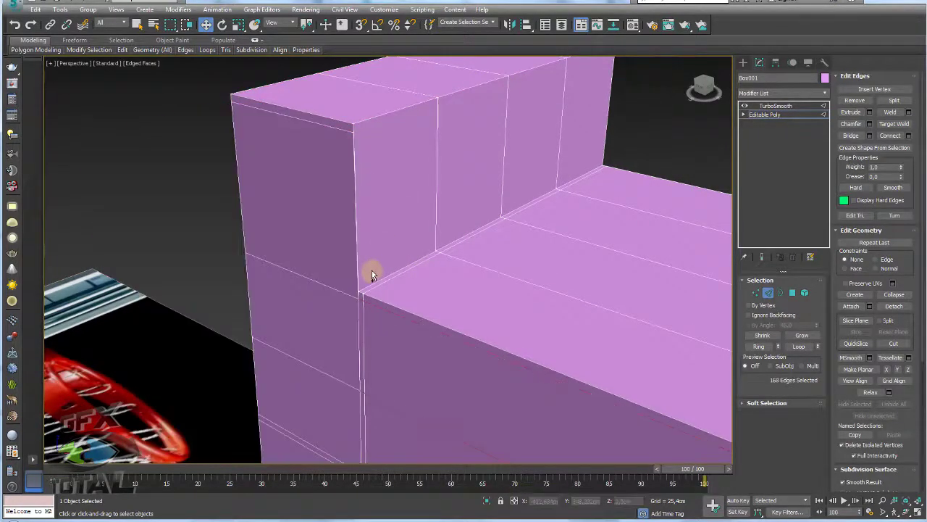
scroll(368, 168, up, 2)
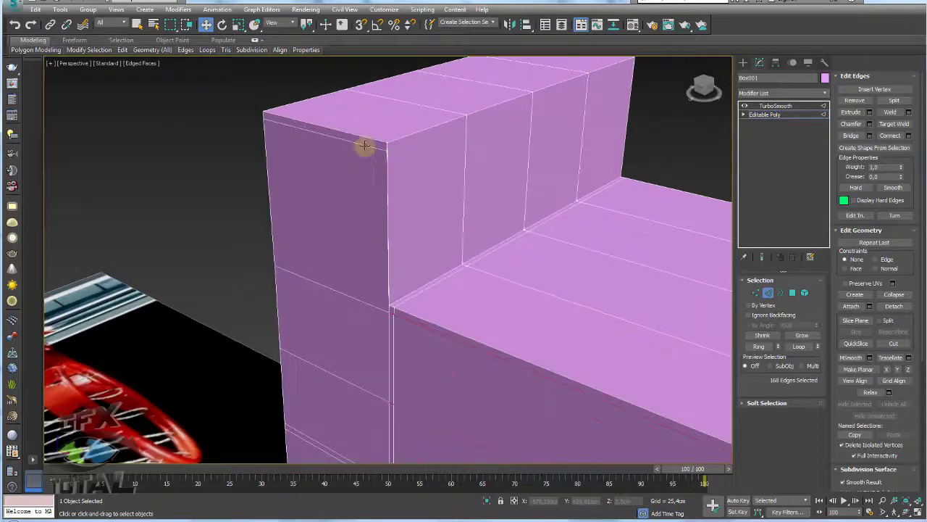
click(365, 146)
mouse_move(368, 145)
alt+middle_down()
mouse_move(364, 164)
mouse_move(408, 159)
mouse_move(432, 179)
mouse_move(699, 270)
alt+middle_up()
click(854, 101)
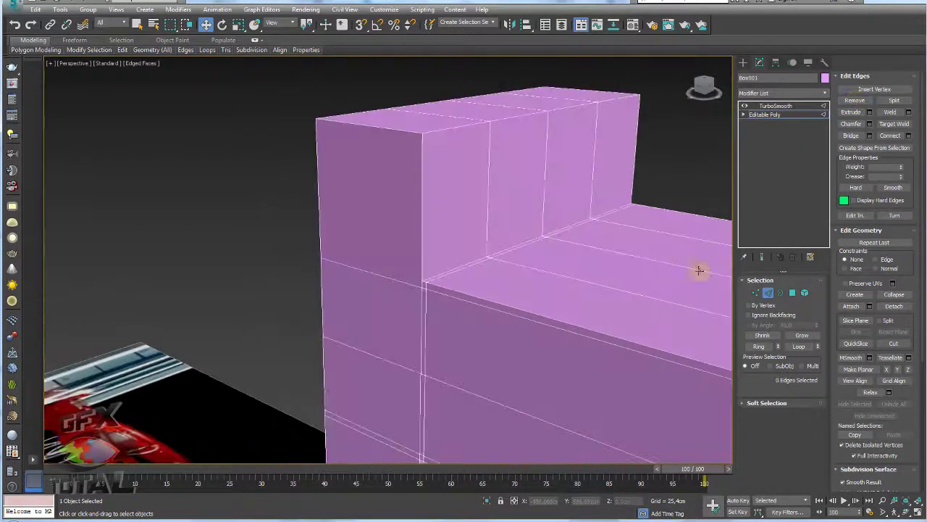
click(793, 293)
mouse_move(358, 211)
alt+middle_down()
mouse_move(348, 230)
mouse_move(503, 240)
mouse_move(365, 234)
mouse_move(432, 266)
alt+middle_up()
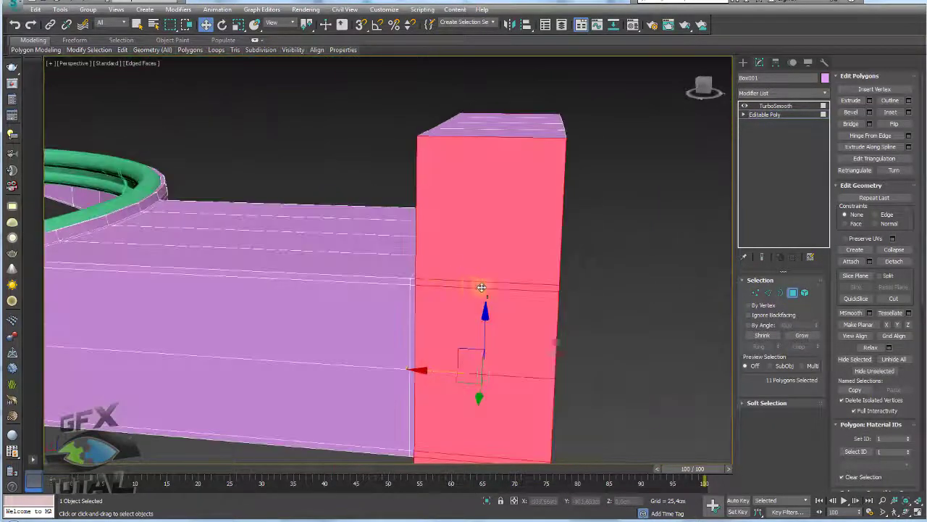
Ring and Connect the block's top edges, then remove the middle vertical edge loop
mouse_move(481, 288)
alt+middle_down()
mouse_move(523, 290)
mouse_move(717, 167)
alt+middle_up()
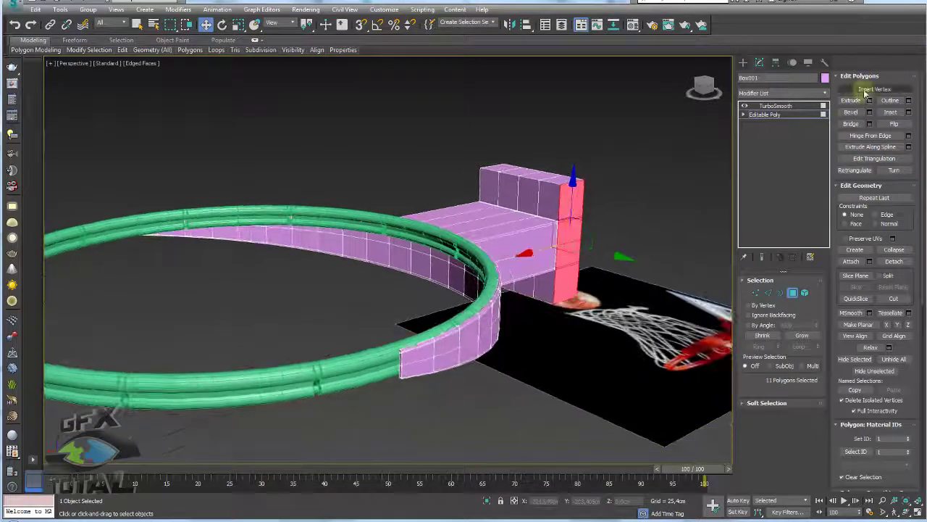
mouse_move(507, 239)
alt+middle_down()
mouse_move(408, 249)
mouse_move(404, 265)
alt+middle_up()
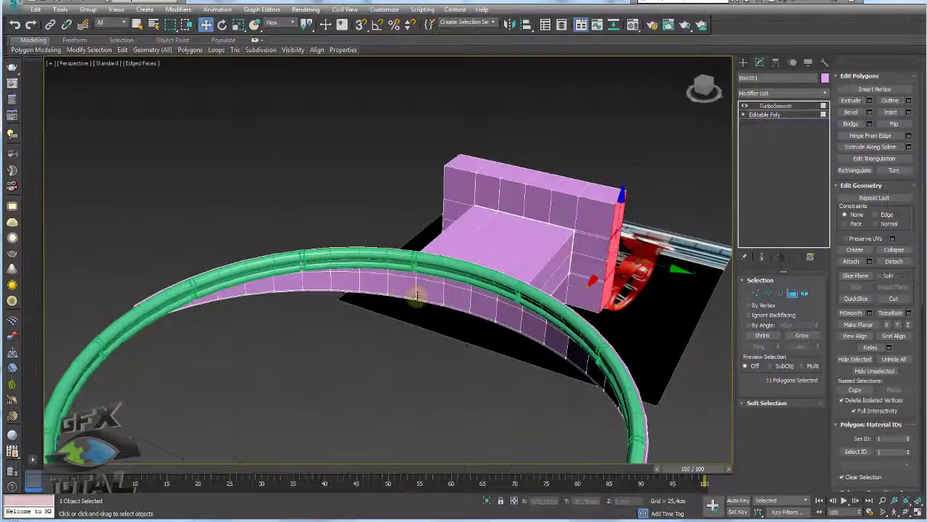
alt+middle_drag(417, 295, 527, 265)
click(770, 294)
mouse_move(652, 282)
alt+middle_down()
mouse_move(683, 263)
mouse_move(579, 174)
alt+middle_up()
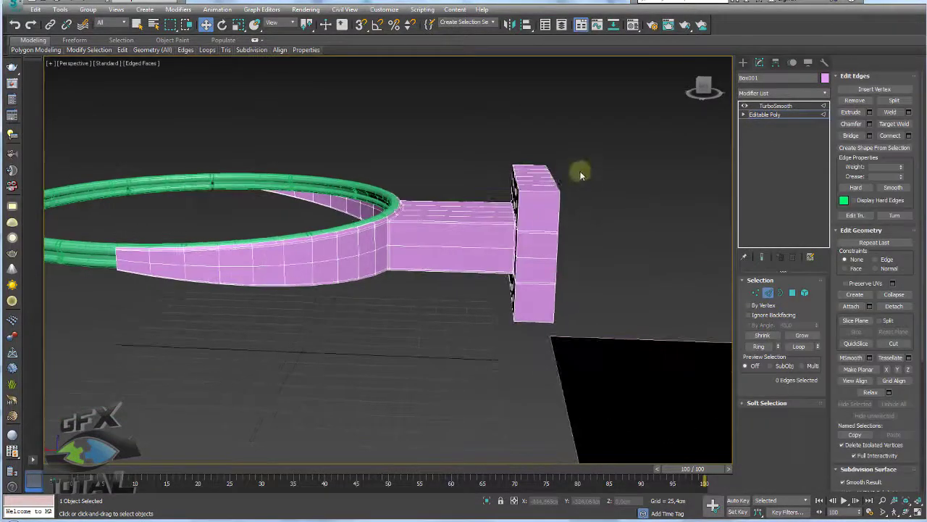
click(531, 169)
click(759, 345)
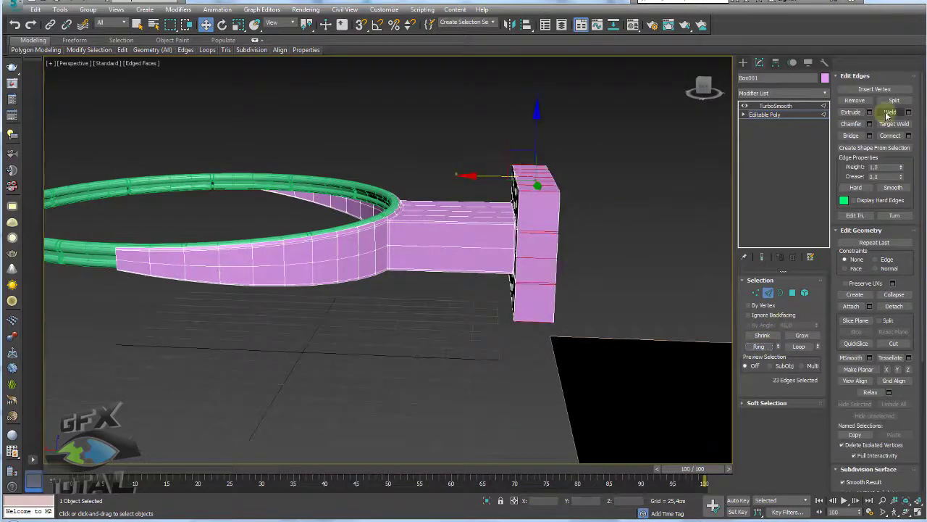
click(894, 136)
scroll(595, 212, up, 3)
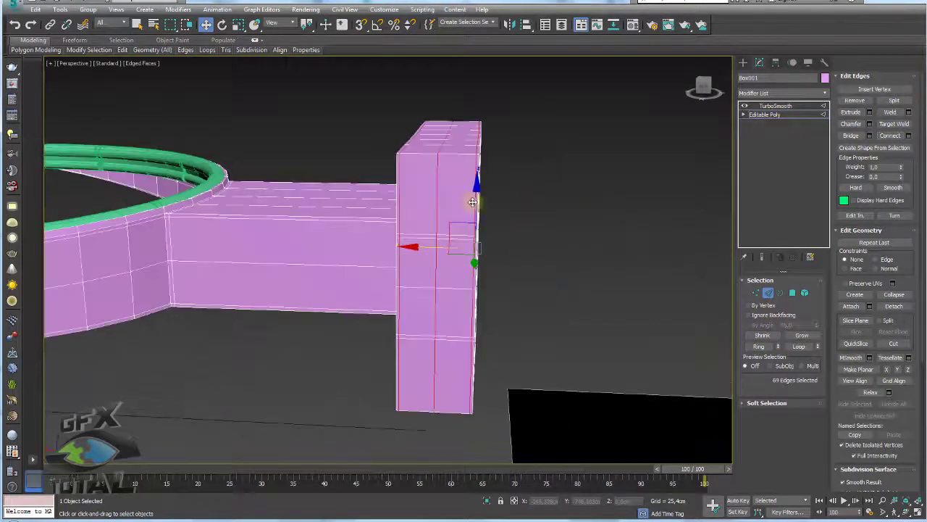
double_click(437, 202)
click(855, 100)
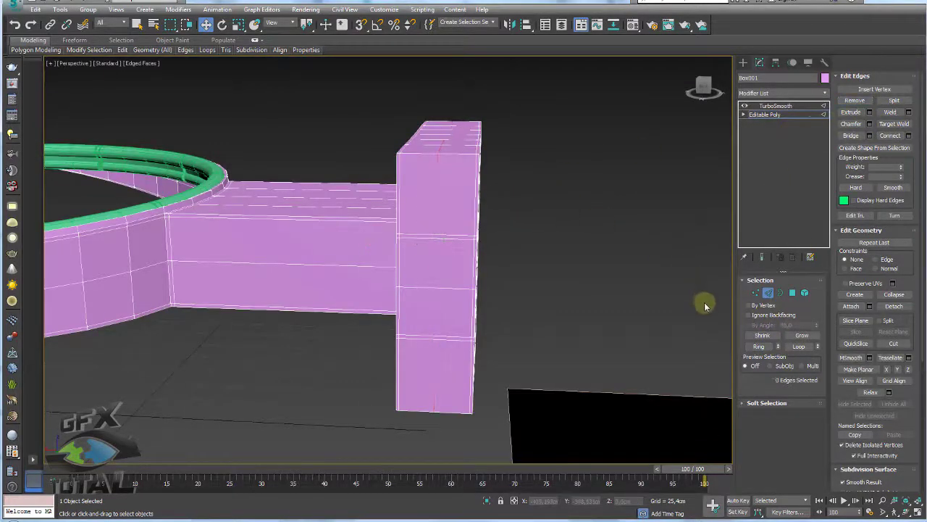
Move the block's right column of vertices left on X, flattening it into a thin wall
click(754, 297)
mouse_move(546, 92)
mouse_down()
mouse_move(461, 419)
mouse_move(446, 438)
mouse_up()
drag(437, 242, 380, 245)
alt+middle_drag(380, 244, 815, 280)
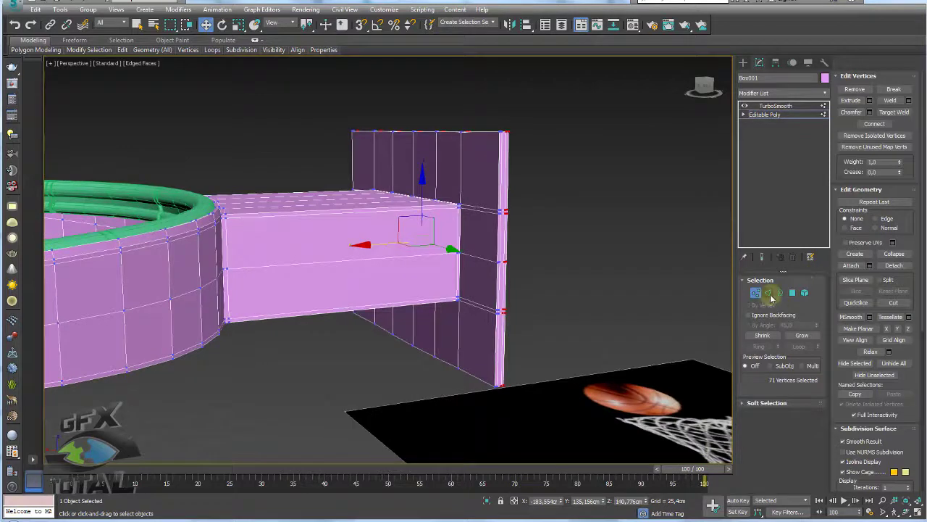
click(768, 293)
double_click(503, 162)
ctrl+double_click(505, 358)
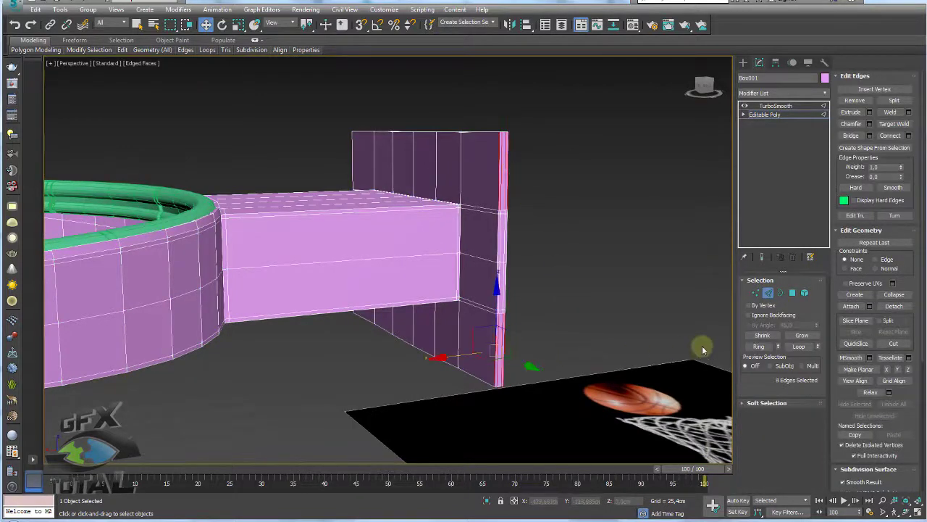
click(761, 347)
click(908, 136)
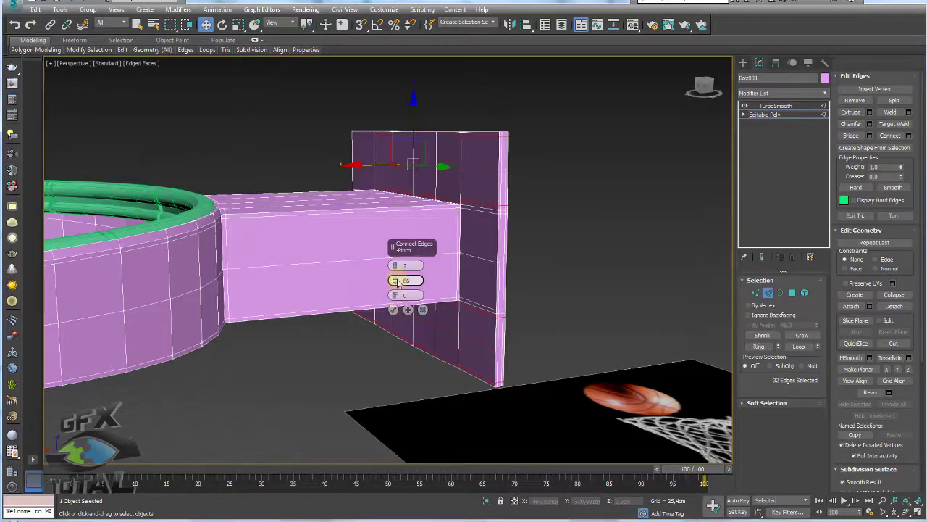
click(393, 309)
mouse_move(393, 309)
alt+middle_down()
mouse_move(466, 314)
mouse_move(554, 137)
alt+middle_up()
alt+middle_drag(554, 180, 334, 109)
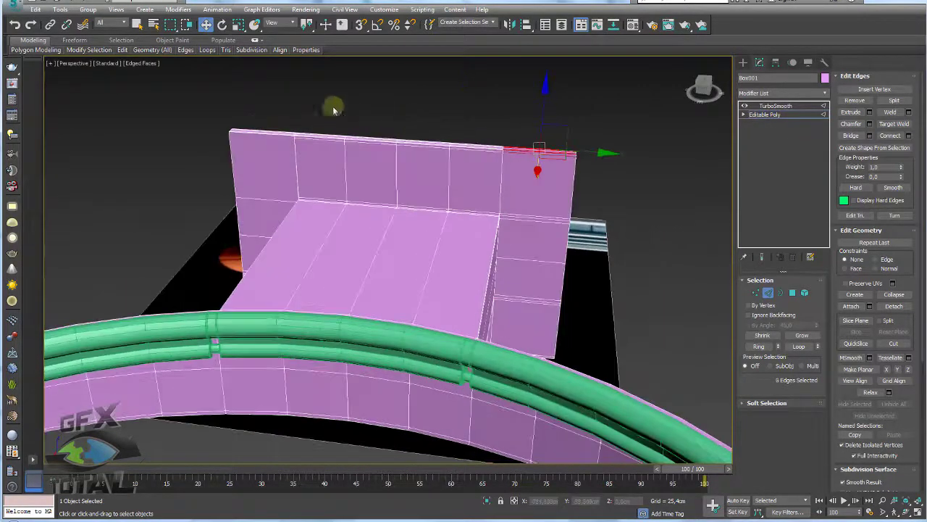
ctrl+click(267, 143)
alt+middle_drag(267, 146, 460, 191)
scroll(471, 190, up, 3)
scroll(471, 190, up, 2)
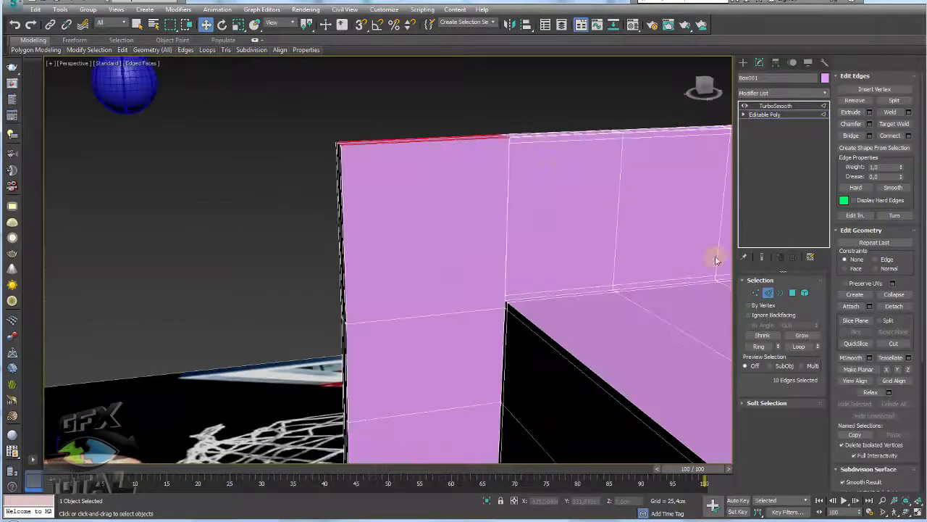
click(757, 292)
alt+middle_drag(480, 157, 511, 143)
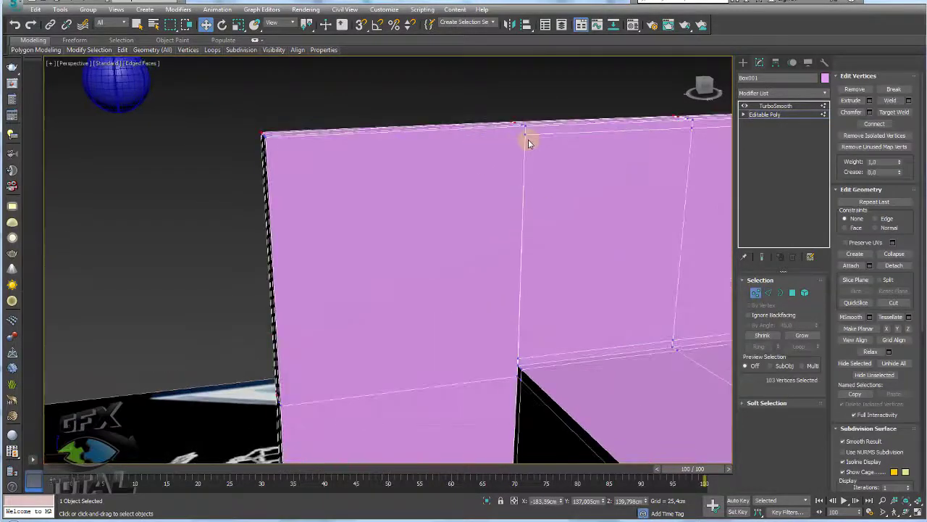
mouse_move(566, 323)
alt+middle_down()
mouse_move(484, 269)
mouse_move(500, 269)
alt+middle_up()
scroll(372, 307, up, 2)
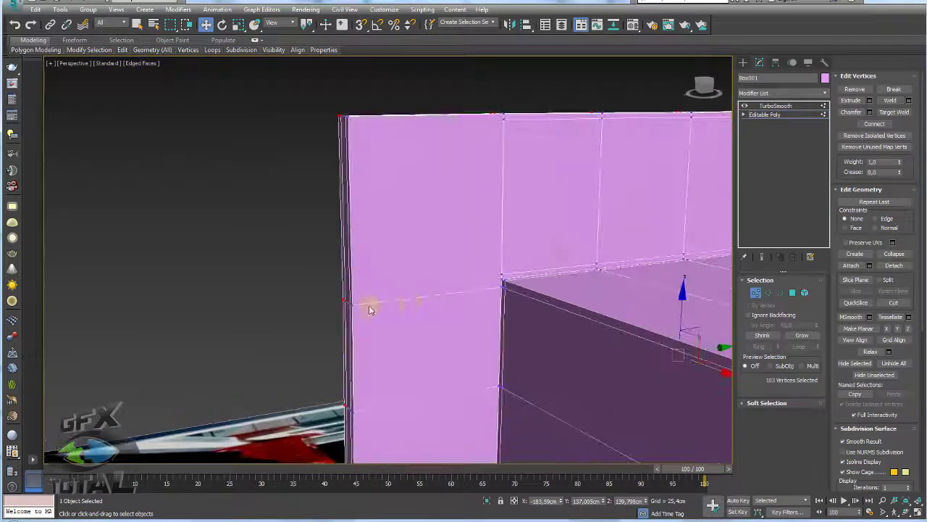
mouse_move(373, 307)
alt+middle_down()
mouse_move(430, 289)
mouse_move(569, 296)
mouse_move(497, 251)
mouse_move(606, 246)
alt+middle_up()
scroll(507, 300, down, 3)
scroll(551, 246, up, 3)
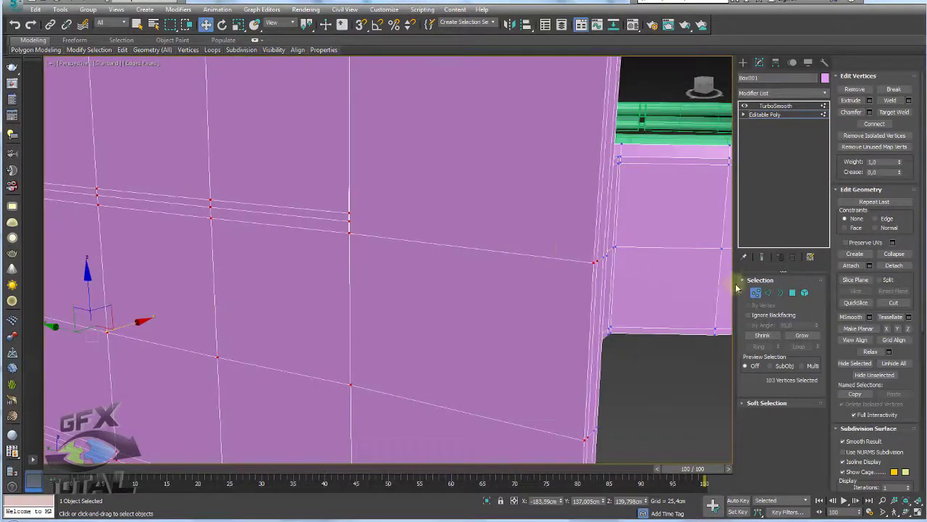
click(767, 292)
click(595, 242)
mouse_move(595, 242)
alt+middle_down()
mouse_move(580, 261)
mouse_move(444, 236)
mouse_move(307, 239)
mouse_move(541, 178)
alt+middle_up()
scroll(300, 240, down, 3)
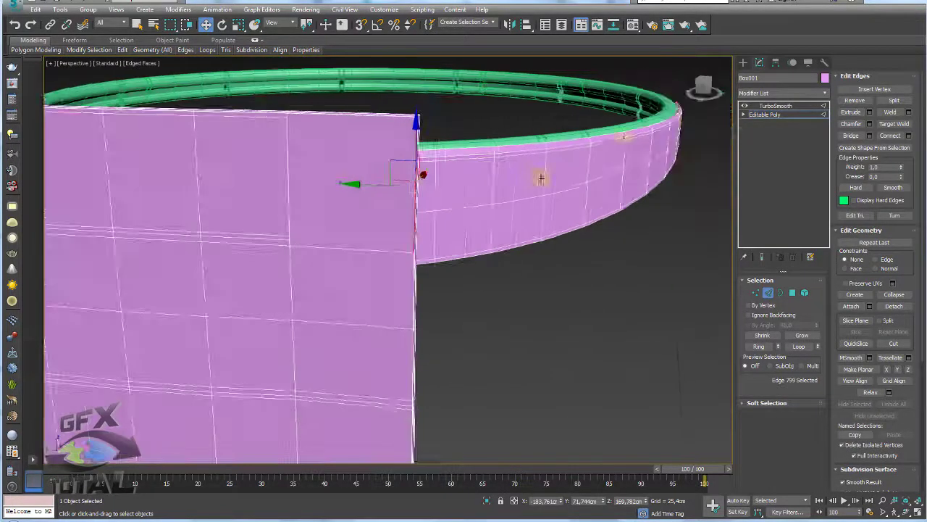
Add a Symmetry modifier to the wall mesh with the mirror axis set to Y
click(765, 114)
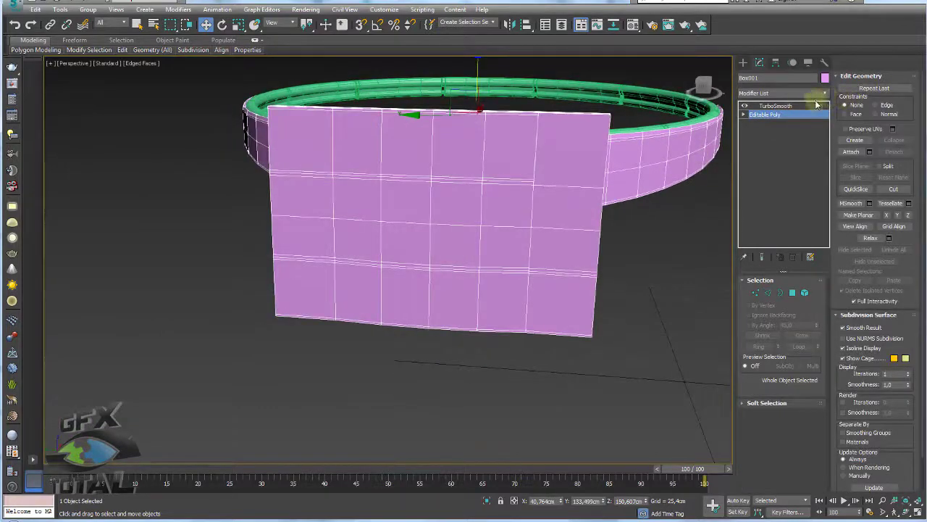
click(826, 93)
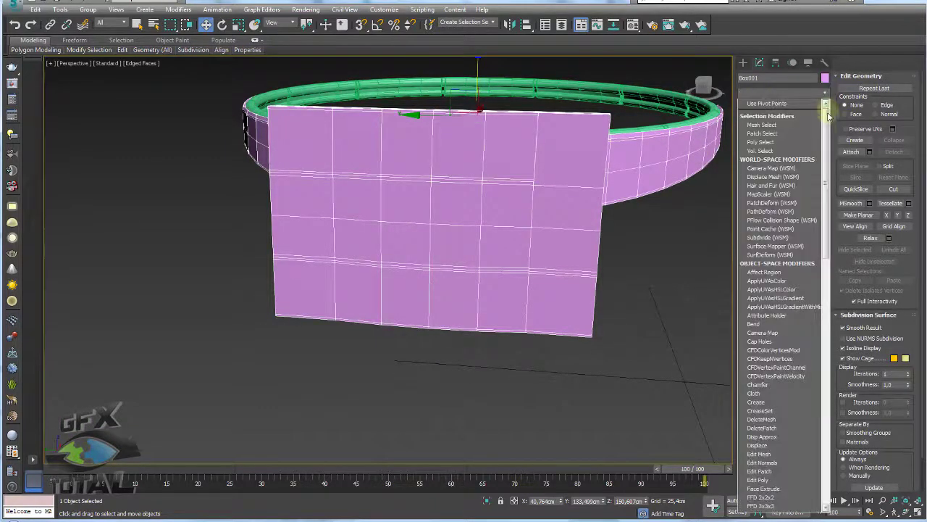
scroll(782, 326, down, 5)
click(760, 328)
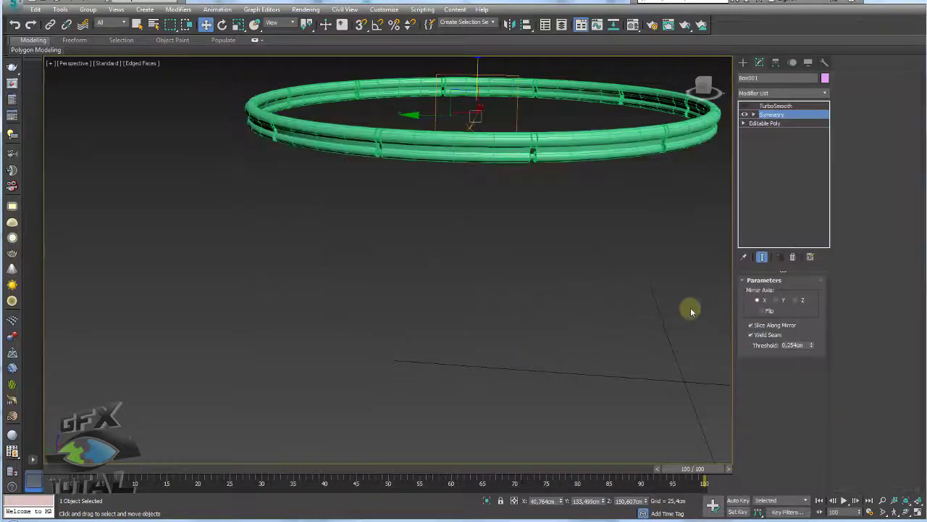
click(776, 300)
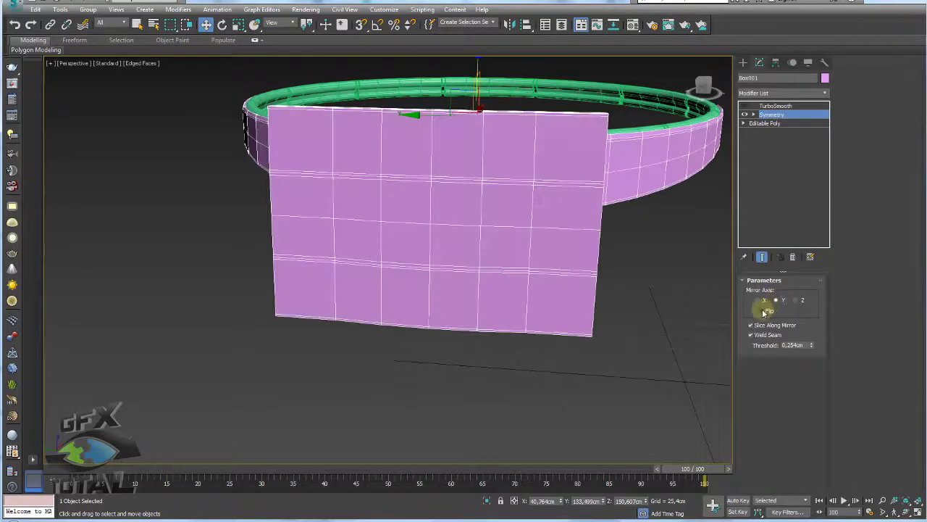
alt+middle_drag(671, 323, 638, 331)
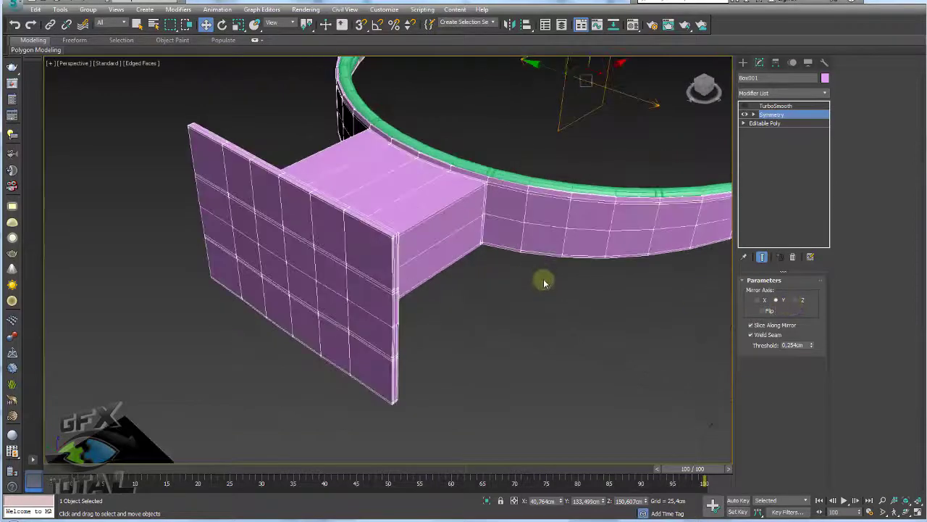
Stack an Edit Poly modifier above Symmetry
key(ctrl+e)
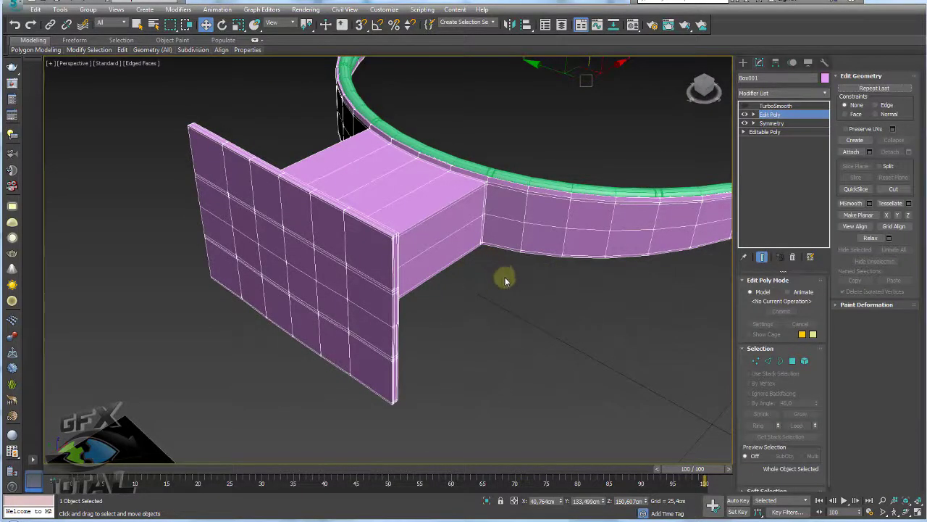
mouse_move(505, 281)
alt+middle_down()
mouse_move(542, 215)
mouse_move(404, 230)
mouse_move(478, 203)
mouse_move(456, 234)
mouse_move(382, 217)
alt+middle_up()
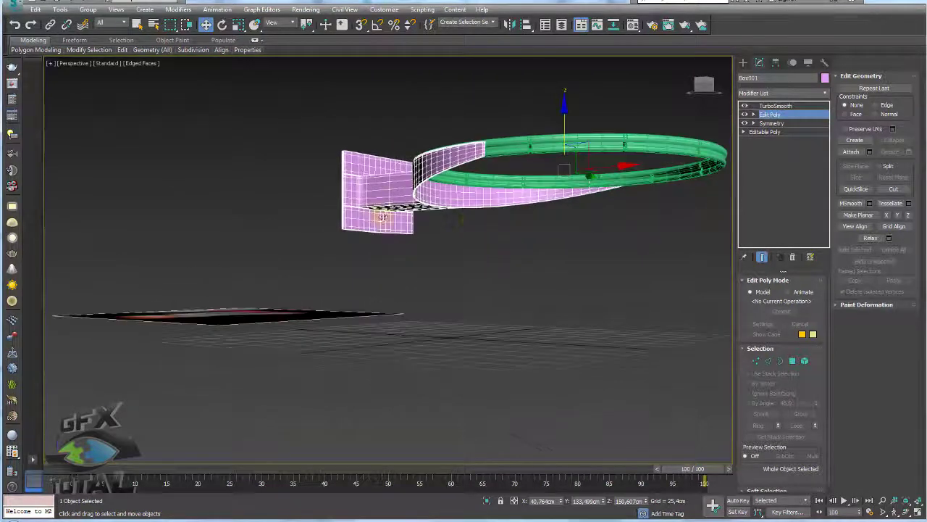
scroll(382, 216, up, 5)
scroll(447, 256, down, 5)
scroll(453, 250, down, 3)
mouse_move(453, 250)
alt+middle_down()
mouse_move(524, 252)
mouse_move(543, 262)
mouse_move(541, 276)
mouse_move(673, 325)
mouse_move(452, 272)
mouse_move(533, 207)
alt+middle_up()
scroll(541, 290, down, 5)
scroll(541, 289, up, 5)
scroll(453, 271, up, 3)
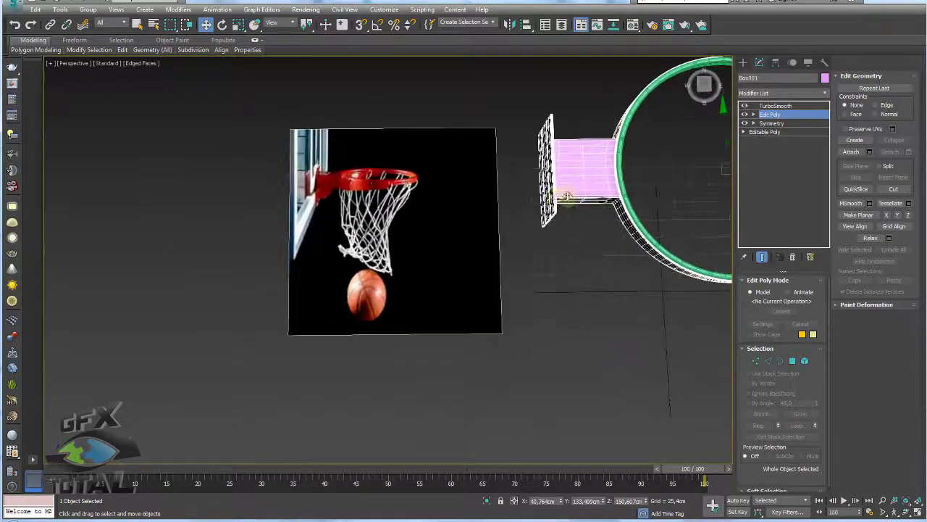
scroll(534, 207, down, 4)
scroll(460, 190, up, 4)
scroll(459, 191, up, 3)
scroll(405, 163, up, 2)
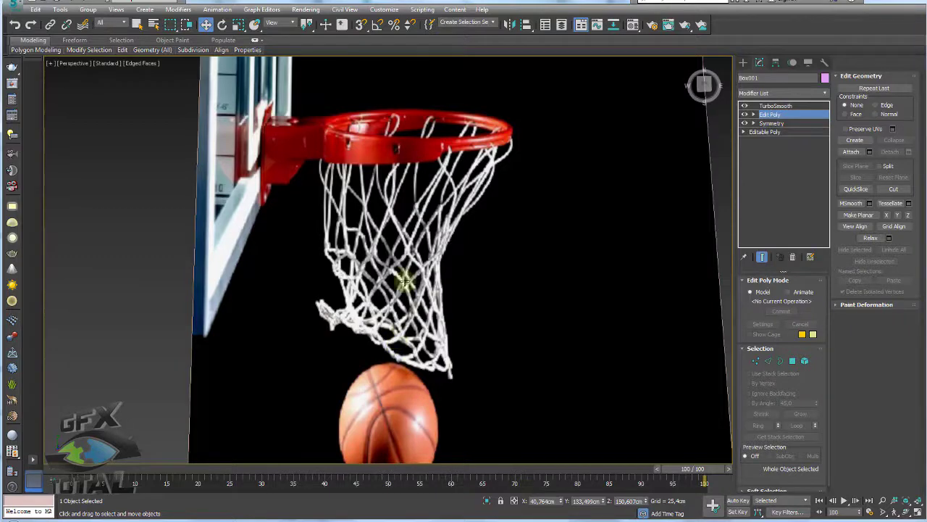
scroll(410, 194, up, 1)
scroll(411, 199, up, 1)
scroll(411, 203, up, 1)
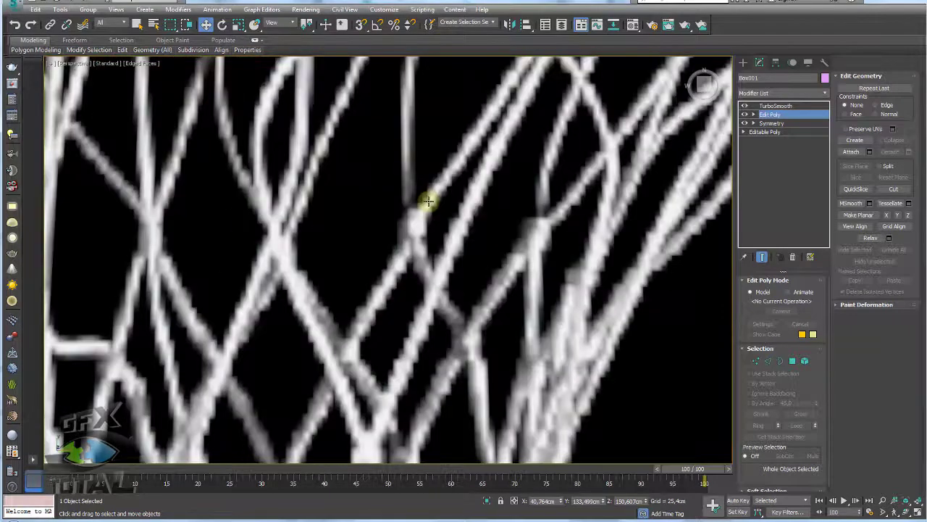
scroll(409, 210, down, 2)
scroll(410, 211, down, 1)
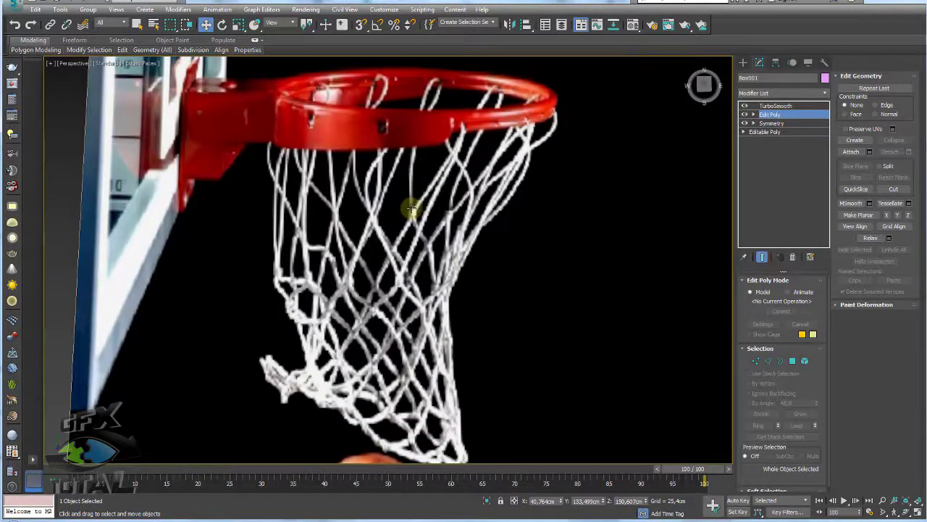
scroll(410, 210, down, 2)
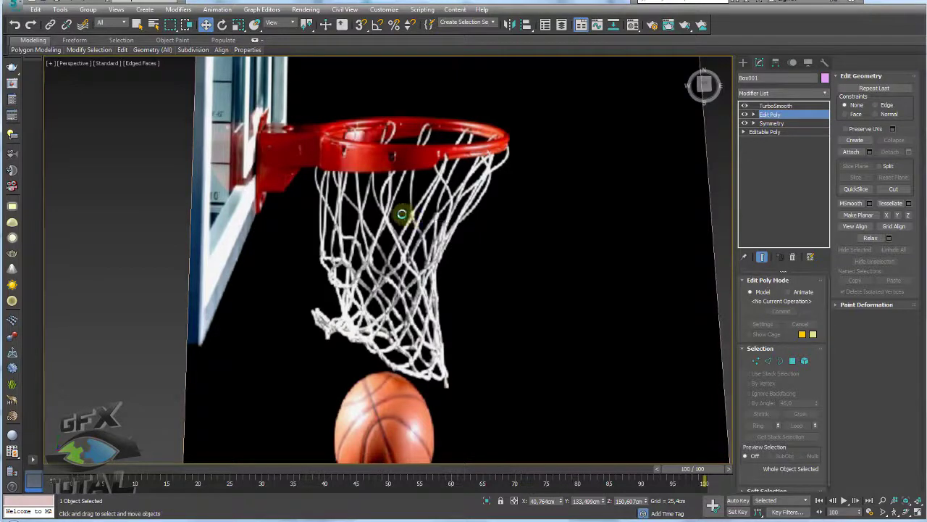
scroll(406, 214, up, 2)
scroll(417, 217, up, 4)
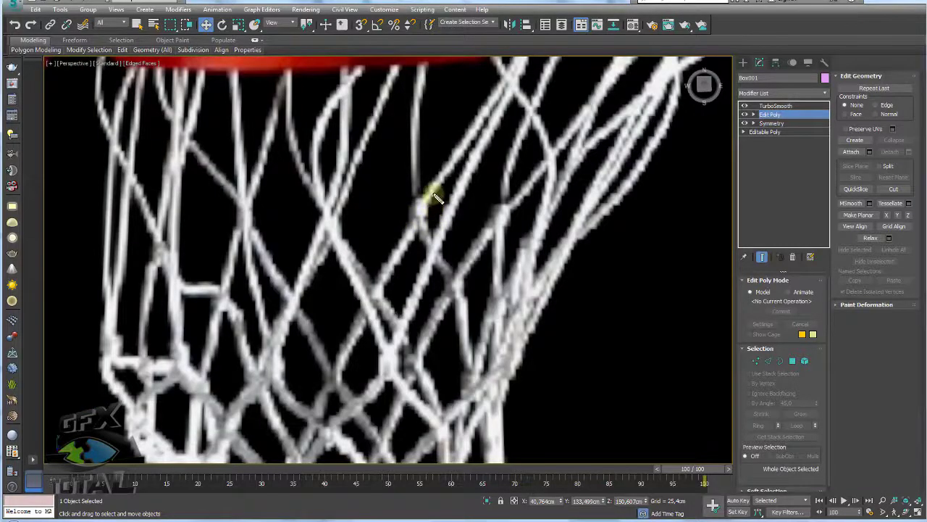
scroll(427, 217, down, 2)
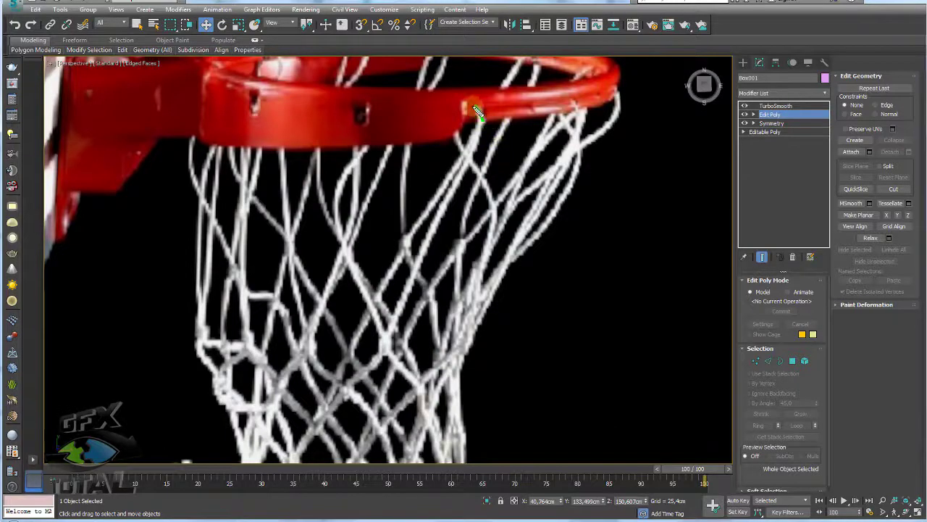
alt+middle_drag(474, 135, 526, 155)
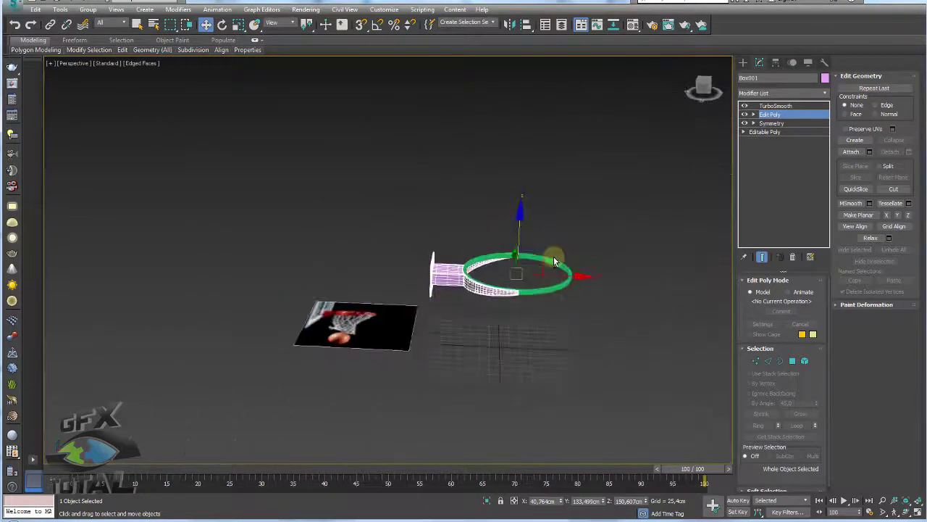
mouse_move(554, 261)
alt+middle_down()
mouse_move(437, 305)
mouse_move(468, 304)
mouse_move(408, 302)
mouse_move(555, 290)
mouse_move(544, 340)
alt+middle_up()
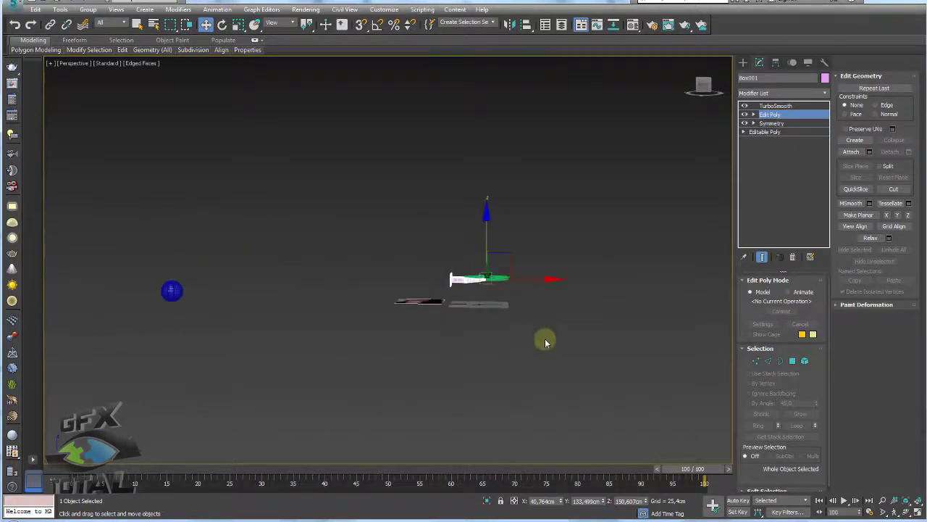
Hide the box object and the blue sphere
right_click(562, 249)
click(513, 249)
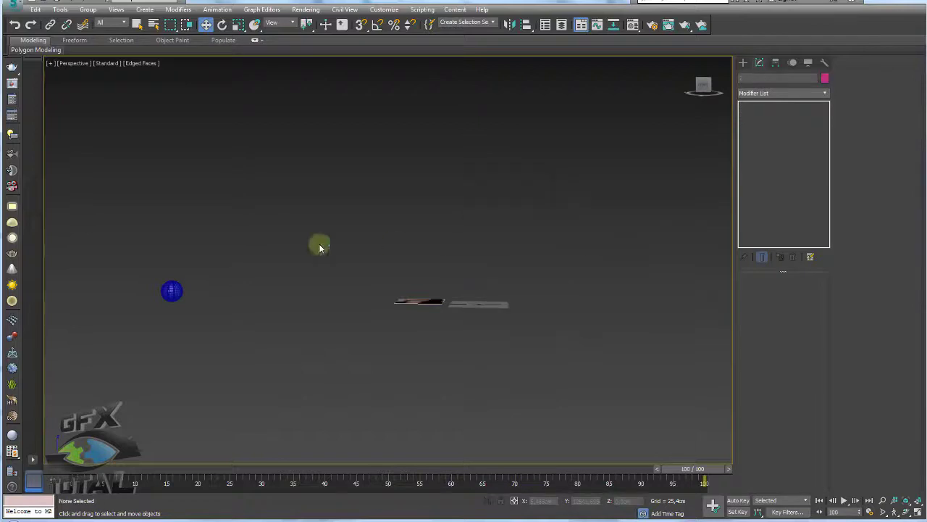
click(172, 296)
right_click(173, 301)
click(217, 269)
mouse_move(496, 281)
alt+middle_down()
mouse_move(435, 307)
mouse_move(317, 232)
alt+middle_up()
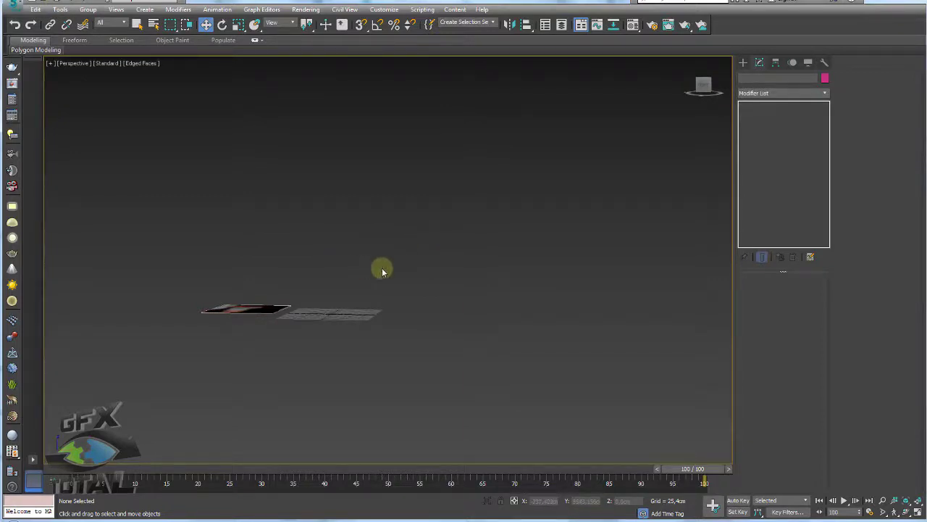
In front view, draw a small plane and convert it to an editable poly
key(f)
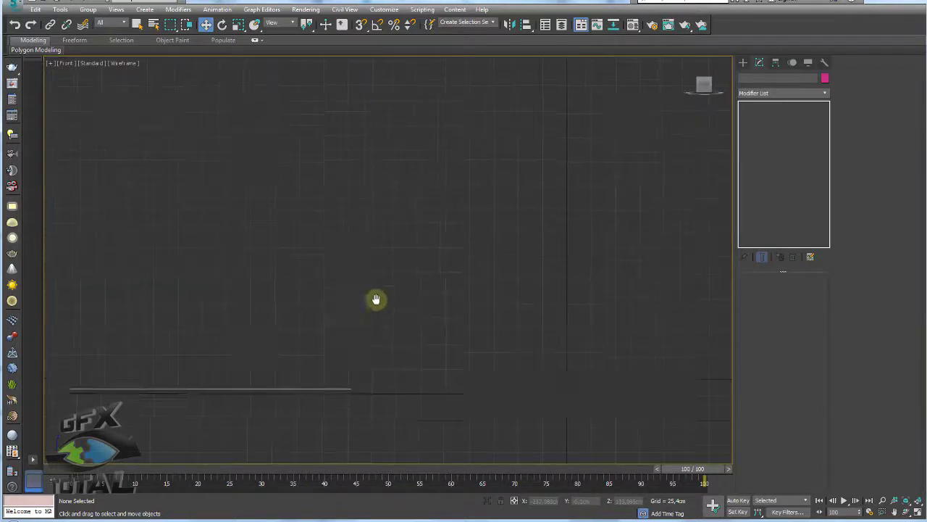
click(742, 62)
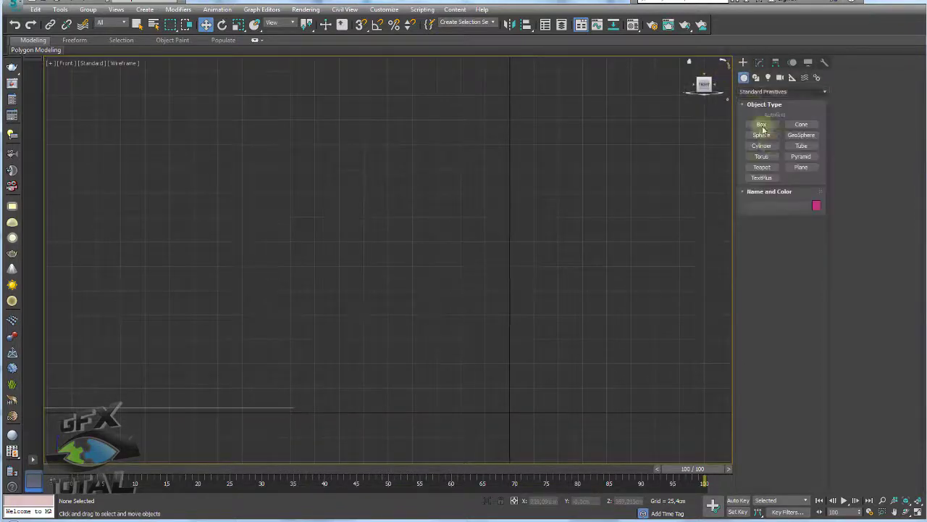
click(802, 169)
drag(415, 210, 446, 247)
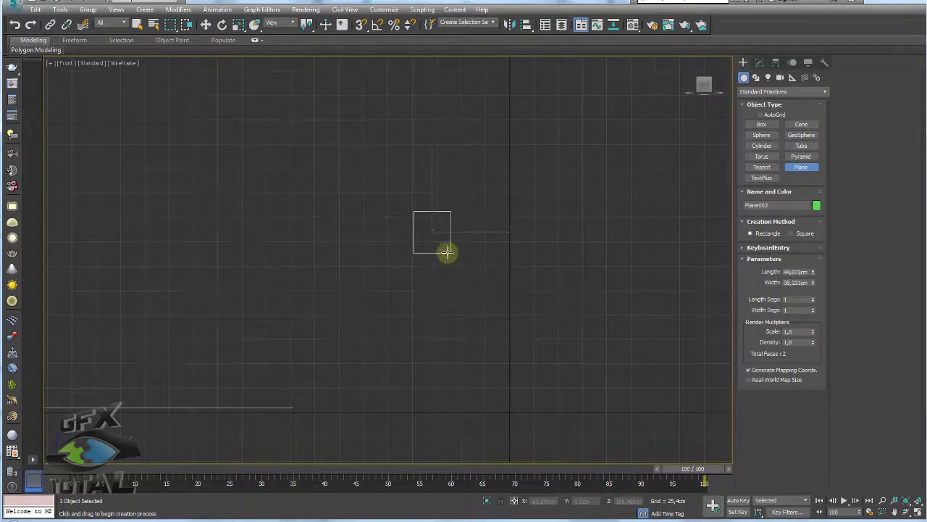
scroll(447, 250, up, 3)
scroll(405, 202, up, 3)
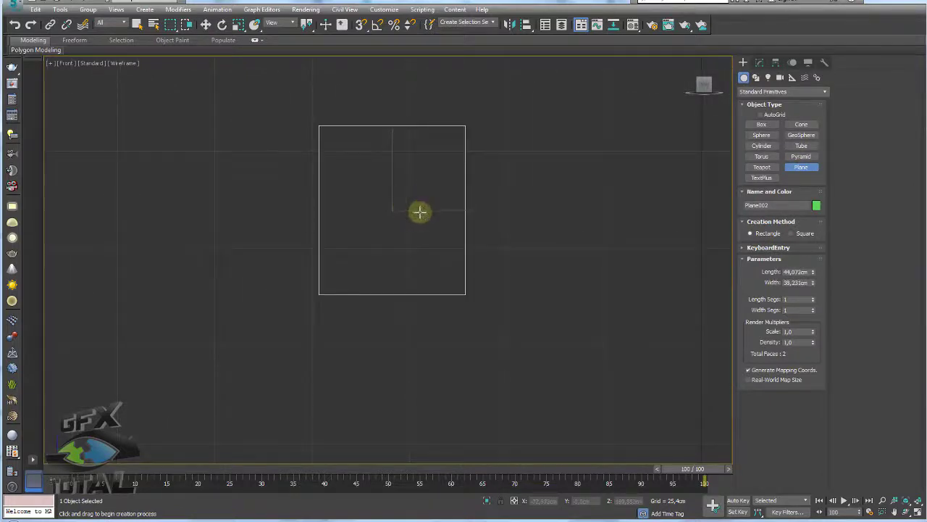
right_click(421, 211)
click(730, 316)
Split the plane with a vertical middle edge and delete its left column of polygons
click(769, 293)
click(439, 127)
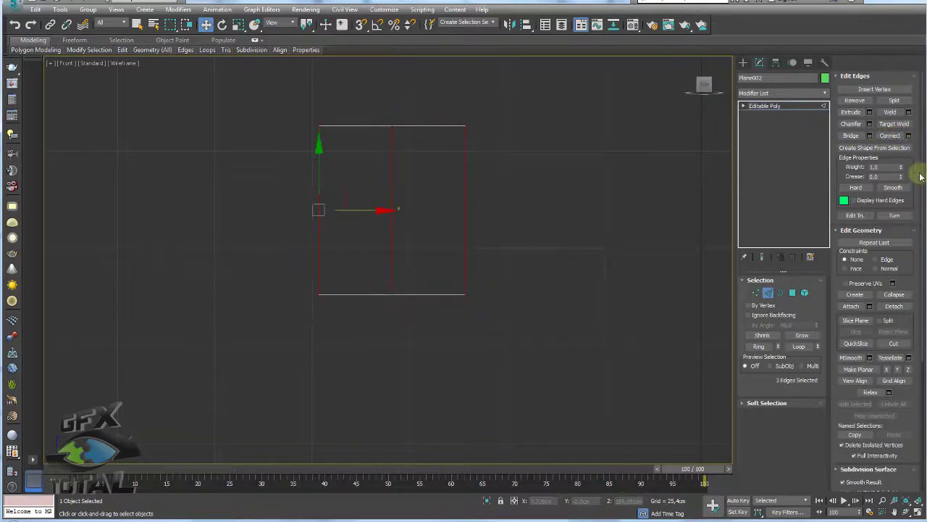
click(890, 135)
click(792, 292)
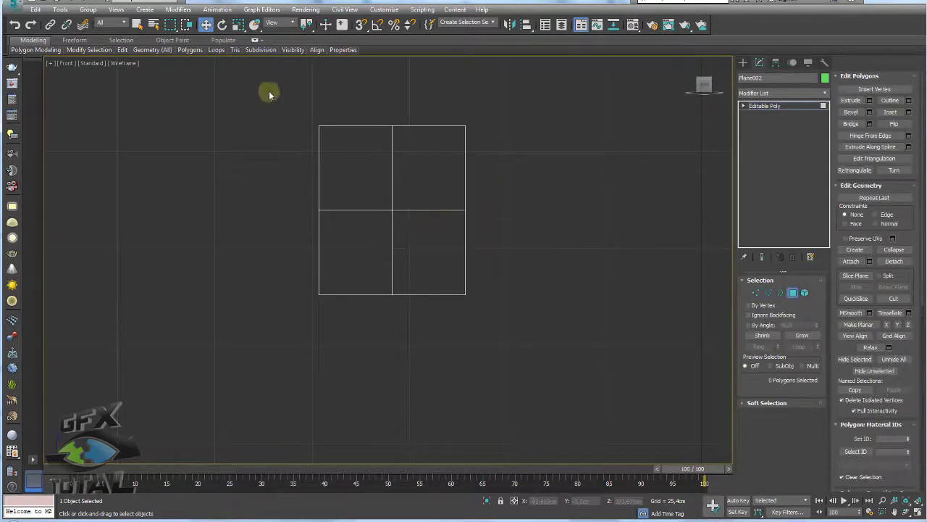
drag(269, 89, 375, 341)
key(Delete)
scroll(369, 312, down, 5)
scroll(373, 301, up, 5)
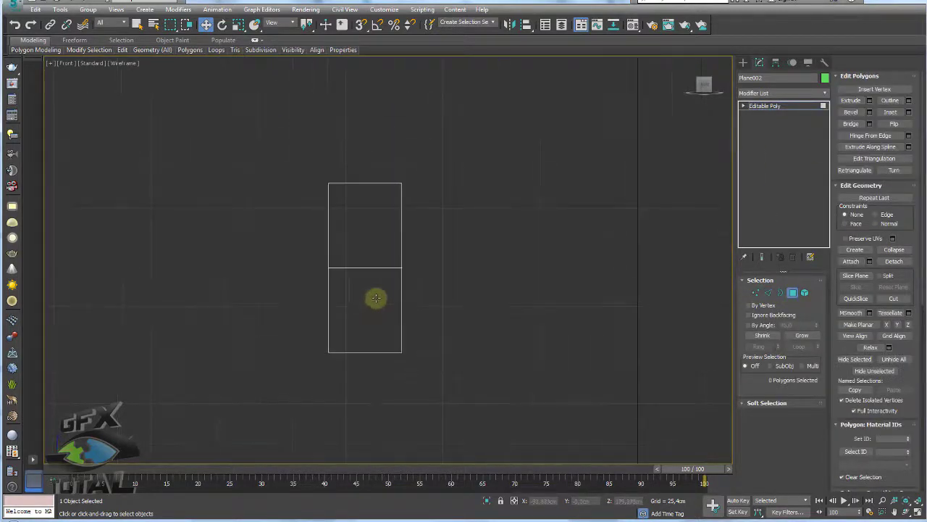
Scale the strip's two right corner vertices vertically together, pinching it into a trapezoid
click(768, 292)
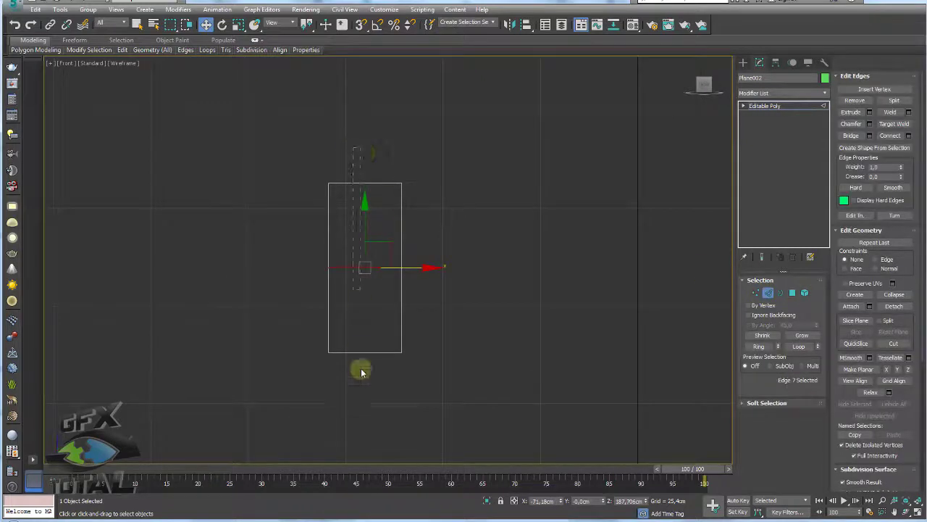
ctrl+click(362, 352)
ctrl+click(369, 183)
click(370, 184)
scroll(387, 206, down, 3)
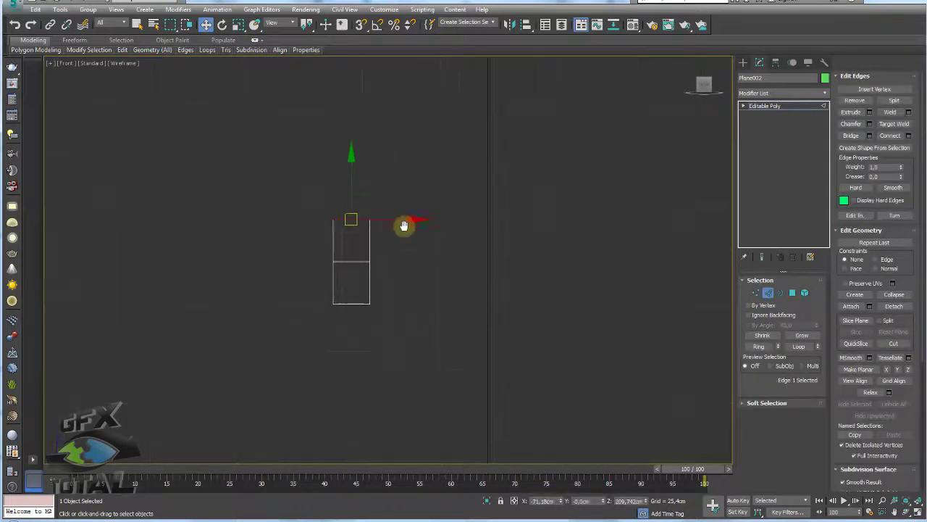
scroll(325, 267, up, 1)
scroll(328, 277, up, 1)
middle_drag(379, 269, 432, 206)
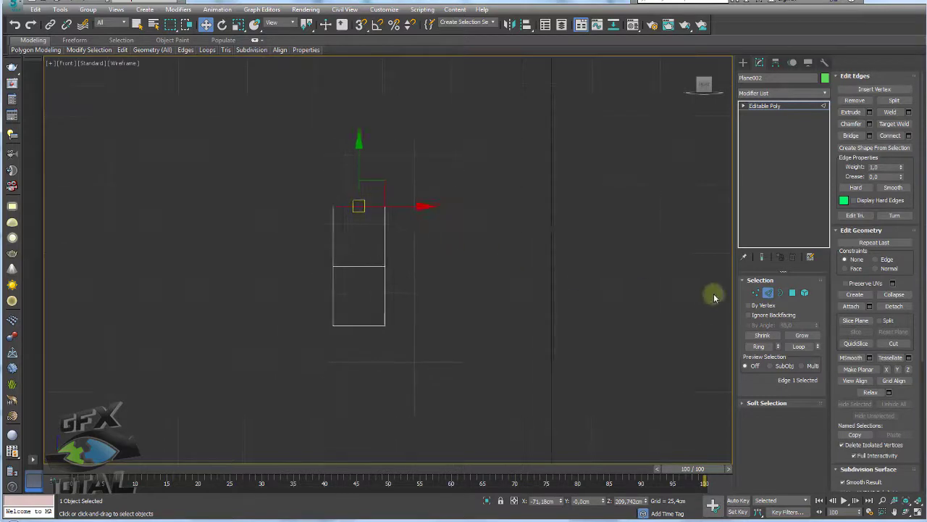
click(757, 292)
click(385, 206)
ctrl+click(386, 324)
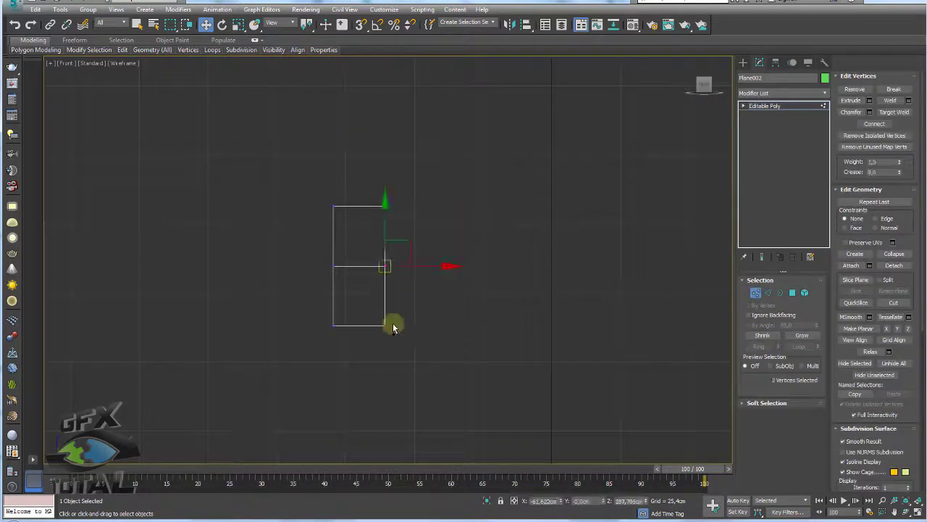
key(r)
drag(387, 201, 385, 221)
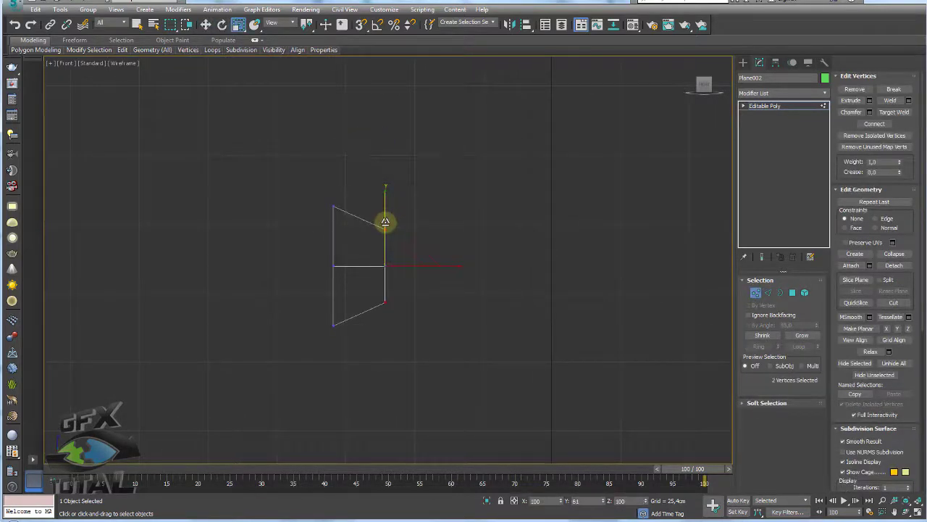
Shift-drag the tapered Plane002 strip to the right to start a copy named Plane003
click(772, 105)
middle_drag(501, 200, 377, 238)
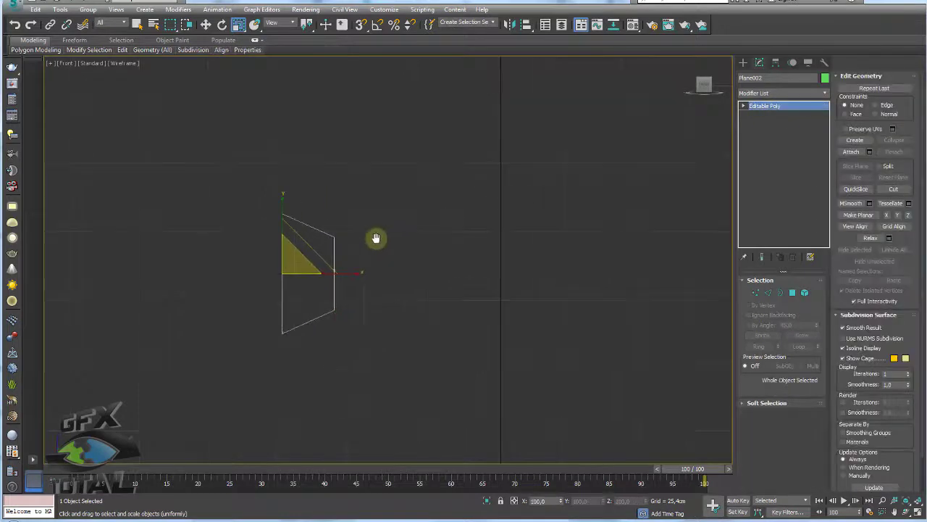
scroll(377, 239, down, 3)
middle_drag(422, 262, 305, 180)
middle_drag(265, 240, 196, 269)
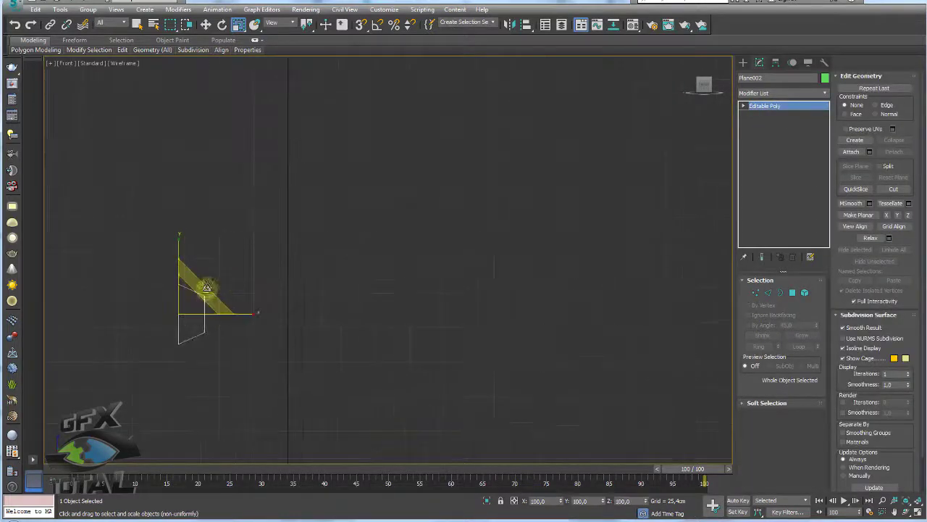
key(w)
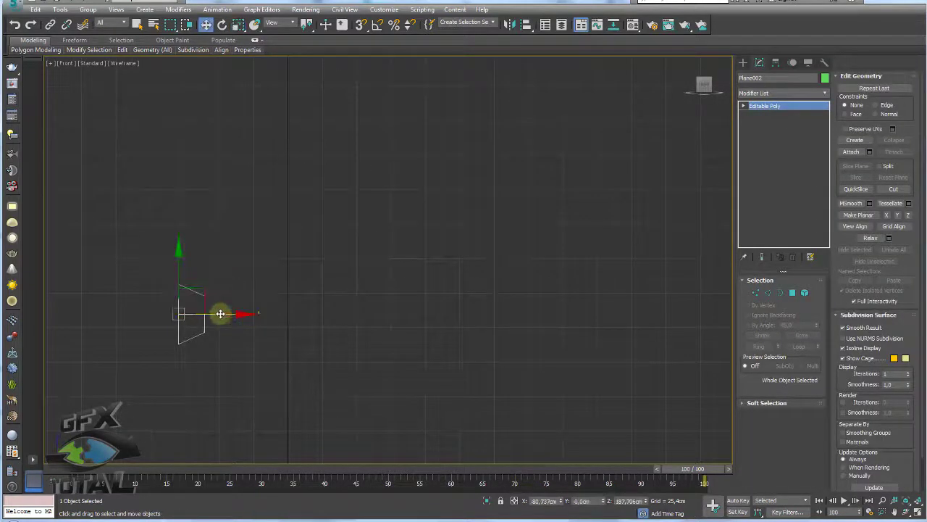
shift+drag(220, 313, 419, 316)
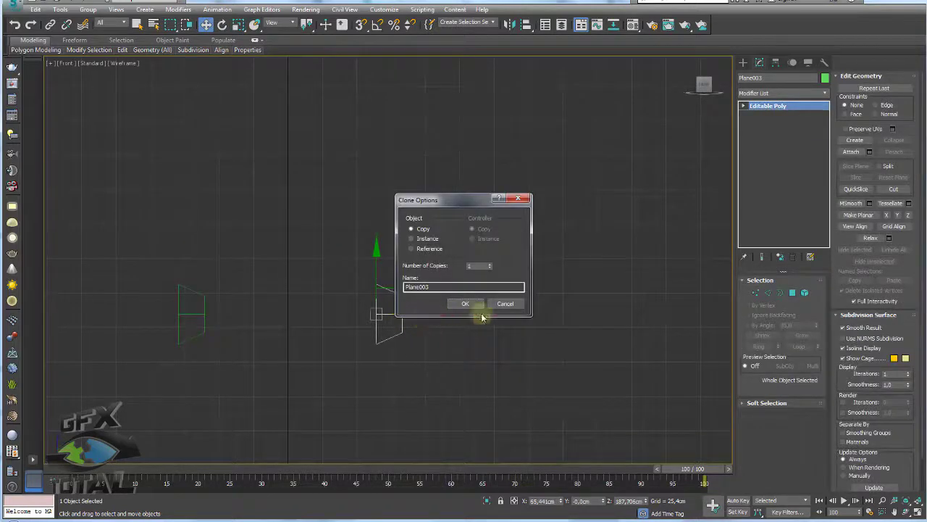
Cancel the clone and add a Symmetry modifier, mirroring the strip into a hexagon
click(505, 303)
middle_drag(242, 304, 377, 273)
scroll(403, 302, up, 3)
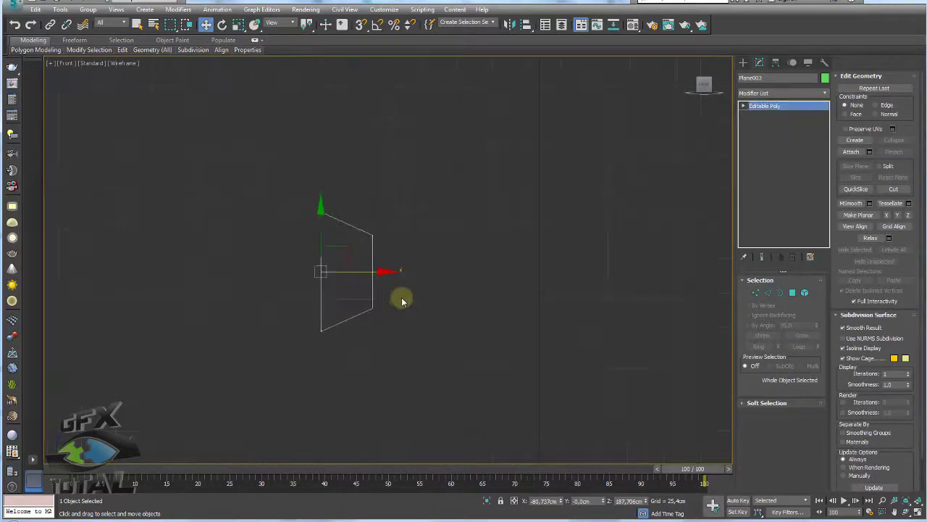
click(825, 94)
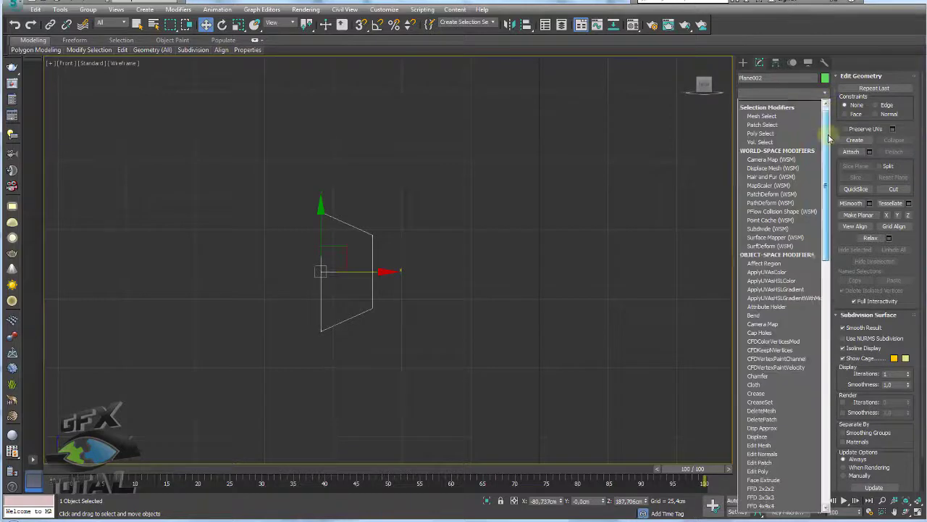
drag(825, 138, 826, 348)
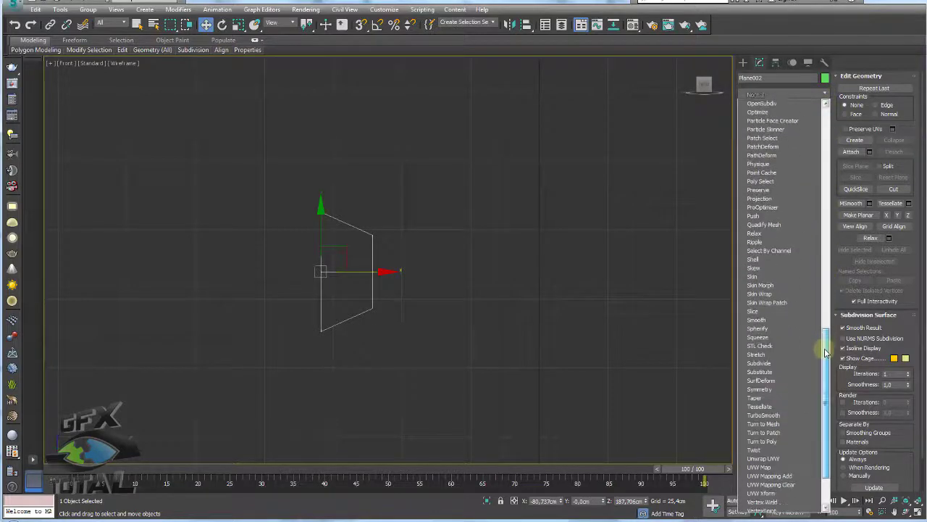
click(768, 372)
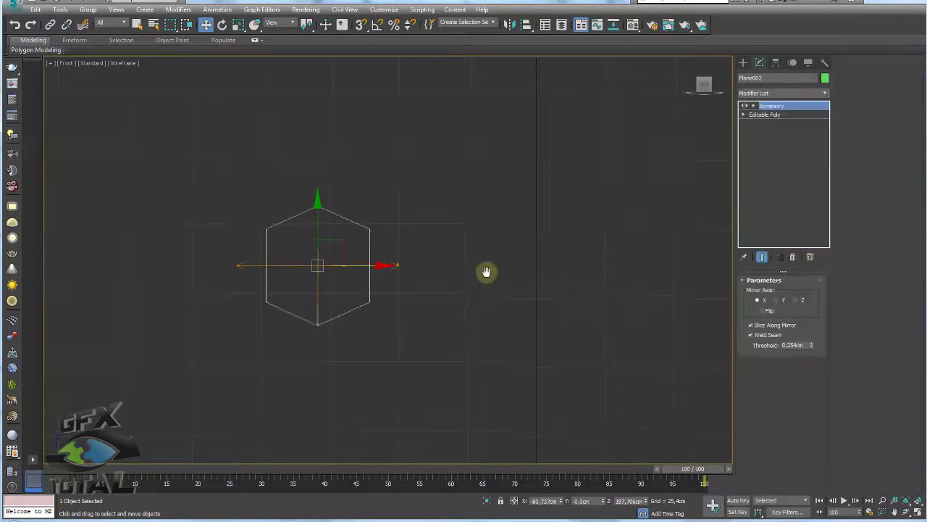
scroll(491, 270, down, 2)
Shift-drag the hexagon to the right to create 2 copies
middle_drag(412, 269, 341, 259)
shift+drag(294, 257, 571, 263)
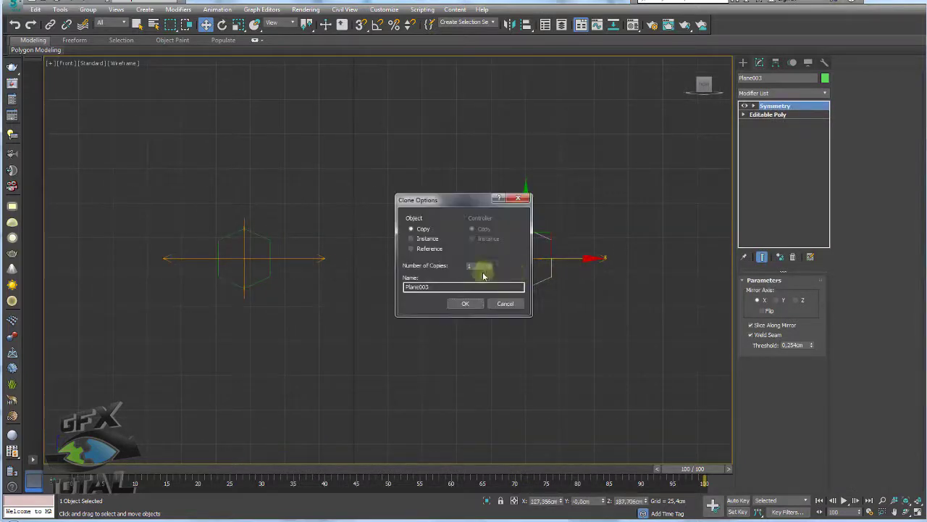
click(490, 264)
click(465, 303)
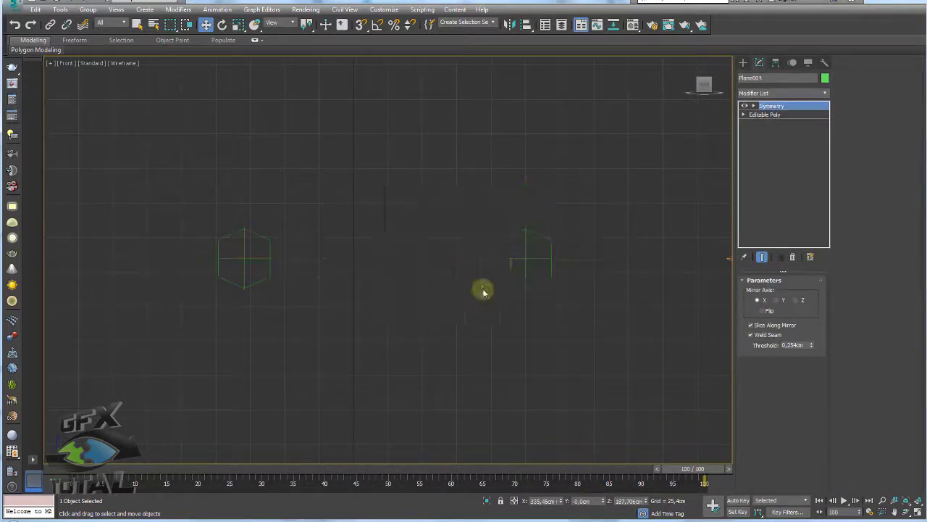
scroll(507, 255, down, 4)
scroll(457, 235, up, 3)
Raise the middle hexagon copy above the other two
click(427, 247)
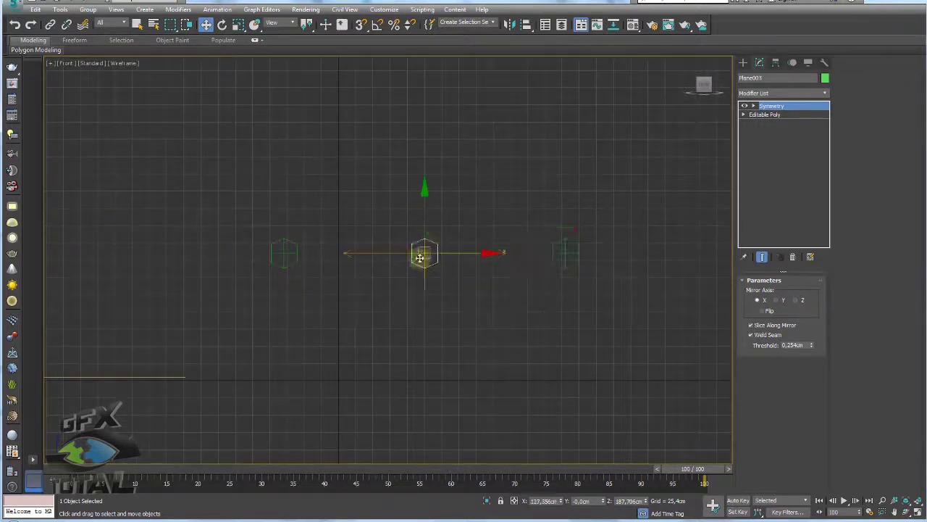
scroll(429, 246, up, 2)
drag(422, 214, 422, 35)
middle_drag(418, 136, 418, 216)
scroll(418, 215, down, 3)
drag(420, 147, 420, 106)
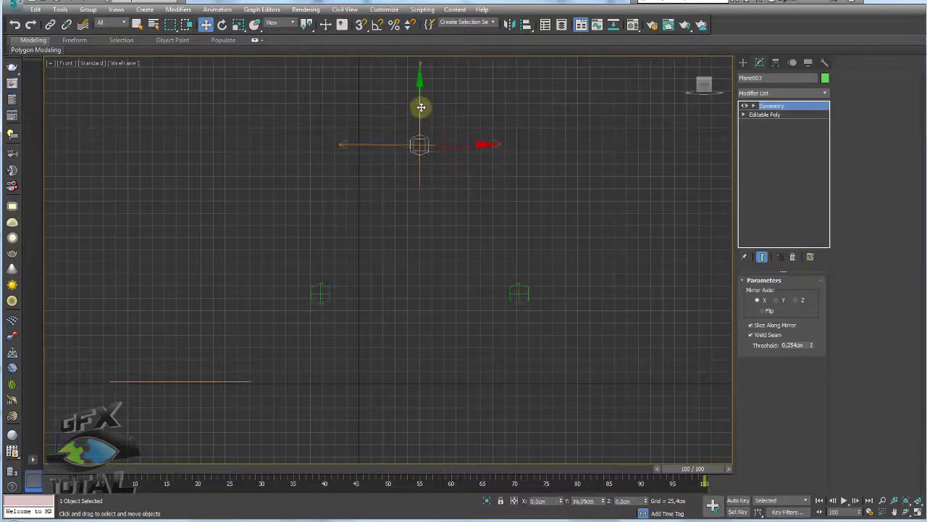
middle_drag(456, 193, 445, 163)
click(323, 278)
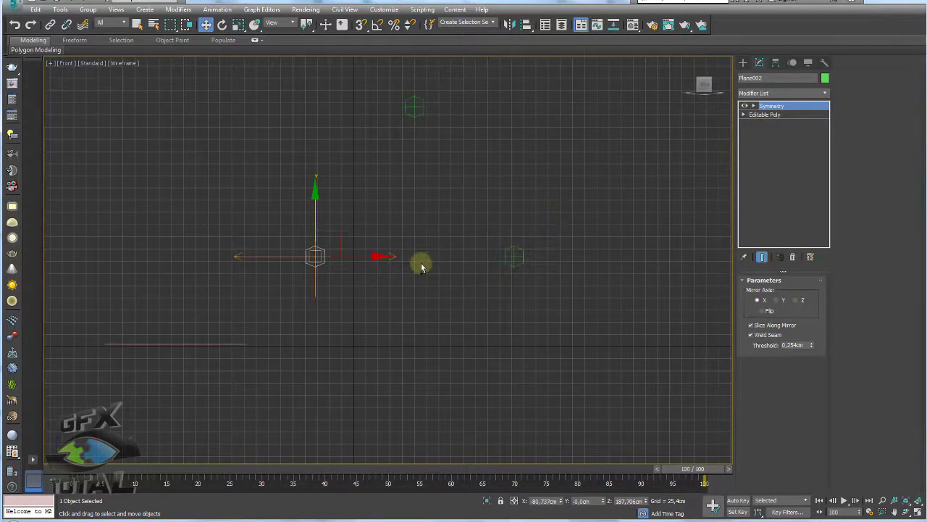
Attach the raised top hexagon and the right-hand hexagon to the first hexagon
key(ctrl+z)
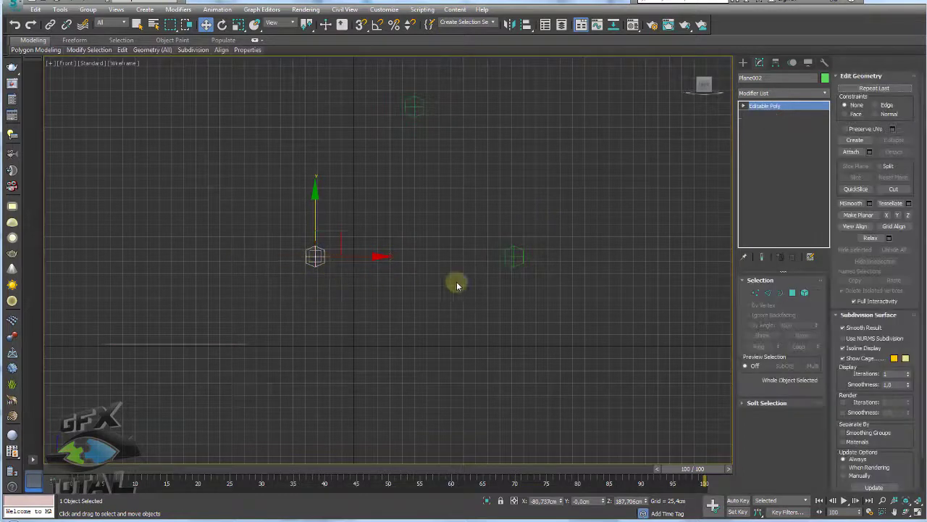
click(851, 152)
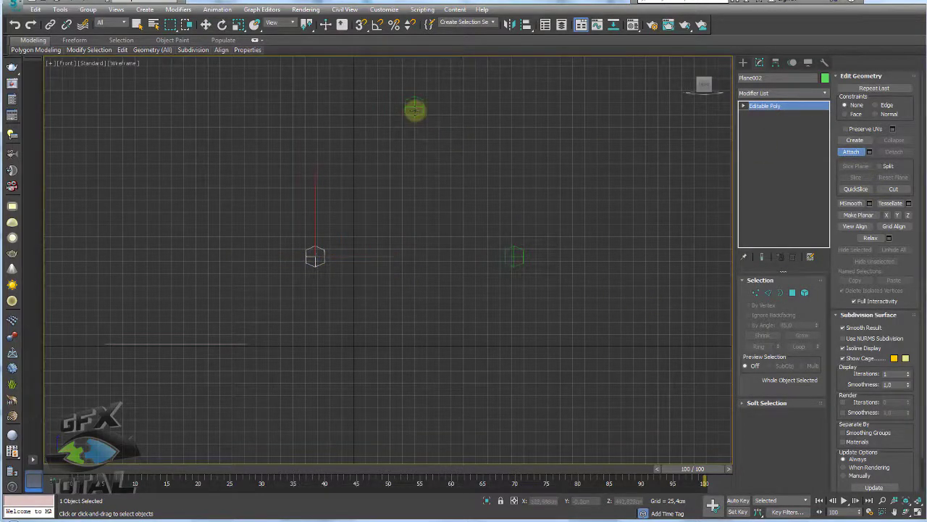
click(414, 110)
click(514, 250)
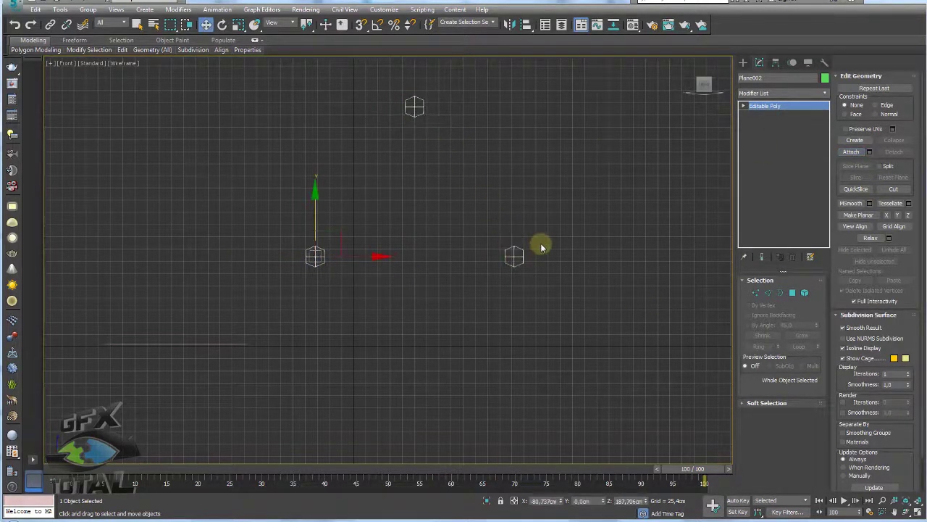
middle_drag(521, 250, 542, 268)
Bevel all twelve hexagon polygons outward at a lowered height into shallow blocks
click(793, 292)
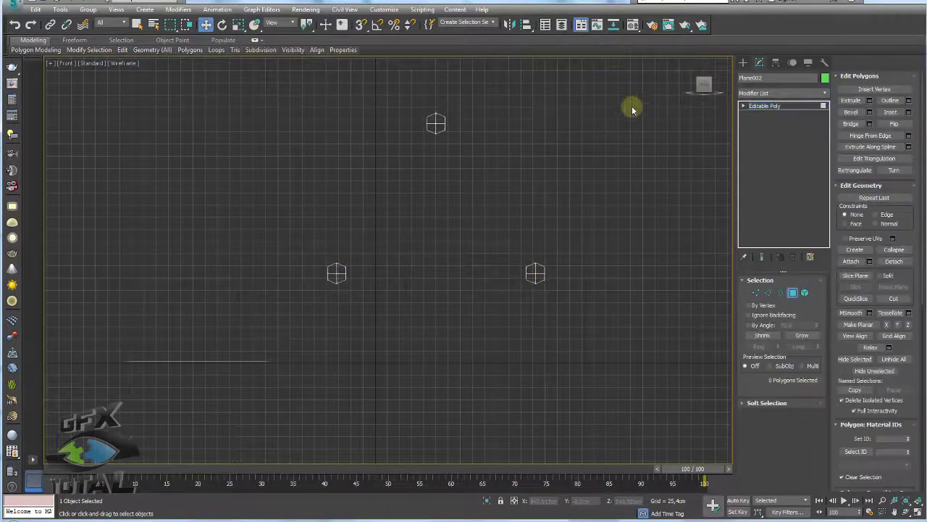
drag(631, 107, 253, 360)
scroll(492, 273, up, 2)
key(p)
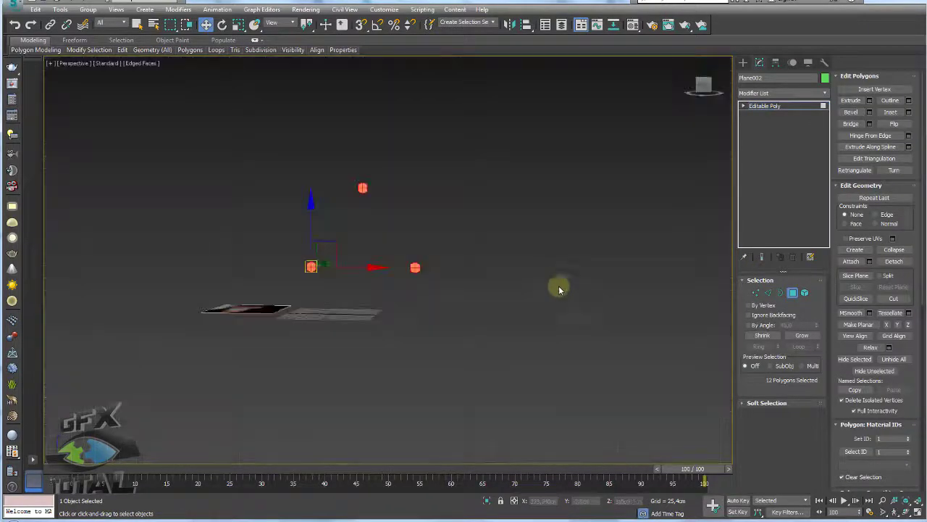
mouse_move(443, 302)
alt+middle_down()
mouse_move(372, 263)
mouse_move(393, 266)
mouse_move(435, 371)
mouse_move(438, 361)
alt+middle_up()
click(869, 112)
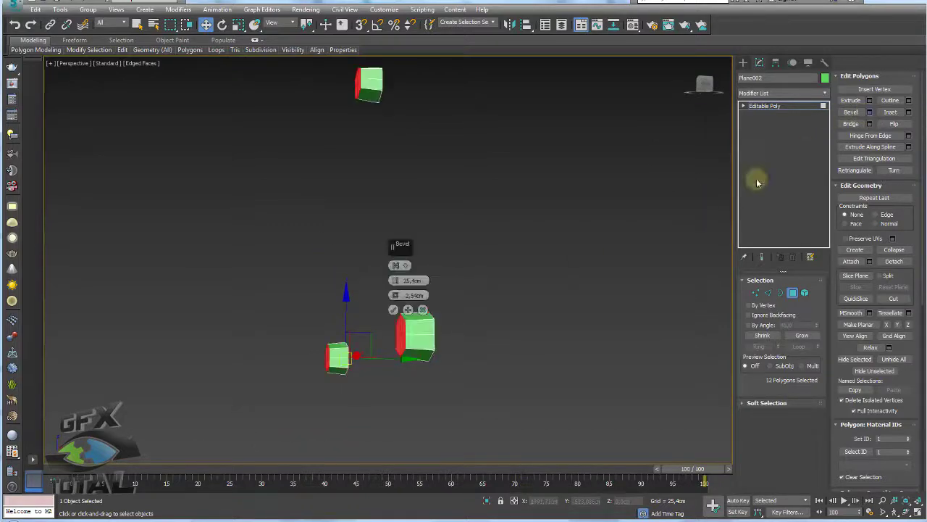
mouse_move(396, 281)
mouse_down()
mouse_move(404, 310)
mouse_move(395, 284)
mouse_up()
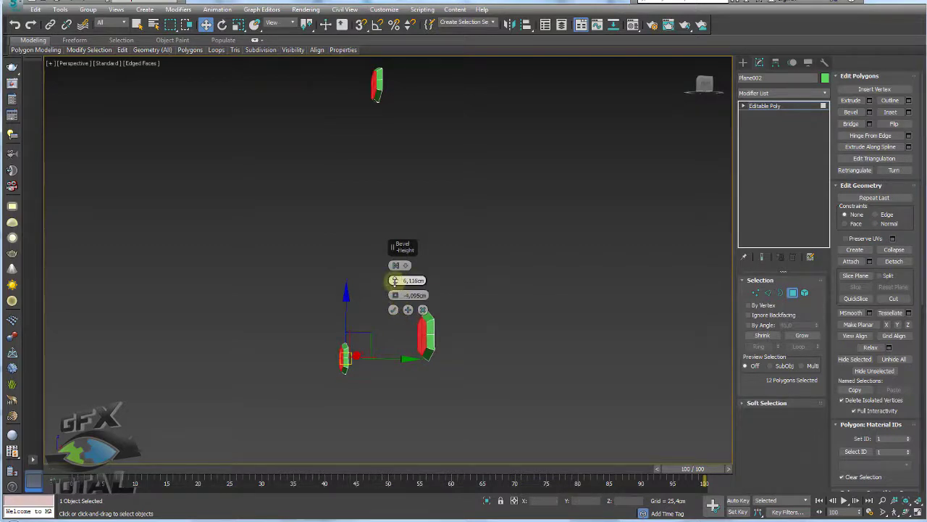
click(393, 309)
scroll(472, 332, up, 3)
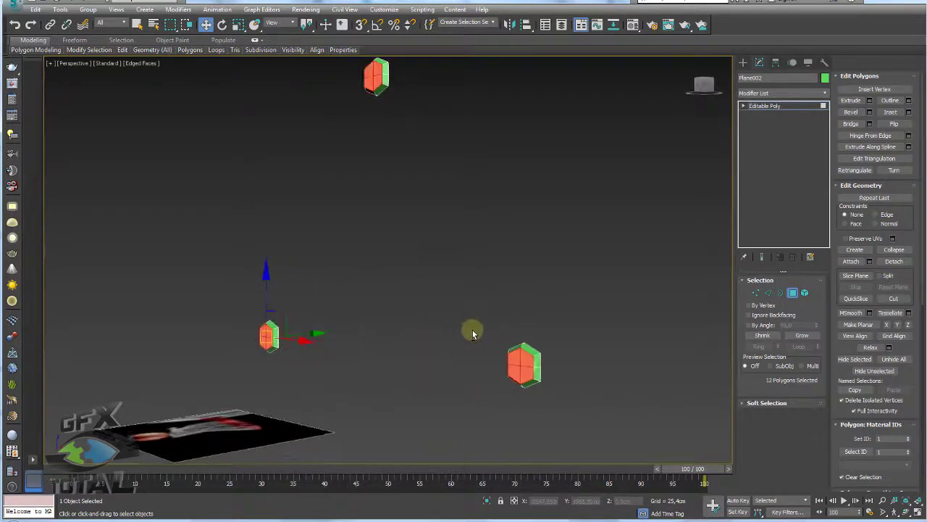
mouse_move(473, 332)
alt+middle_down()
mouse_move(501, 340)
mouse_move(502, 332)
alt+middle_up()
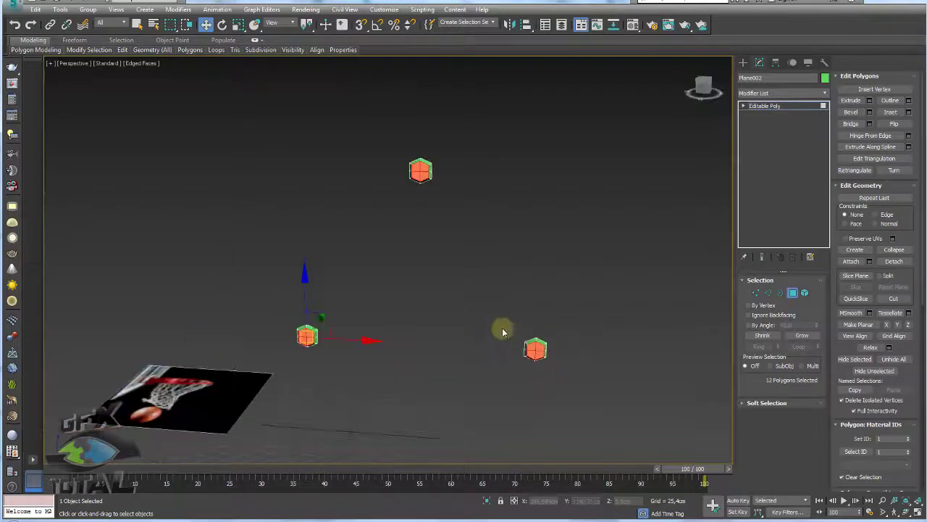
click(766, 106)
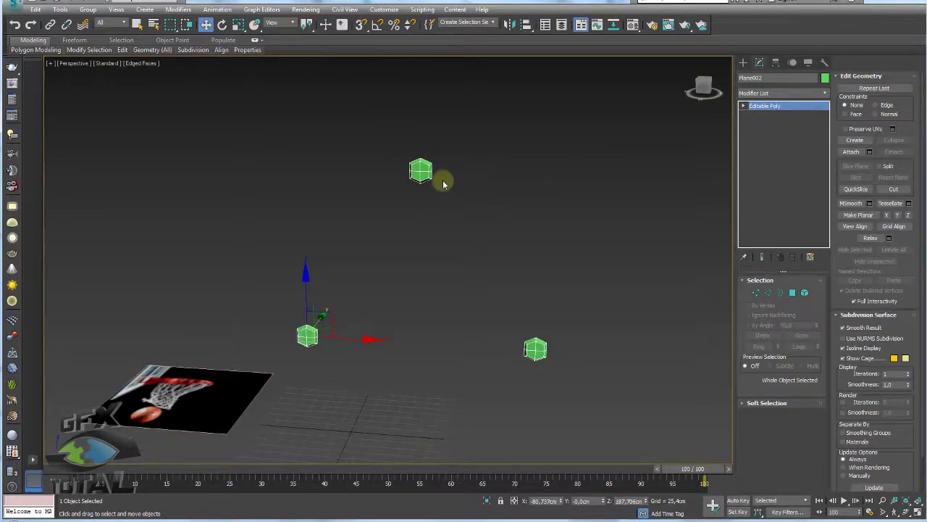
Bridge an edge on the top box to one on the lower-left box into a diagonal strip
key(f)
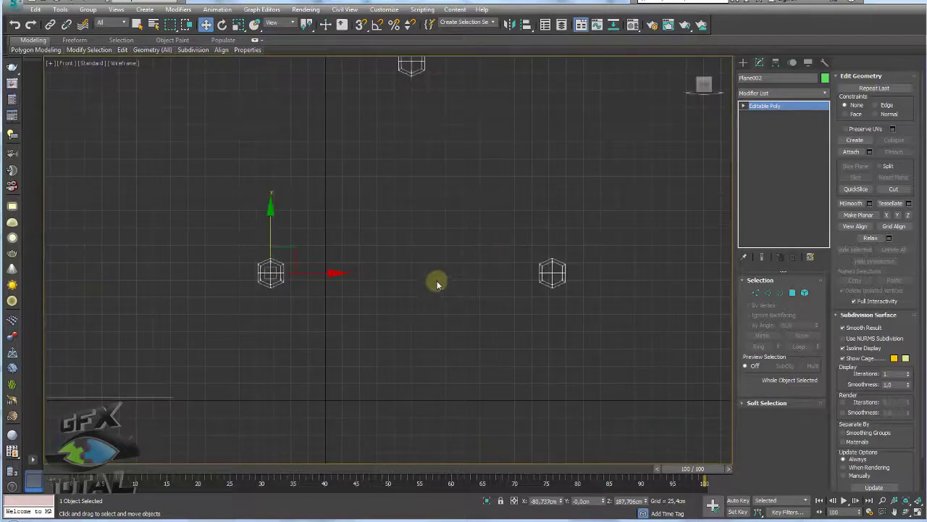
middle_drag(437, 279, 475, 346)
click(767, 292)
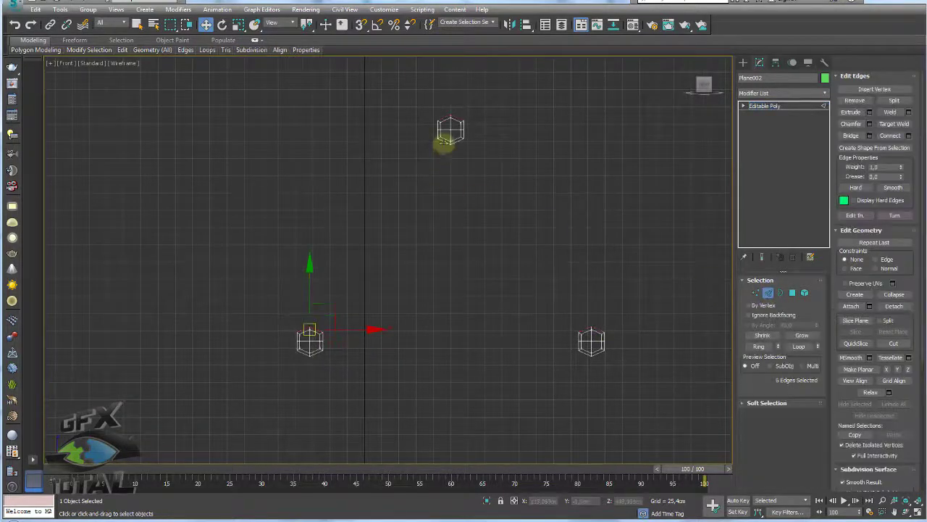
click(443, 139)
click(319, 329)
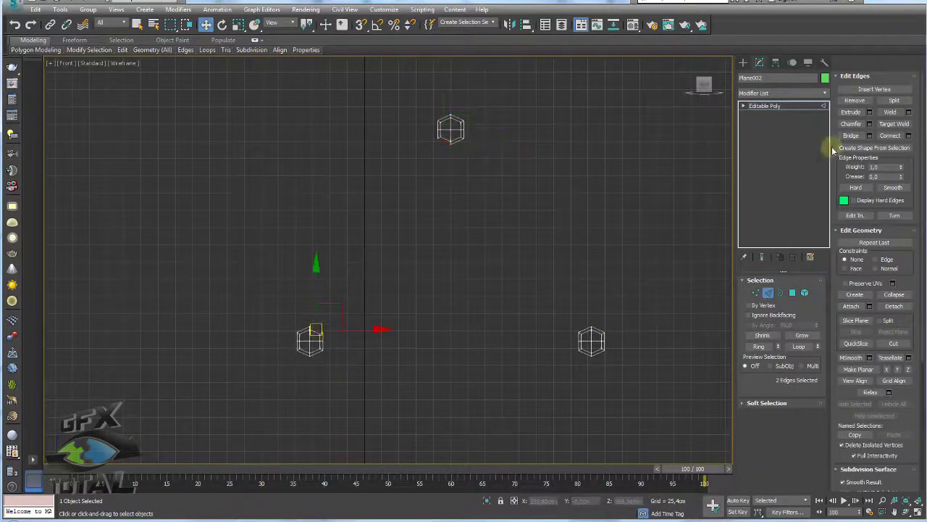
click(851, 136)
scroll(440, 178, down, 3)
scroll(440, 179, up, 3)
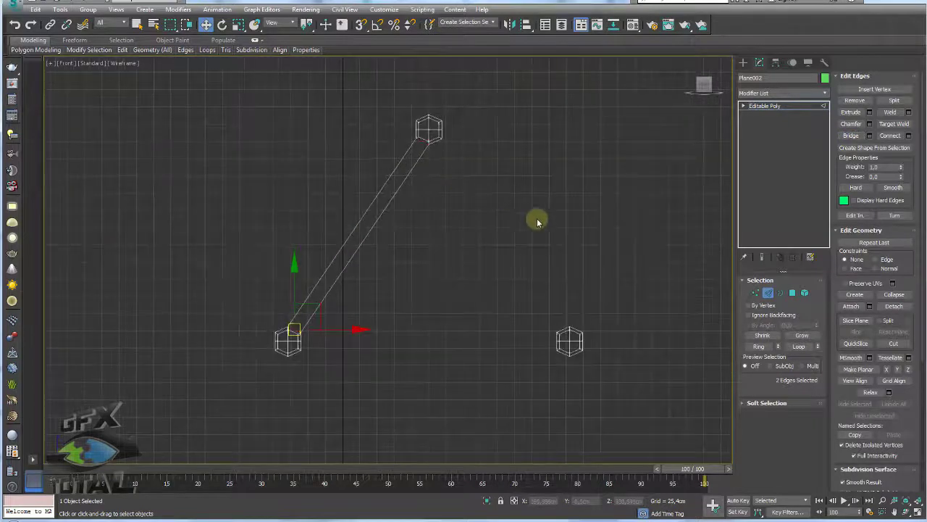
click(765, 107)
Move the pivot to the top box using Affect Pivot Only, and delete the lower-right box element
middle_drag(427, 161, 424, 155)
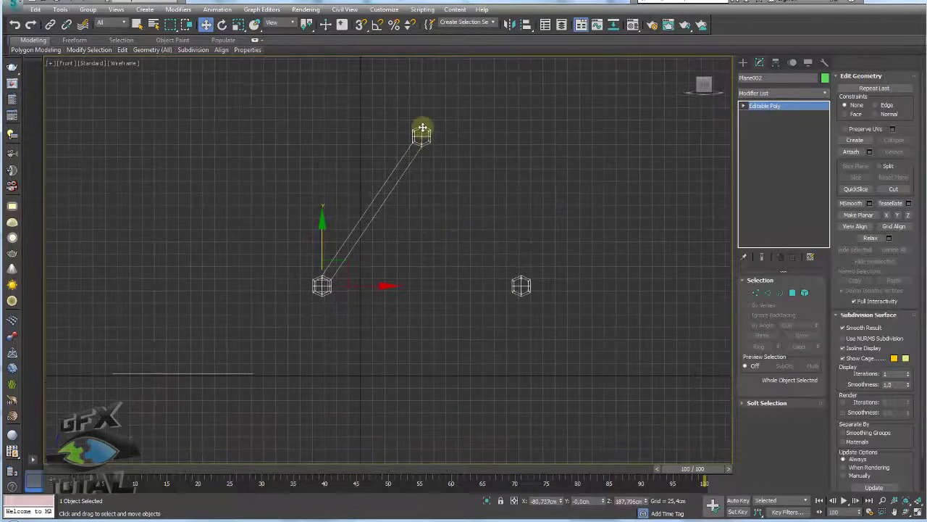
click(776, 63)
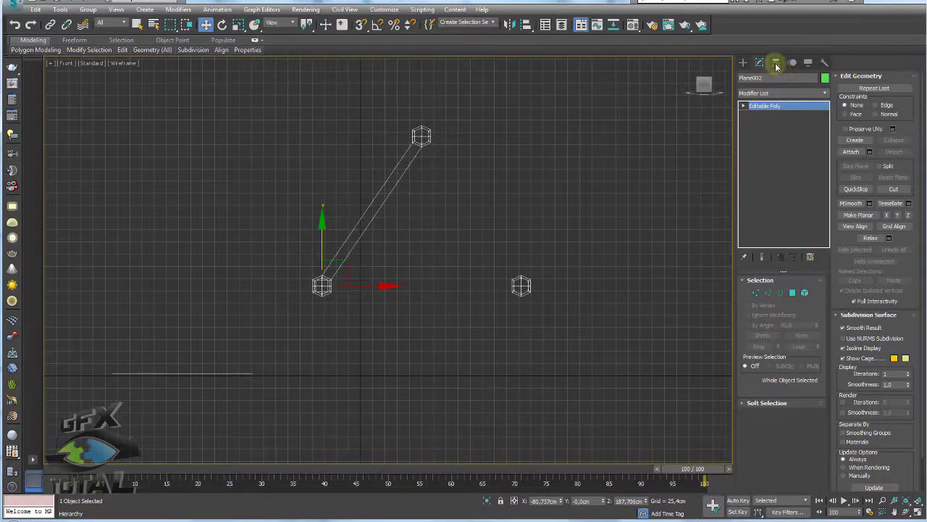
click(776, 64)
click(781, 132)
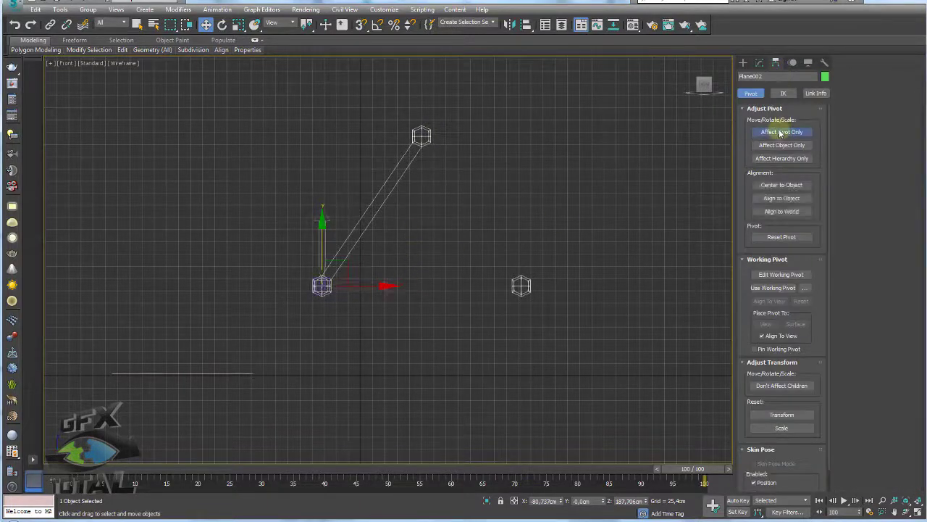
click(782, 185)
click(782, 134)
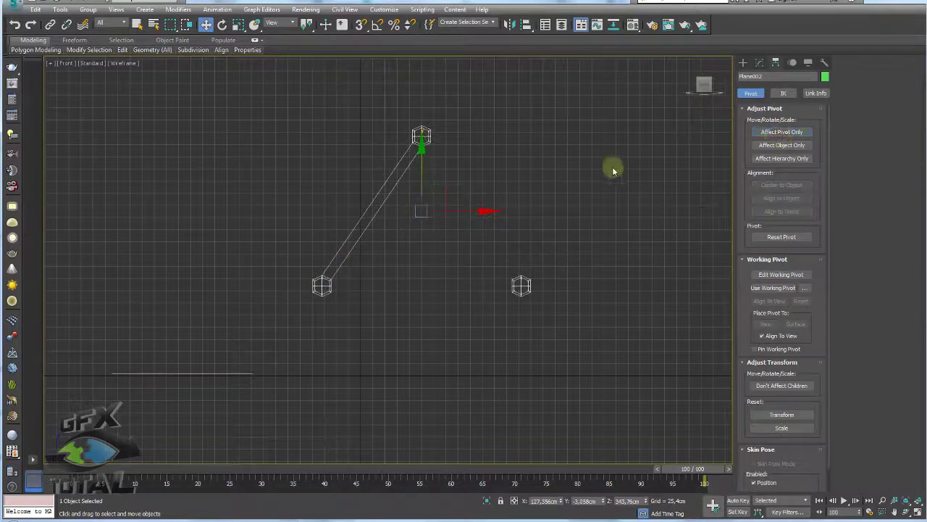
click(759, 63)
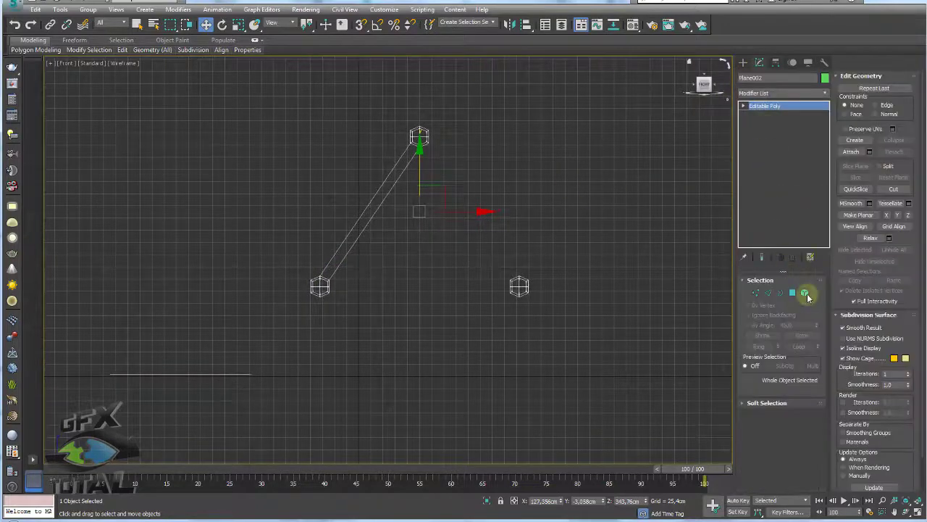
click(804, 293)
click(479, 327)
Add a Symmetry modifier with Flip checked to mirror the strip into an inverted V
click(763, 107)
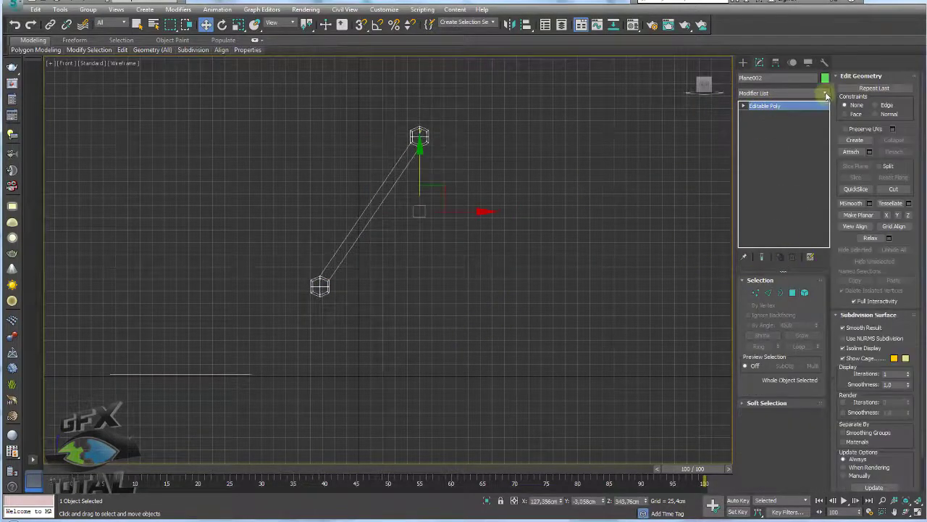
click(781, 92)
scroll(780, 326, down, 10)
scroll(779, 384, down, 5)
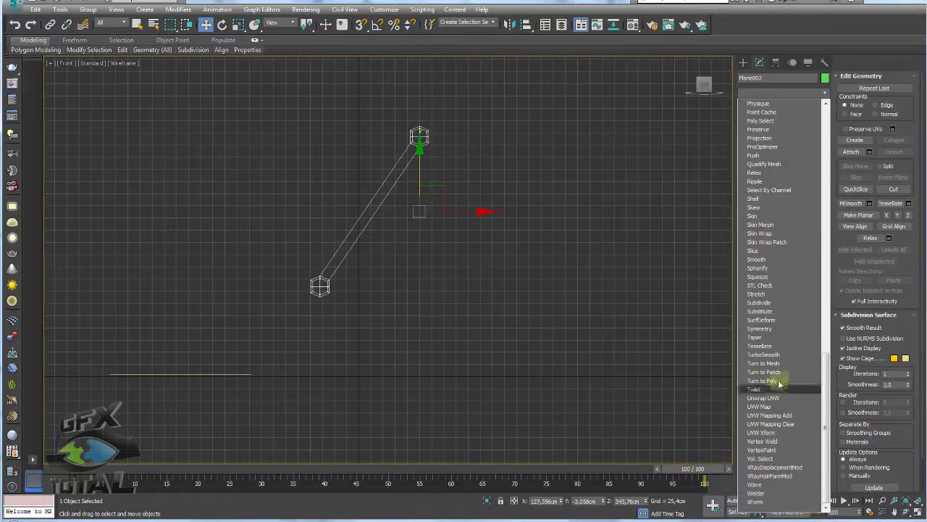
click(761, 328)
click(768, 311)
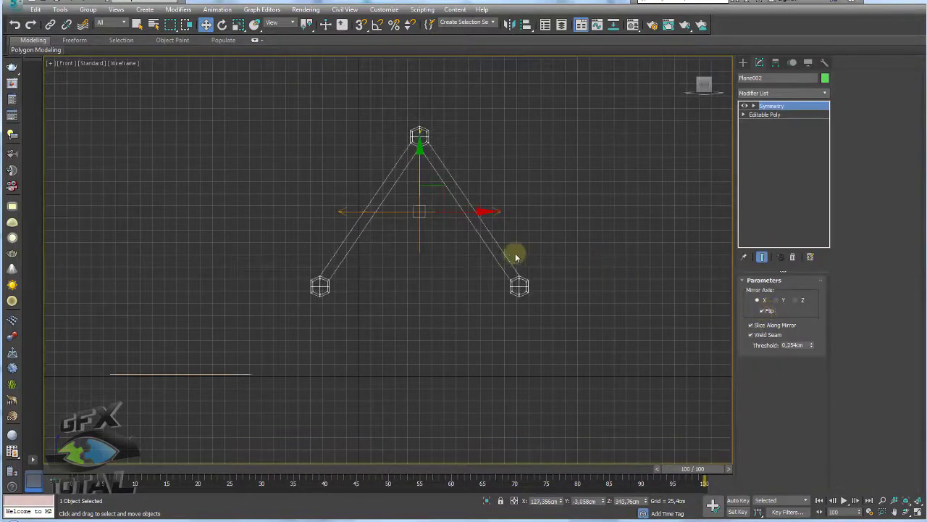
scroll(517, 253, down, 2)
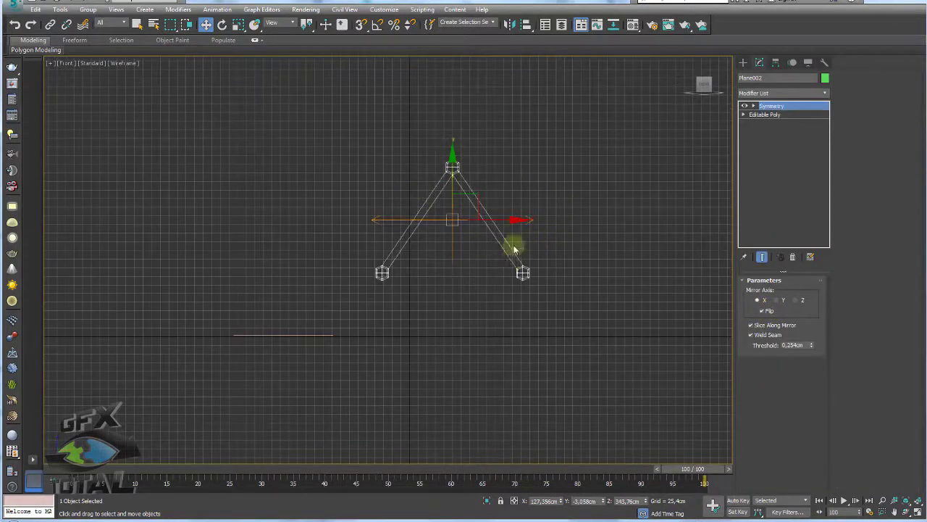
mouse_move(463, 265)
middle_down()
mouse_move(476, 192)
mouse_move(472, 211)
middle_up()
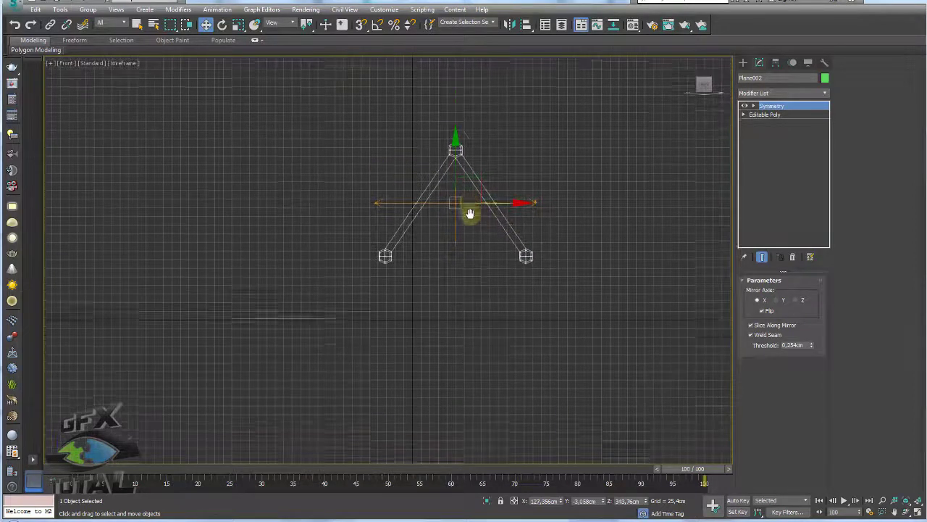
scroll(464, 210, up, 2)
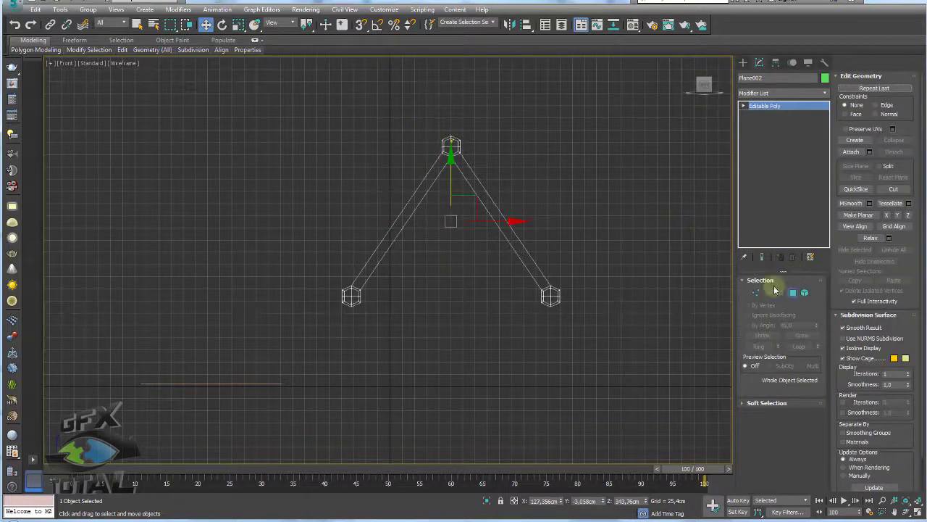
Delete the V's right-arm polygons, leaving a single diagonal strip
key(4)
key(Delete)
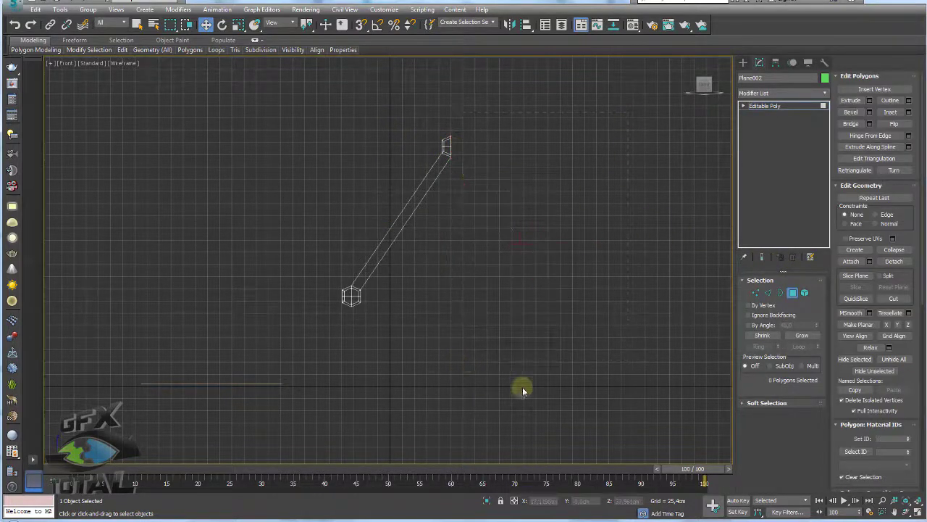
drag(513, 377, 267, 297)
mouse_move(279, 255)
mouse_down()
mouse_move(342, 343)
mouse_move(349, 340)
mouse_up()
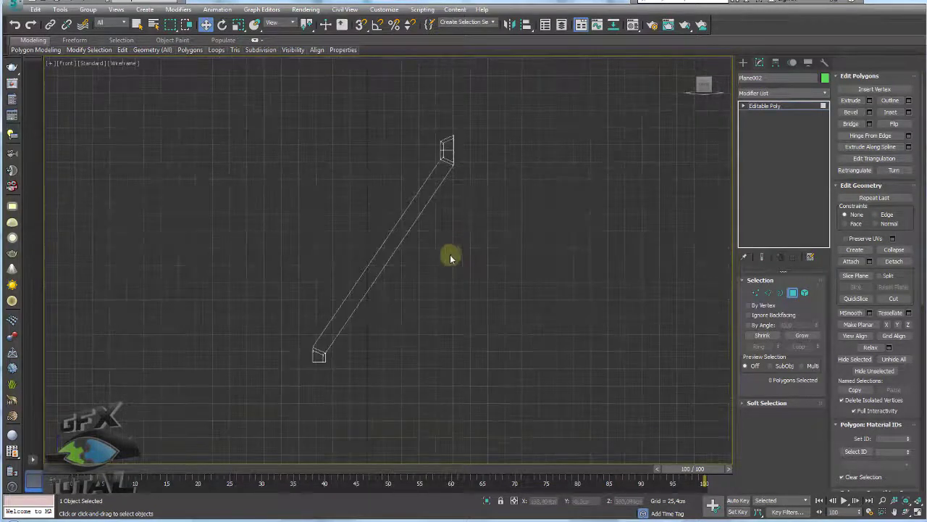
middle_drag(293, 364, 282, 356)
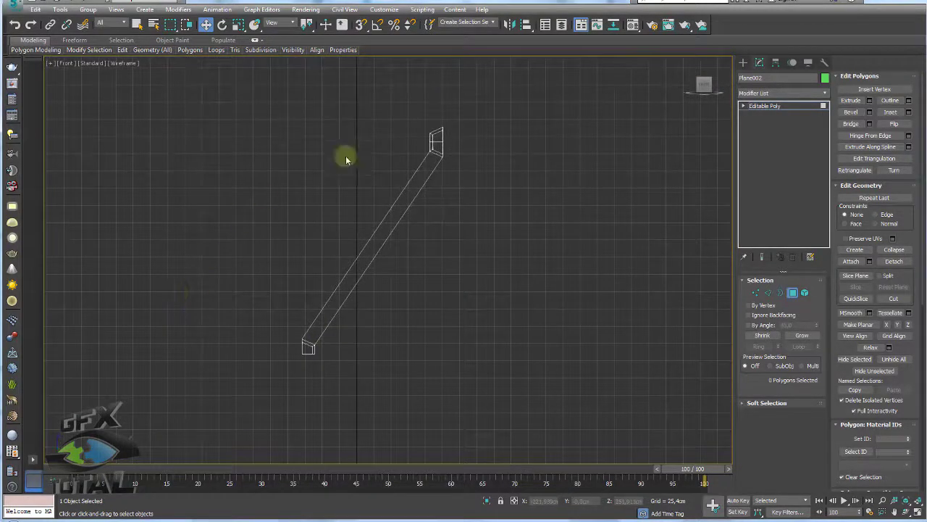
click(758, 109)
mouse_move(538, 186)
middle_down()
mouse_move(331, 172)
mouse_move(407, 223)
mouse_move(420, 145)
middle_up()
scroll(399, 244, down, 2)
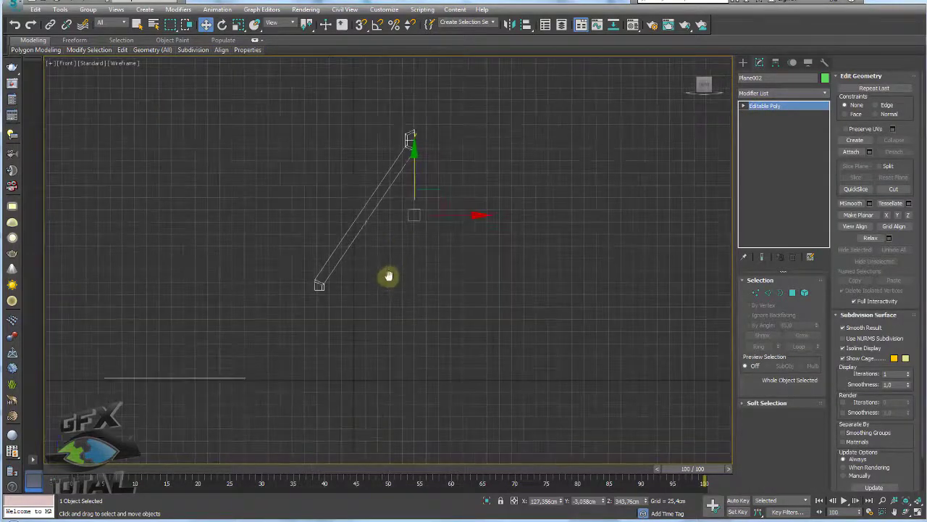
middle_drag(388, 276, 412, 197)
Flip the strip by mirroring it on the Y axis with No Clone
click(509, 25)
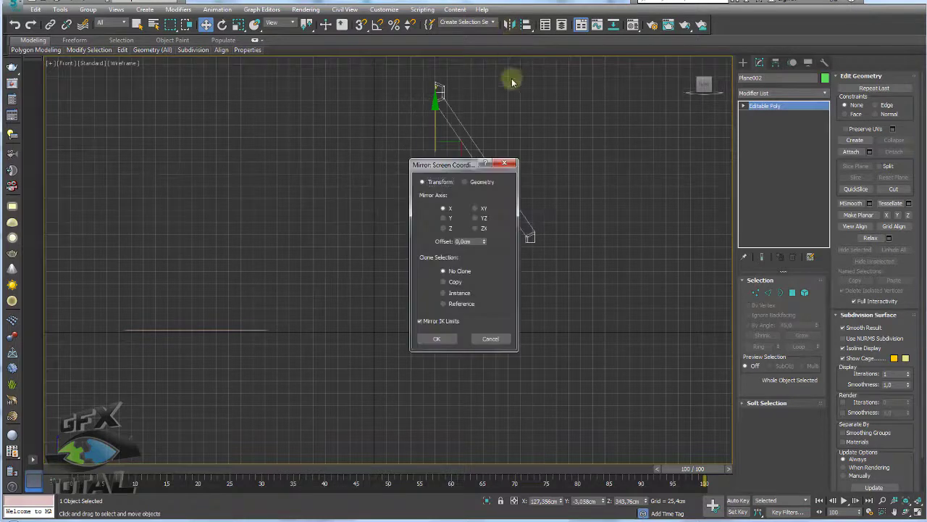
click(444, 230)
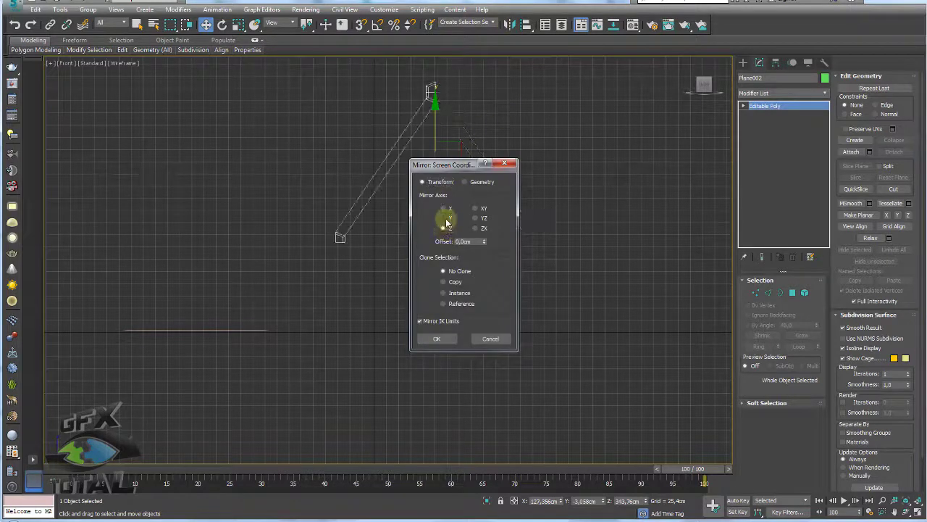
click(444, 218)
click(437, 338)
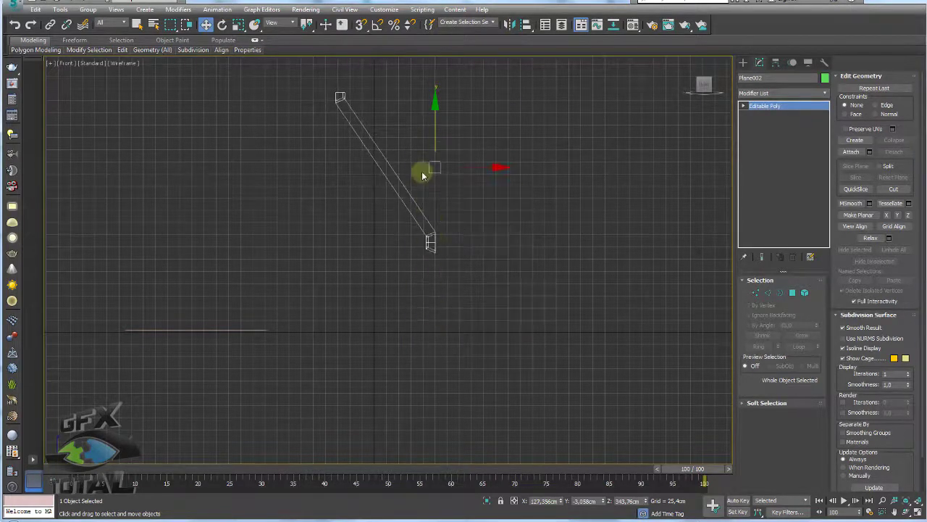
Make a mirrored Copy of the strip, Plane003, and move it below the original
click(511, 25)
click(443, 282)
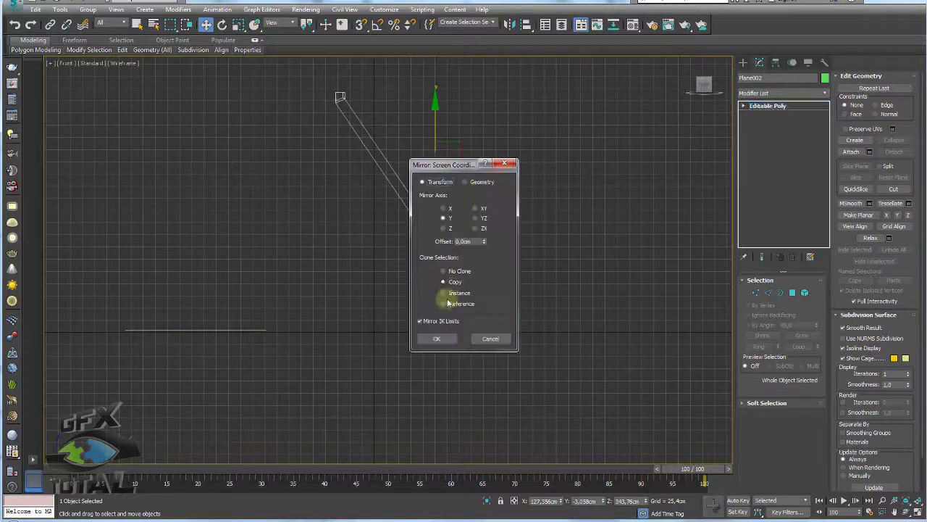
click(436, 338)
drag(435, 136, 439, 279)
scroll(323, 240, up, 4)
scroll(376, 258, up, 3)
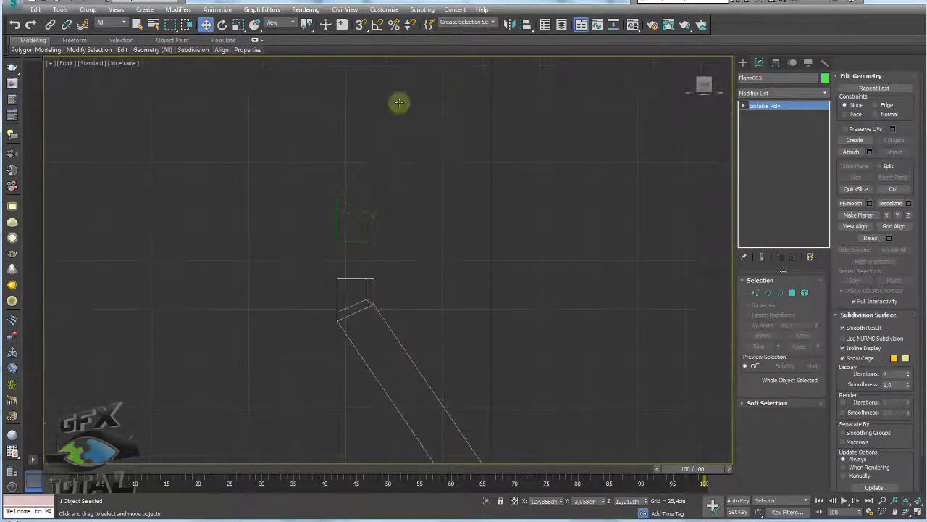
Adjust the snap settings and snap Plane003's corner onto the original strip's end
right_click(361, 26)
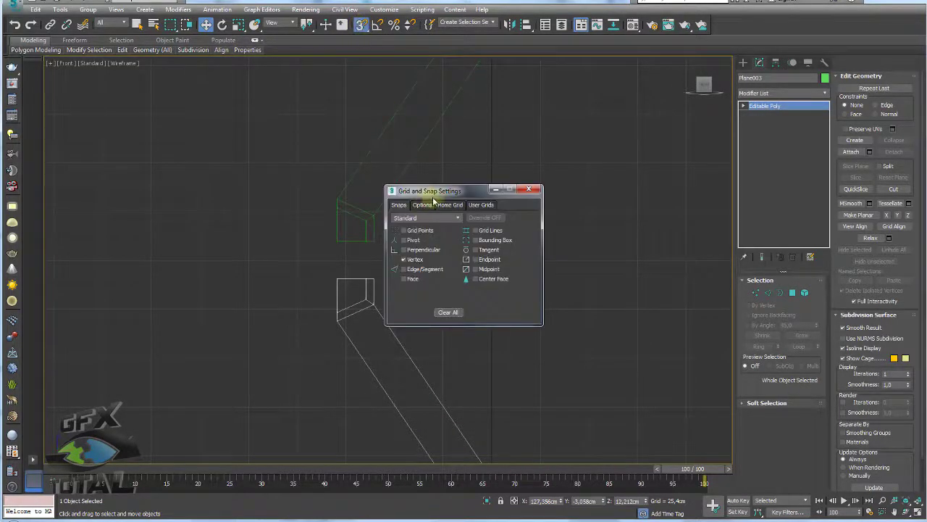
click(528, 191)
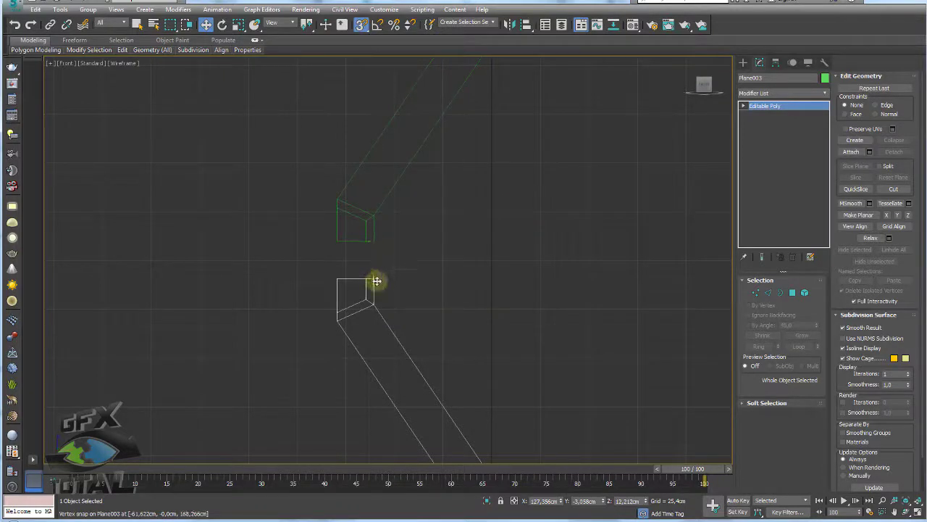
drag(374, 279, 375, 243)
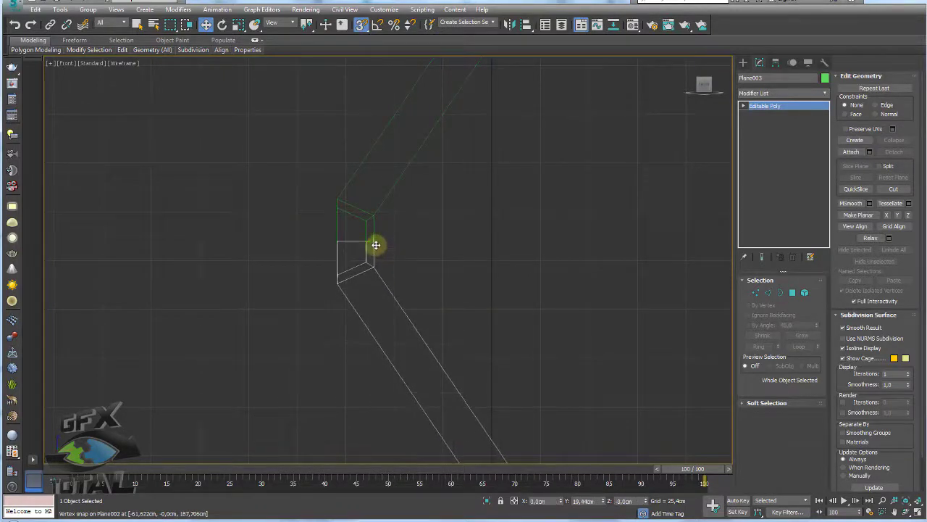
scroll(384, 262, down, 2)
scroll(387, 255, down, 1)
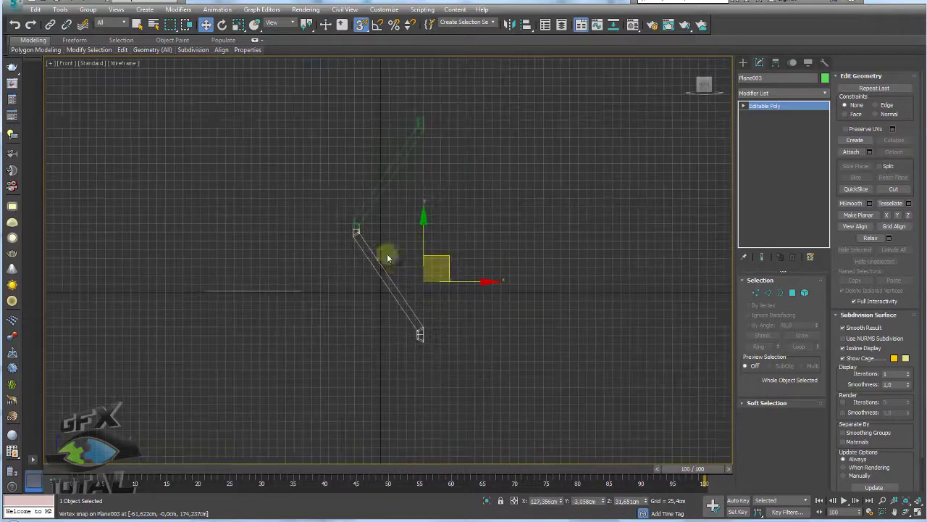
scroll(387, 255, down, 1)
Select the upper strip, Plane002, and attach Plane003 into it
ctrl+click(353, 232)
mouse_move(412, 268)
middle_down()
mouse_move(369, 273)
mouse_move(395, 262)
middle_up()
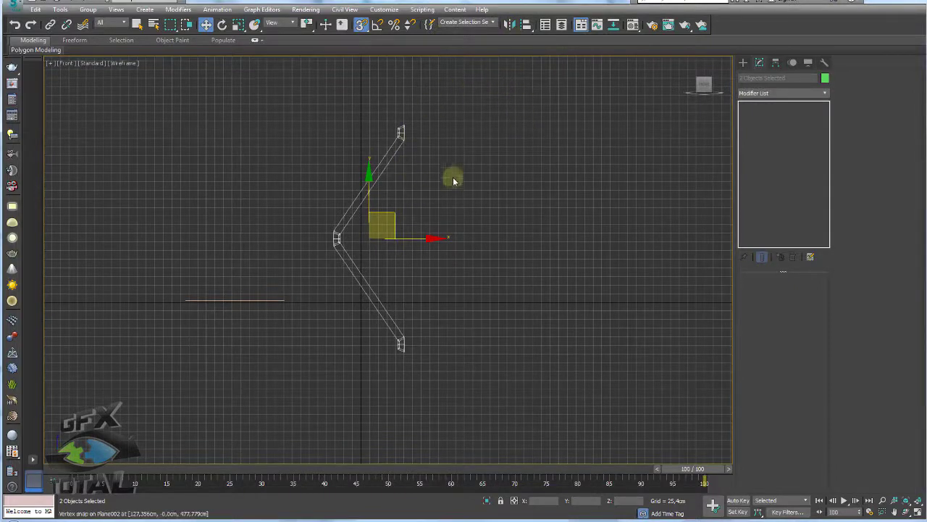
click(405, 147)
click(401, 139)
middle_drag(372, 165, 426, 174)
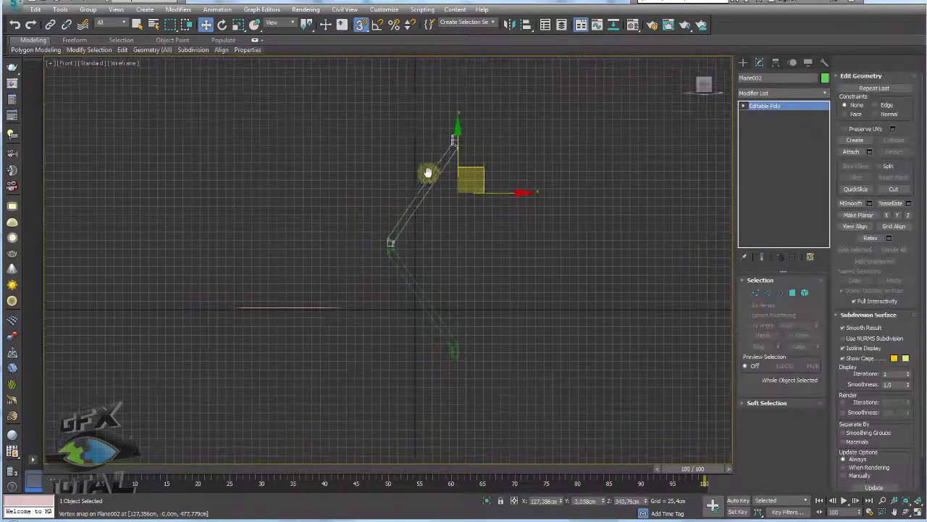
click(852, 152)
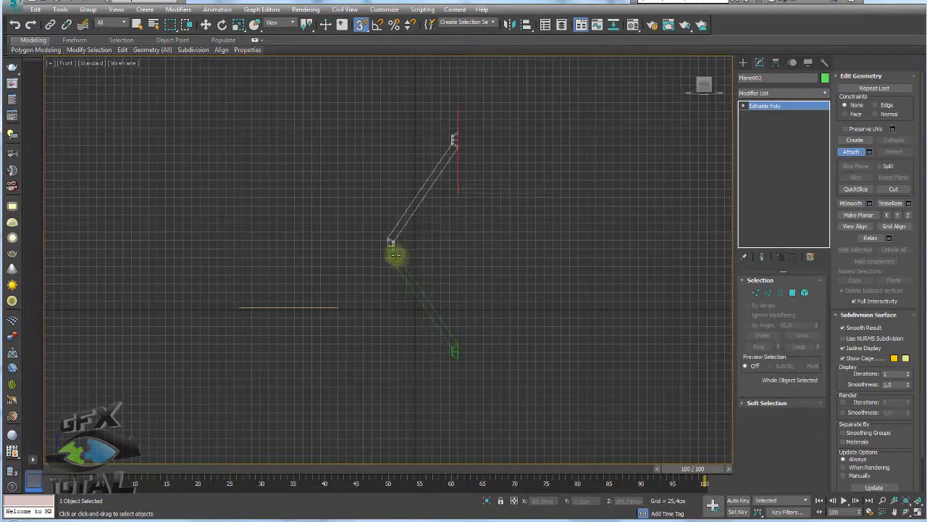
middle_drag(418, 251, 400, 278)
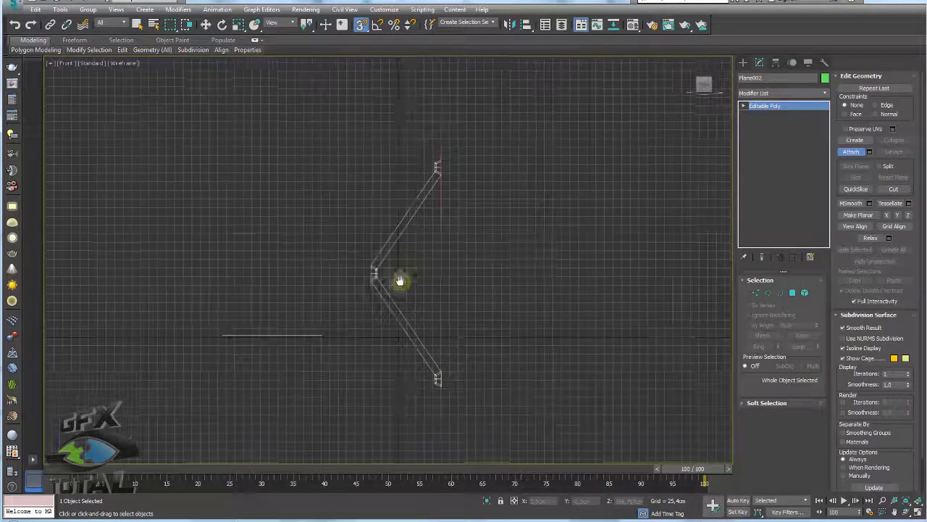
Select the strut's top and bottom end polygons to check them, then clear the selection
click(794, 293)
drag(409, 168, 408, 171)
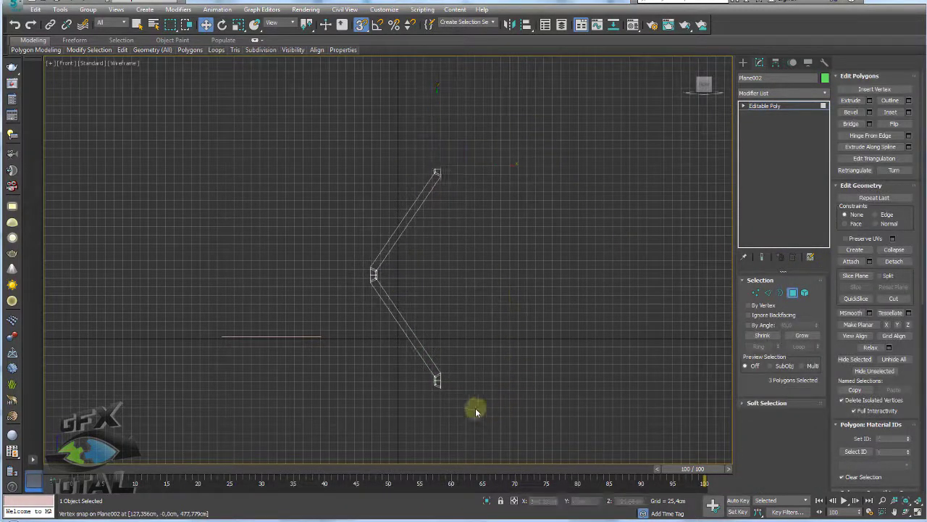
drag(476, 405, 404, 387)
click(404, 388)
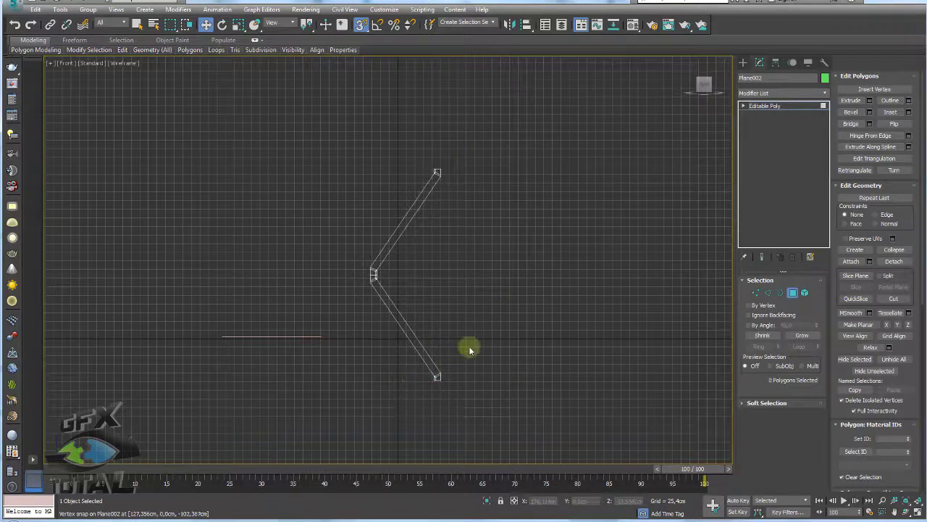
click(770, 106)
middle_drag(438, 188, 442, 116)
Clone the V strut downward as Plane004 and snap its top onto the original's bottom end
key(s)
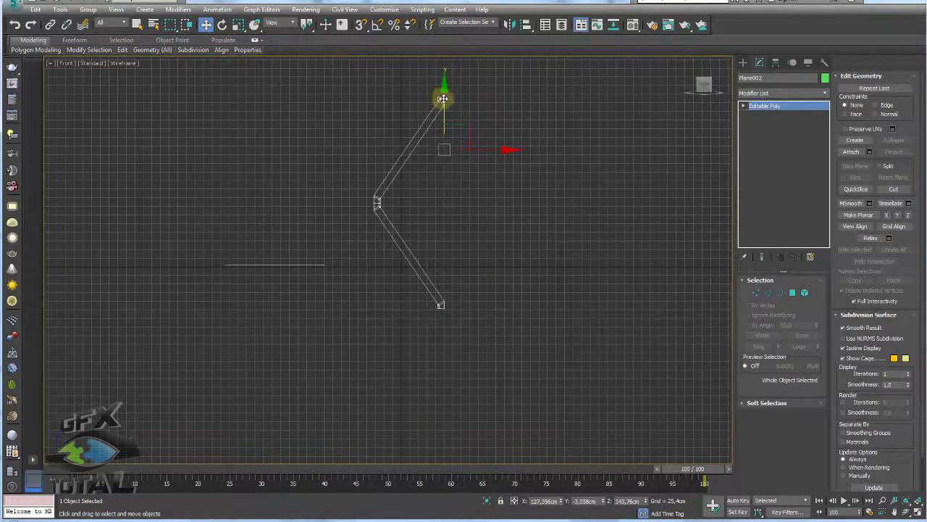
shift+drag(443, 100, 445, 321)
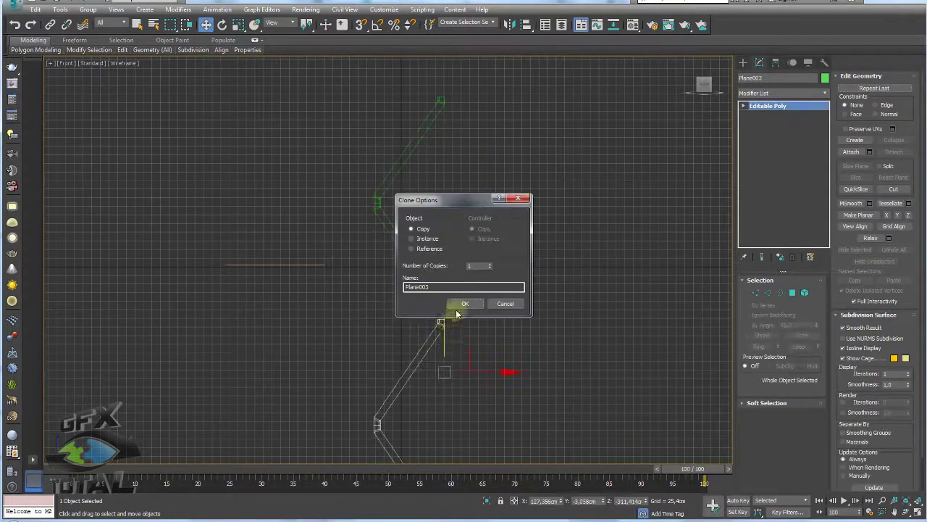
click(460, 304)
scroll(444, 294, up, 3)
key(s)
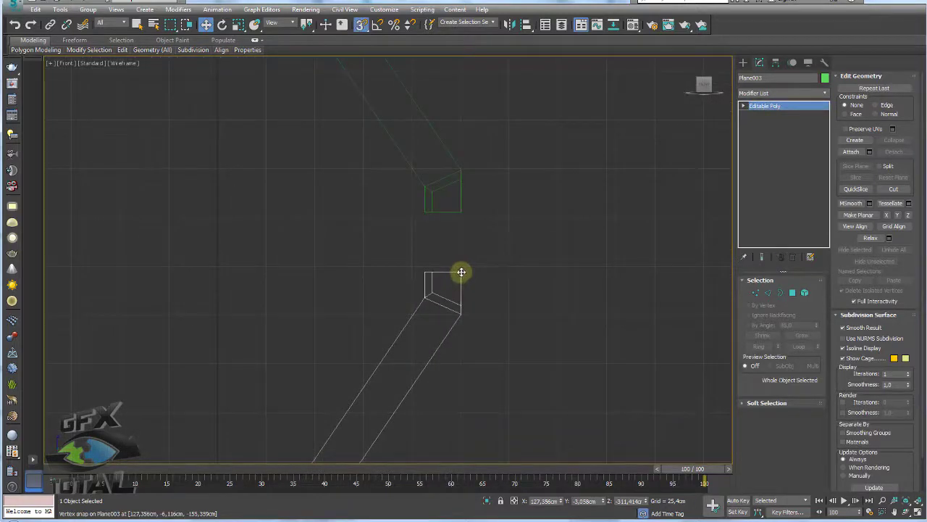
drag(463, 219, 457, 229)
click(360, 25)
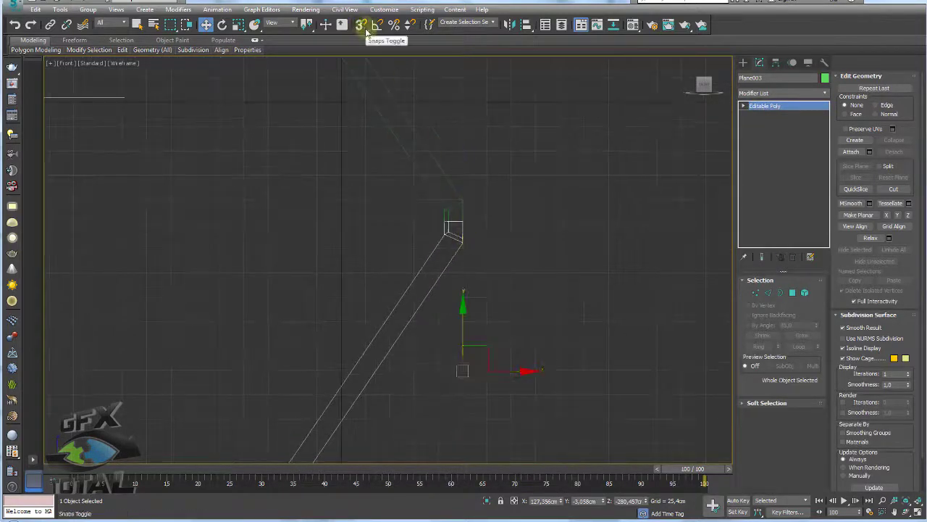
click(362, 28)
middle_drag(404, 107, 395, 169)
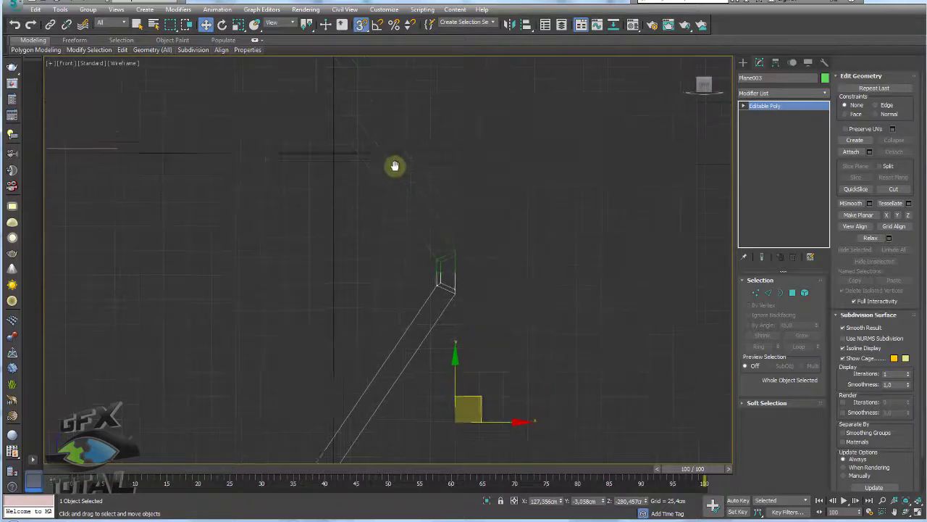
scroll(448, 251, down, 2)
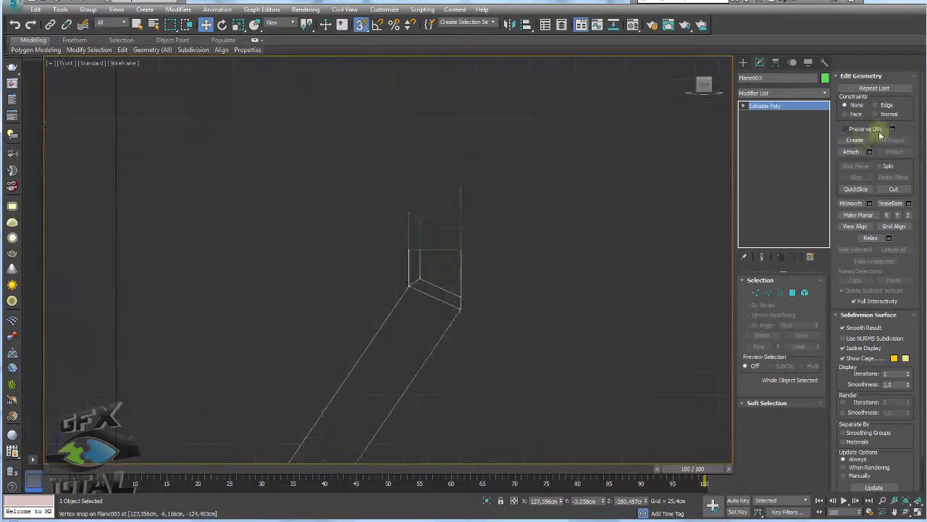
Clone the zig-zag down again and attach the green original into the copy as one chain
click(853, 154)
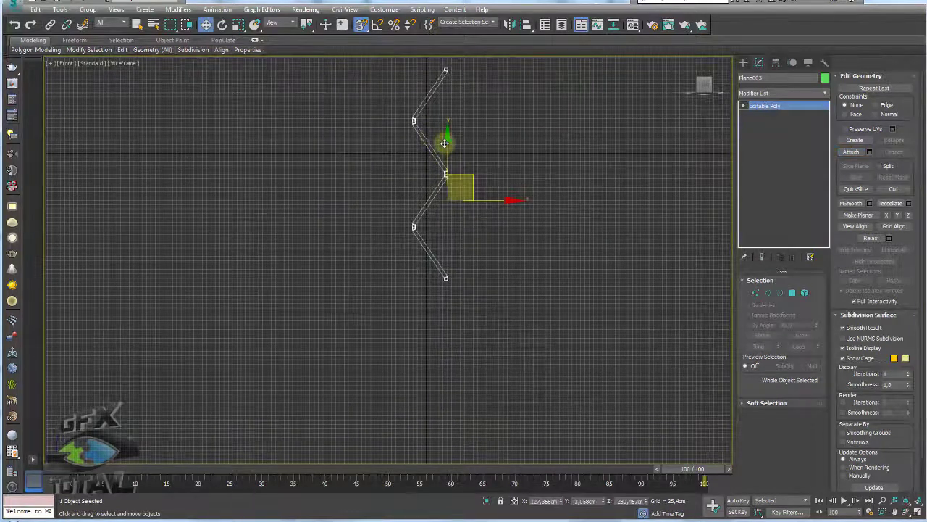
shift+drag(444, 143, 445, 370)
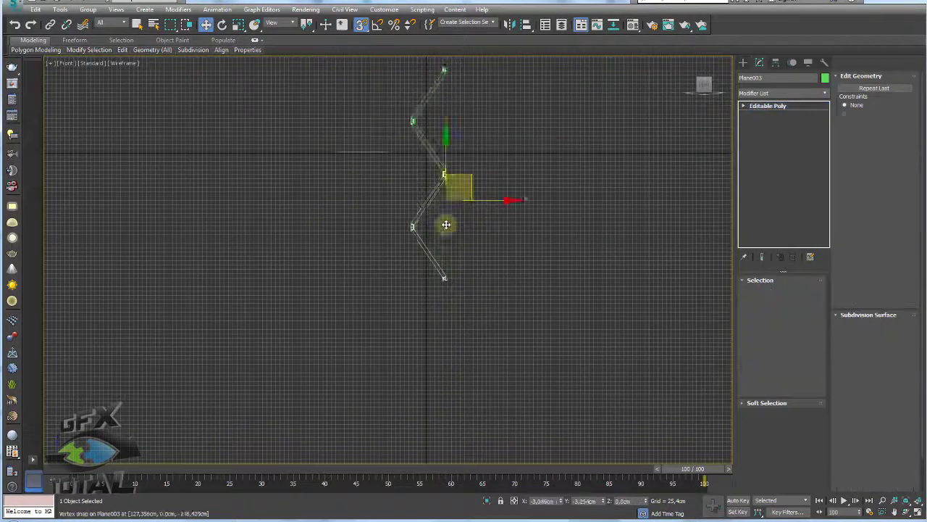
click(465, 304)
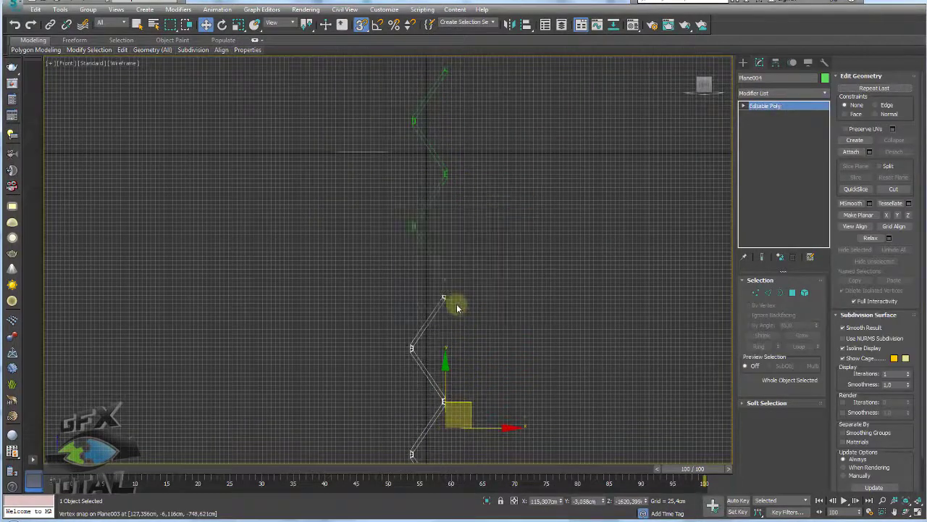
scroll(450, 304, up, 5)
middle_drag(413, 254, 425, 166)
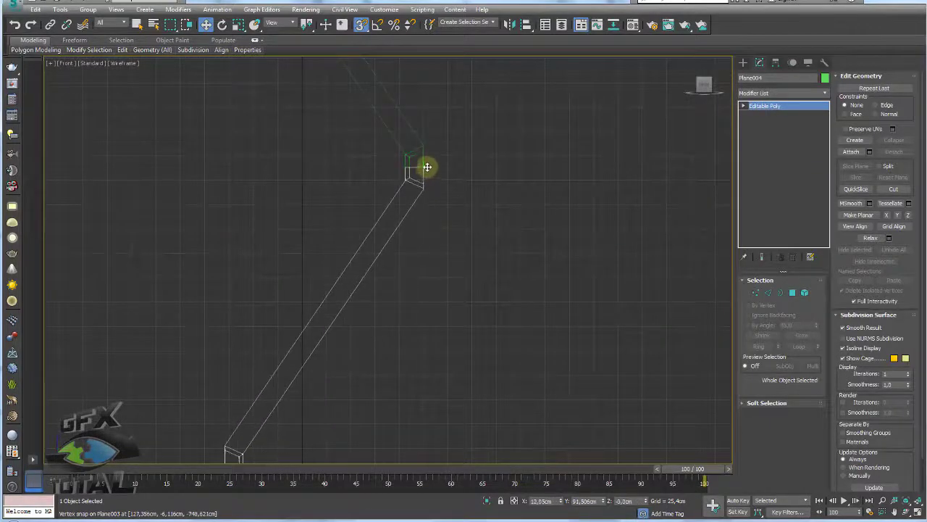
scroll(428, 170, down, 4)
click(853, 151)
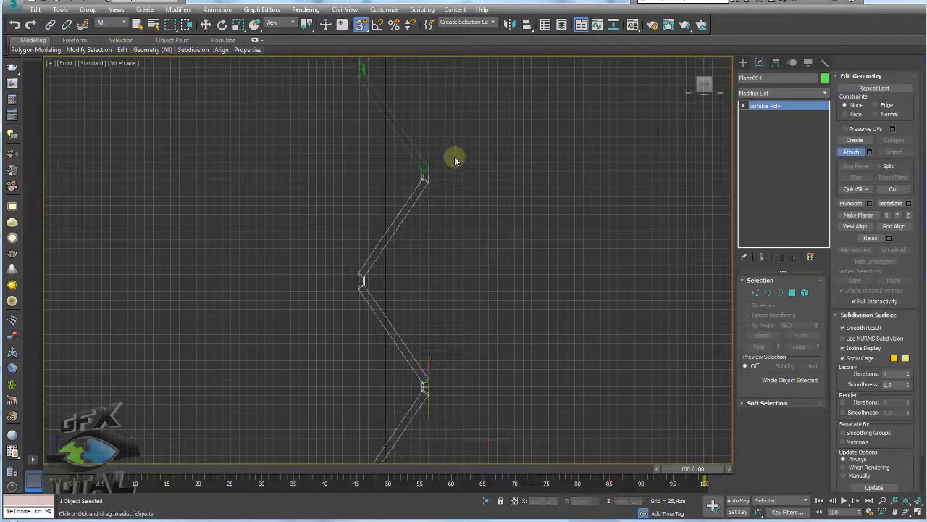
click(425, 163)
scroll(420, 172, down, 2)
scroll(438, 176, down, 2)
middle_drag(419, 194, 396, 240)
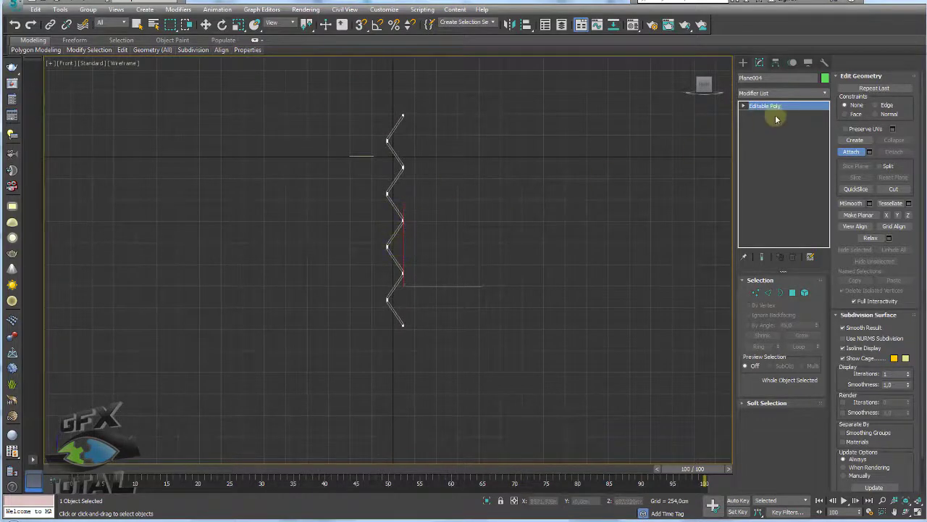
Add a Symmetry modifier with Flip checked to mirror the zig-zag into linked diamonds
click(823, 93)
scroll(789, 326, down, 10)
scroll(797, 377, down, 5)
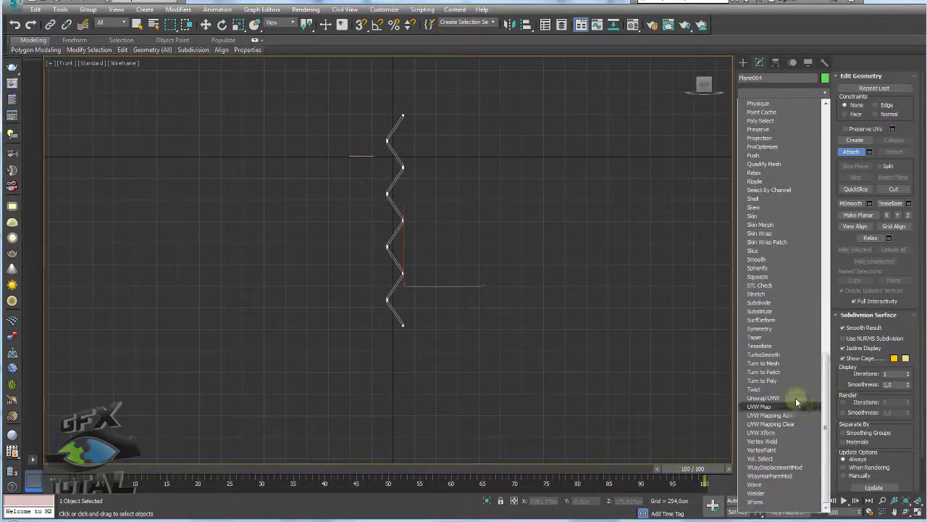
click(761, 328)
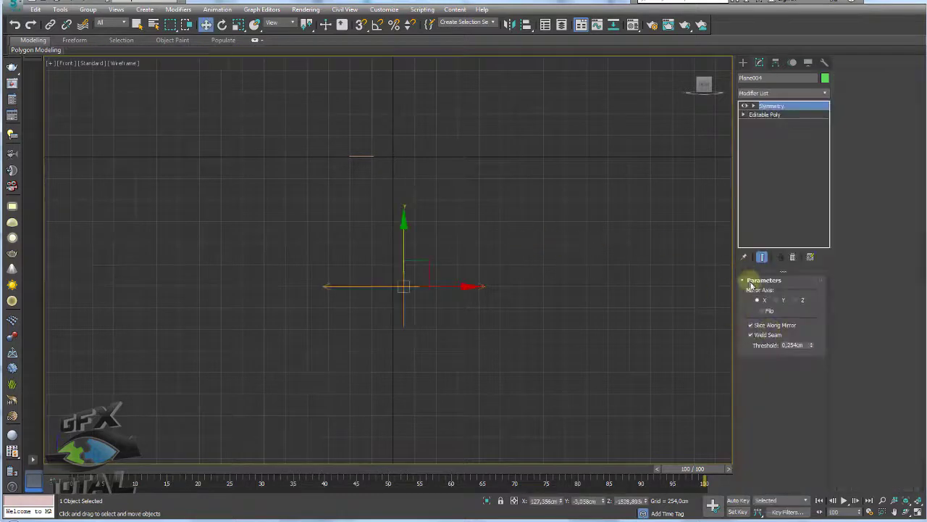
click(762, 310)
middle_drag(414, 260, 420, 271)
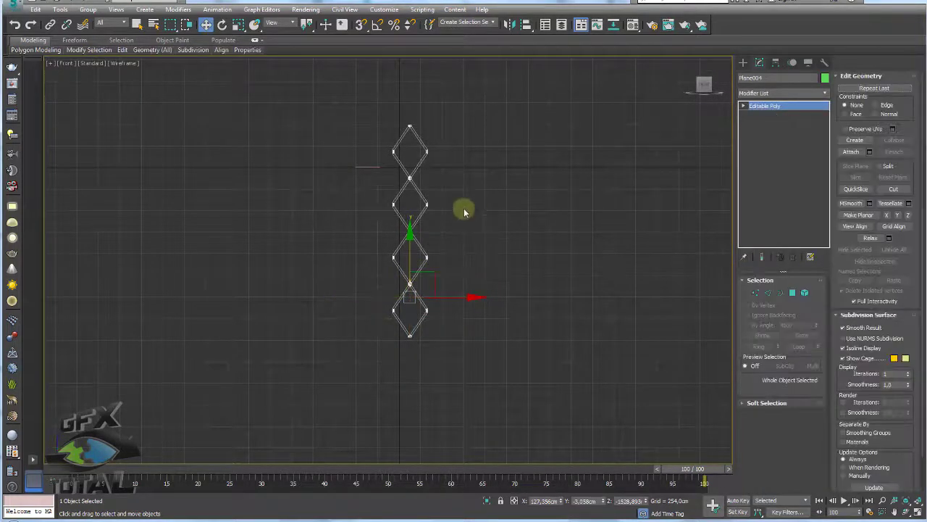
scroll(466, 215, up, 2)
scroll(405, 181, up, 4)
scroll(394, 173, up, 3)
In Vertex mode, select the hexagon-centre vertex and the left corner vertex
scroll(403, 175, up, 3)
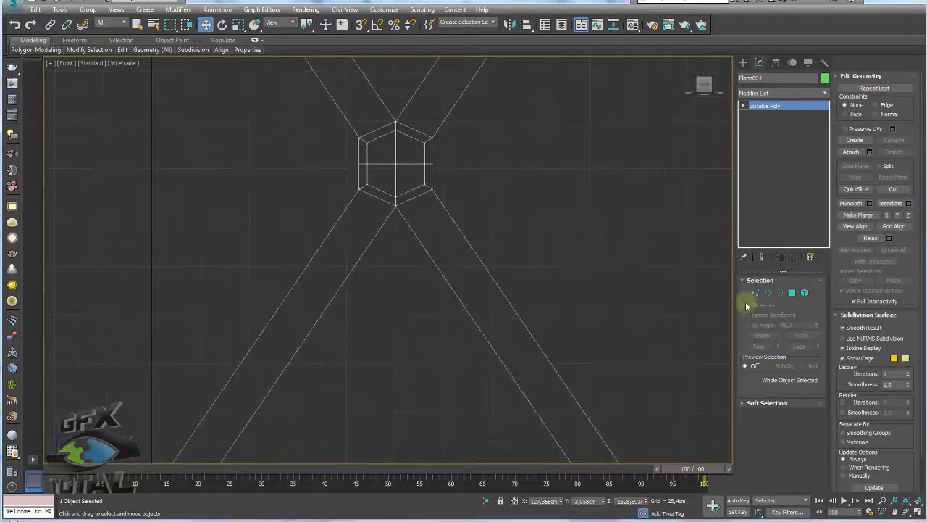
click(756, 292)
scroll(405, 183, up, 2)
scroll(407, 204, up, 1)
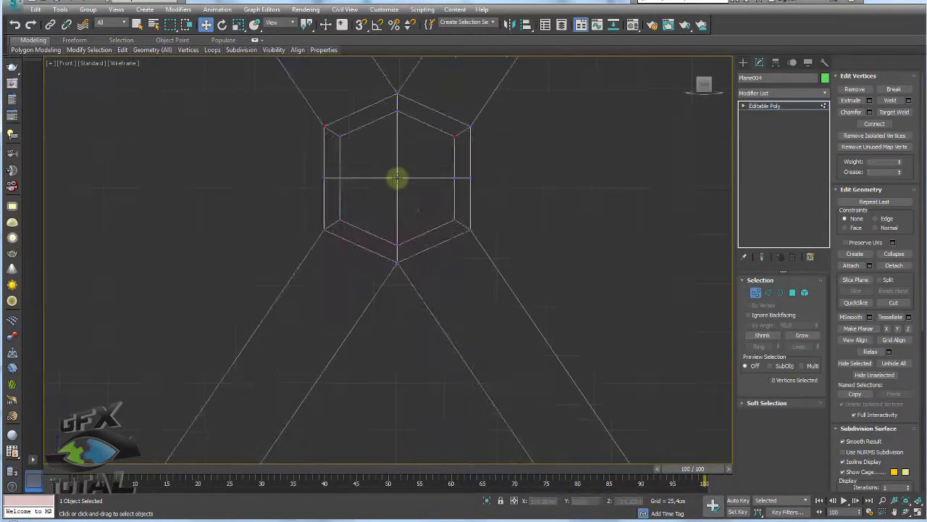
click(398, 177)
scroll(422, 135, down, 3)
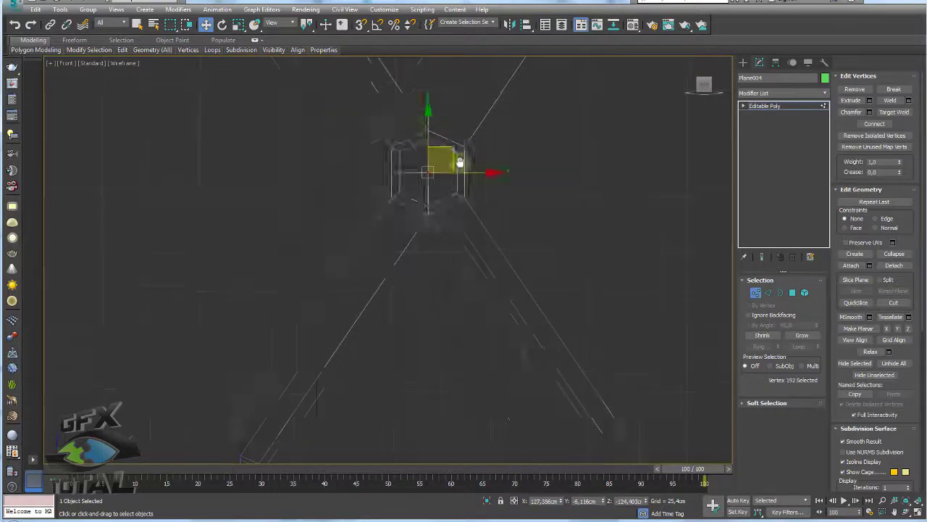
scroll(466, 234, down, 2)
middle_drag(465, 234, 443, 205)
scroll(387, 265, up, 3)
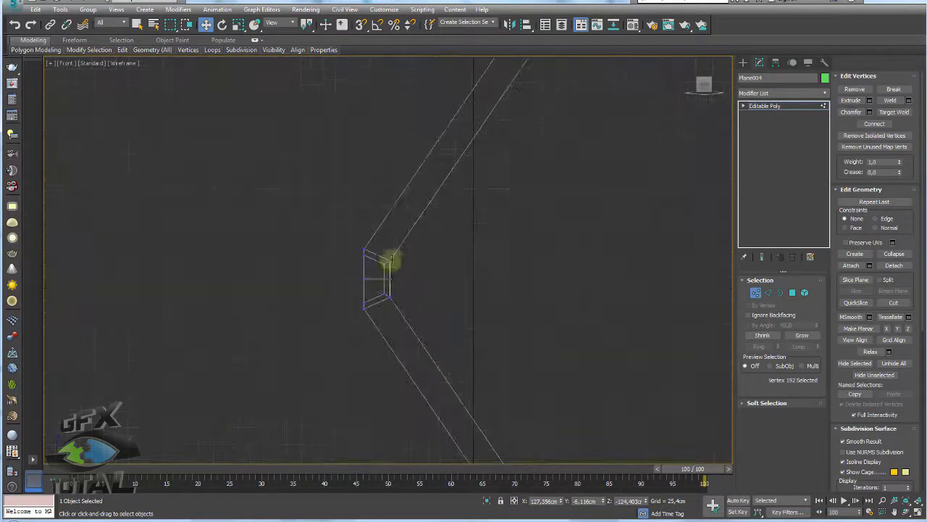
click(387, 277)
scroll(410, 256, down, 3)
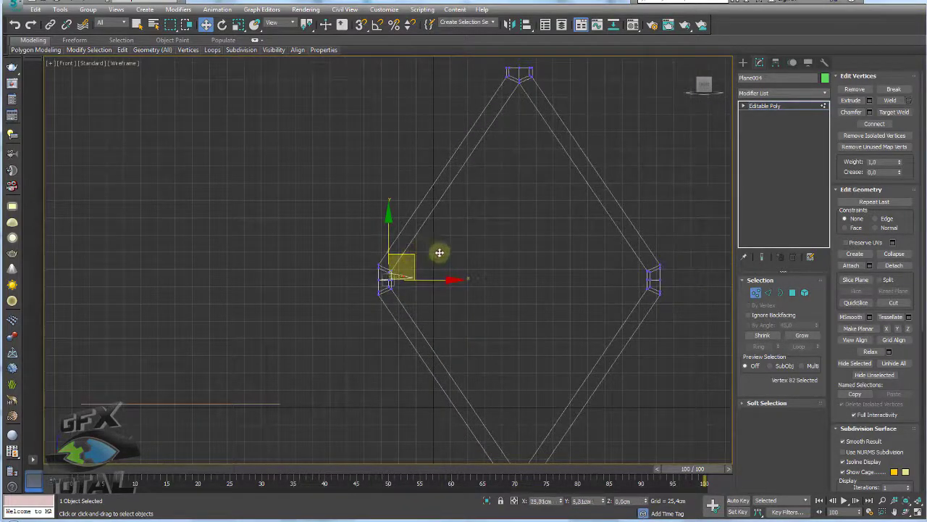
scroll(358, 308, up, 3)
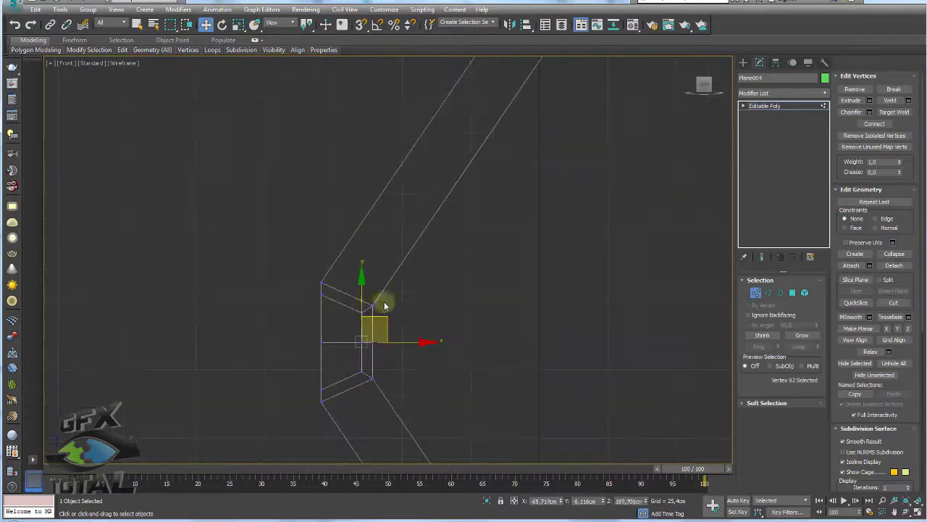
scroll(391, 308, down, 2)
scroll(449, 290, down, 2)
scroll(472, 179, down, 2)
scroll(473, 179, down, 2)
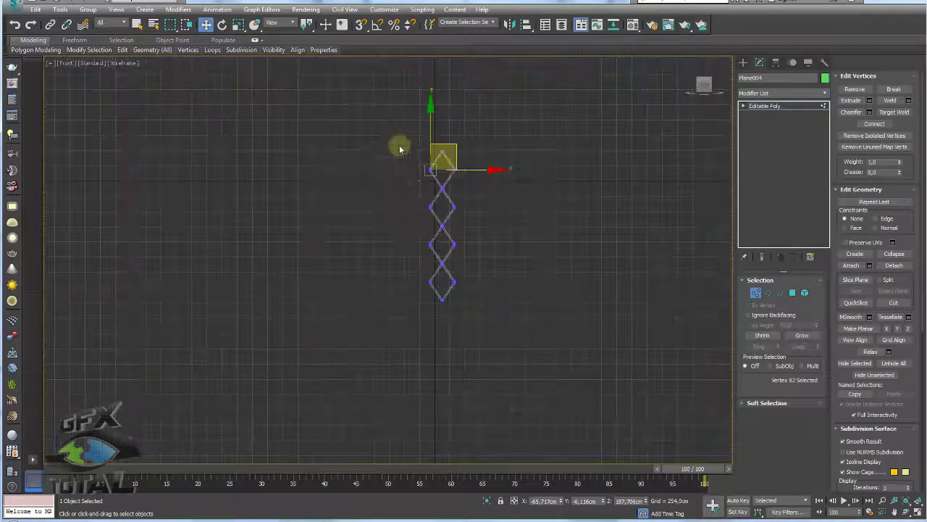
Select every vertex of the diamond column and weld them, reducing 197 vertices to 161
drag(397, 145, 478, 316)
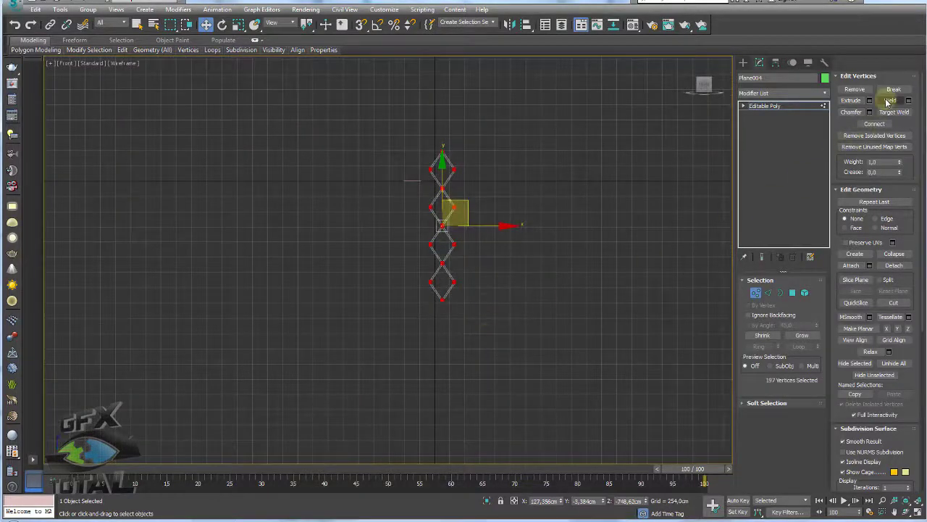
scroll(467, 180, up, 2)
scroll(456, 182, up, 2)
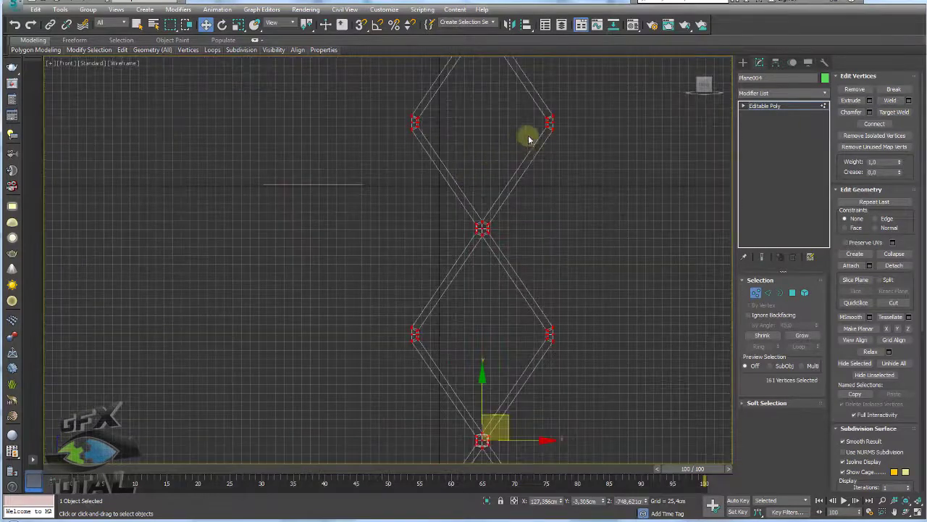
scroll(529, 137, up, 2)
scroll(504, 210, up, 1)
scroll(504, 210, down, 3)
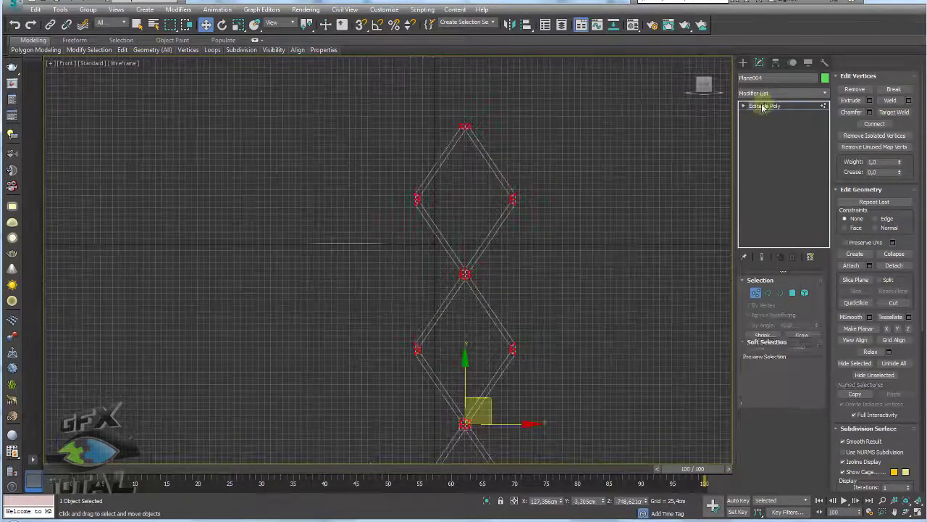
click(764, 106)
scroll(473, 336, down, 2)
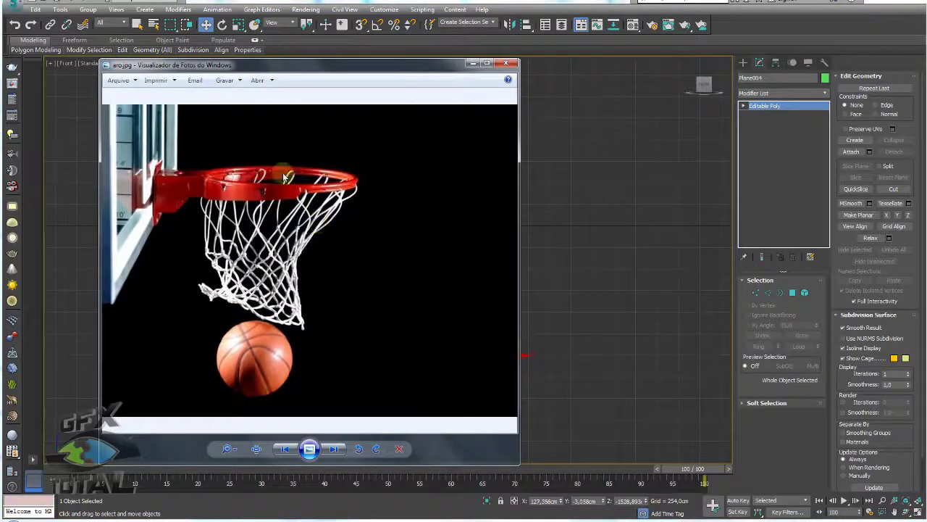
Set the reference photo aside, zoom to the mesh top and select its top cap polygons
drag(299, 179, 292, 172)
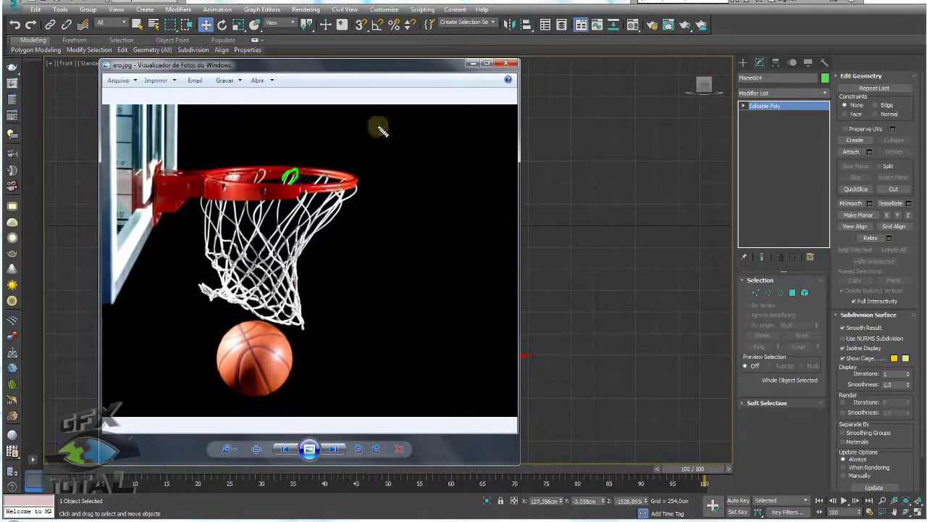
click(472, 64)
scroll(481, 232, up, 2)
scroll(459, 210, up, 3)
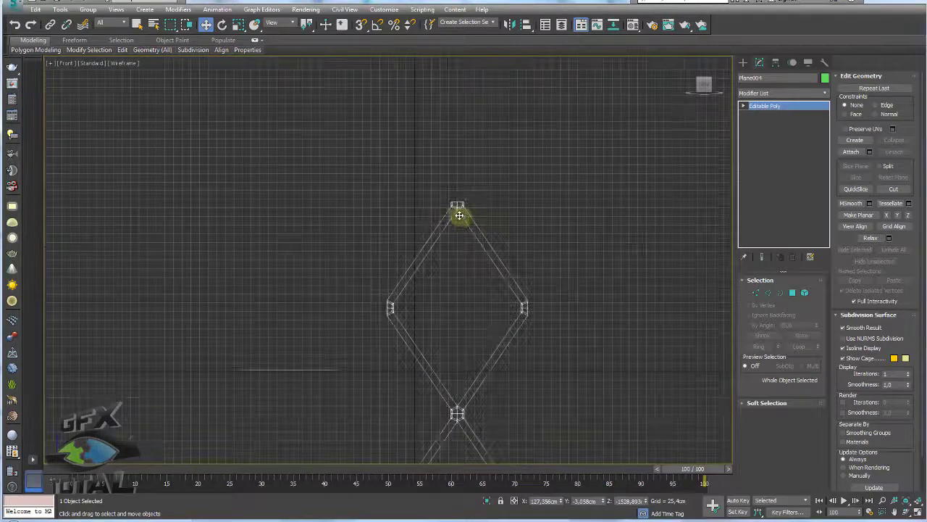
scroll(456, 196, up, 2)
click(793, 292)
drag(542, 164, 383, 234)
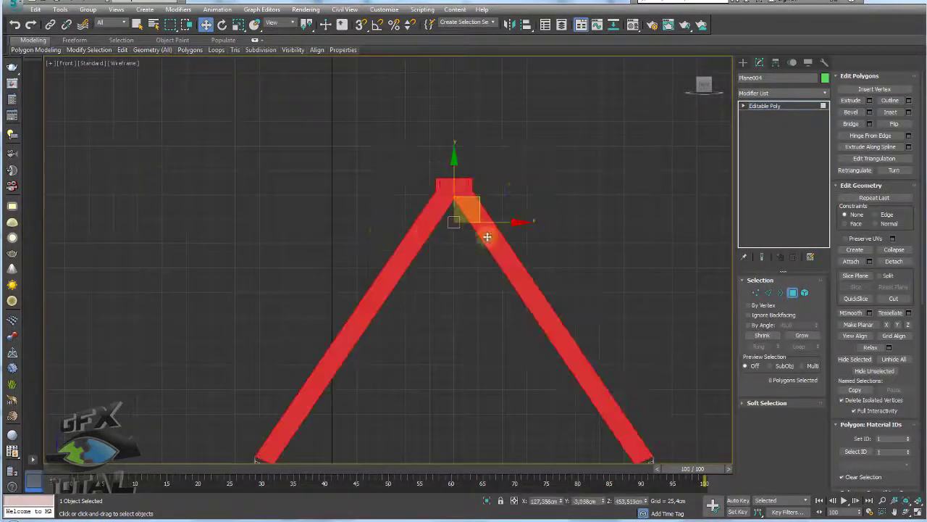
alt+drag(531, 264, 235, 311)
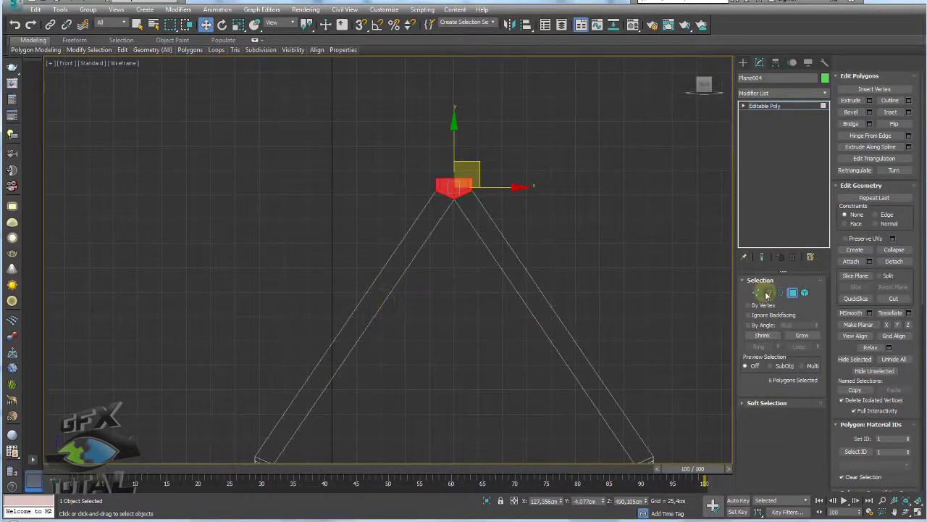
Collapse the two top vertices into a single apex and raise it slightly
click(757, 293)
drag(509, 163, 409, 194)
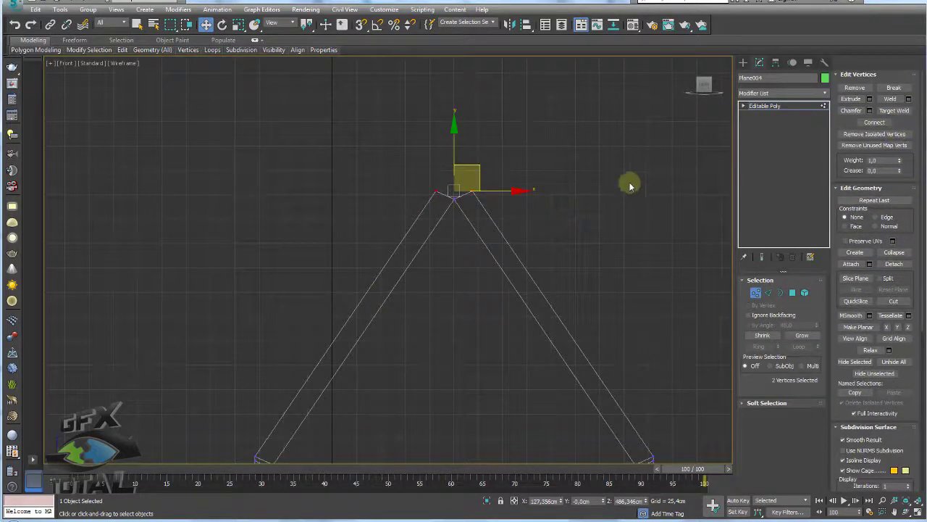
middle_drag(547, 229, 561, 238)
click(896, 253)
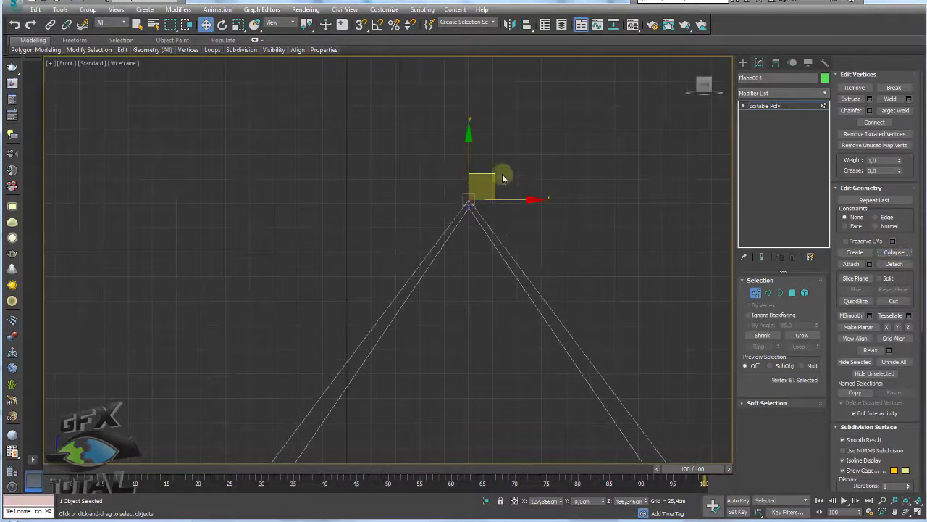
drag(481, 170, 482, 152)
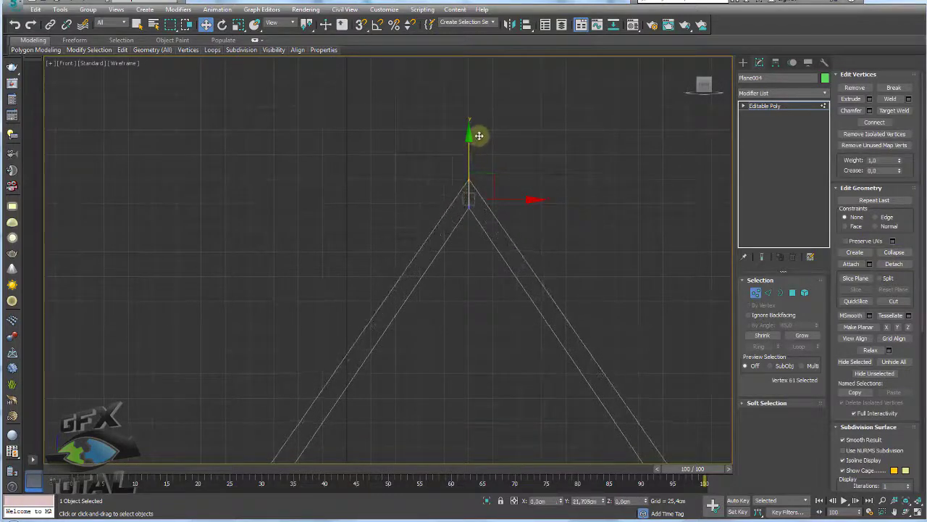
click(468, 206)
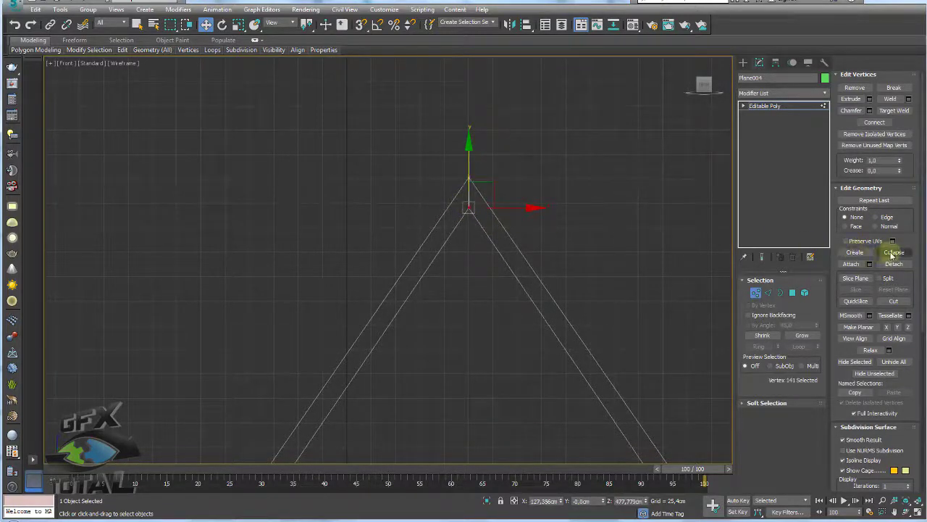
Chamfer the apex edge with a larger Edge Chamfer Amount to form a narrow bevelled tip
click(767, 292)
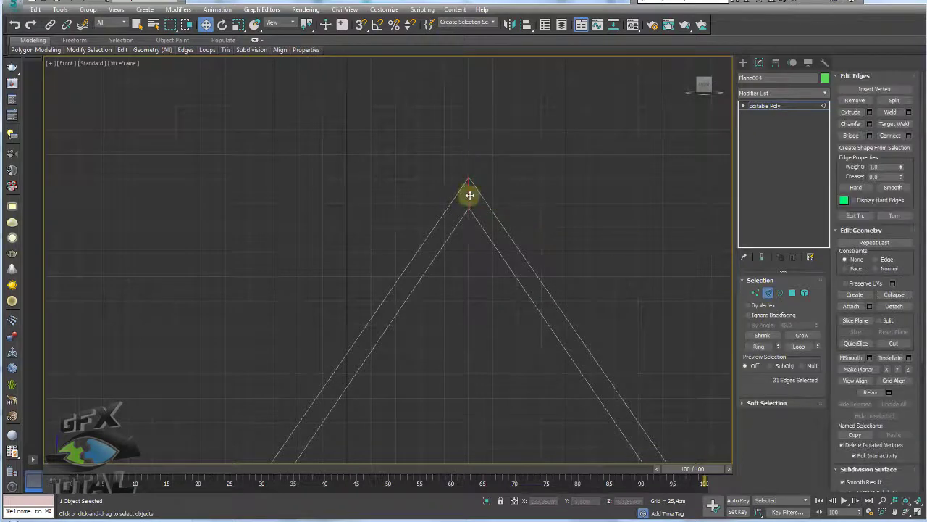
click(469, 196)
click(869, 124)
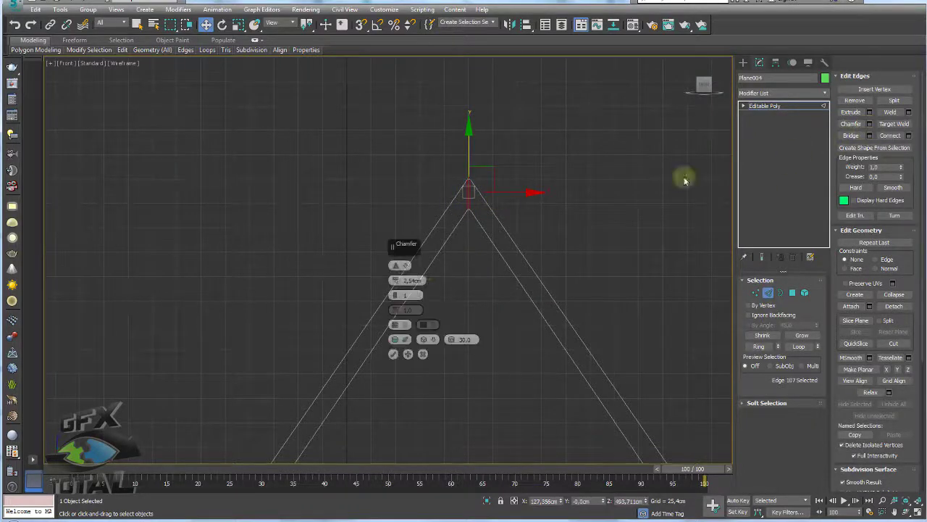
drag(399, 262, 399, 239)
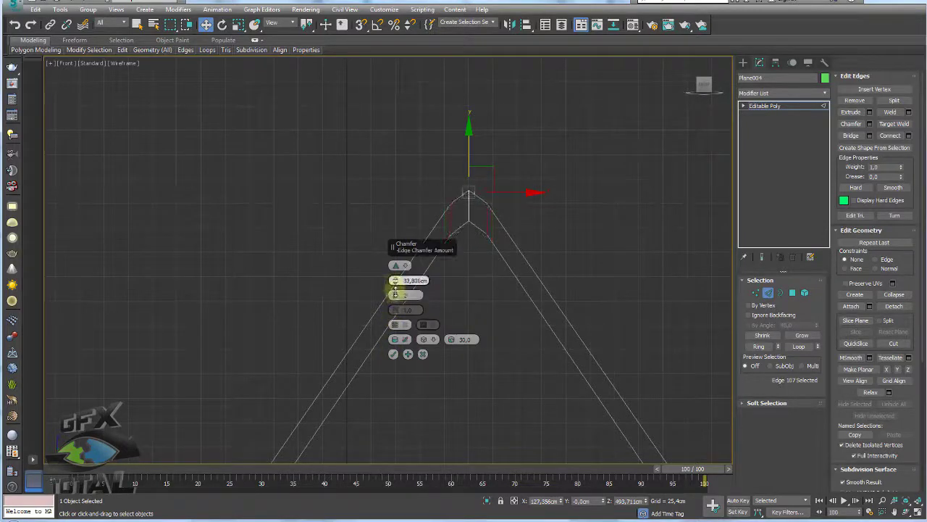
click(393, 354)
scroll(410, 341, down, 2)
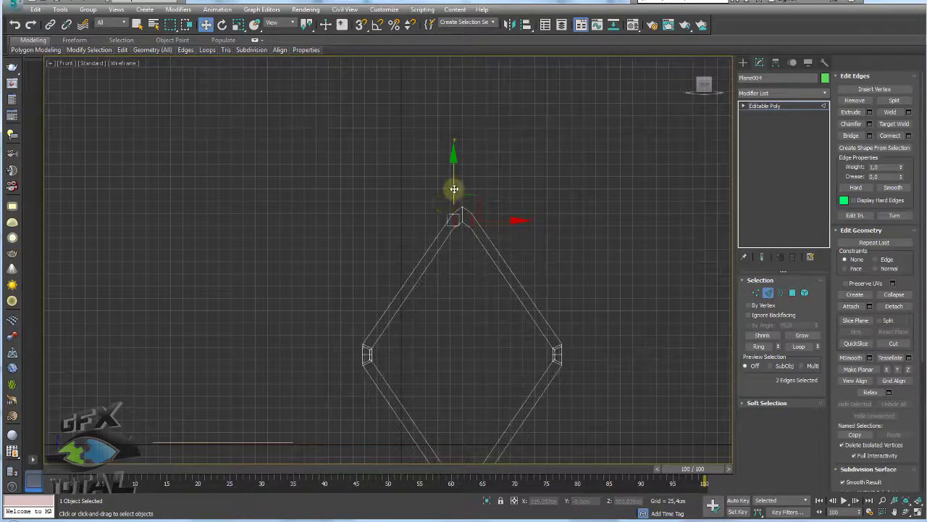
click(755, 292)
Raise the diamond's top vertex, then check the column against the basketball net reference photo
drag(461, 181, 464, 95)
scroll(465, 141, down, 2)
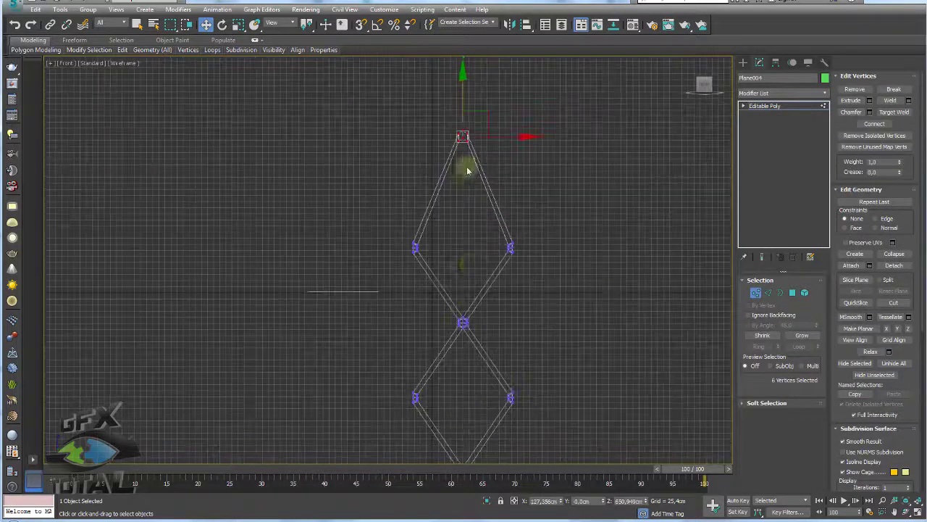
scroll(467, 171, down, 2)
scroll(435, 186, down, 2)
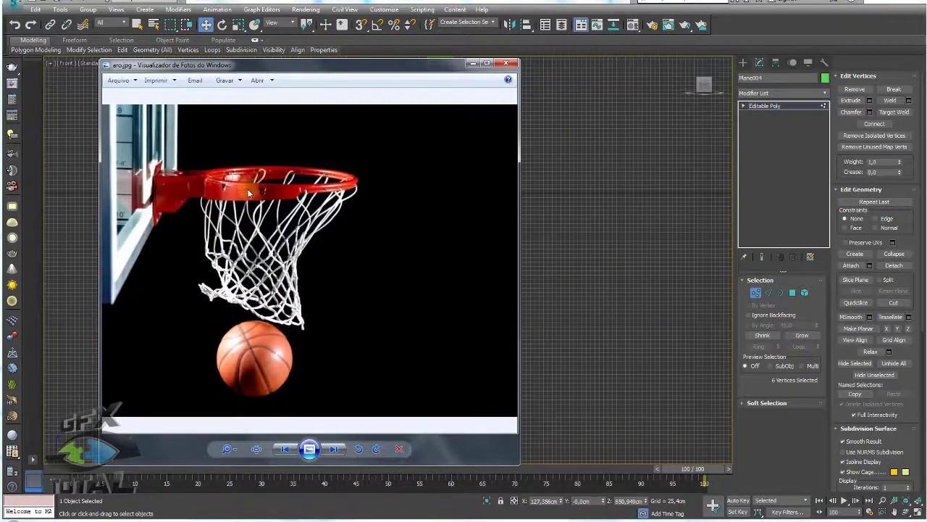
scroll(272, 221, up, 3)
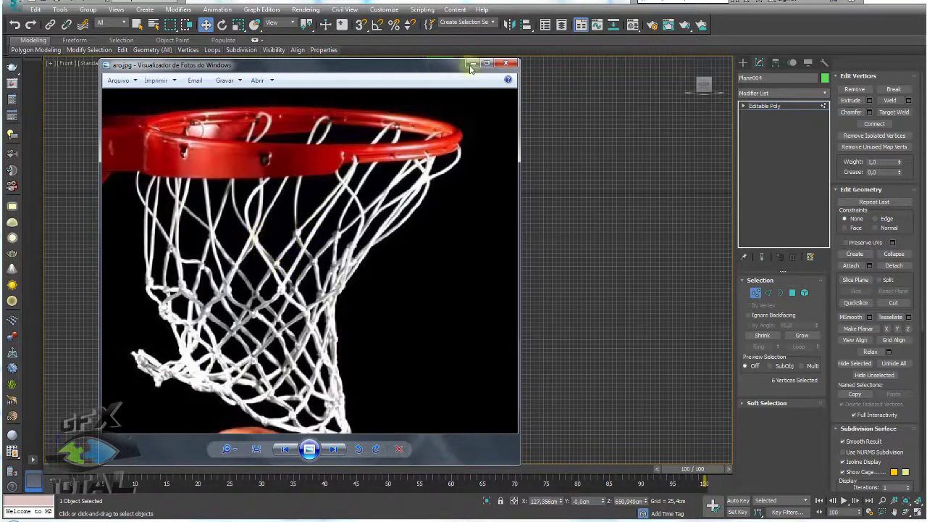
scroll(329, 195, down, 1)
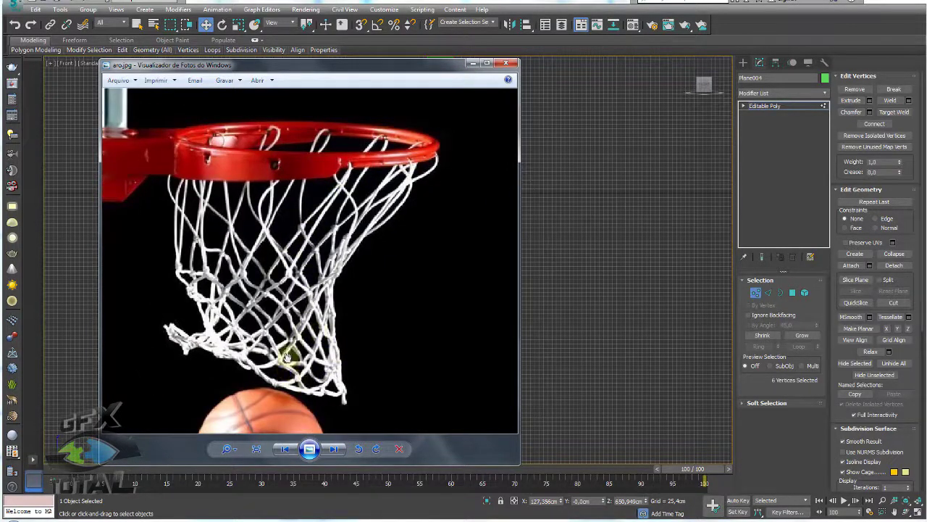
click(471, 64)
mouse_move(534, 223)
middle_down()
mouse_move(570, 182)
mouse_move(563, 207)
mouse_move(535, 228)
middle_up()
Move the top vertices upward to reshape the upper diamond
scroll(503, 162, up, 3)
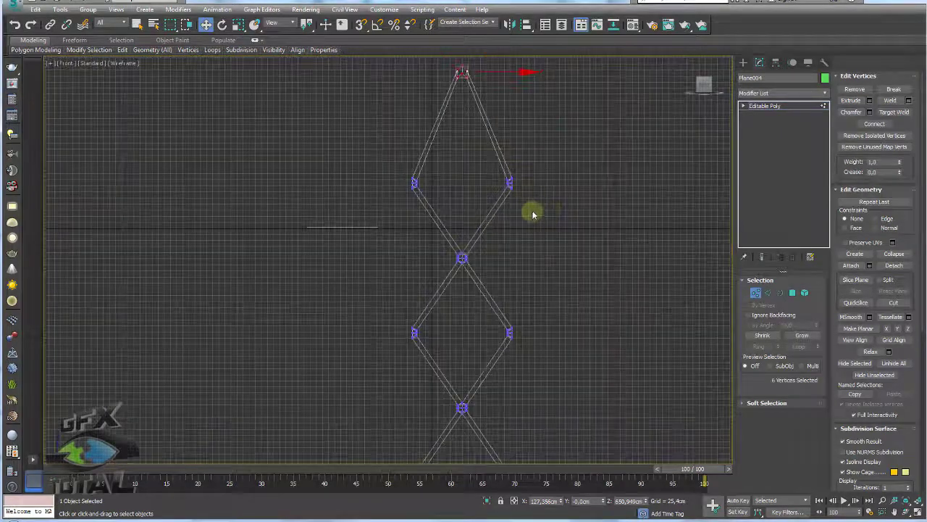
drag(461, 142, 463, 116)
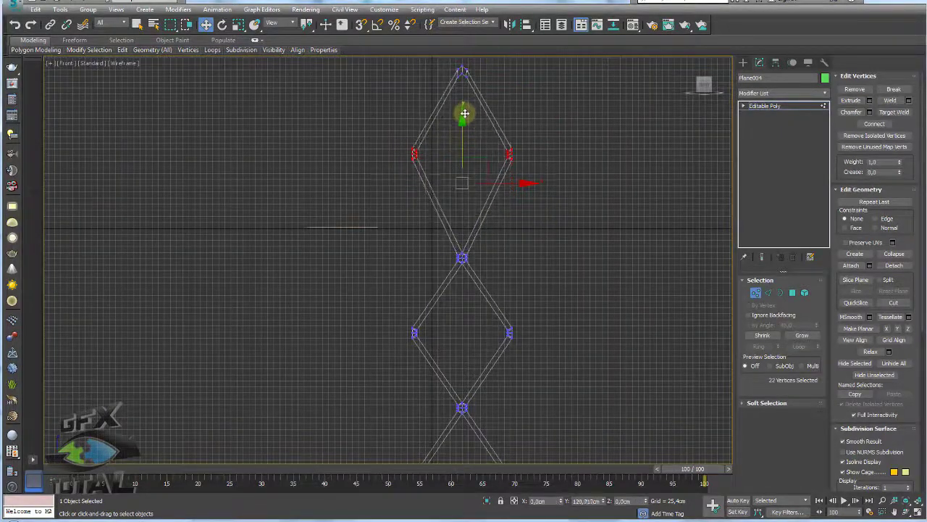
middle_drag(435, 67, 436, 115)
ctrl+click(461, 121)
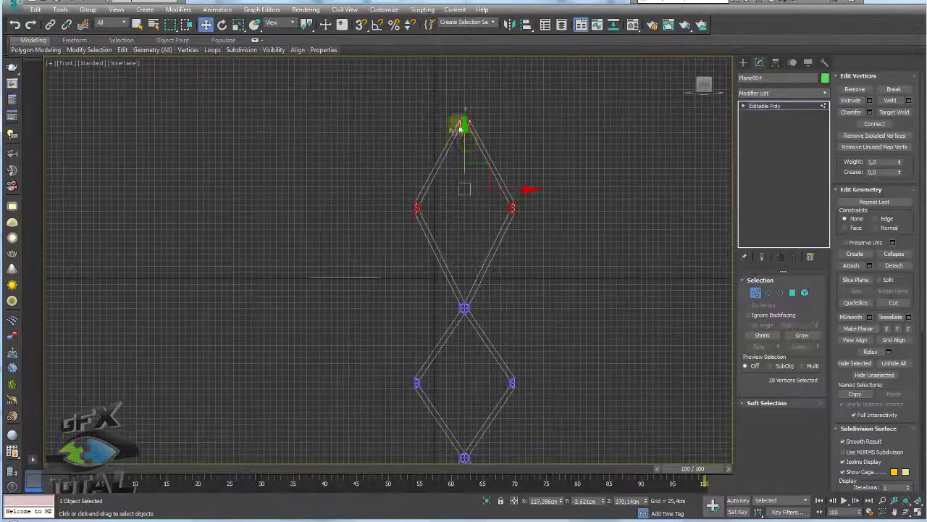
mouse_move(461, 125)
mouse_down()
mouse_move(475, 108)
mouse_move(465, 83)
mouse_up()
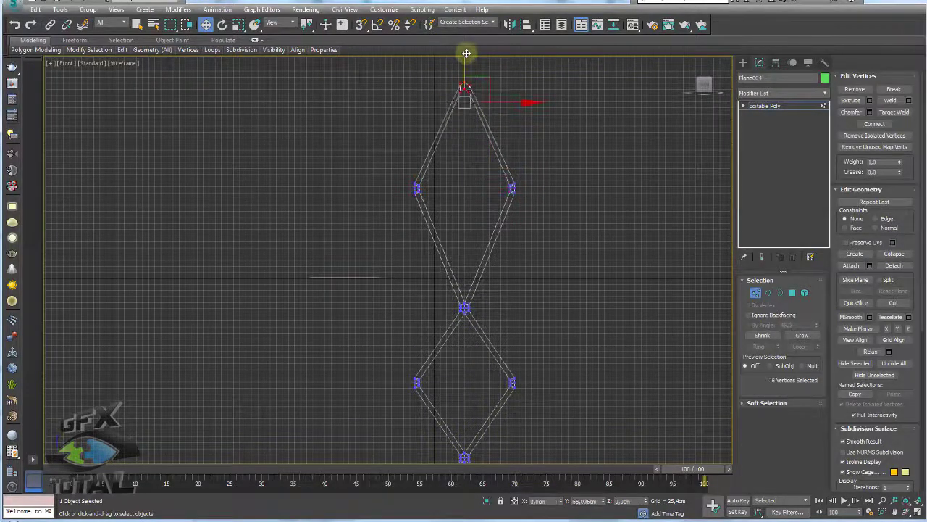
Apply an FFD 2x2x2 to the lower diamonds' vertices and select its top control points
scroll(502, 297, down, 2)
scroll(512, 222, down, 2)
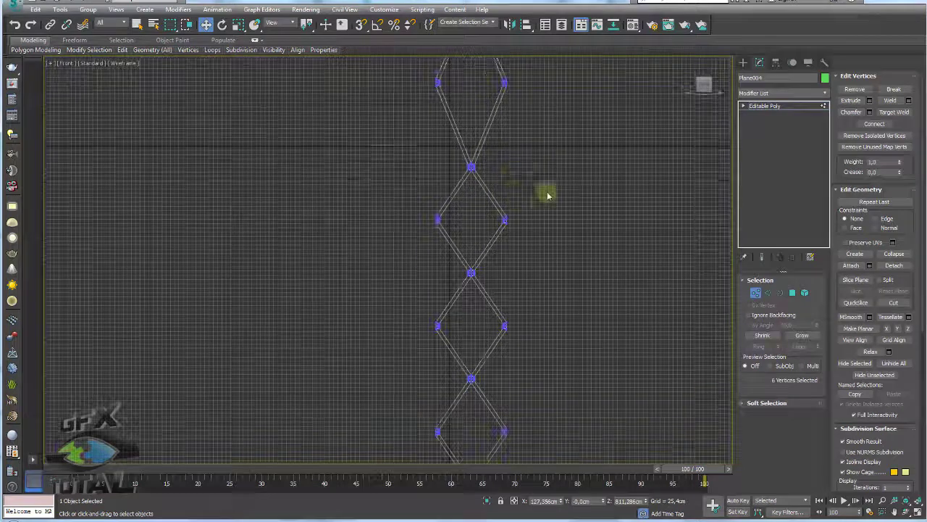
scroll(544, 193, down, 2)
mouse_move(548, 411)
mouse_down()
mouse_move(417, 283)
mouse_move(394, 195)
mouse_up()
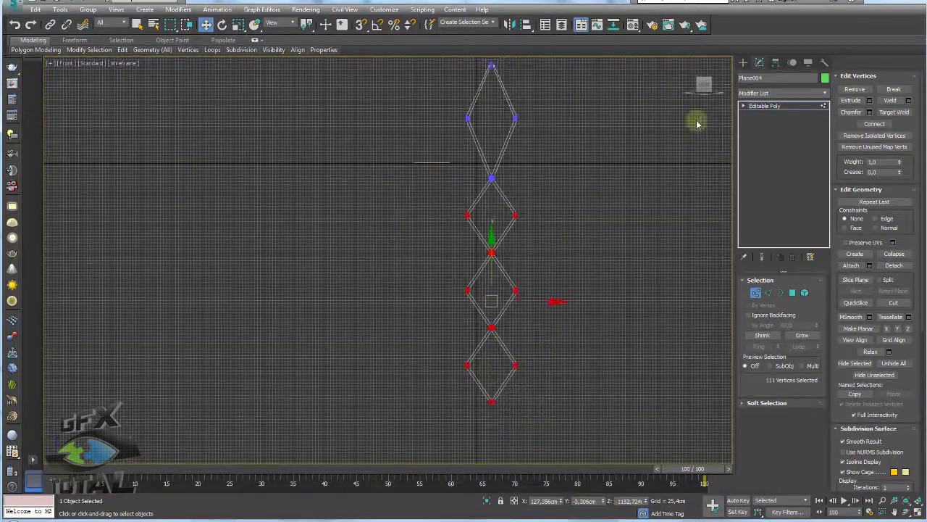
click(824, 93)
drag(824, 110, 825, 195)
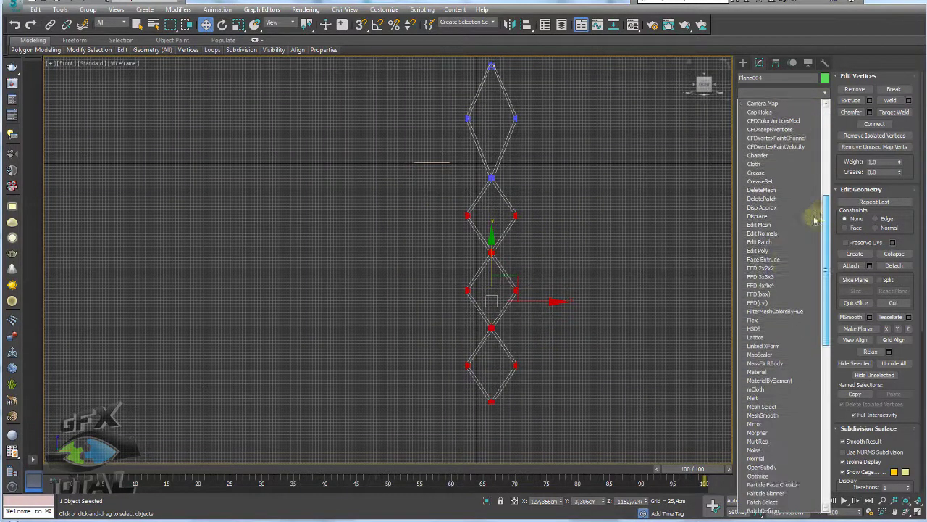
click(773, 268)
click(754, 106)
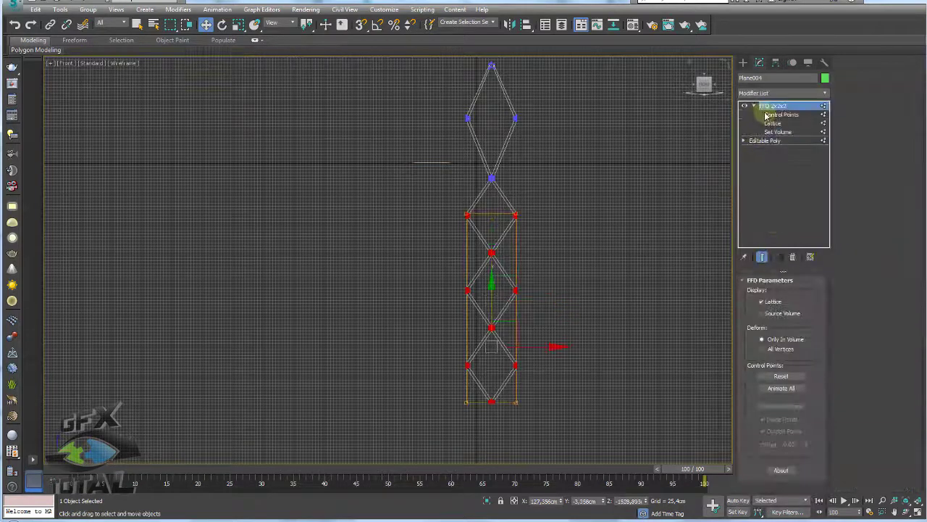
click(775, 114)
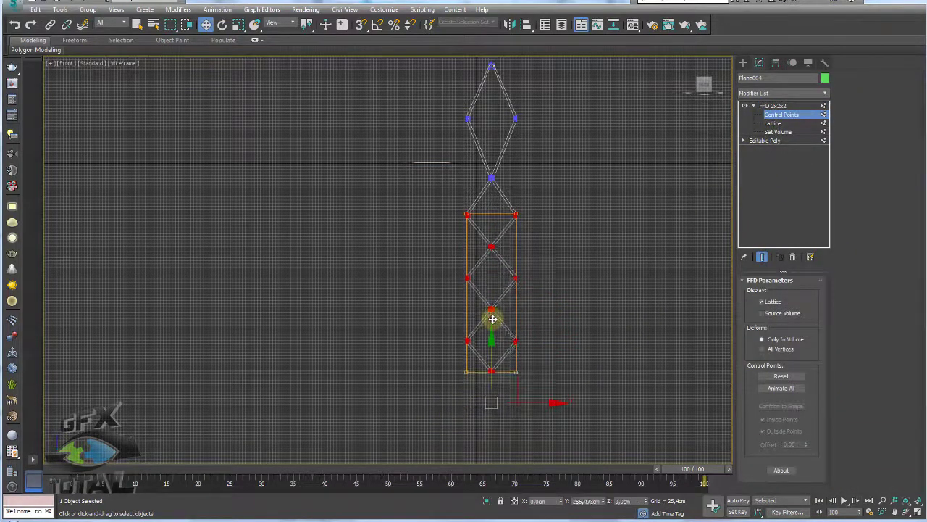
scroll(532, 265, down, 3)
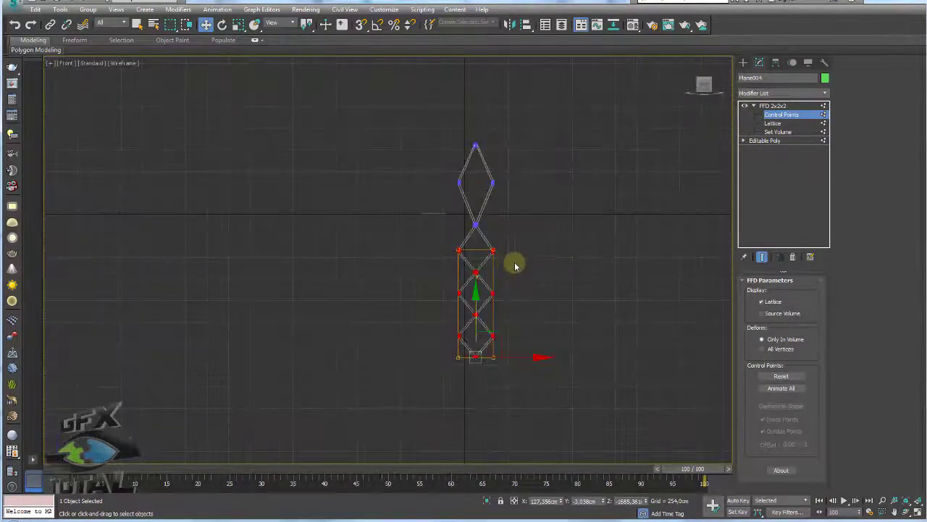
drag(515, 267, 452, 233)
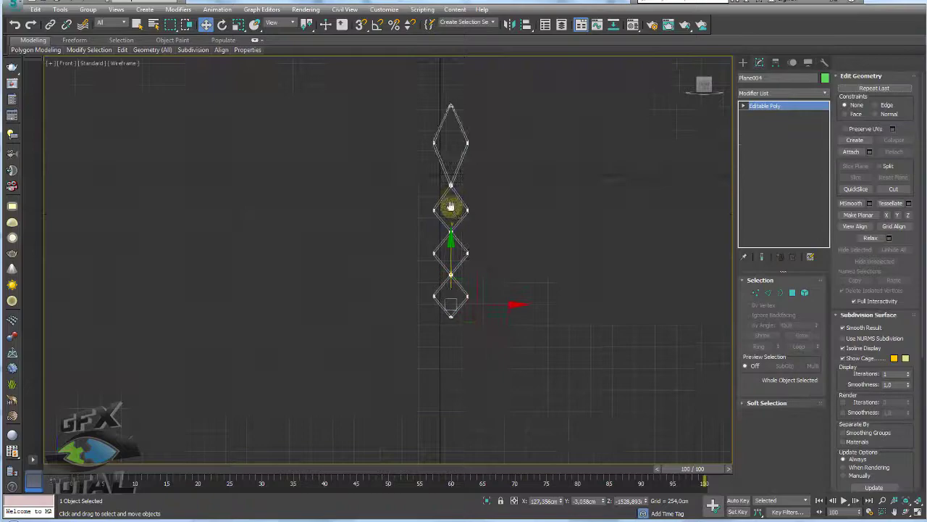
Select the edges of all four diamonds in the column together
scroll(449, 207, up, 4)
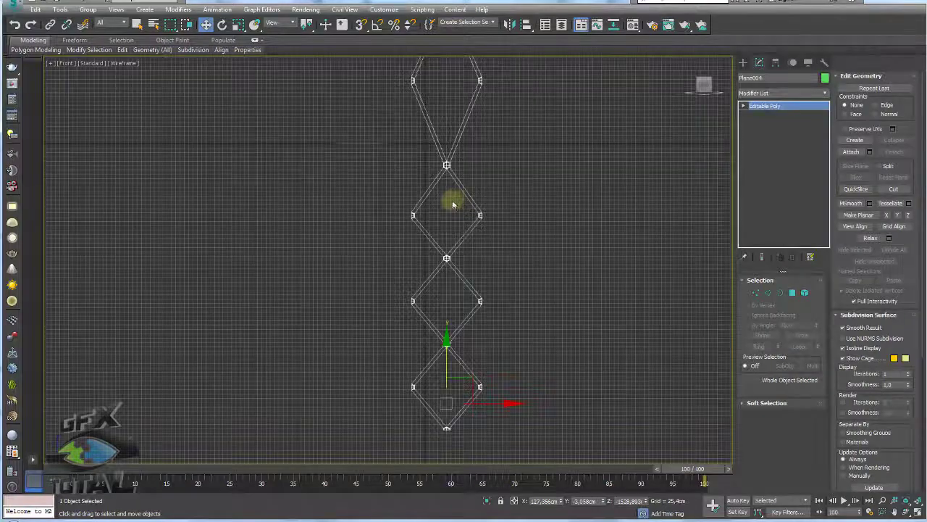
scroll(463, 210, down, 2)
scroll(435, 203, down, 1)
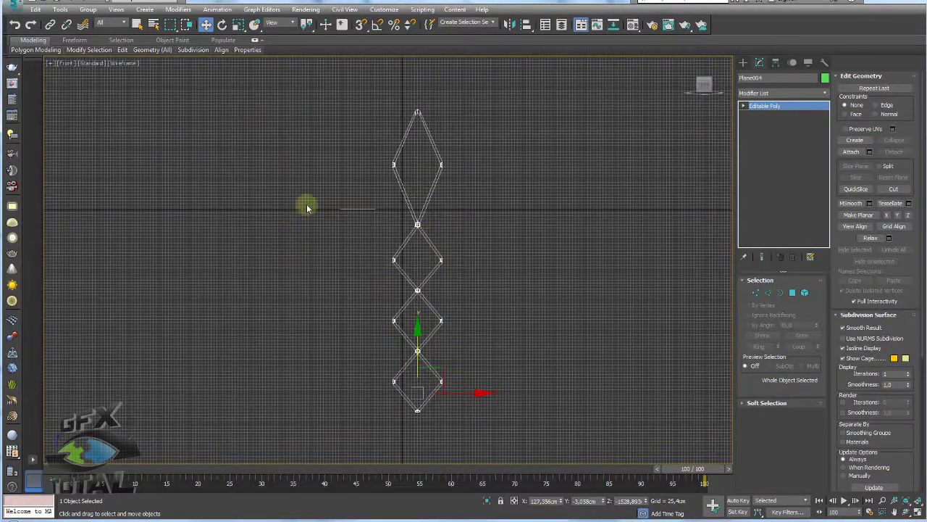
middle_drag(414, 190, 420, 228)
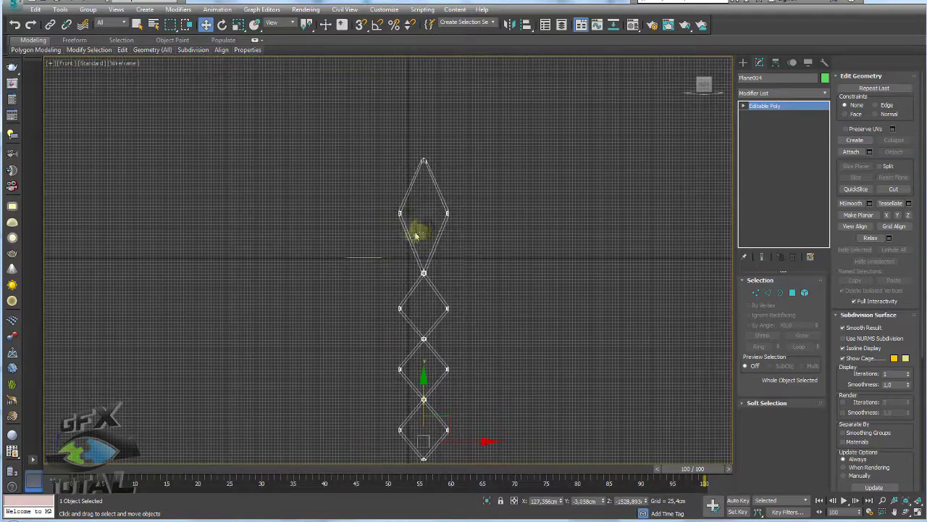
click(769, 293)
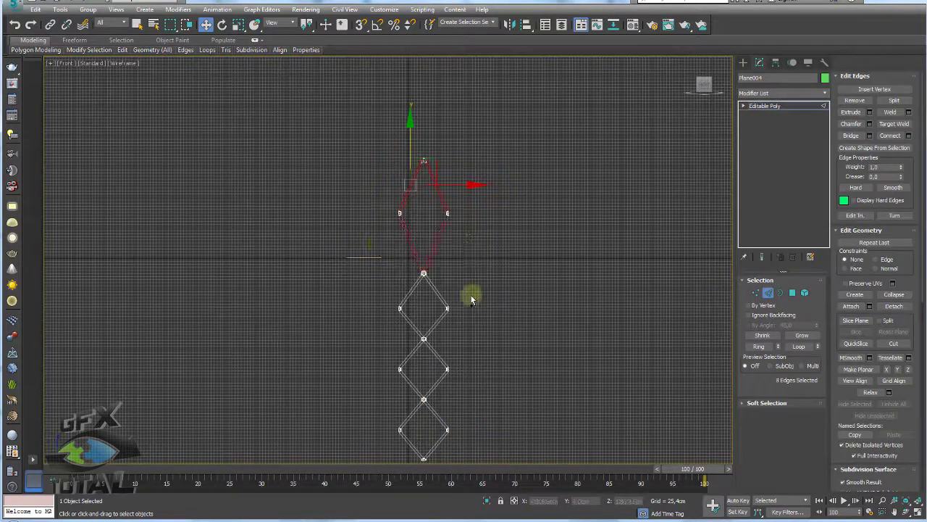
ctrl+click(435, 290)
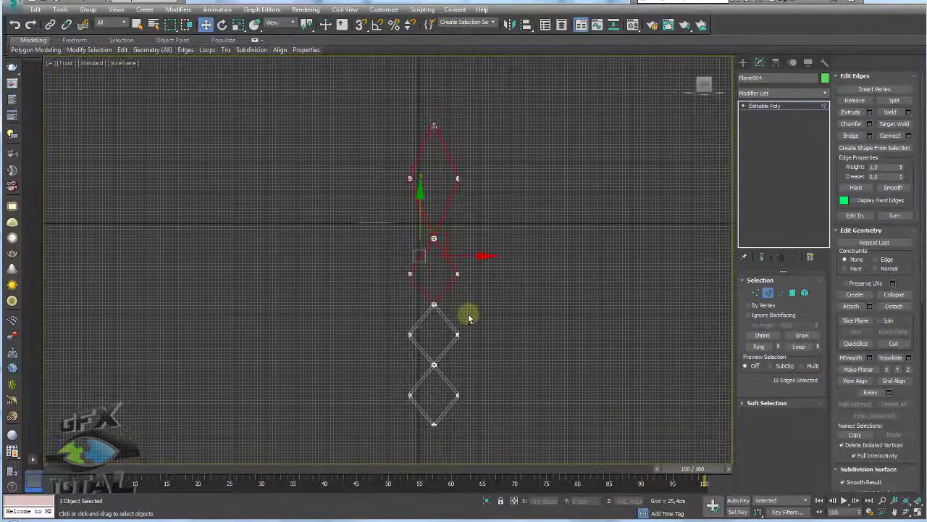
ctrl+click(450, 322)
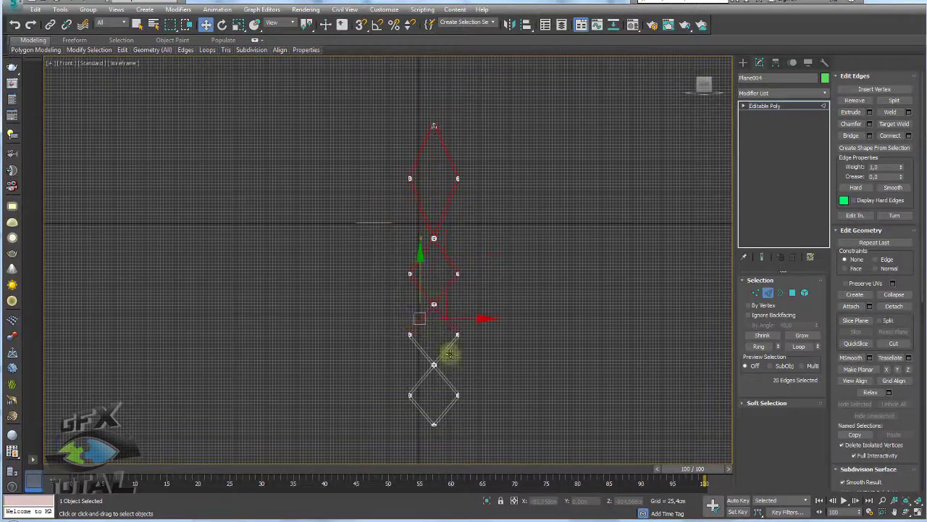
ctrl+click(444, 408)
Zoom in on the bottom tip, trying a polygon selection there before returning to edges
scroll(464, 348, up, 5)
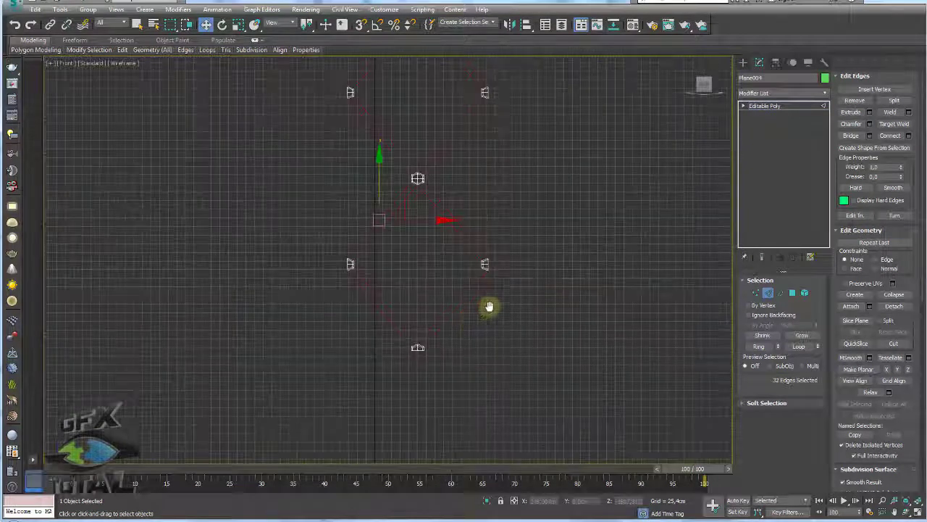
scroll(490, 307, up, 3)
scroll(492, 326, up, 2)
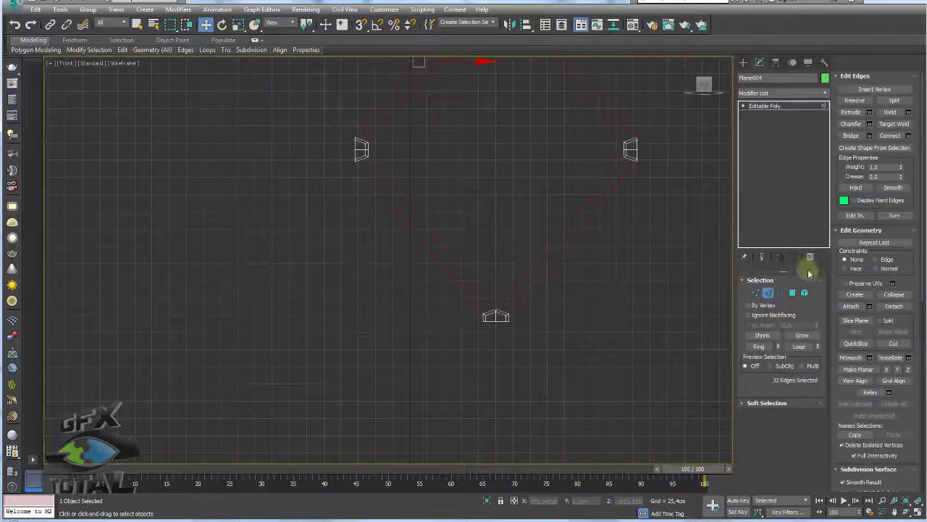
click(794, 295)
drag(542, 351, 474, 321)
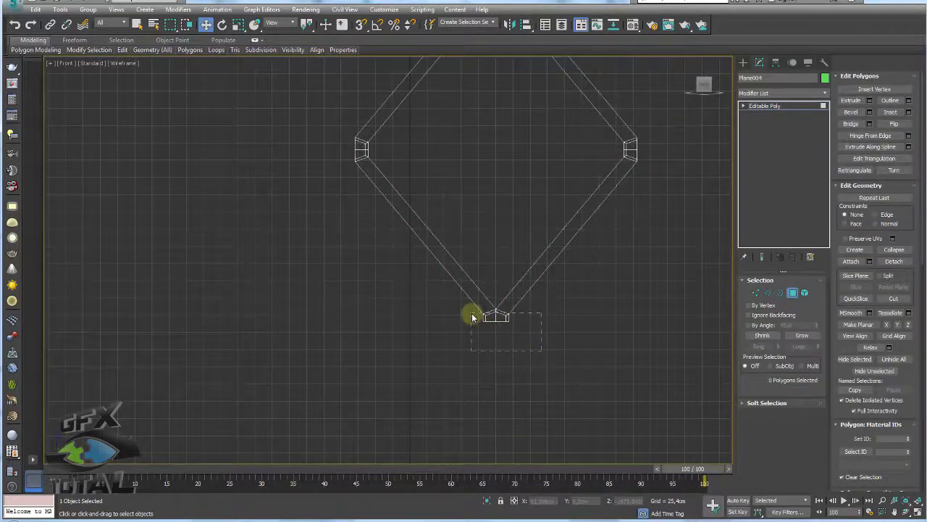
scroll(460, 311, up, 2)
scroll(529, 285, down, 3)
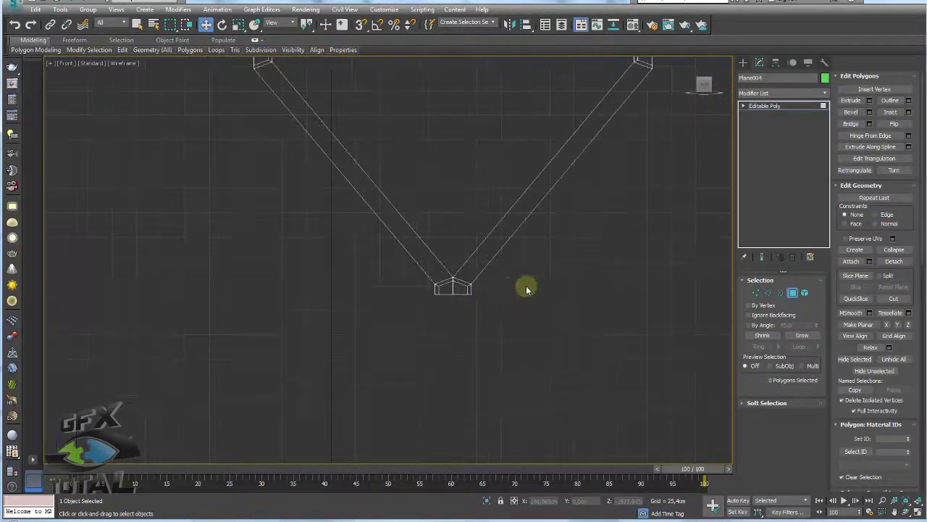
middle_drag(530, 286, 404, 302)
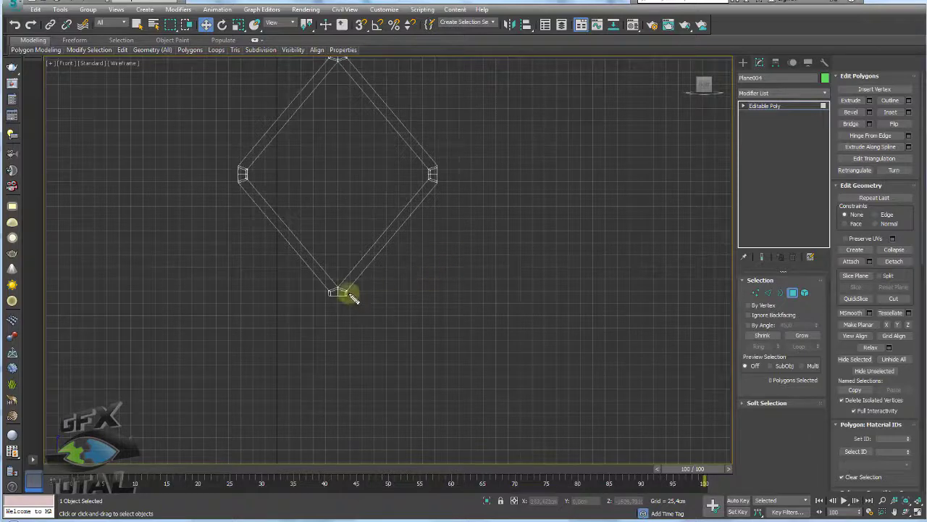
drag(350, 296, 470, 296)
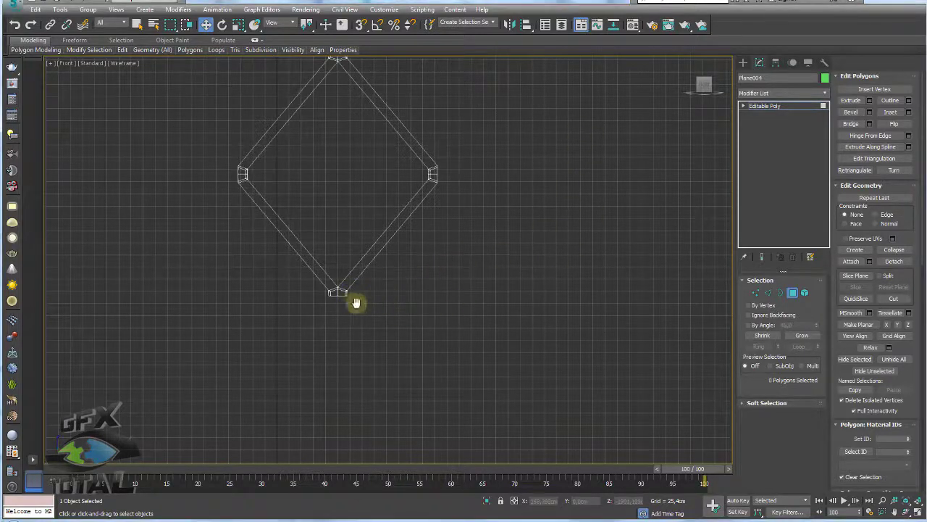
scroll(336, 289, up, 4)
scroll(330, 264, up, 2)
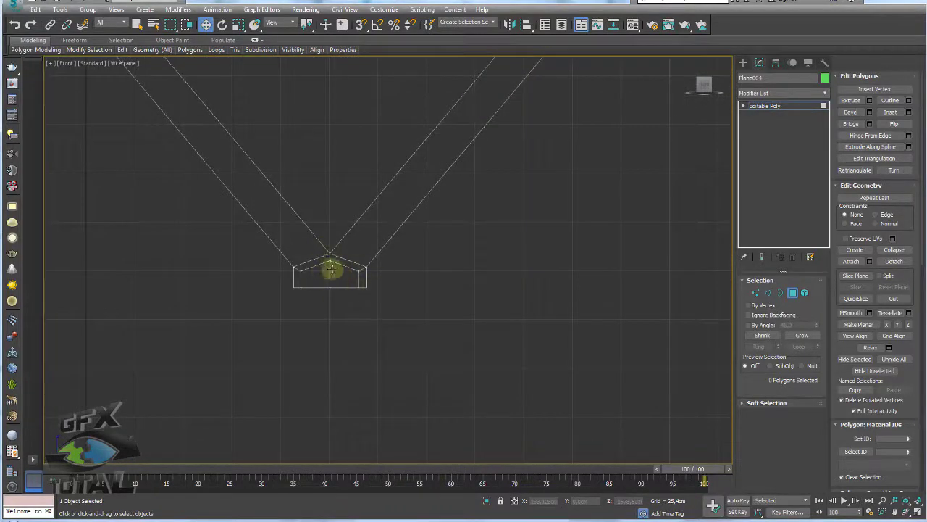
scroll(340, 272, down, 3)
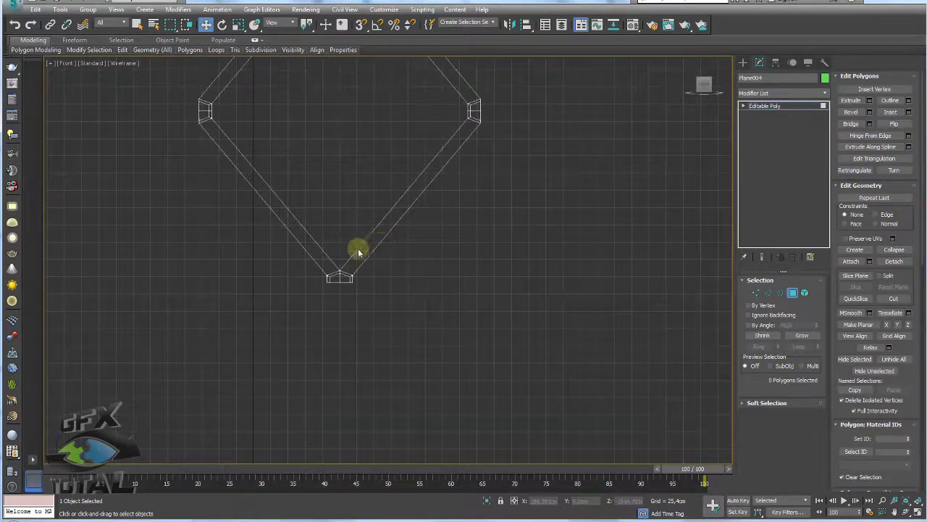
middle_drag(358, 251, 435, 258)
scroll(435, 259, up, 3)
click(770, 292)
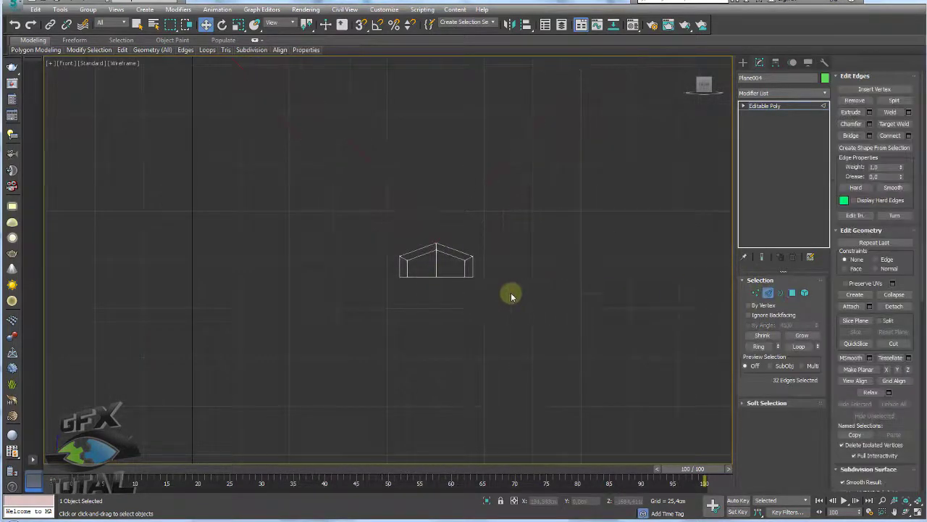
Detach a clone of the bottom cap polygons as Object001
click(793, 293)
click(435, 245)
alt+click(500, 192)
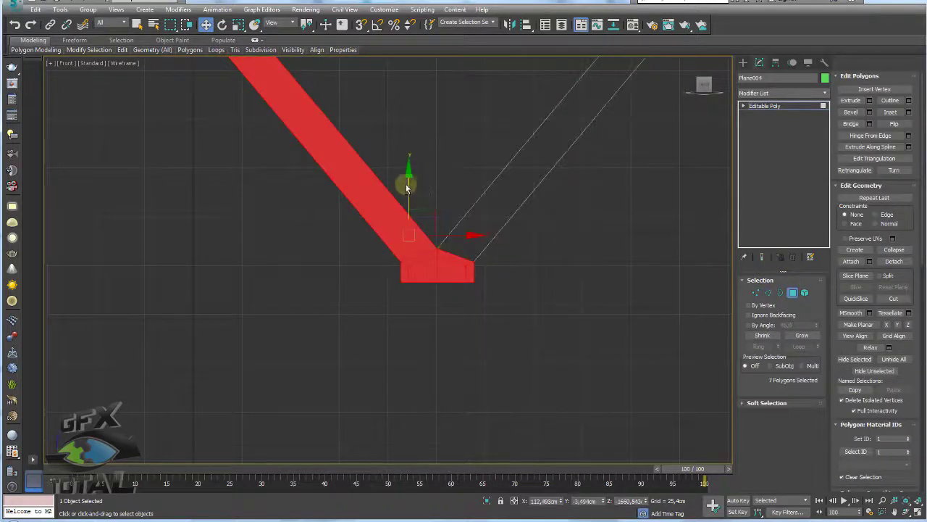
alt+click(402, 182)
middle_drag(476, 181, 456, 225)
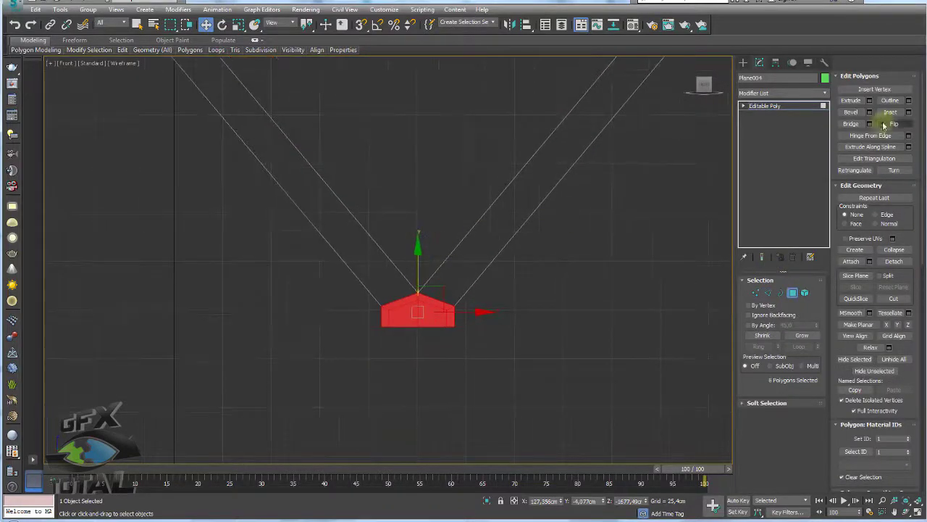
click(894, 261)
click(435, 274)
click(497, 268)
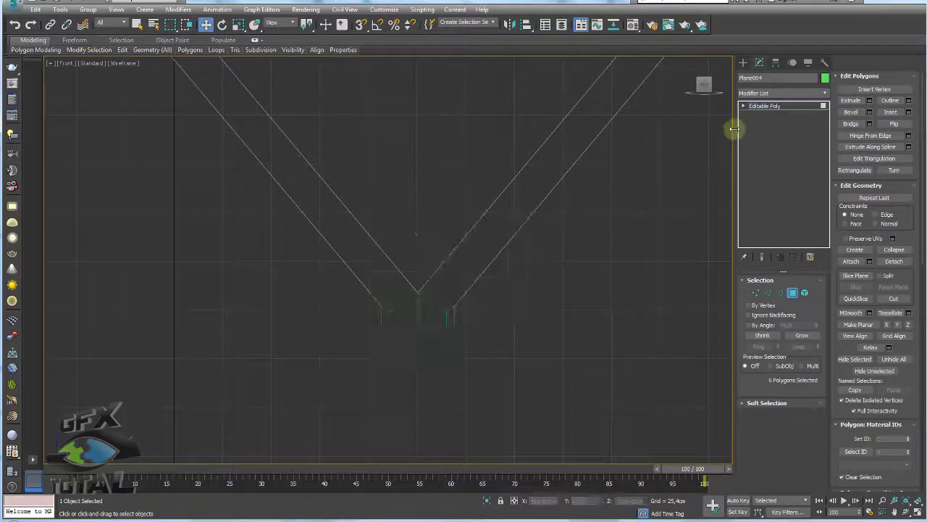
Select Object001 alone and move its pivot up to the cap's tip with Affect Pivot Only
click(764, 106)
ctrl+click(430, 321)
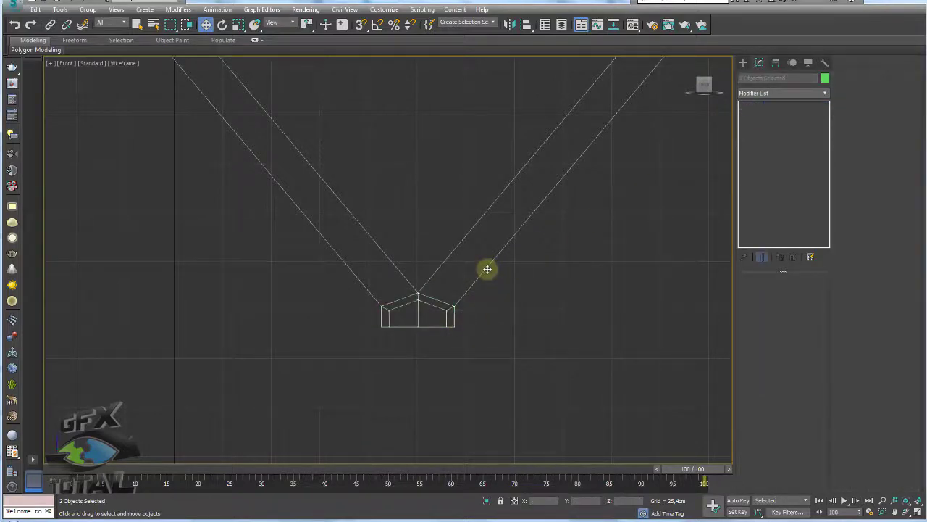
click(407, 281)
click(775, 62)
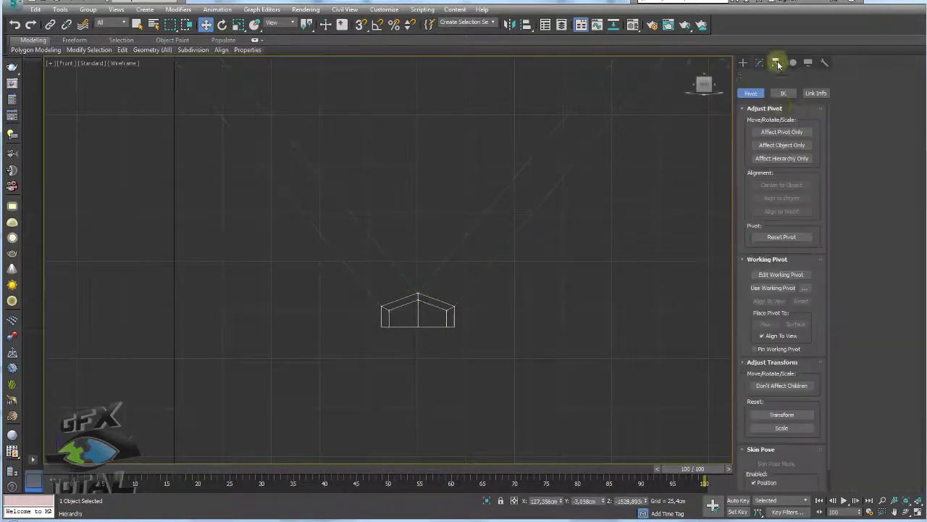
click(772, 133)
middle_drag(389, 242, 389, 159)
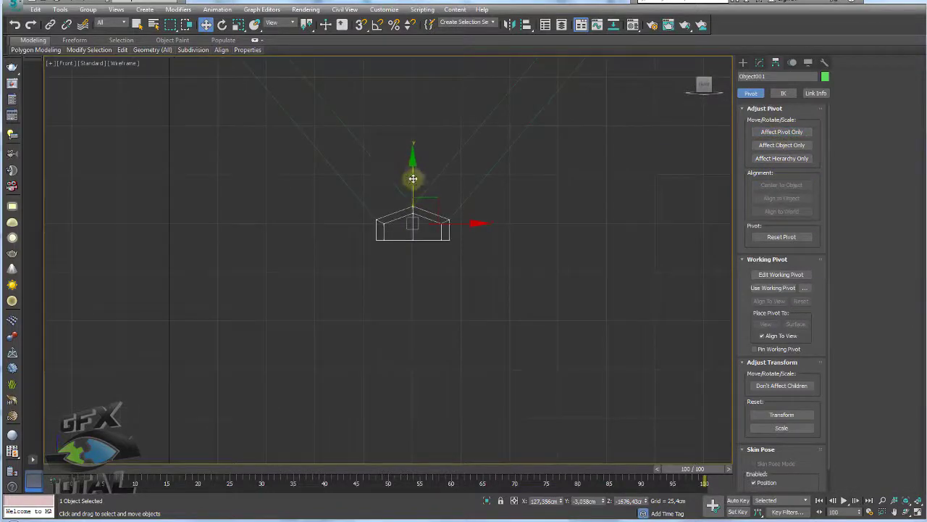
drag(413, 178, 413, 224)
click(511, 28)
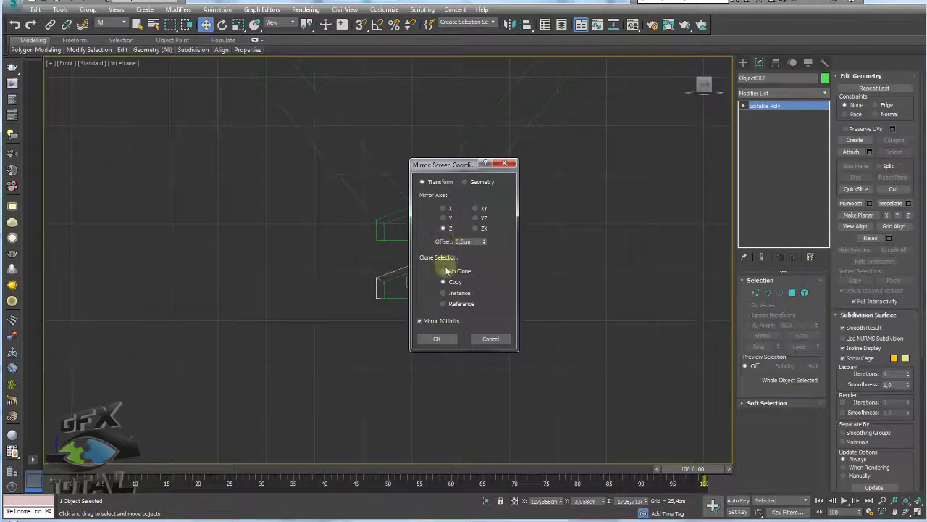
Mirror a copy of the cap on Z, rotate it 180° with angle snap, and fit it against the ribbon tip
click(437, 339)
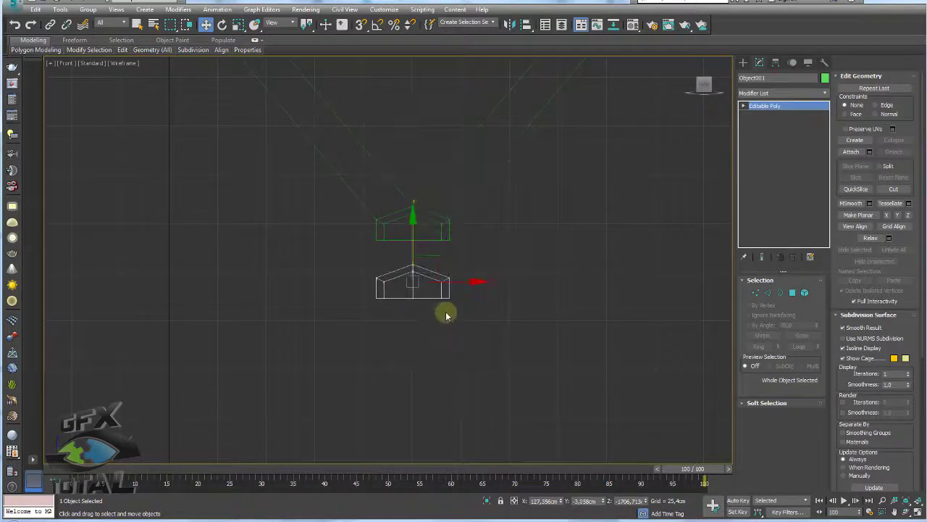
key(e)
mouse_move(452, 242)
mouse_down()
mouse_move(476, 288)
mouse_move(481, 376)
mouse_move(449, 234)
mouse_move(494, 344)
mouse_move(493, 305)
mouse_up()
key(a)
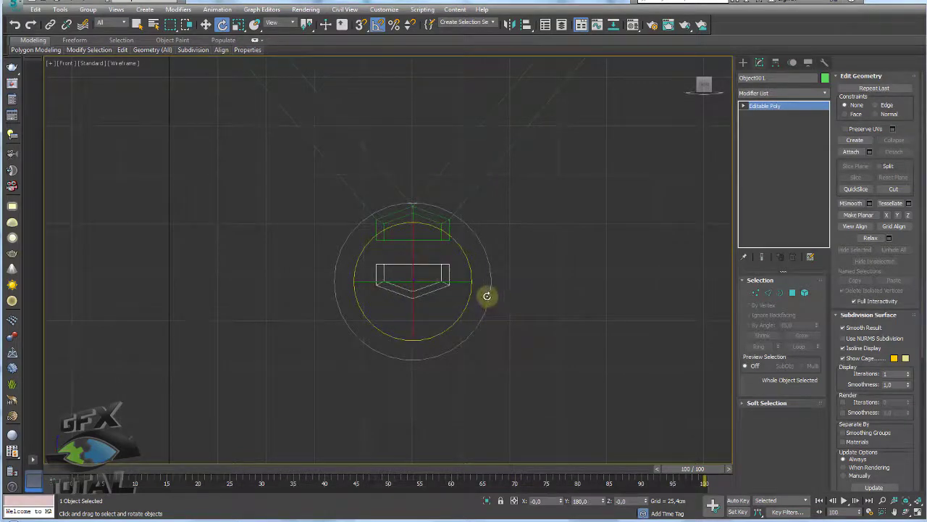
key(F3)
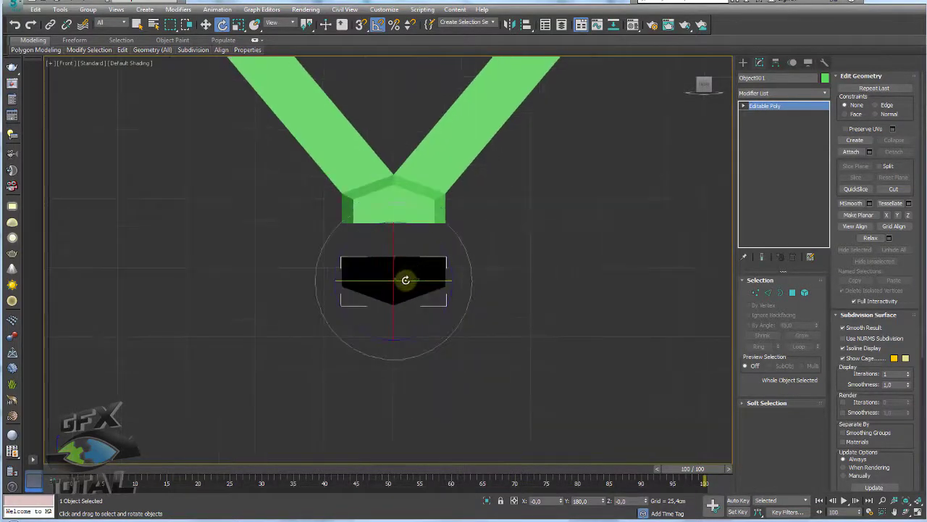
drag(405, 280, 499, 289)
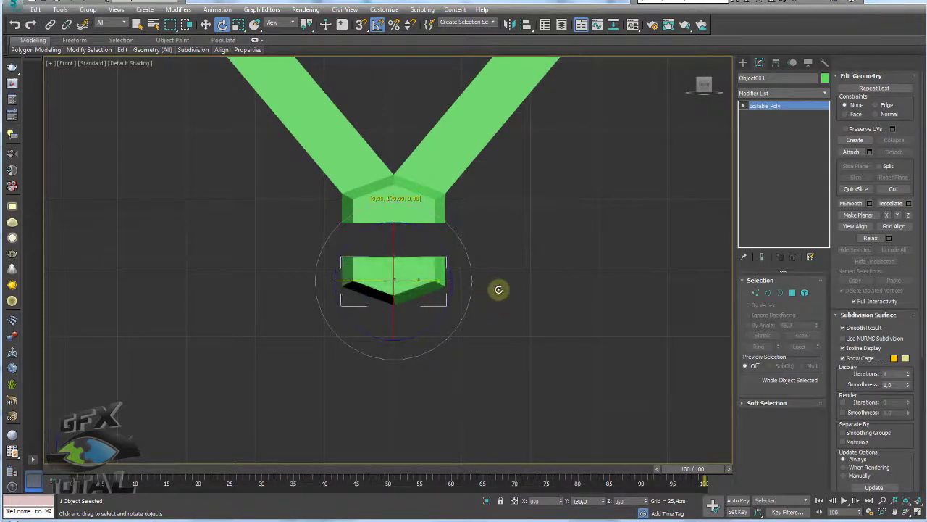
key(w)
drag(393, 242, 398, 212)
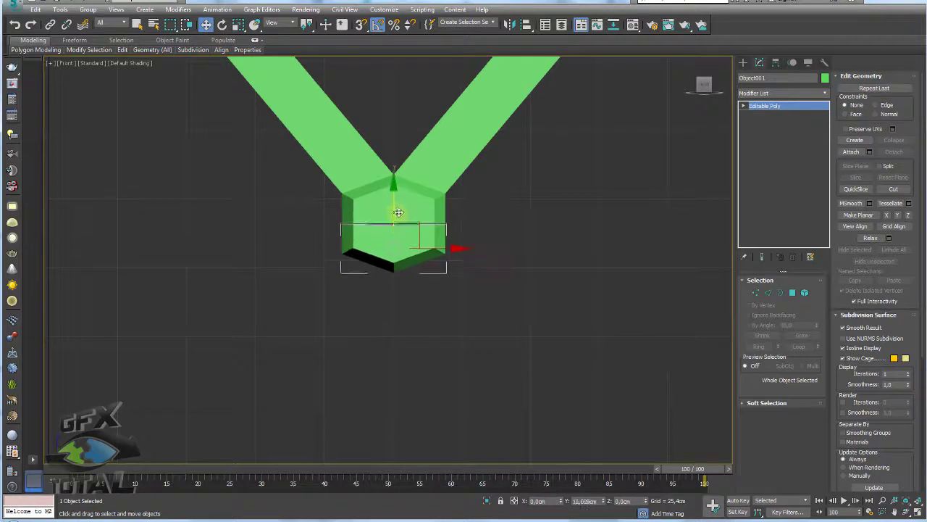
mouse_move(399, 212)
alt+middle_down()
mouse_move(420, 228)
mouse_move(395, 222)
alt+middle_up()
key(F4)
drag(409, 223, 413, 222)
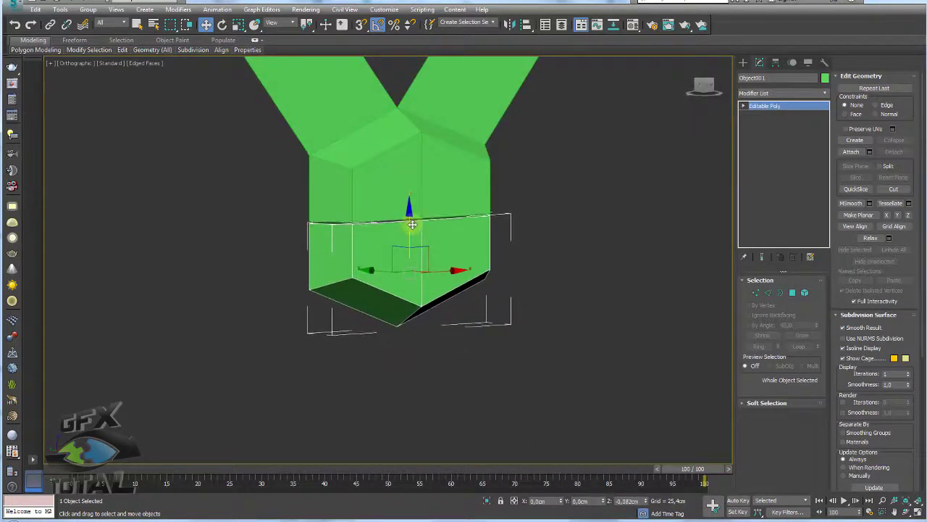
Attach the cap copy into the mesh and select the five middle-loop vertices
click(864, 149)
click(478, 194)
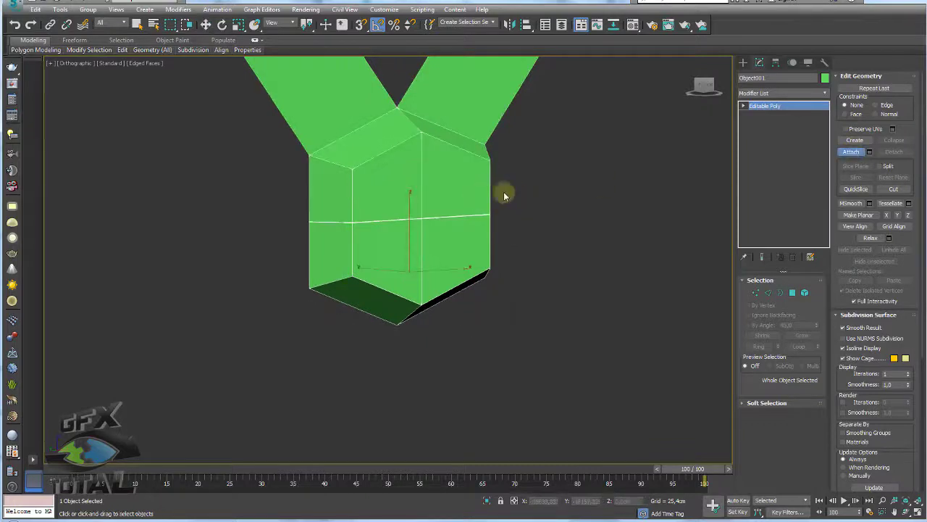
drag(620, 199, 267, 241)
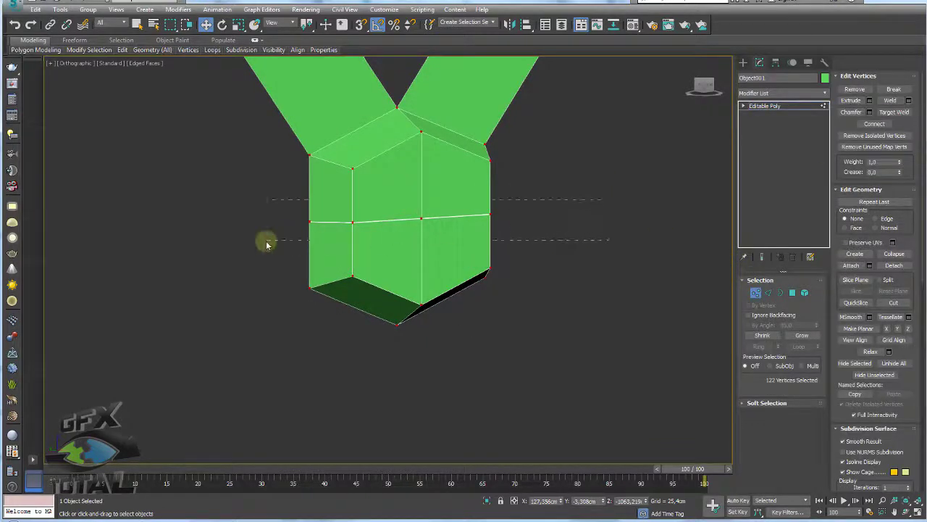
alt+middle_drag(485, 261, 389, 248)
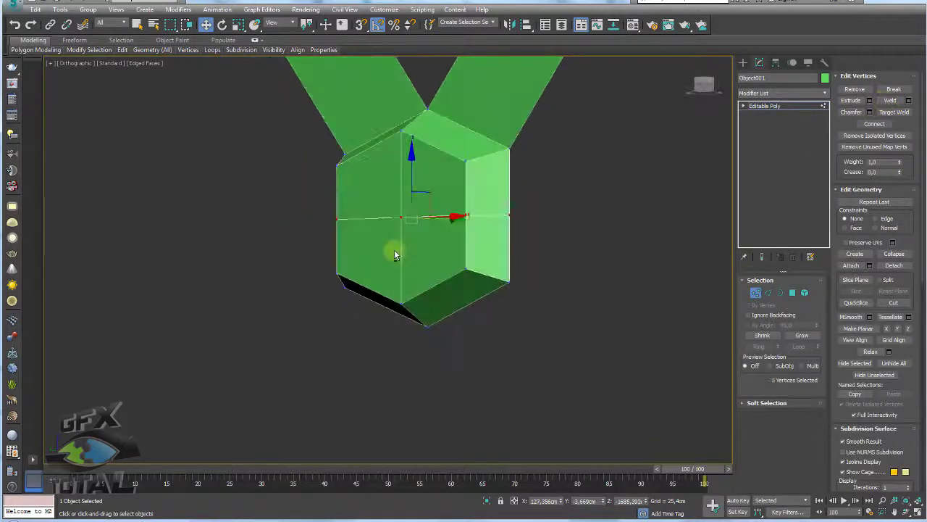
Return to object level and frame the whole diamond column in the front view
key(1)
scroll(374, 234, down, 5)
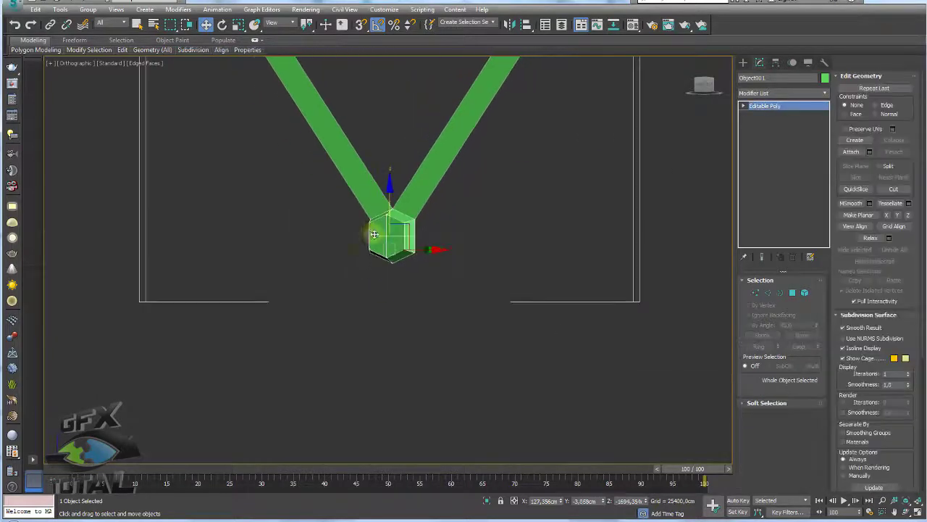
scroll(372, 232, down, 2)
scroll(408, 197, down, 2)
scroll(406, 289, down, 2)
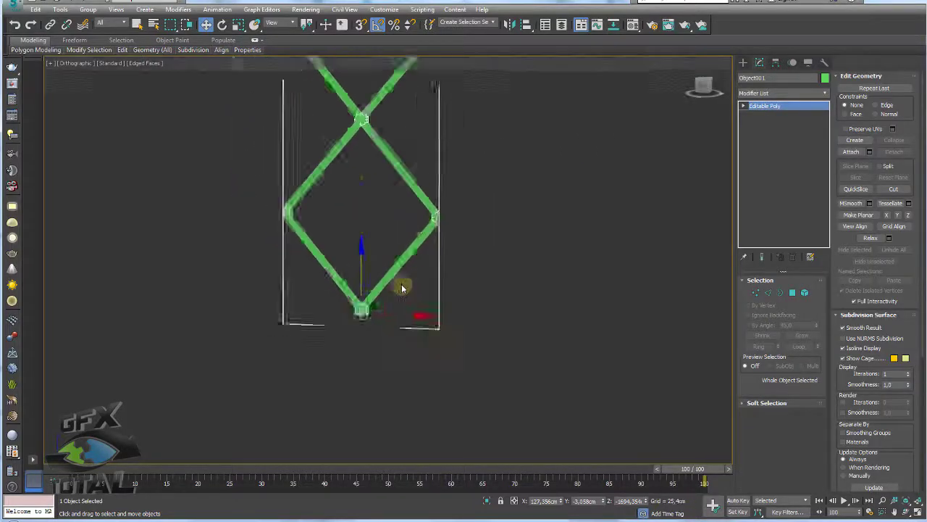
scroll(405, 289, down, 2)
alt+middle_drag(384, 168, 384, 247)
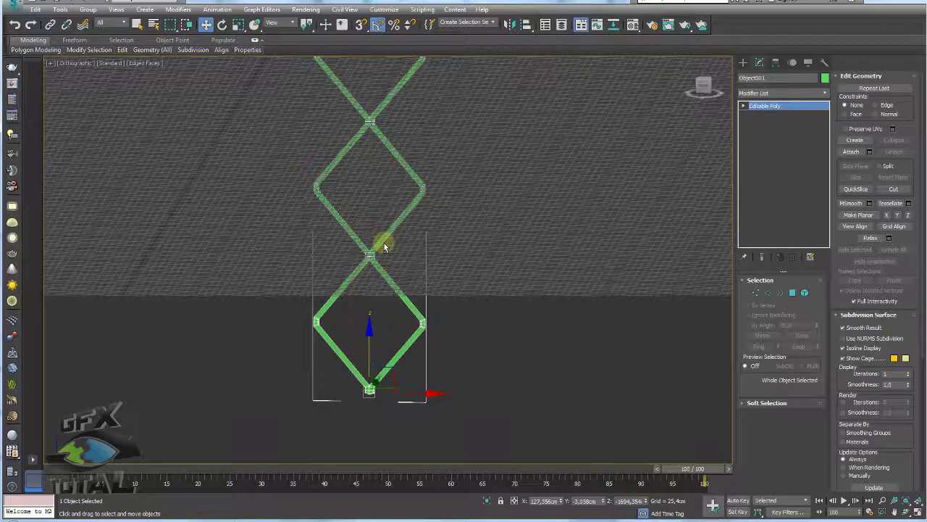
key(p)
scroll(414, 212, down, 4)
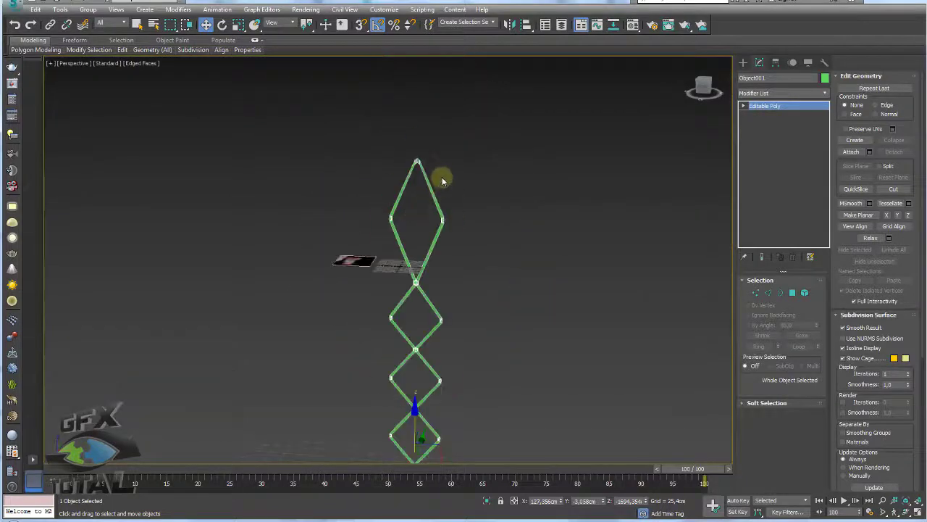
alt+middle_drag(442, 177, 435, 216)
key(f)
scroll(474, 160, down, 3)
scroll(435, 239, down, 2)
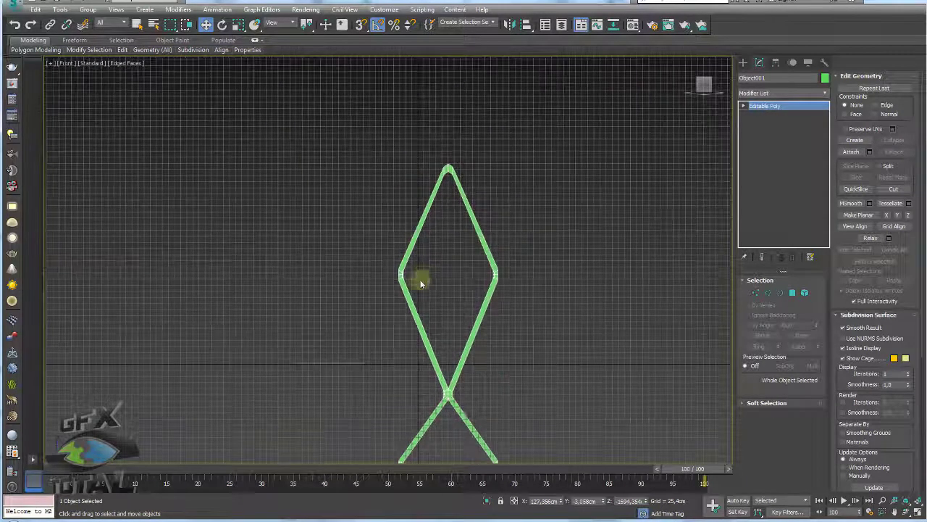
scroll(420, 275, up, 6)
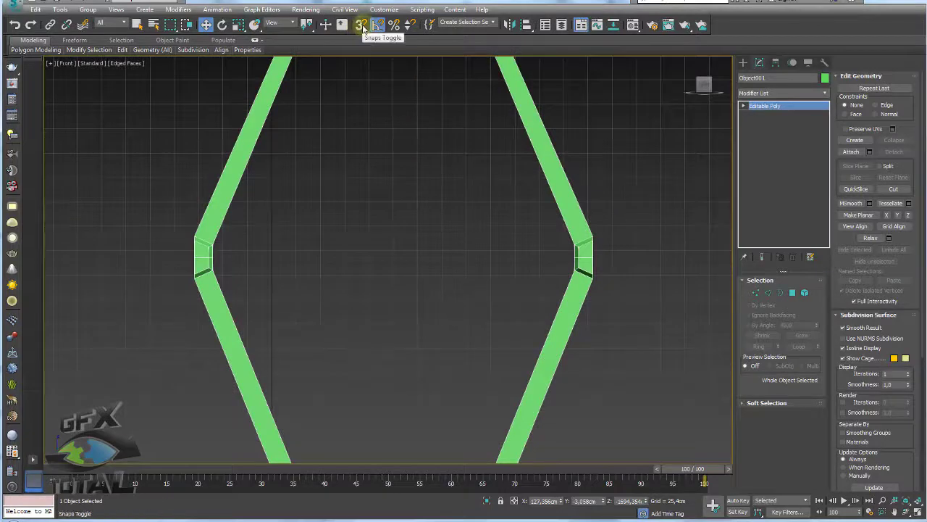
With vertex snapping on, clone the column sideways into a row of about a dozen copies
click(362, 27)
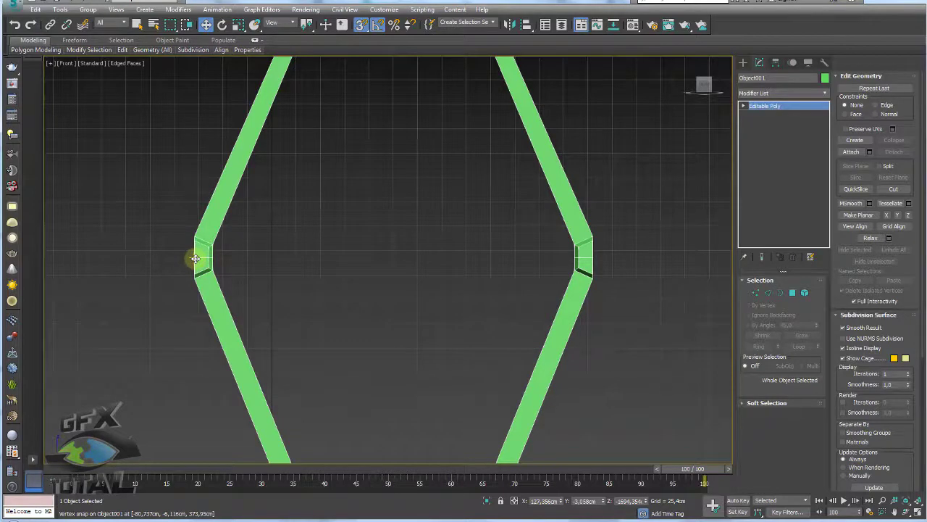
shift+drag(196, 258, 596, 259)
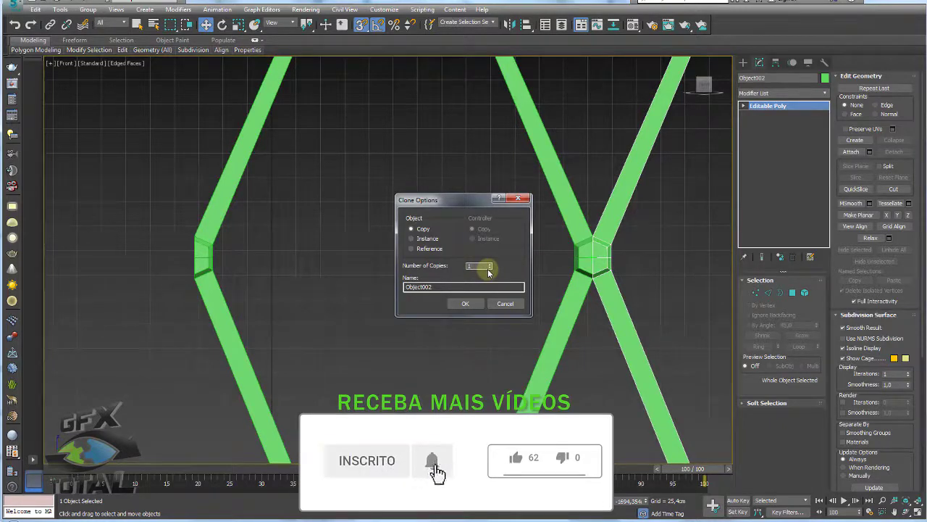
click(467, 303)
mouse_move(472, 300)
middle_down()
mouse_move(409, 286)
mouse_move(314, 186)
mouse_move(276, 175)
middle_up()
scroll(409, 287, down, 6)
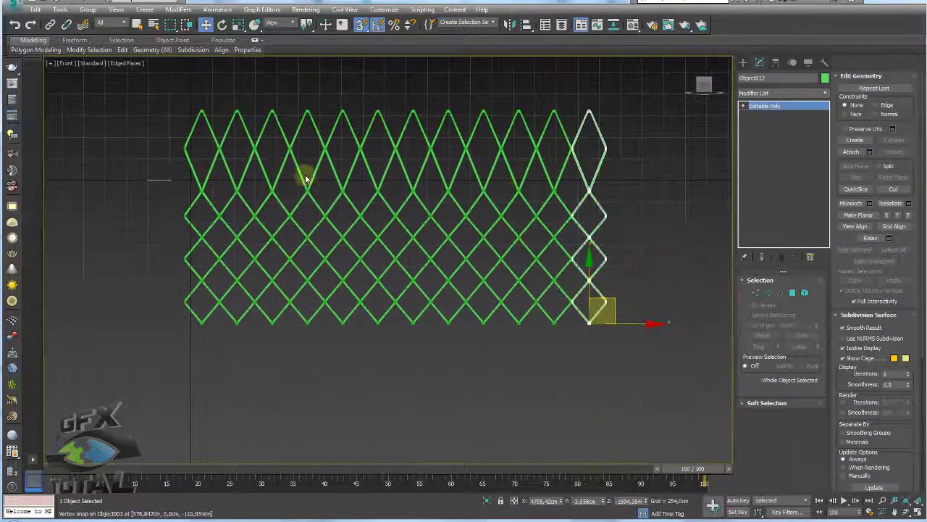
middle_drag(614, 171, 622, 215)
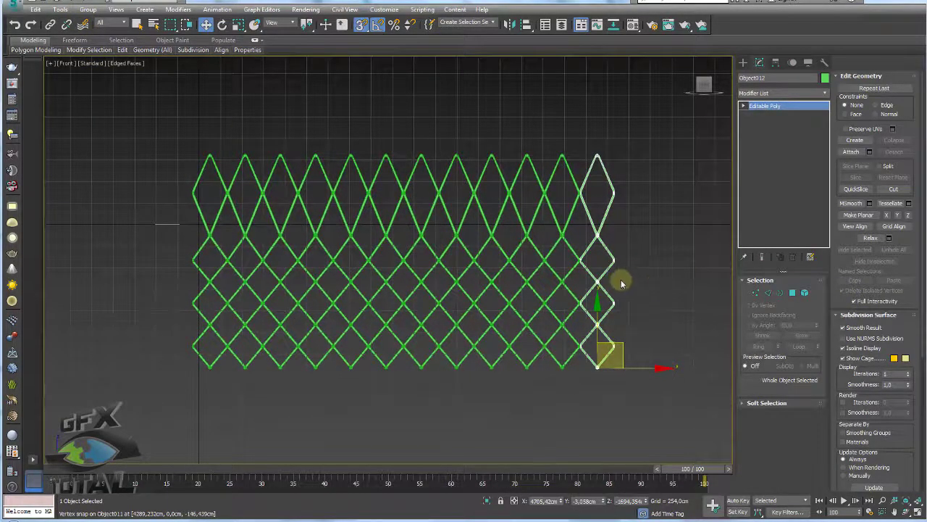
Turn snapping off and use Attach List to attach every cloned column into Object012
key(s)
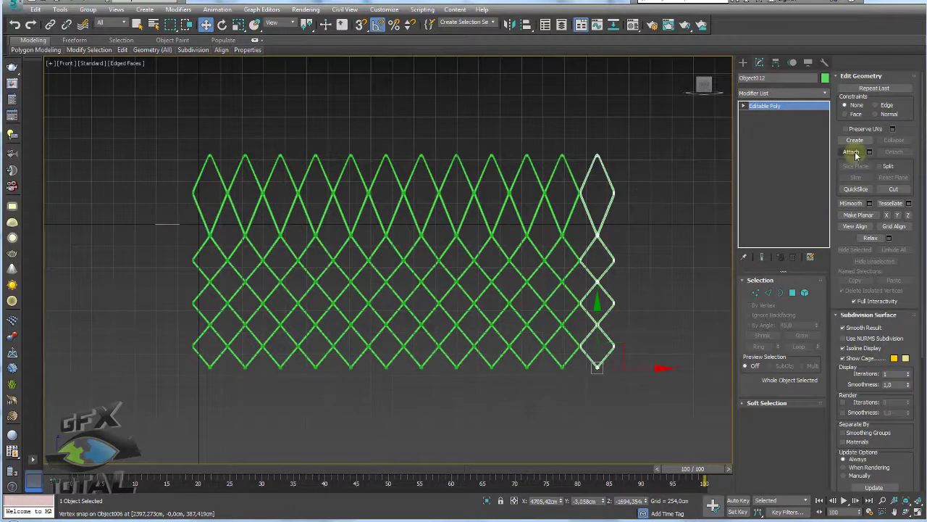
click(857, 155)
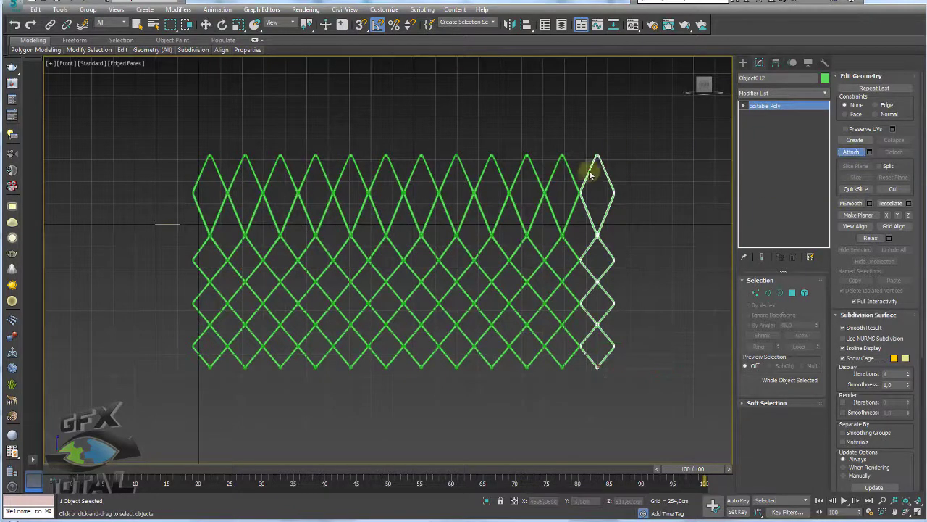
click(869, 154)
click(53, 160)
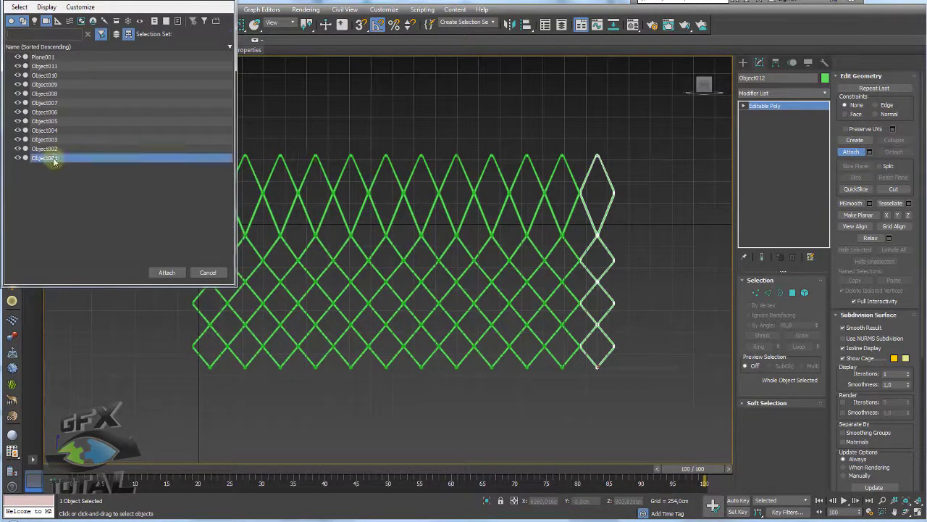
key(ctrl+a)
click(167, 271)
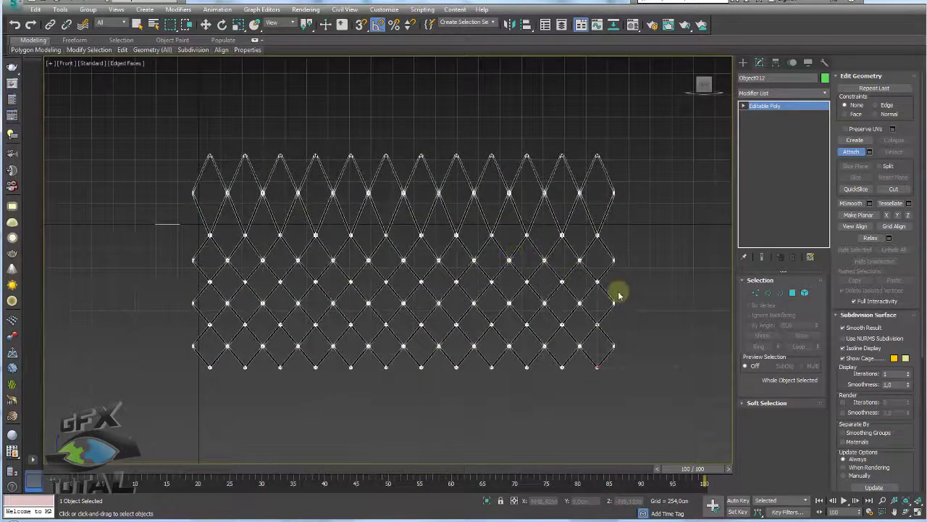
mouse_move(618, 295)
alt+middle_down()
mouse_move(631, 275)
mouse_move(606, 289)
mouse_move(728, 296)
alt+middle_up()
Select all vertices of the net and weld the overlapping ones together
key(1)
key(w)
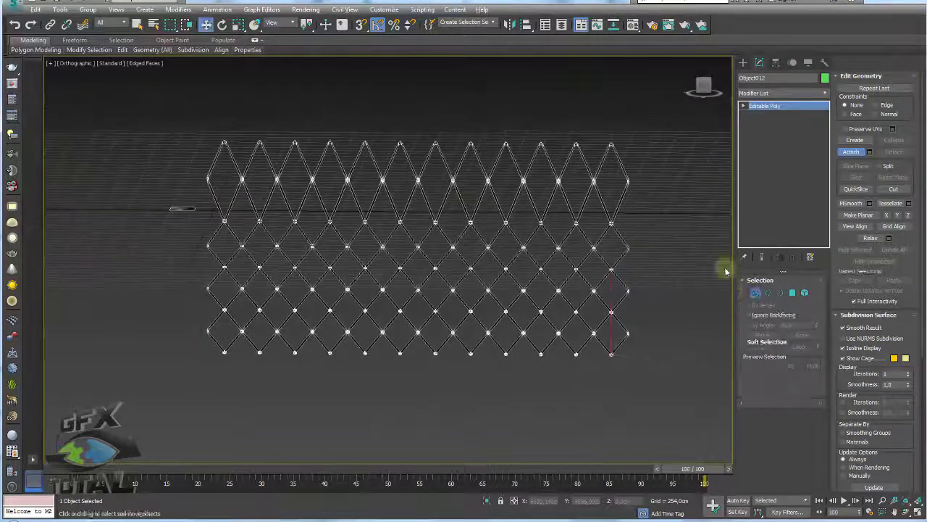
drag(673, 128, 176, 430)
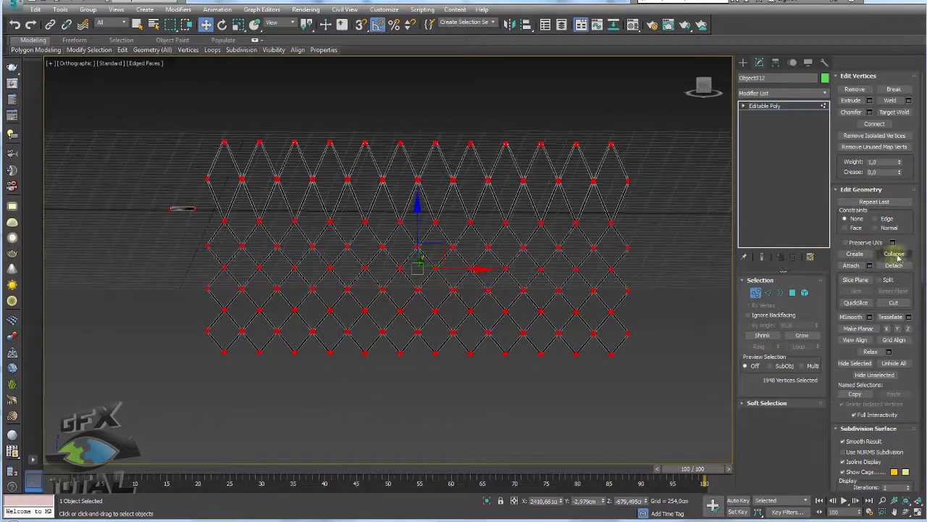
click(890, 101)
scroll(607, 190, up, 4)
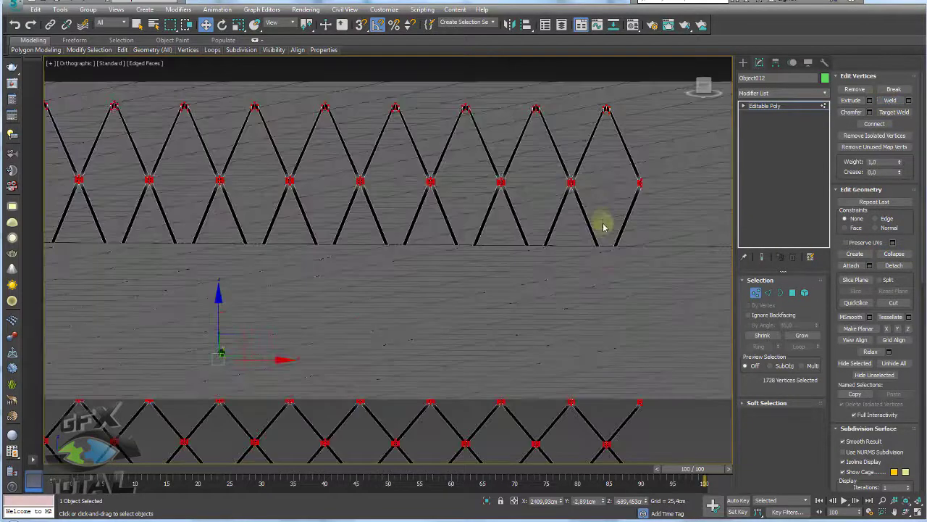
scroll(604, 225, up, 3)
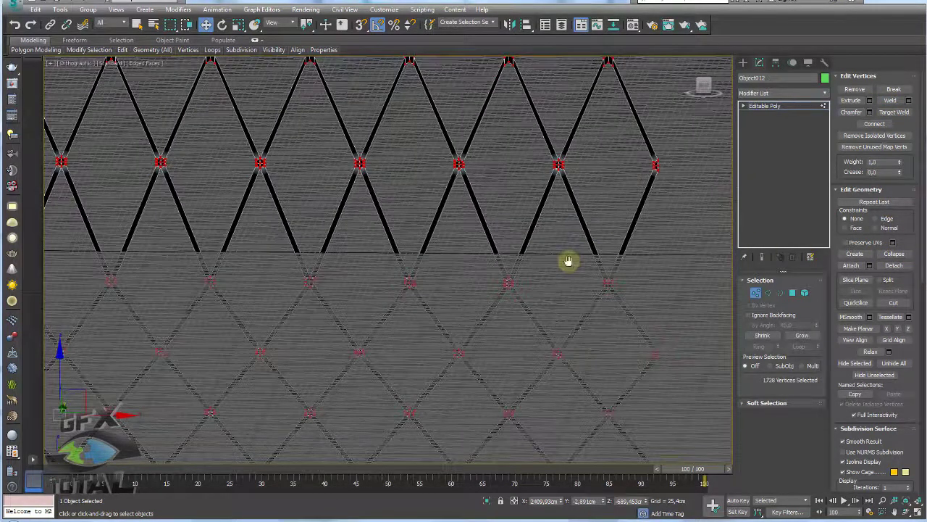
Inspect the welded net in wireframe and shaded views, then select the whole net in Element mode
key(F3)
alt+middle_drag(590, 259, 554, 278)
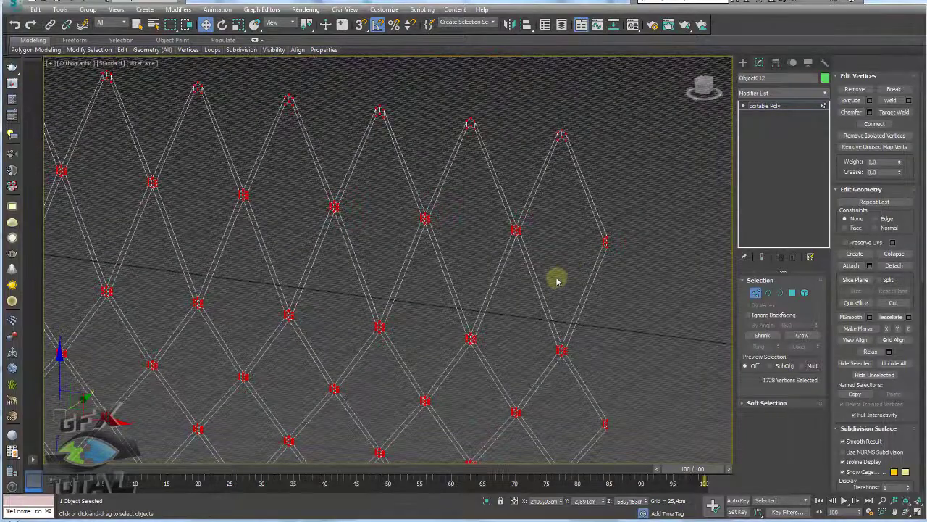
key(p)
key(F3)
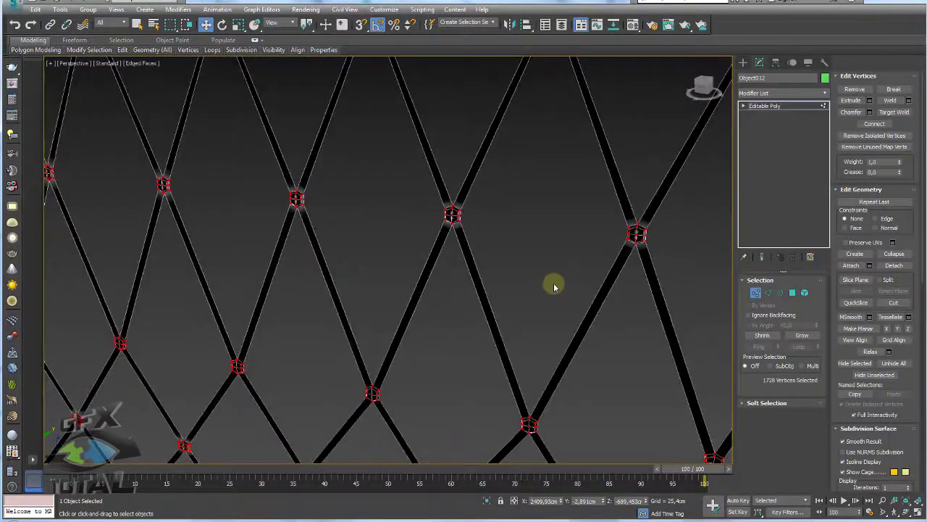
scroll(557, 281, down, 4)
scroll(557, 281, up, 5)
mouse_move(601, 284)
alt+middle_down()
mouse_move(424, 306)
mouse_move(372, 302)
alt+middle_up()
scroll(497, 289, down, 6)
scroll(569, 283, up, 4)
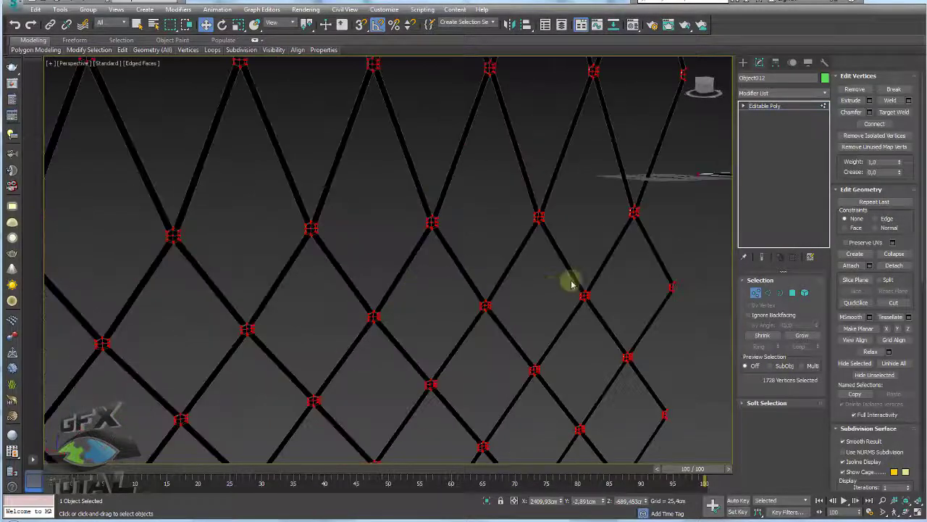
scroll(542, 289, up, 3)
alt+middle_drag(542, 288, 695, 285)
scroll(713, 285, up, 4)
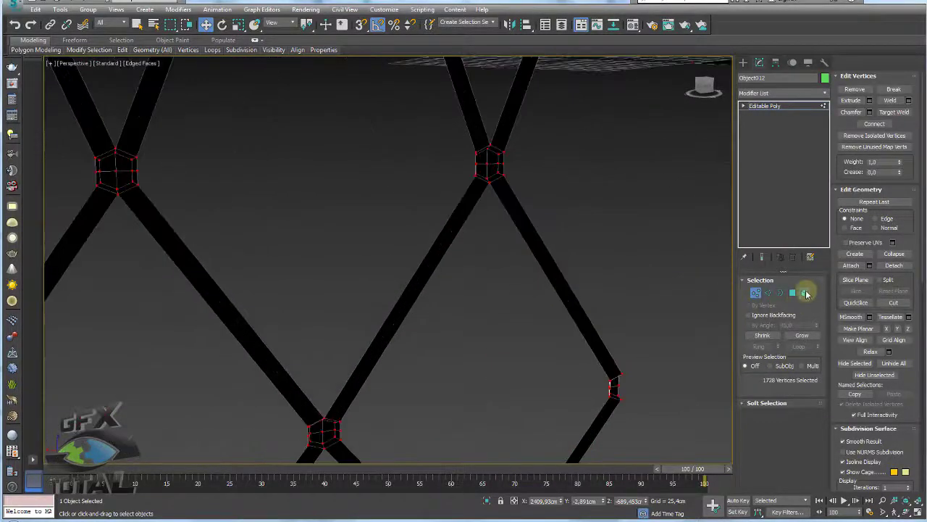
click(805, 292)
drag(489, 204, 639, 251)
Select all of the net's elements and flip their normals
scroll(669, 348, down, 3)
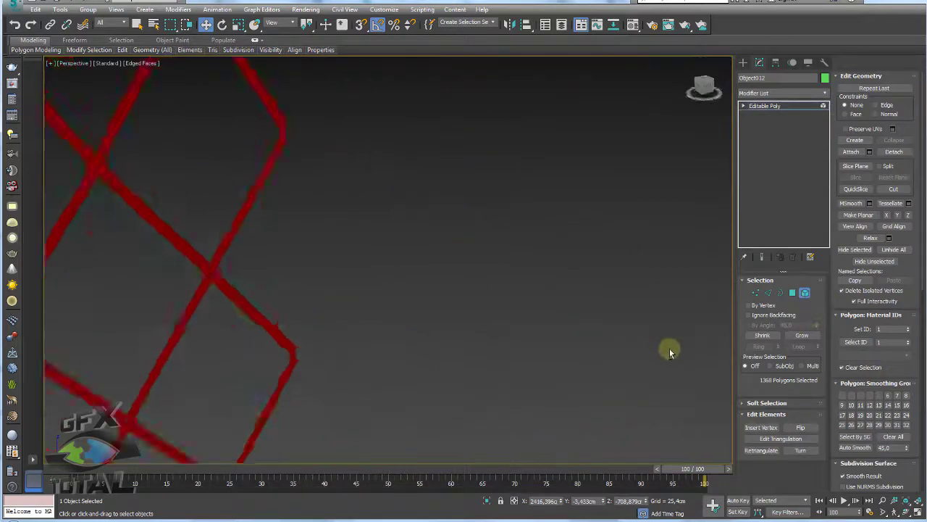
alt+middle_drag(668, 347, 644, 337)
scroll(726, 304, down, 2)
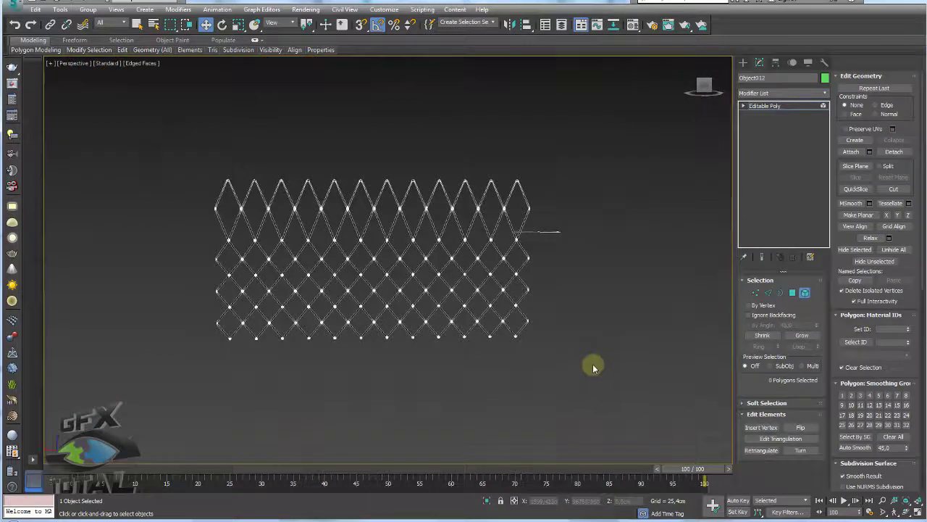
key(ctrl+a)
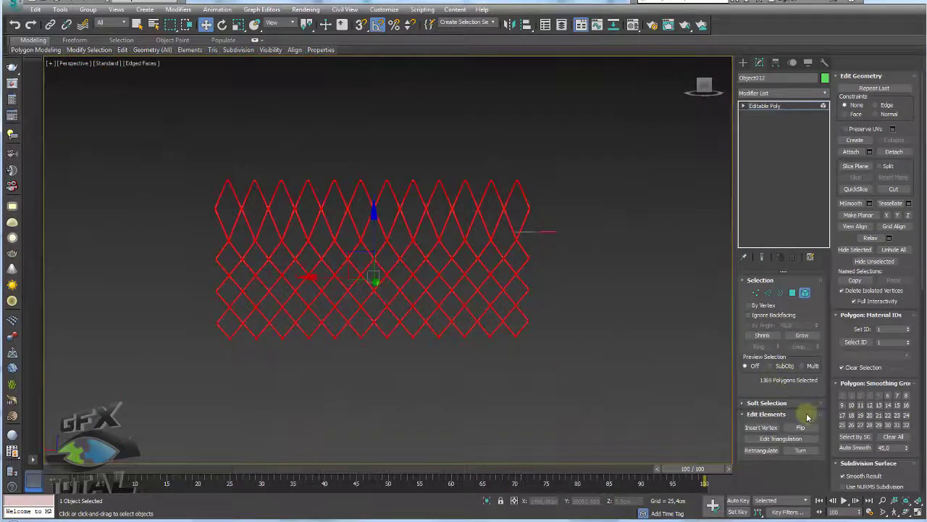
click(803, 428)
Orbit and zoom around the net to locate the stray flat plane attached with it
click(804, 293)
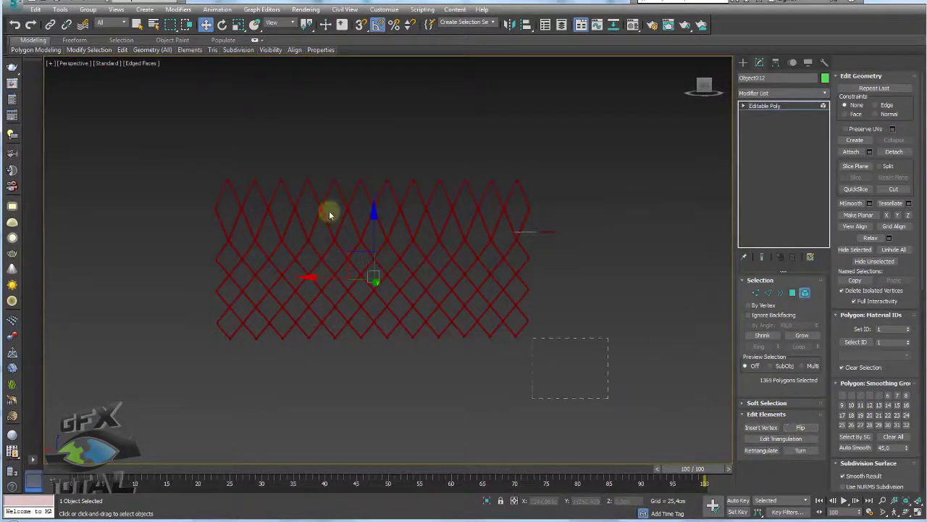
drag(897, 372, 845, 268)
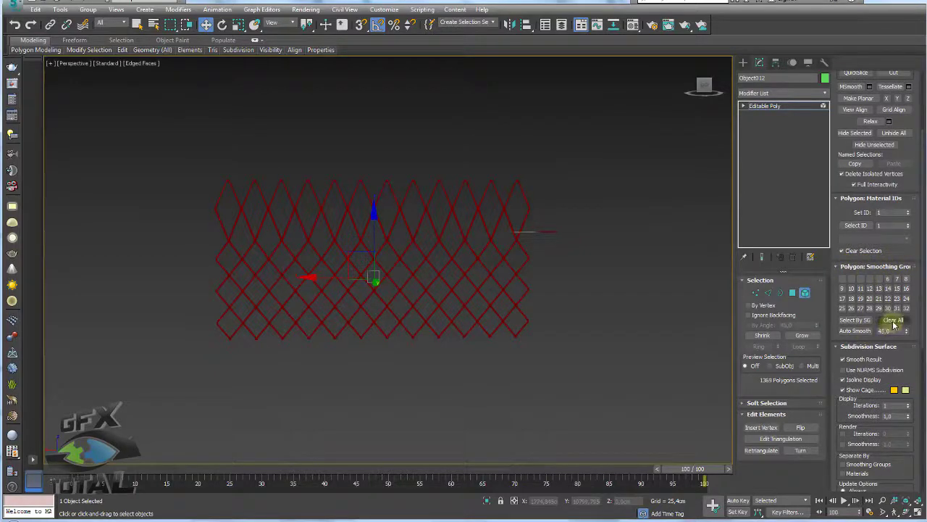
mouse_move(497, 271)
alt+middle_down()
mouse_move(544, 294)
mouse_move(656, 172)
mouse_move(651, 191)
alt+middle_up()
scroll(650, 191, up, 3)
scroll(656, 222, up, 3)
scroll(522, 224, up, 4)
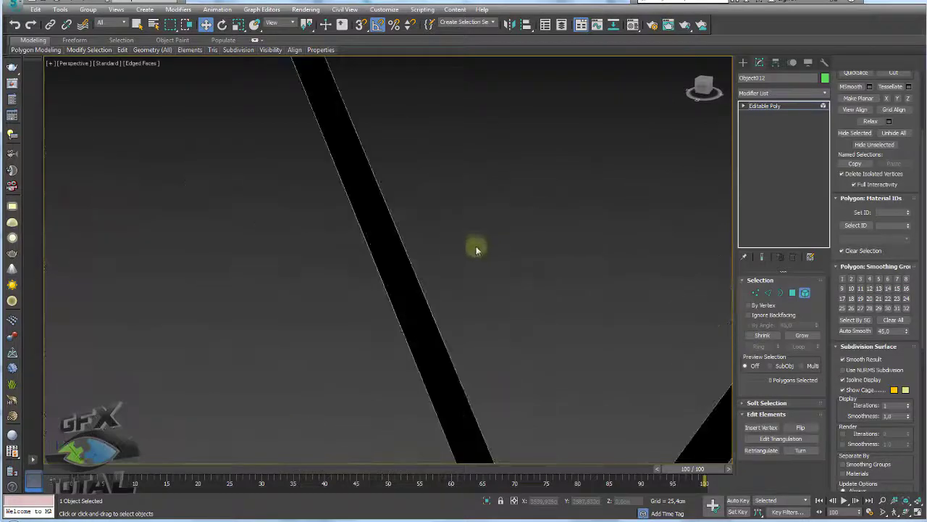
scroll(492, 305, down, 2)
scroll(500, 304, down, 2)
scroll(507, 257, up, 5)
scroll(503, 239, up, 2)
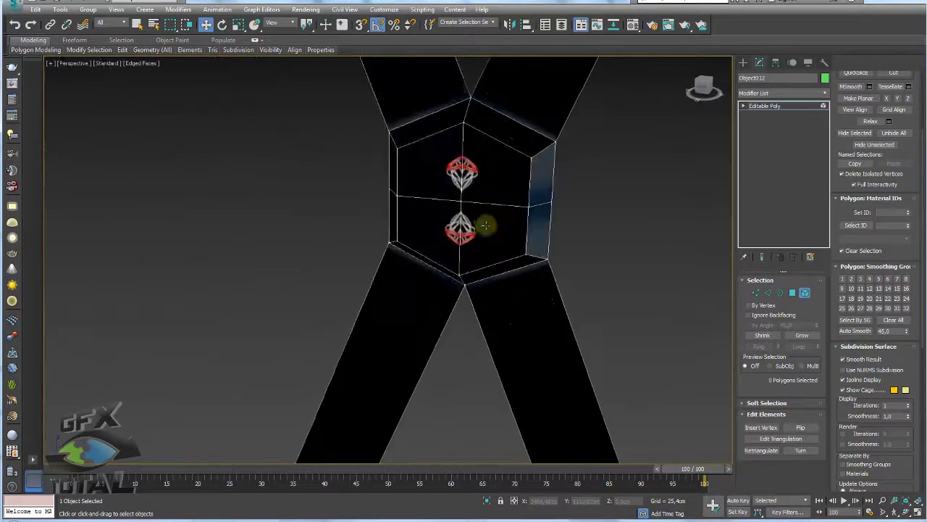
scroll(475, 210, up, 2)
scroll(467, 198, up, 2)
scroll(469, 189, down, 3)
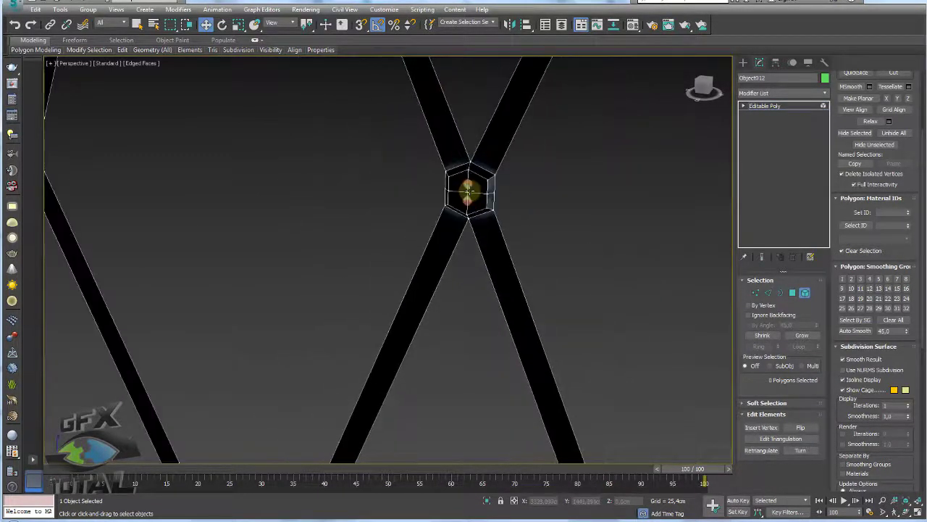
scroll(470, 196, down, 3)
scroll(478, 232, down, 2)
scroll(486, 248, down, 2)
mouse_move(467, 268)
alt+middle_down()
mouse_move(172, 215)
mouse_move(166, 234)
mouse_move(235, 228)
mouse_move(268, 258)
mouse_move(374, 294)
alt+middle_up()
Detach the selected square face as a clone, creating Object013
scroll(356, 273, up, 5)
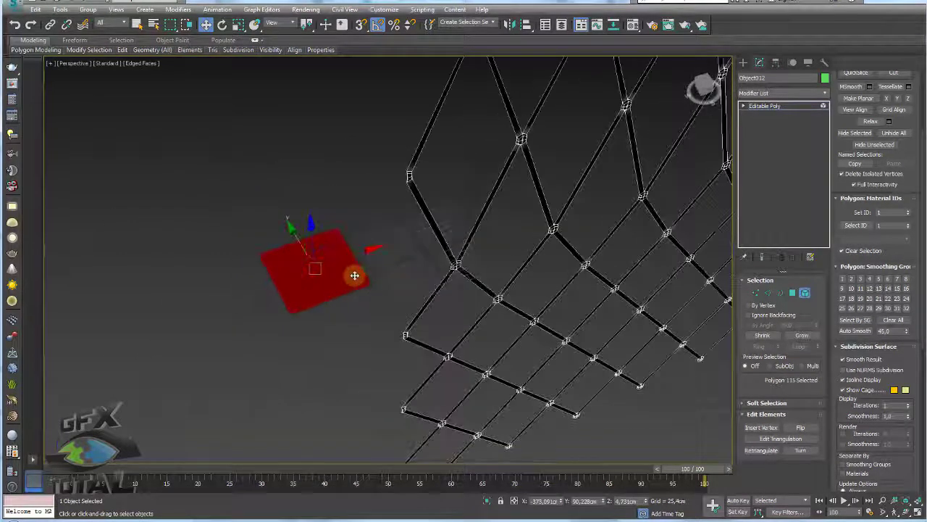
scroll(330, 286, up, 3)
drag(922, 217, 919, 45)
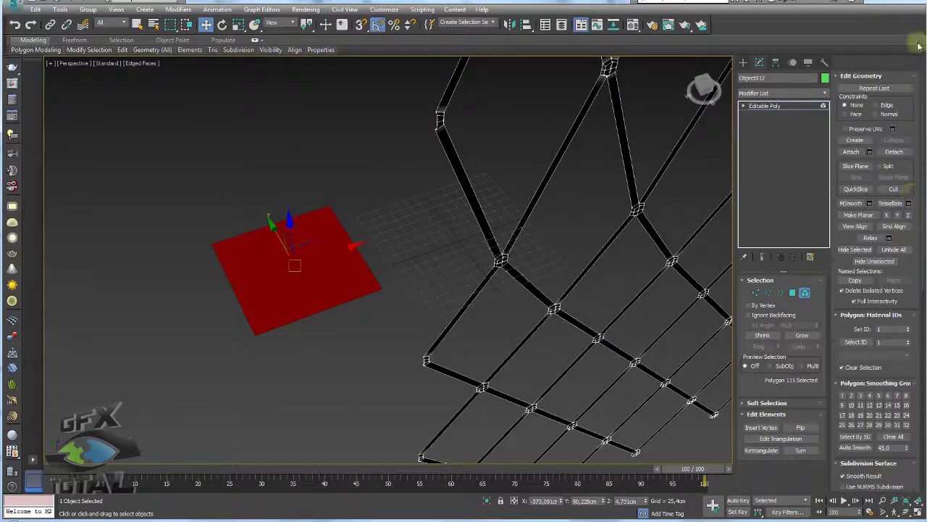
scroll(906, 218, down, 2)
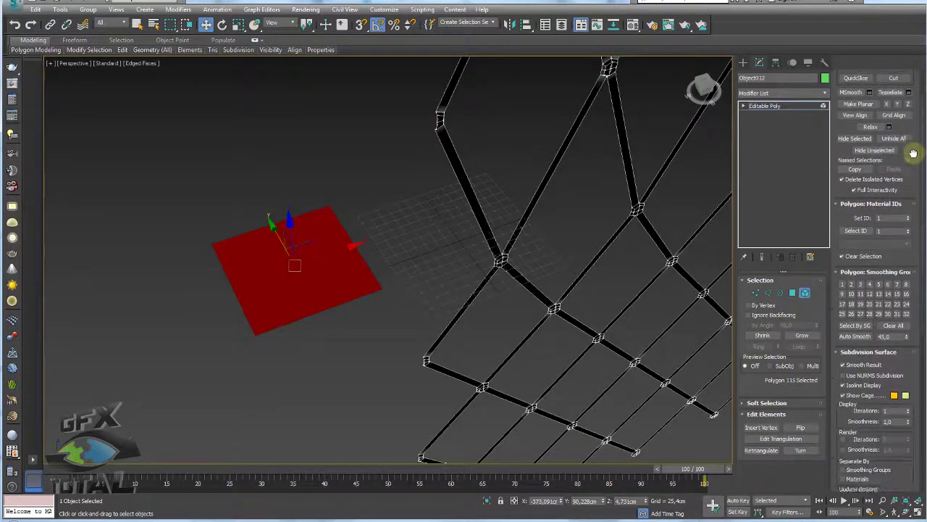
scroll(898, 189, up, 2)
click(888, 158)
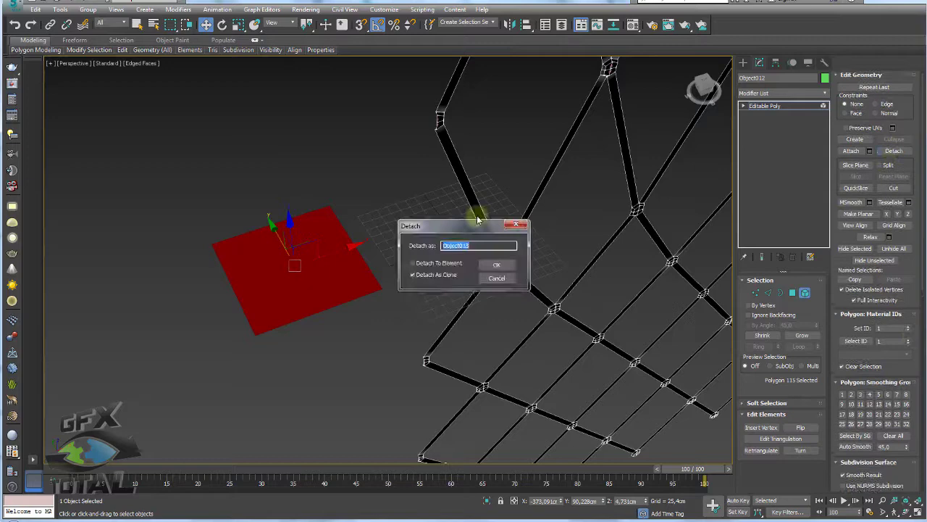
click(498, 270)
Return to object level, reselect the diamond net, and open the Material Editor
click(768, 106)
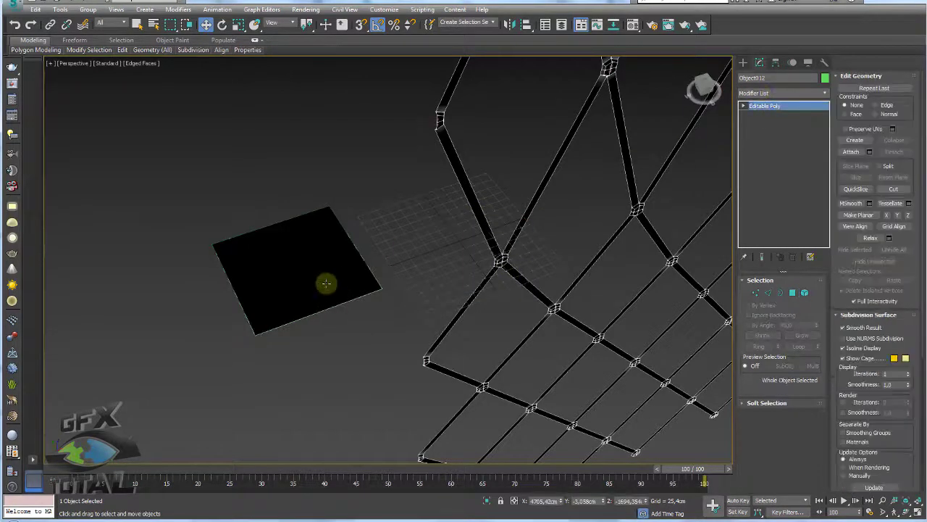
scroll(323, 286, down, 5)
click(320, 279)
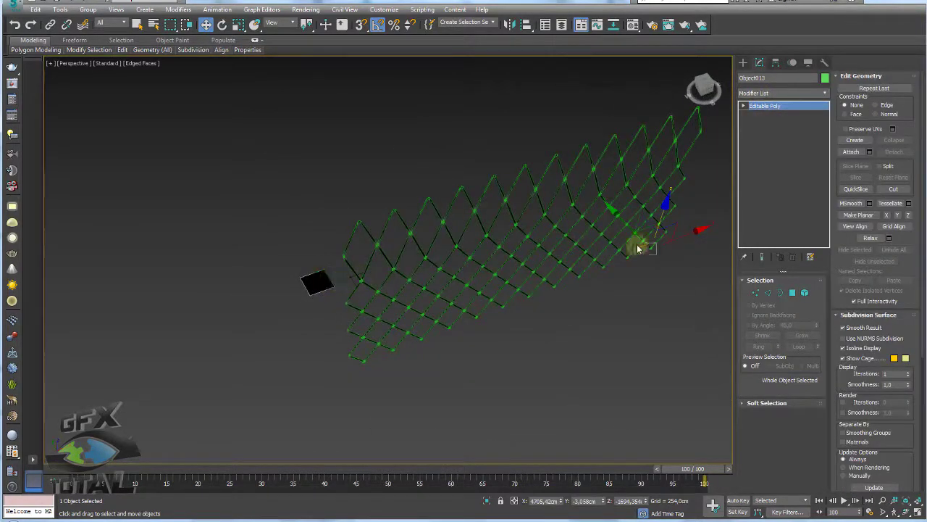
click(319, 281)
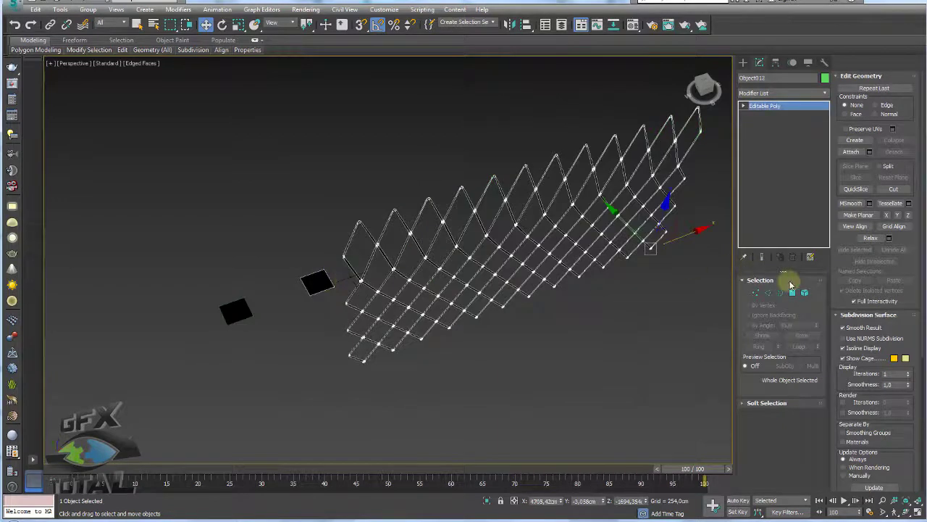
click(804, 293)
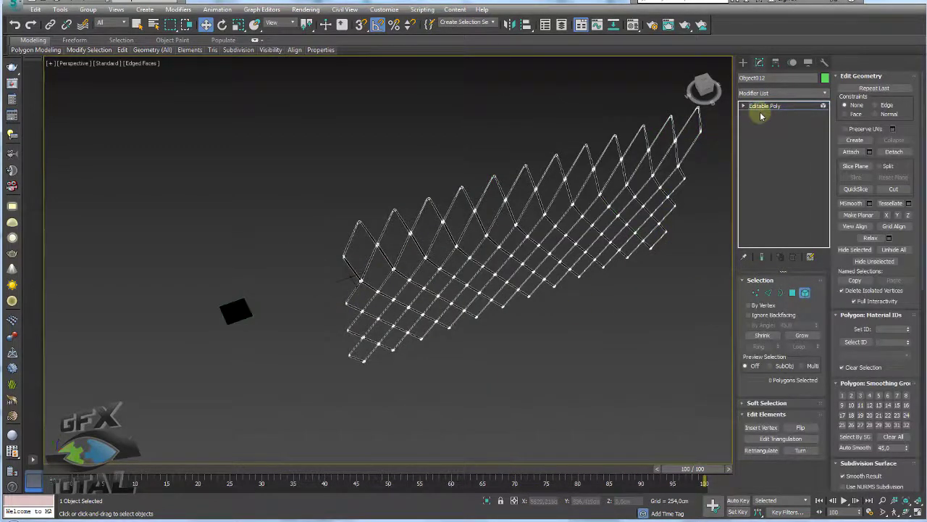
click(765, 105)
click(634, 25)
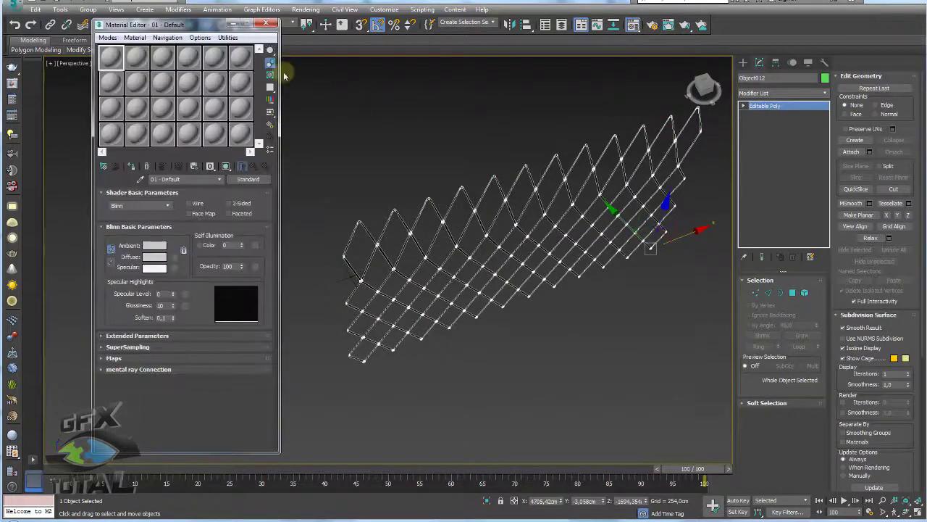
Apply the 01-Default material to the diamond net and close the Material Editor
drag(247, 66, 368, 234)
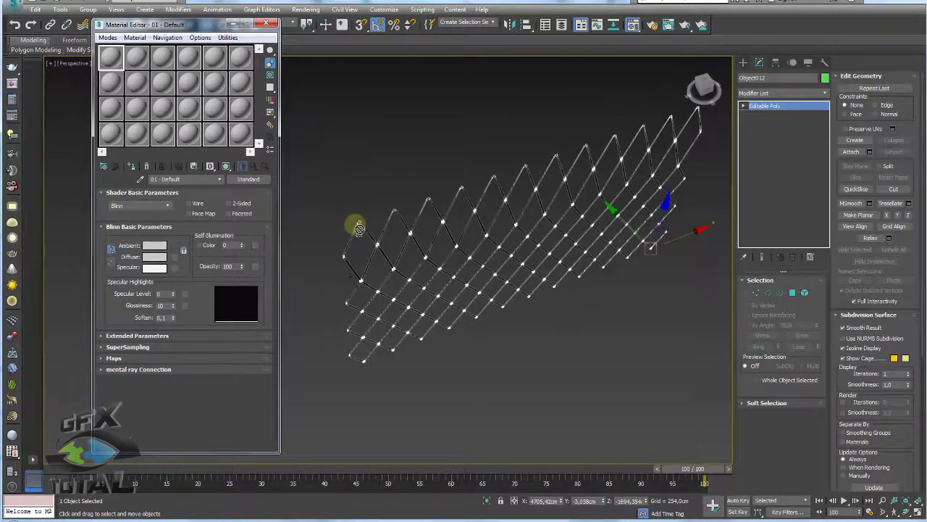
drag(377, 247, 377, 249)
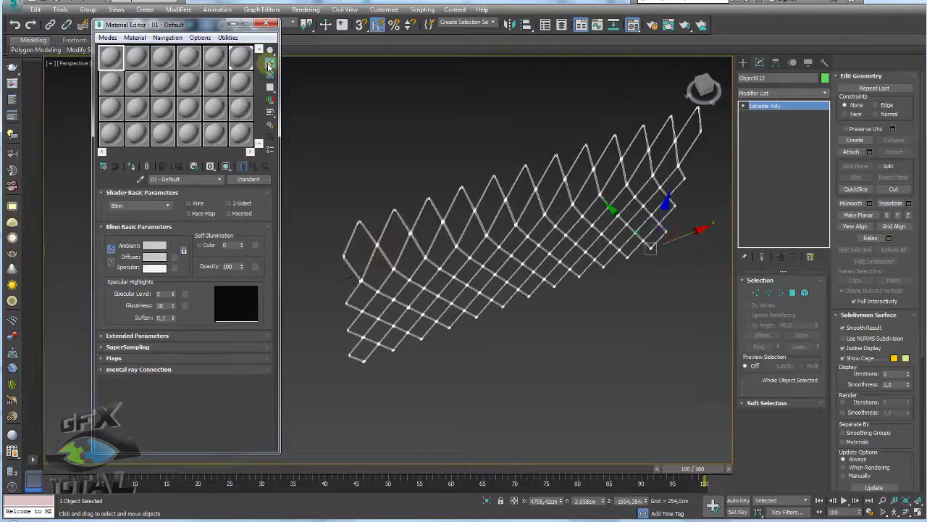
click(267, 24)
scroll(369, 242, up, 3)
scroll(384, 204, up, 4)
middle_drag(384, 204, 483, 227)
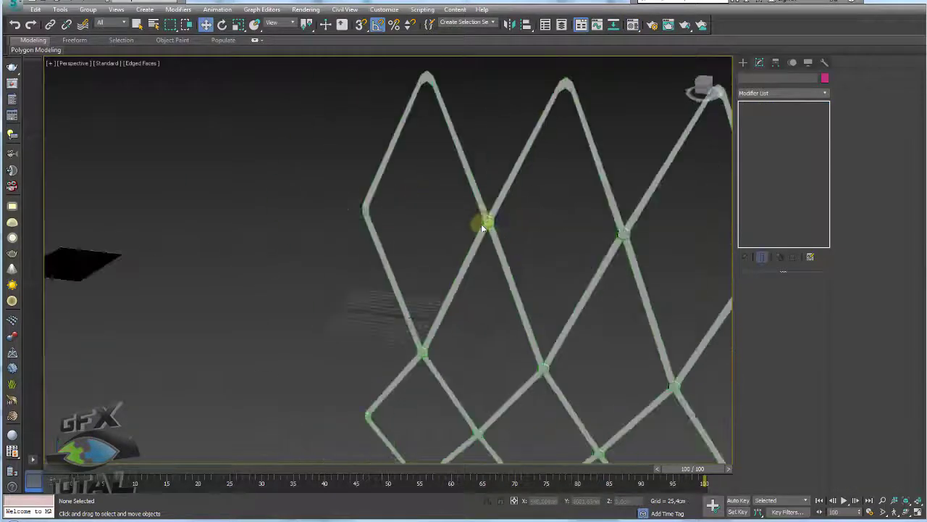
Select the small black plane, orbit to see the net edge-on, then switch to Front view
click(101, 259)
scroll(533, 239, down, 3)
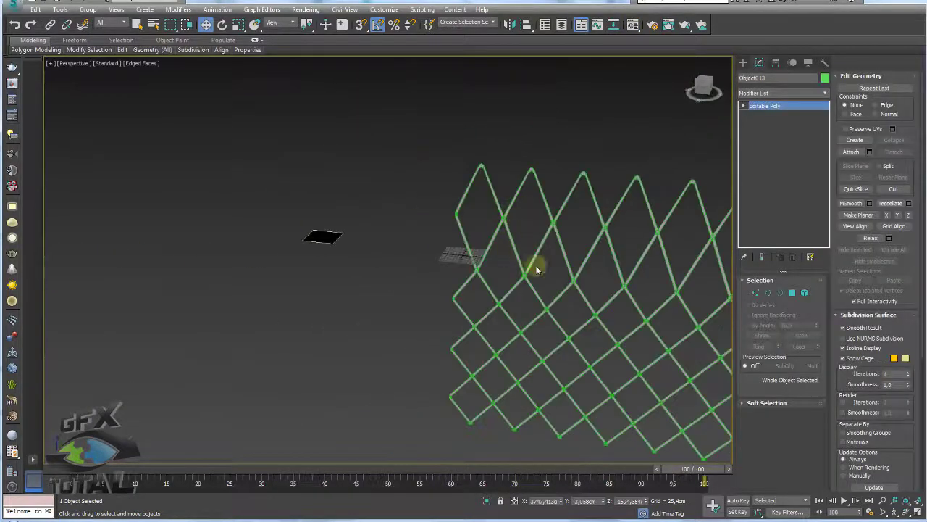
scroll(536, 269, down, 2)
mouse_move(491, 263)
alt+middle_down()
mouse_move(486, 283)
mouse_move(450, 272)
alt+middle_up()
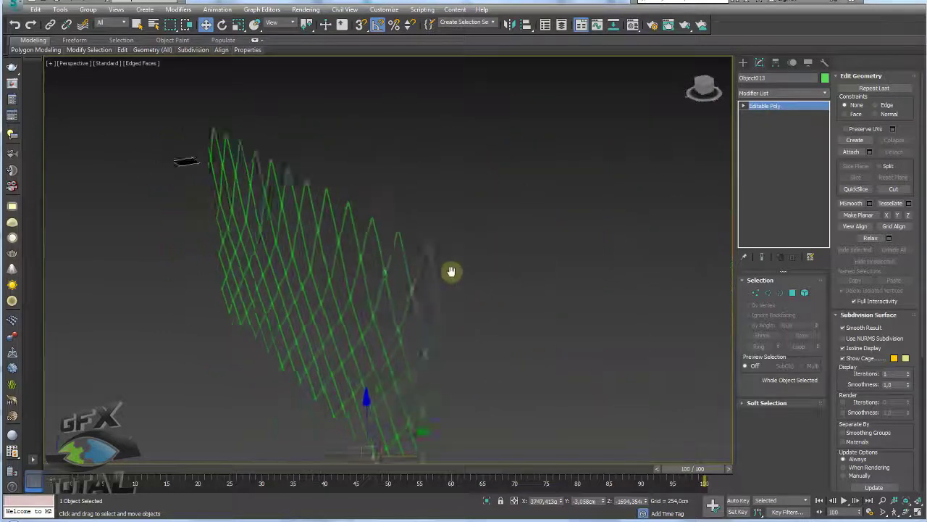
scroll(565, 330, up, 4)
scroll(551, 336, up, 2)
scroll(507, 339, down, 6)
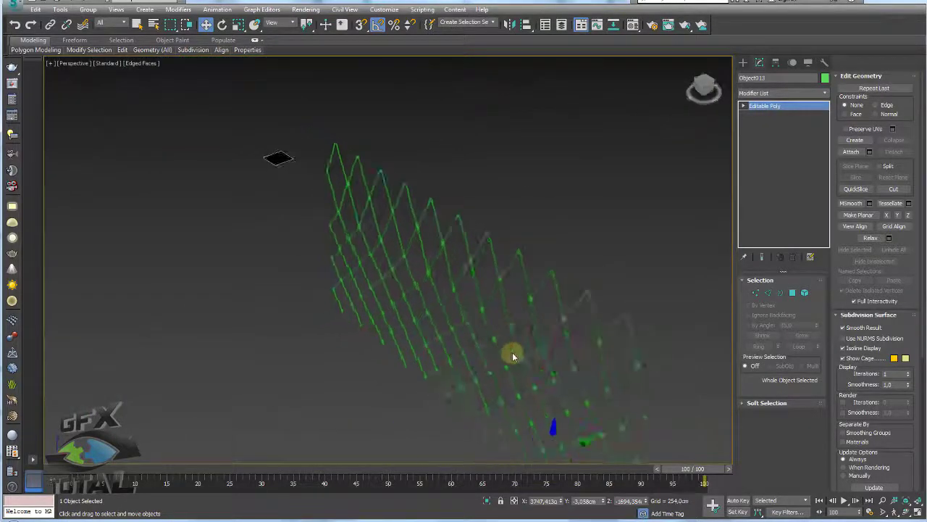
mouse_move(512, 352)
alt+middle_down()
mouse_move(530, 404)
mouse_move(445, 268)
mouse_move(461, 275)
mouse_move(500, 240)
mouse_move(416, 255)
mouse_move(474, 234)
mouse_move(375, 265)
alt+middle_up()
scroll(428, 254, up, 2)
scroll(449, 242, up, 3)
scroll(417, 258, down, 5)
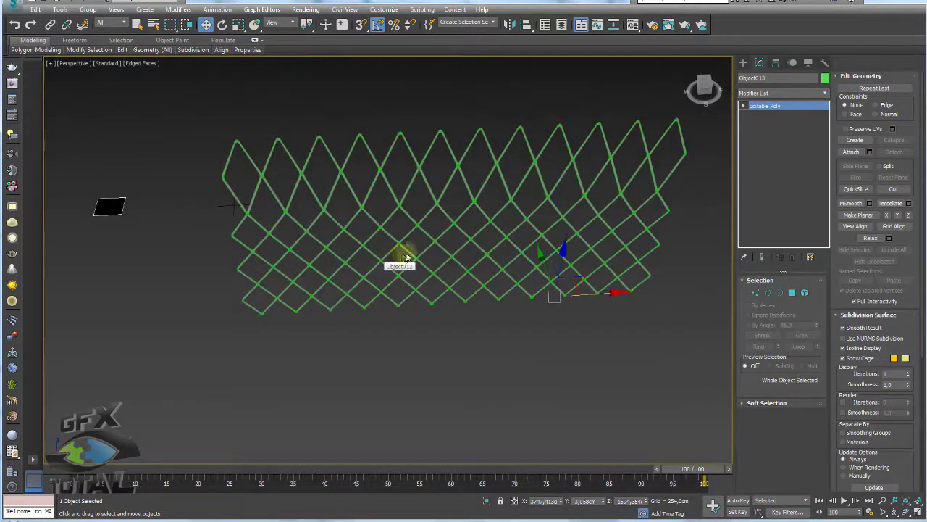
key(f)
scroll(408, 258, down, 4)
Frame the whole net and reselect the diamond net at Edge level
key(z)
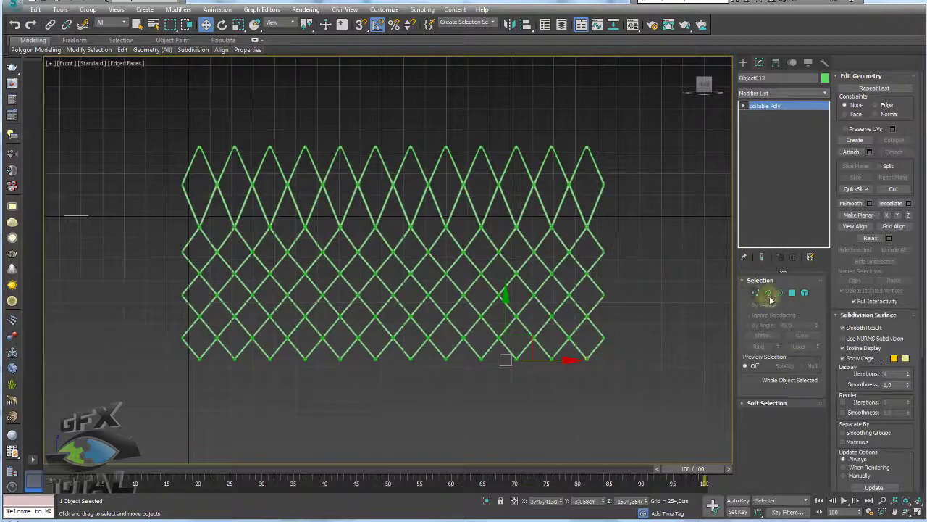
click(769, 293)
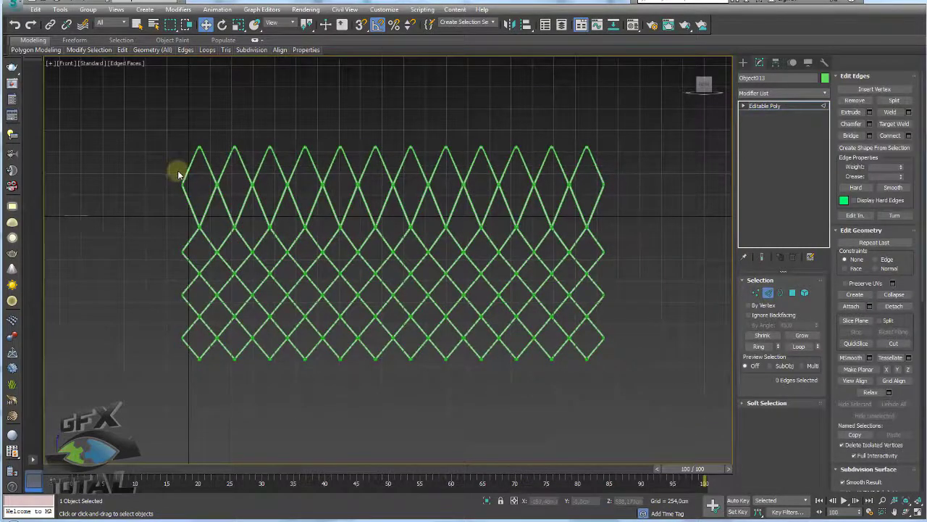
click(764, 107)
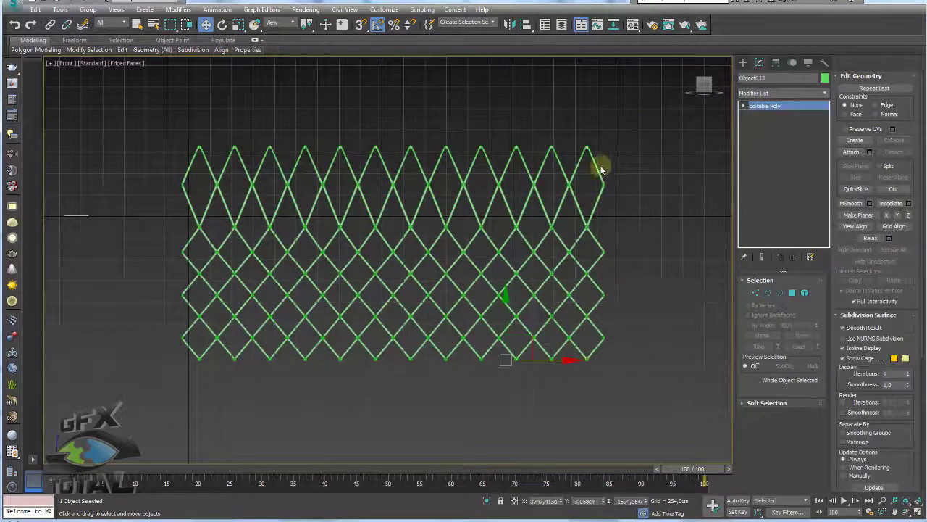
click(599, 174)
click(599, 175)
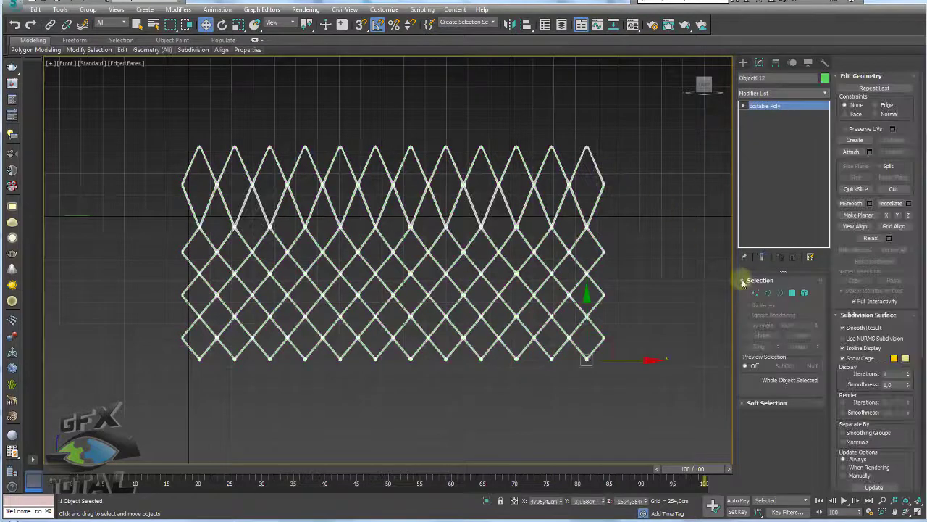
click(767, 293)
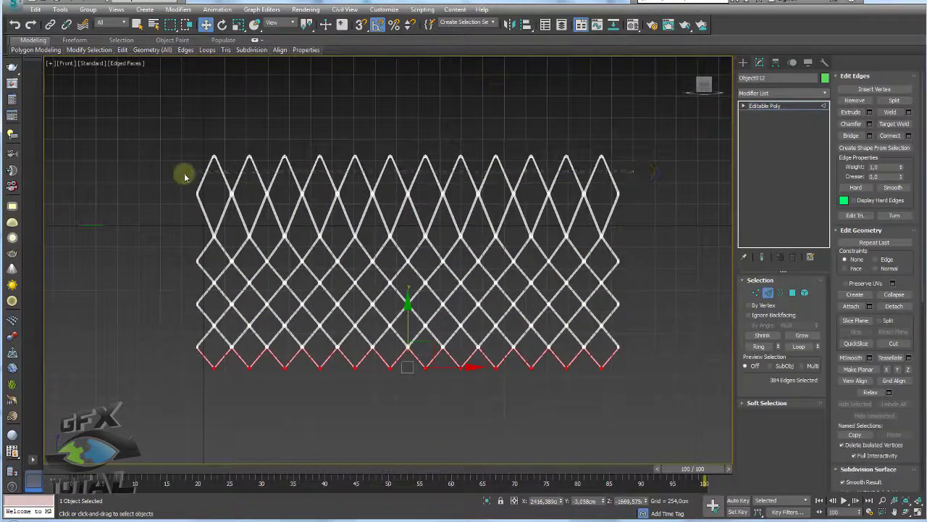
Marquee-select all the strand edges of the net row by row, top to bottom
double_click(192, 207)
drag(192, 208, 327, 225)
mouse_move(621, 222)
ctrl+mouse_down()
mouse_move(166, 261)
mouse_move(558, 284)
ctrl+mouse_up()
ctrl+drag(627, 276, 627, 276)
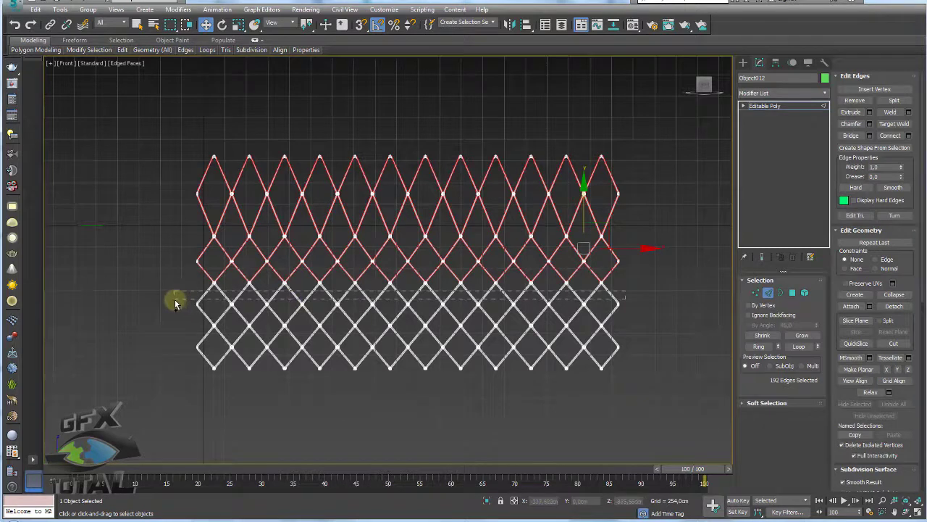
ctrl+drag(175, 300, 178, 303)
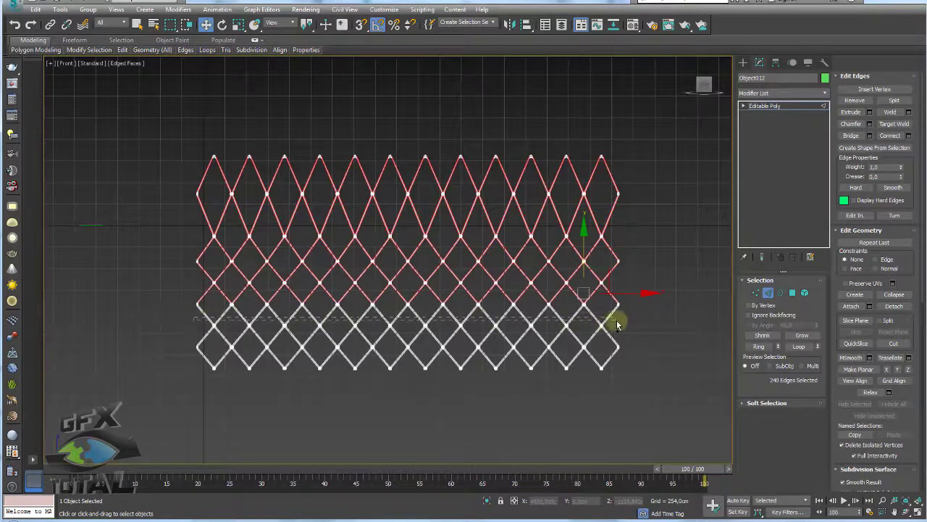
mouse_move(616, 325)
ctrl+mouse_down()
mouse_move(630, 337)
mouse_move(178, 342)
mouse_move(567, 373)
ctrl+mouse_up()
ctrl+drag(637, 365, 599, 369)
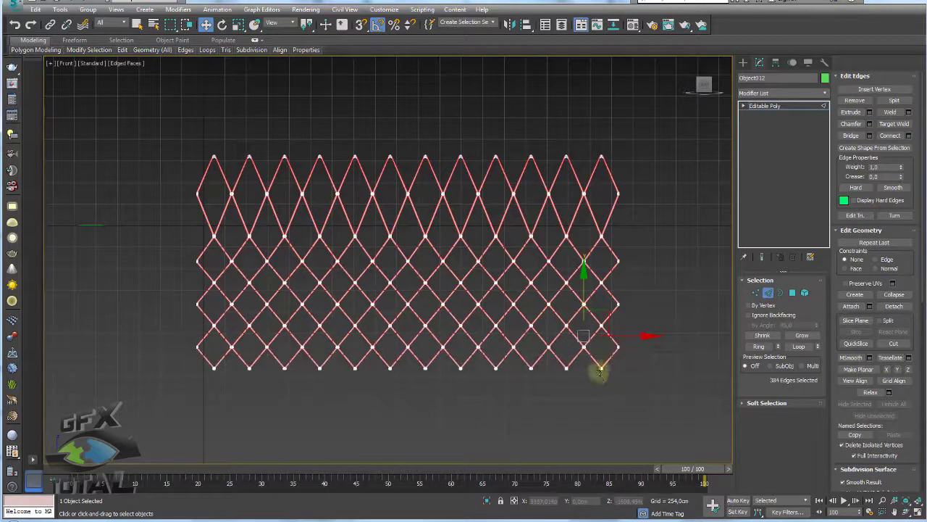
scroll(598, 369, up, 1)
scroll(585, 304, up, 2)
scroll(604, 275, up, 2)
scroll(584, 290, up, 2)
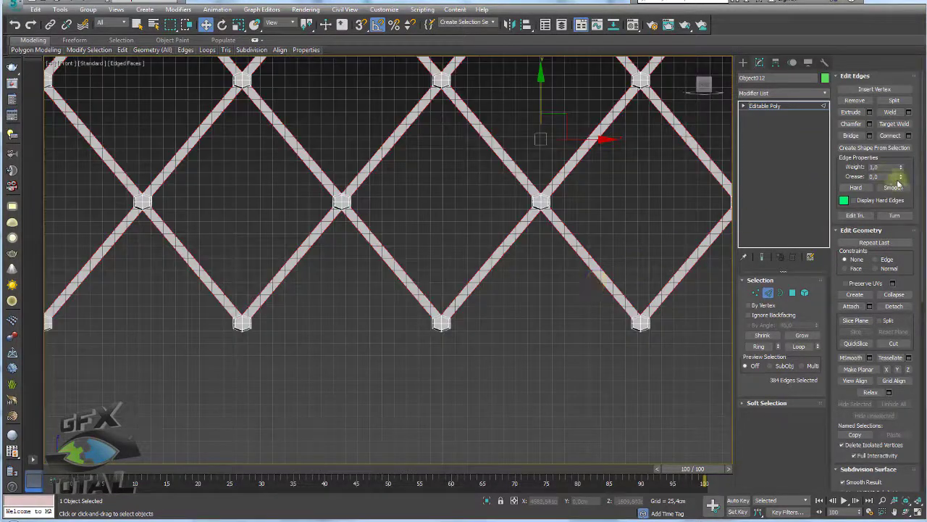
Connect the selected edges with 3 segments and Pinch about 65
click(908, 135)
scroll(526, 266, up, 2)
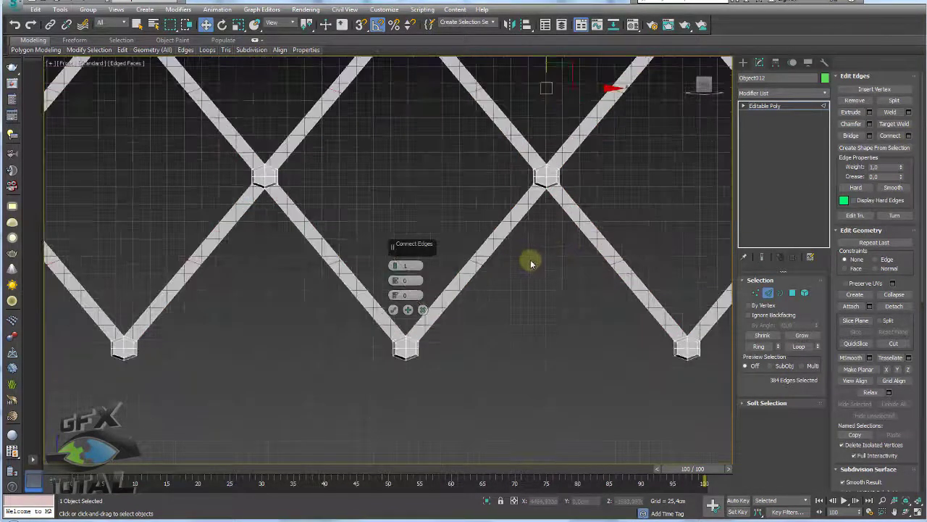
drag(394, 264, 398, 148)
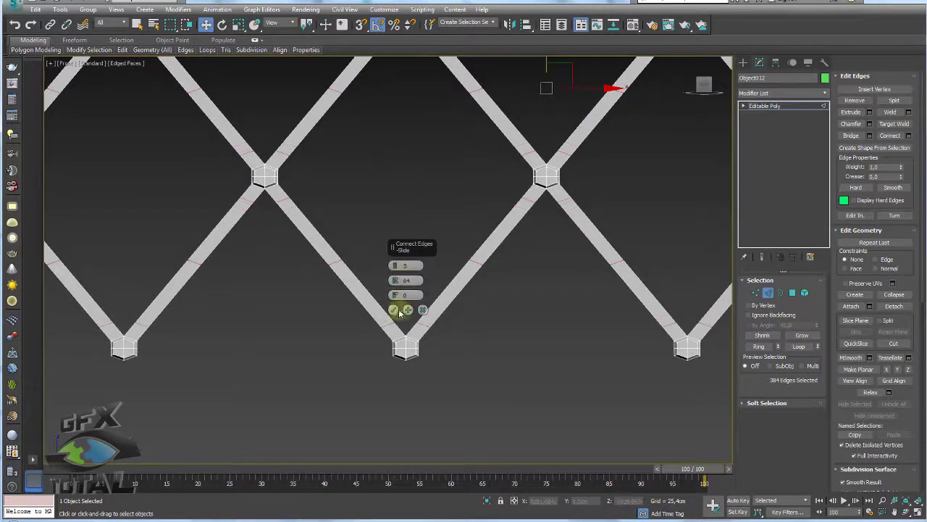
click(393, 309)
scroll(507, 268, down, 3)
scroll(420, 293, down, 2)
scroll(384, 283, up, 1)
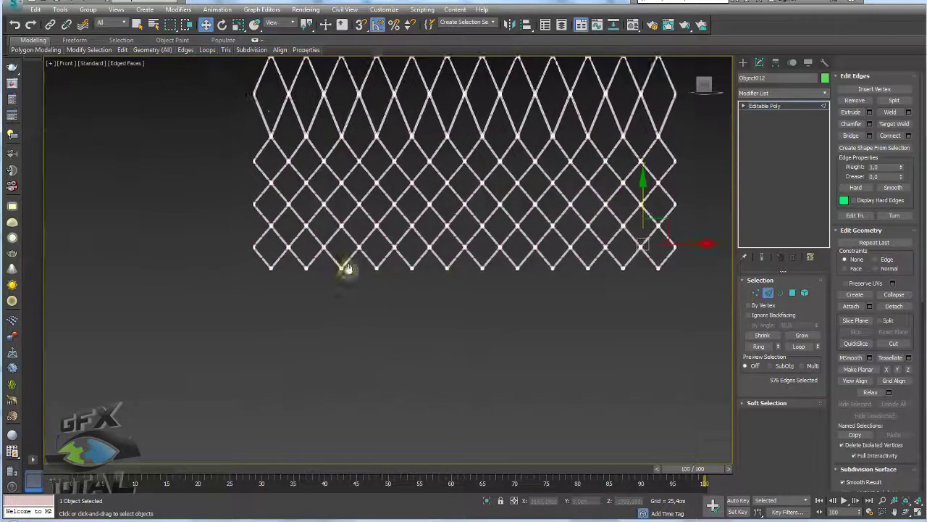
scroll(290, 268, up, 4)
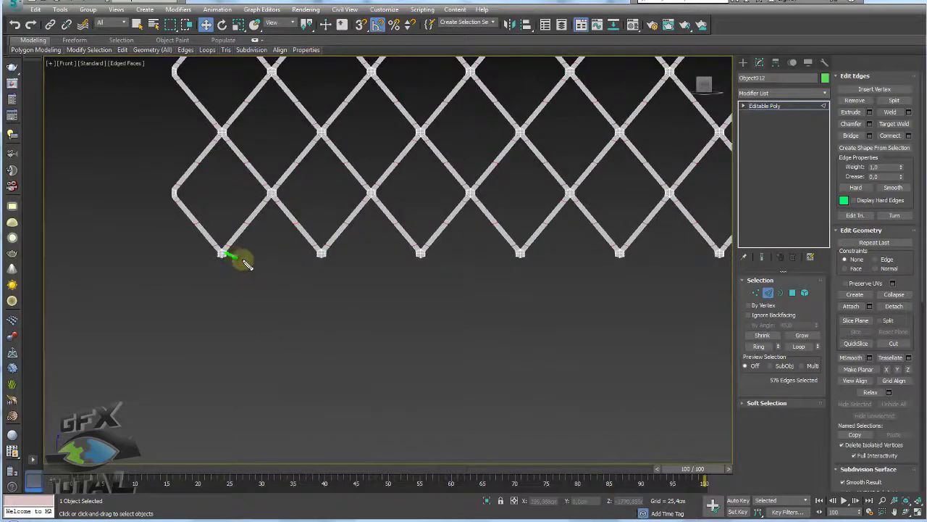
Select the edges under two neighbouring bottom vertices and bridge them into a bottom bar
drag(246, 264, 310, 260)
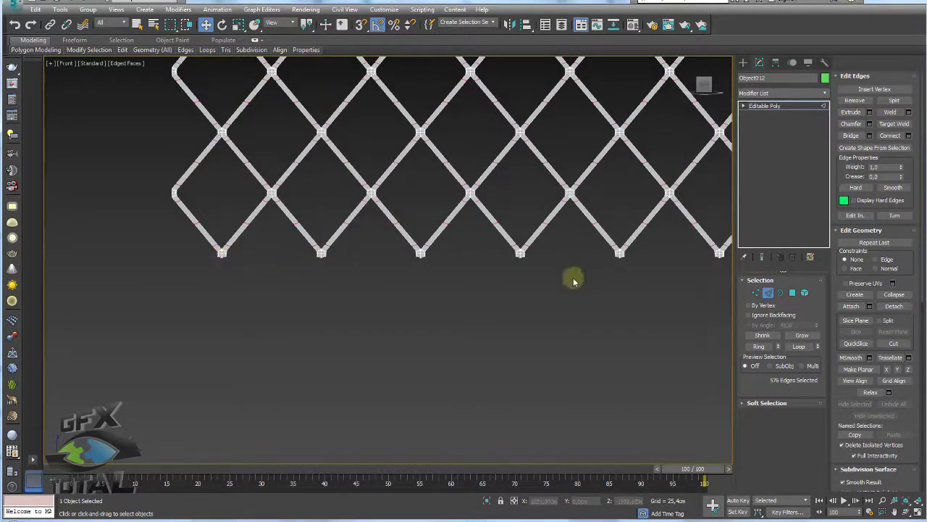
scroll(553, 288, up, 2)
scroll(379, 271, up, 3)
scroll(379, 270, up, 3)
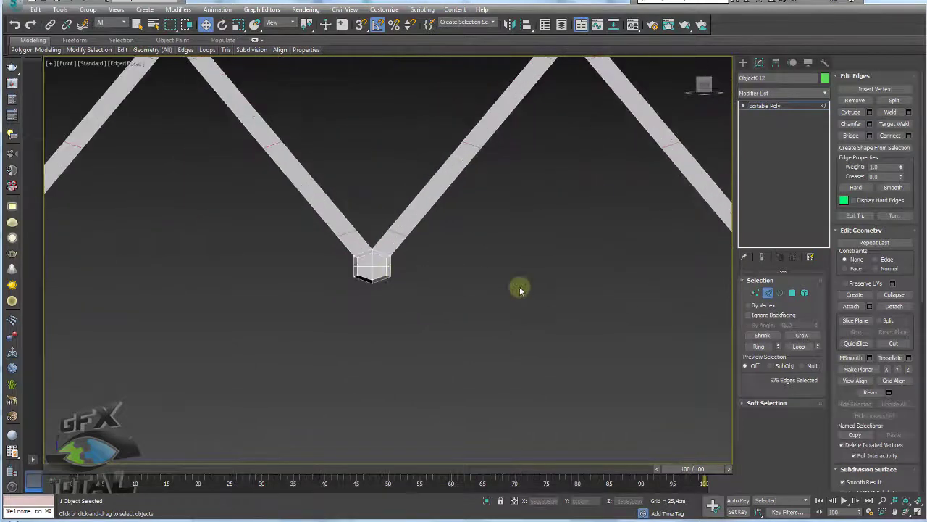
click(379, 277)
middle_drag(387, 292, 246, 290)
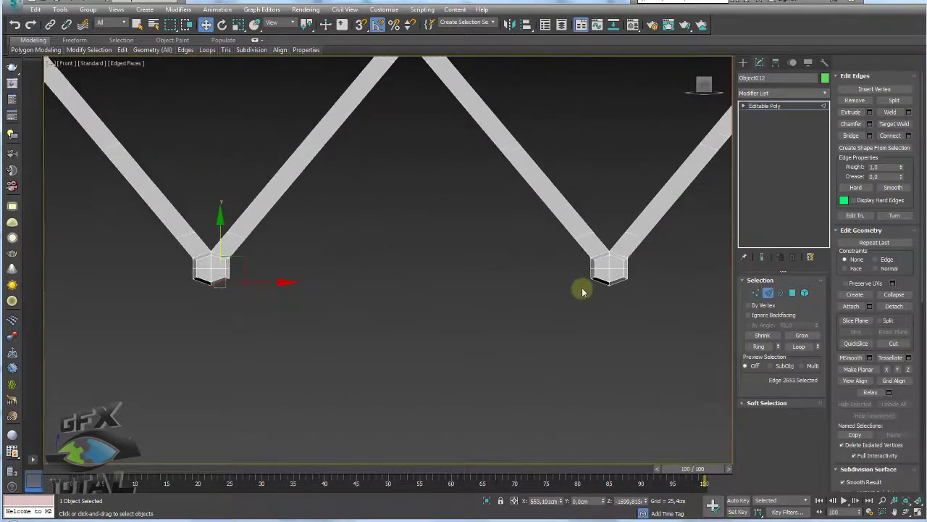
click(600, 283)
click(852, 136)
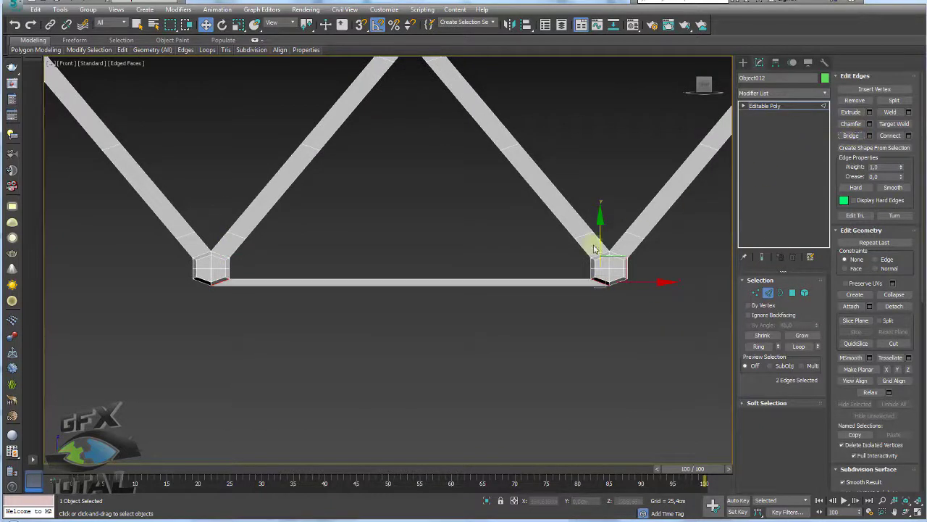
Split the bottom bar with connecting edges and move its middle edges down along Y
click(908, 136)
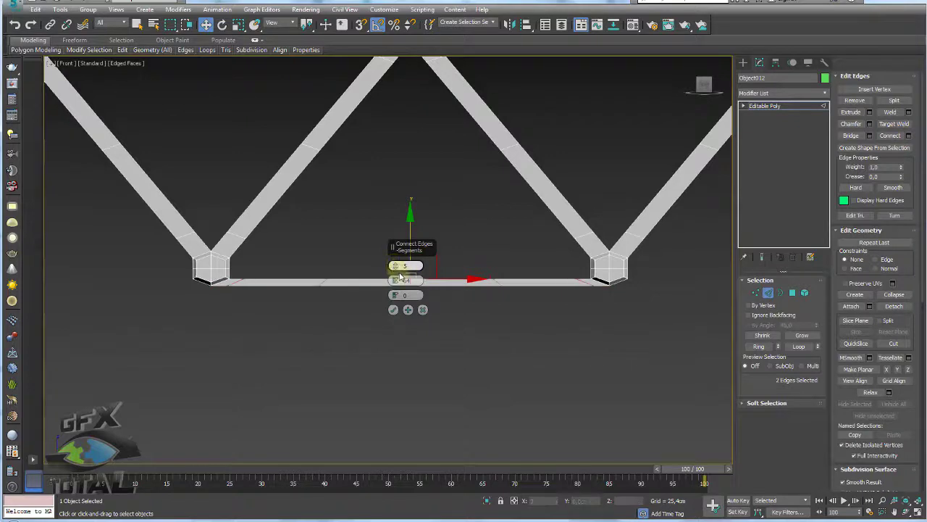
click(393, 310)
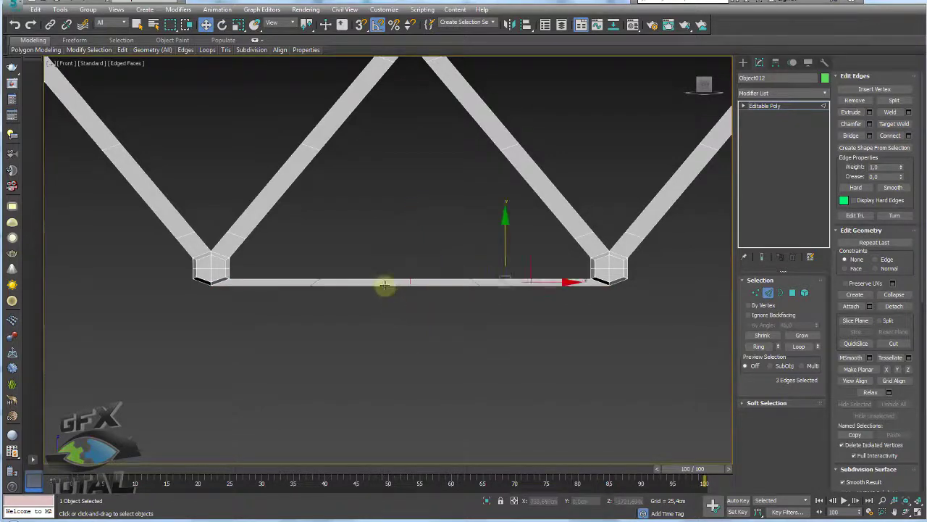
click(383, 283)
ctrl+click(400, 279)
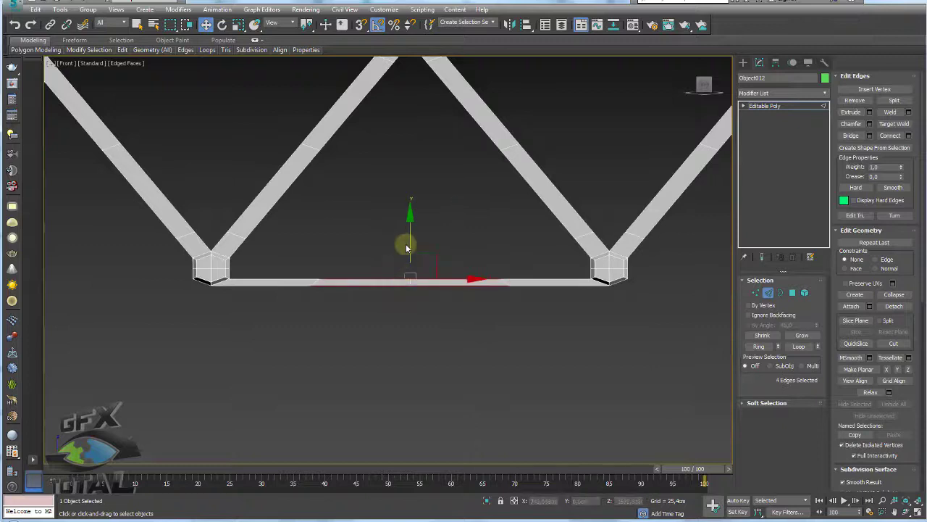
drag(406, 248, 410, 268)
click(402, 317)
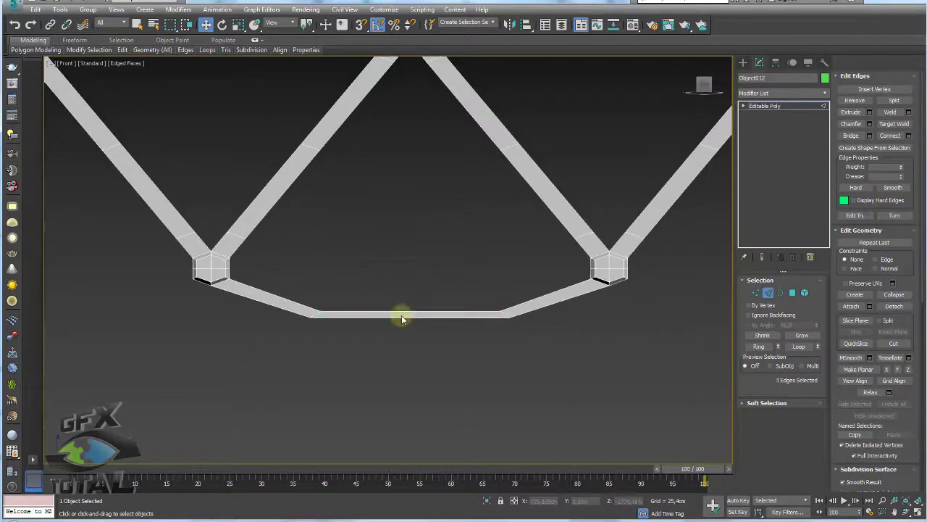
ctrl+click(423, 323)
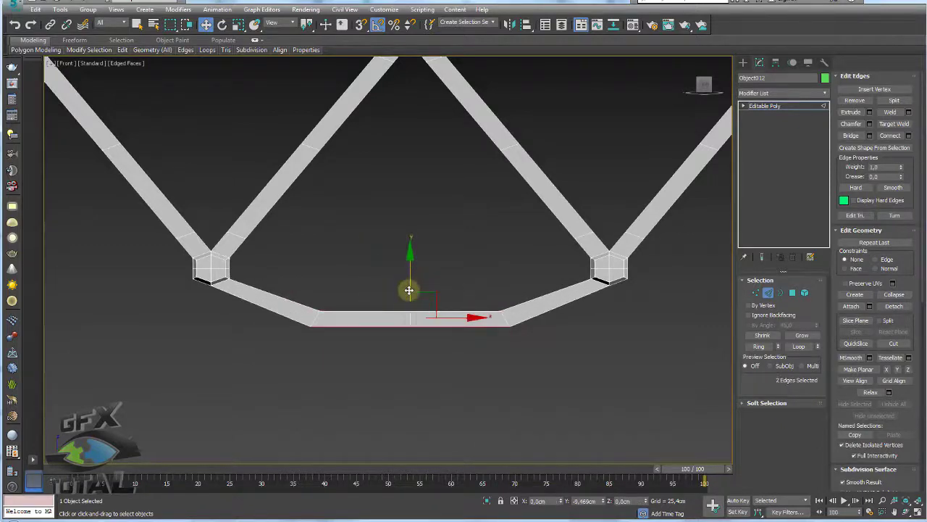
scroll(407, 291, down, 5)
scroll(427, 268, down, 1)
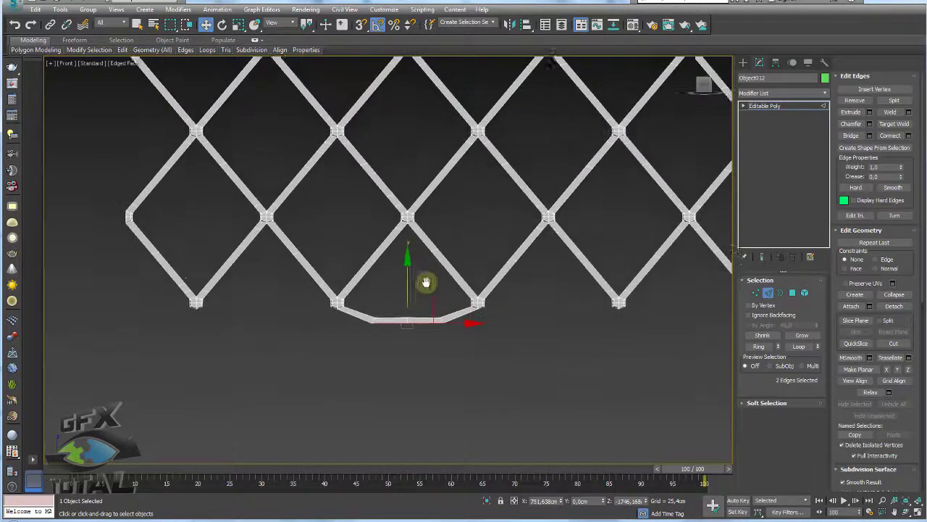
scroll(425, 282, down, 3)
scroll(424, 290, down, 1)
scroll(449, 290, down, 2)
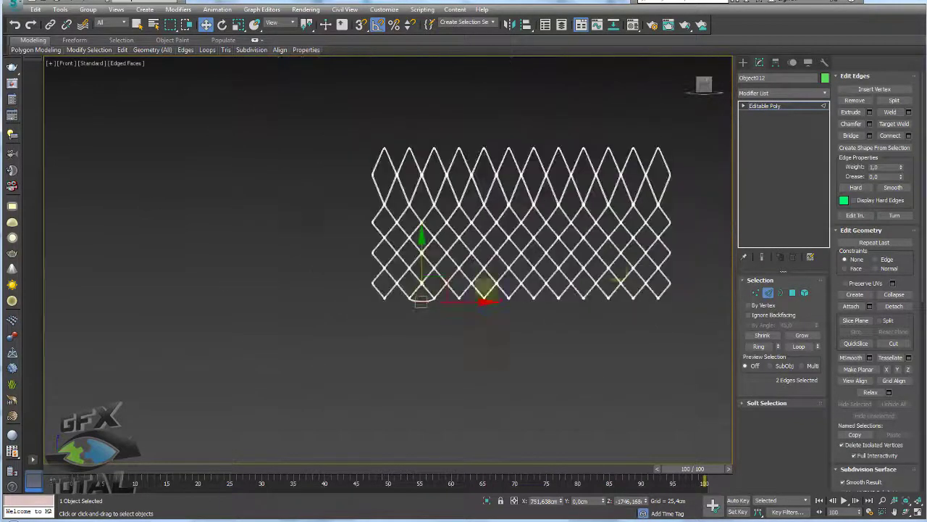
In Polygon mode, delete the lattice polygons on the right side and left half
click(793, 292)
middle_drag(687, 249, 633, 249)
drag(460, 333, 399, 332)
key(Delete)
mouse_move(285, 124)
mouse_down()
mouse_move(338, 327)
mouse_move(346, 326)
mouse_up()
scroll(345, 281, up, 2)
scroll(346, 290, up, 2)
scroll(347, 299, up, 2)
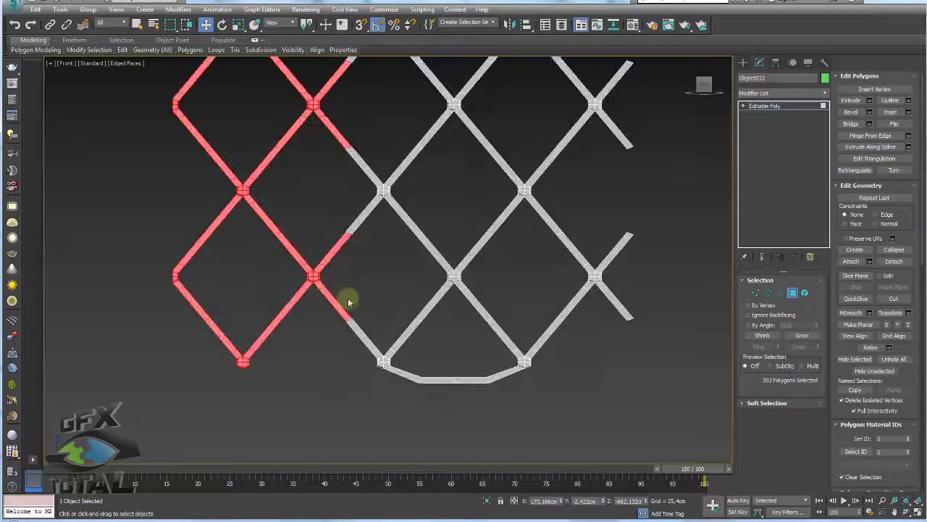
key(Delete)
Delete the leftover partial stubs along the left of the diamond column
drag(329, 293, 332, 297)
key(Delete)
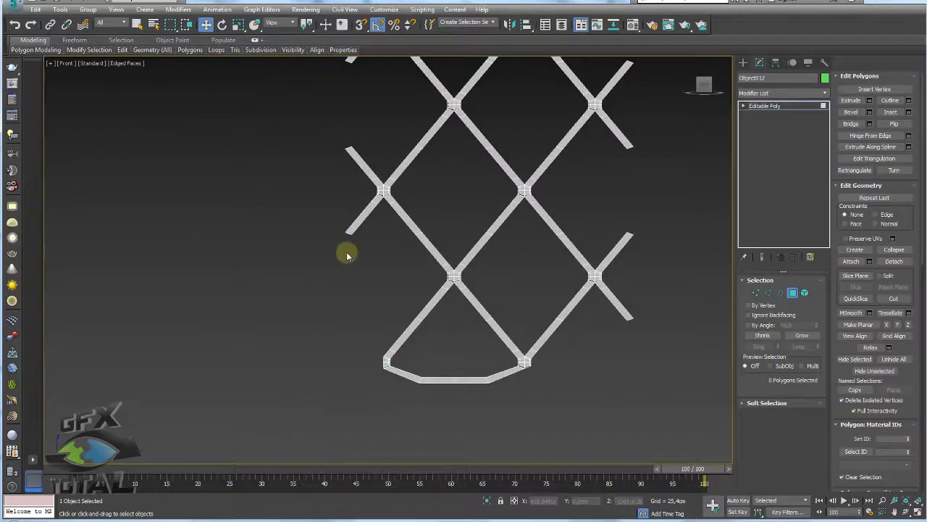
middle_drag(346, 253, 287, 279)
drag(352, 314, 354, 317)
key(Delete)
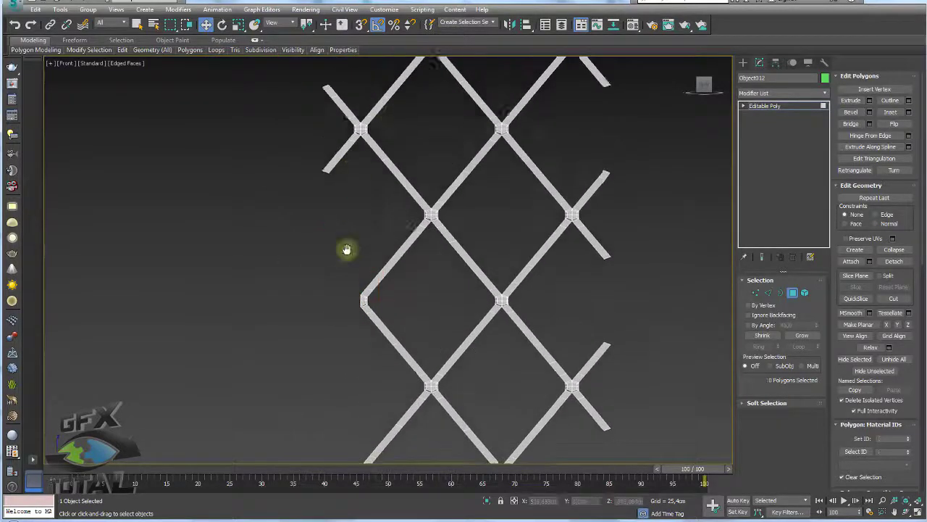
middle_drag(346, 250, 262, 253)
drag(270, 257, 344, 381)
key(Delete)
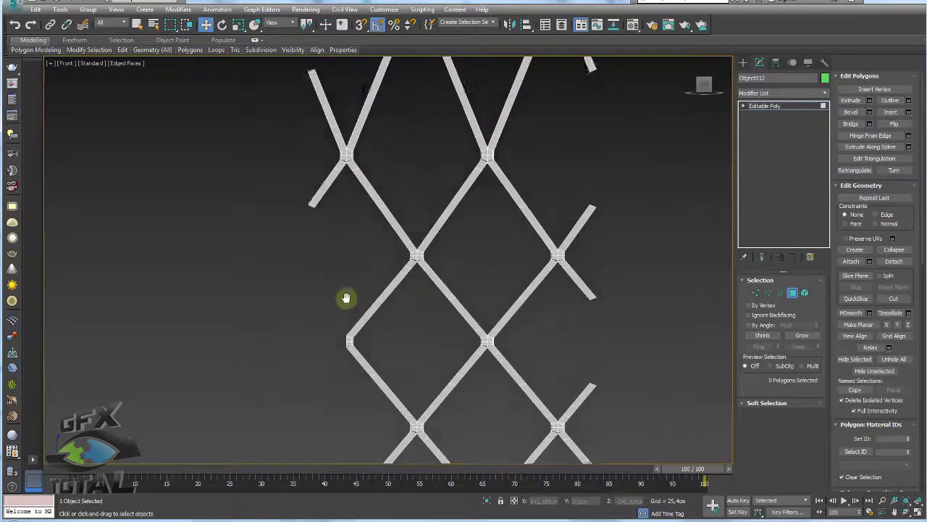
middle_drag(347, 296, 272, 212)
drag(344, 392, 345, 392)
key(Delete)
middle_drag(325, 222, 321, 373)
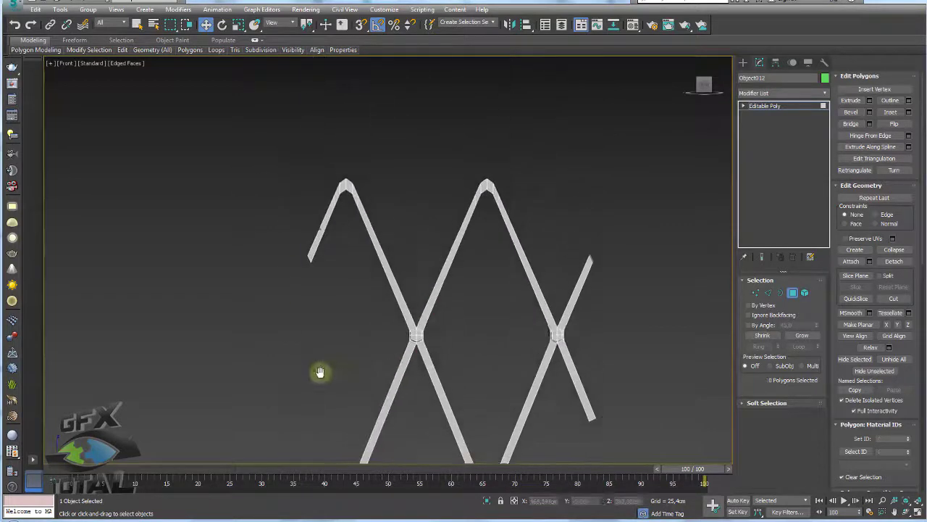
drag(344, 290, 345, 290)
key(Delete)
Delete the right-hand crossing strips and leftover pieces down to the trapezoid base
scroll(483, 292, down, 2)
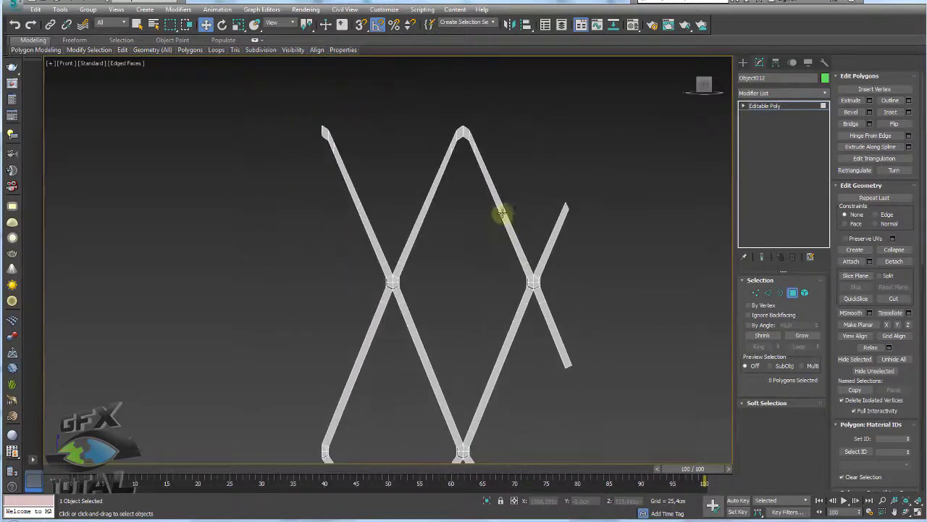
middle_drag(500, 213, 500, 244)
drag(479, 407, 480, 408)
key(Delete)
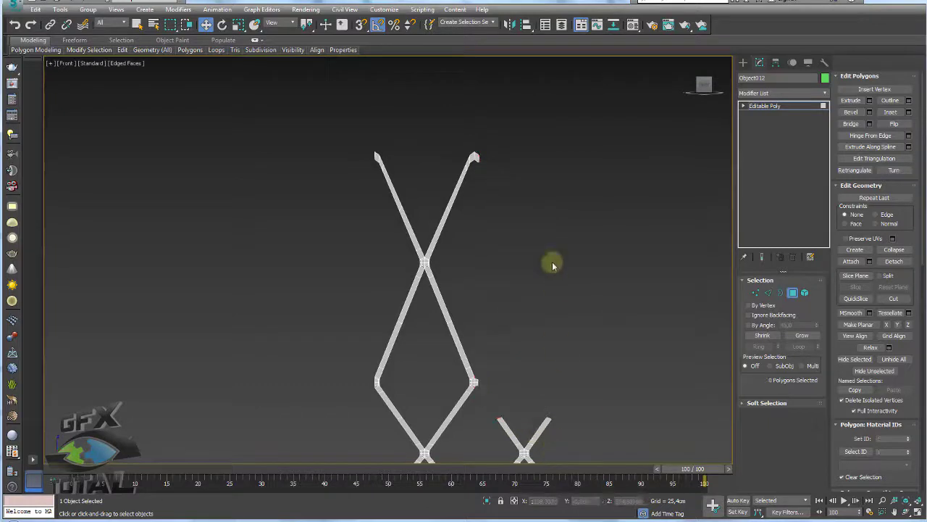
drag(480, 148, 478, 142)
mouse_move(499, 230)
mouse_down()
mouse_move(467, 145)
mouse_move(477, 139)
mouse_up()
middle_drag(555, 348, 519, 133)
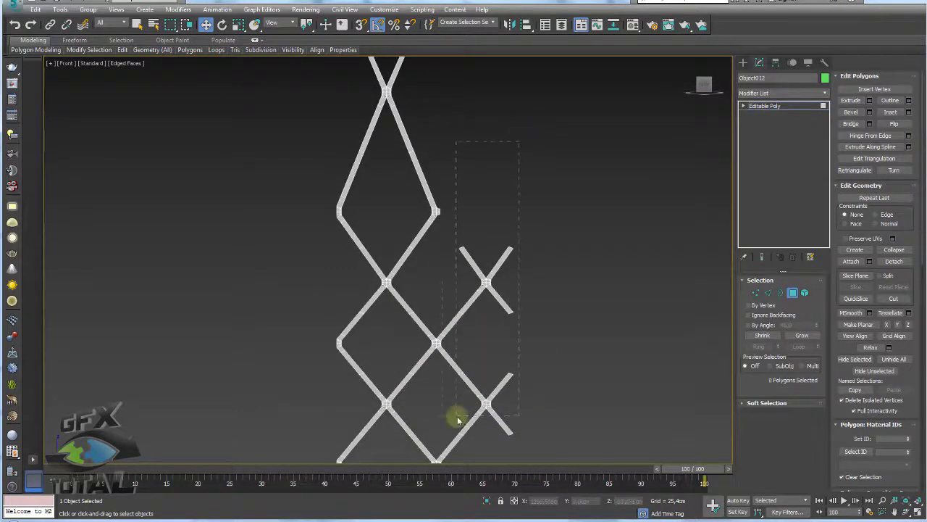
drag(439, 432, 439, 433)
middle_drag(467, 460, 511, 205)
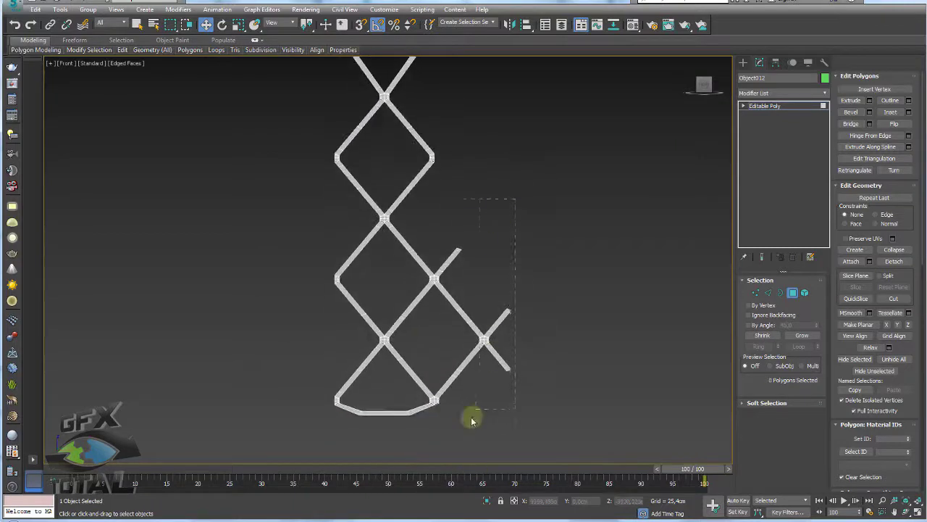
drag(437, 449, 435, 446)
key(Delete)
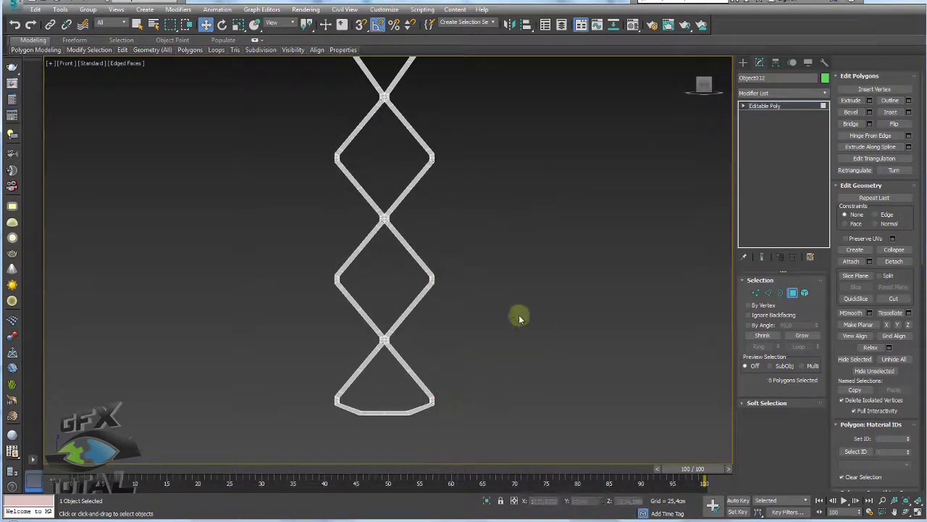
With vertex snap on, clone the diamond column into copies snapped along its right side
click(757, 106)
scroll(362, 282, up, 3)
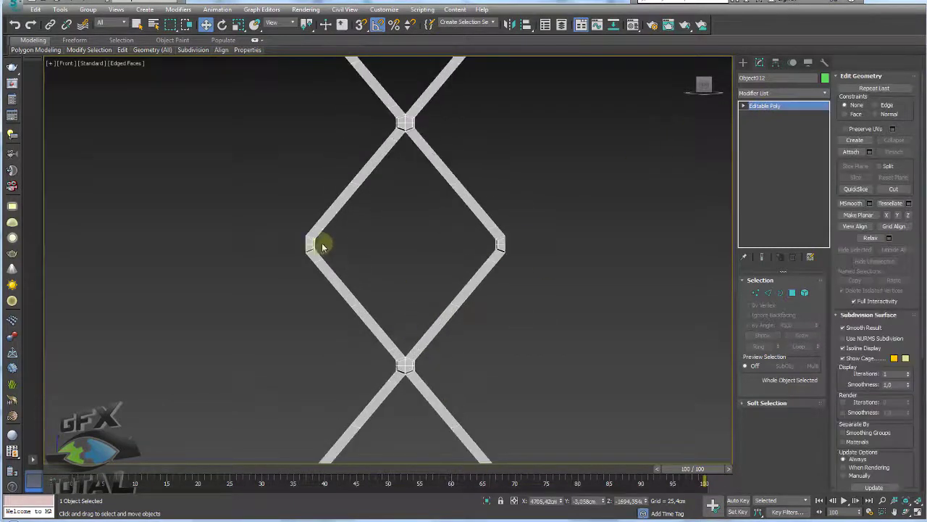
scroll(322, 242, up, 3)
key(s)
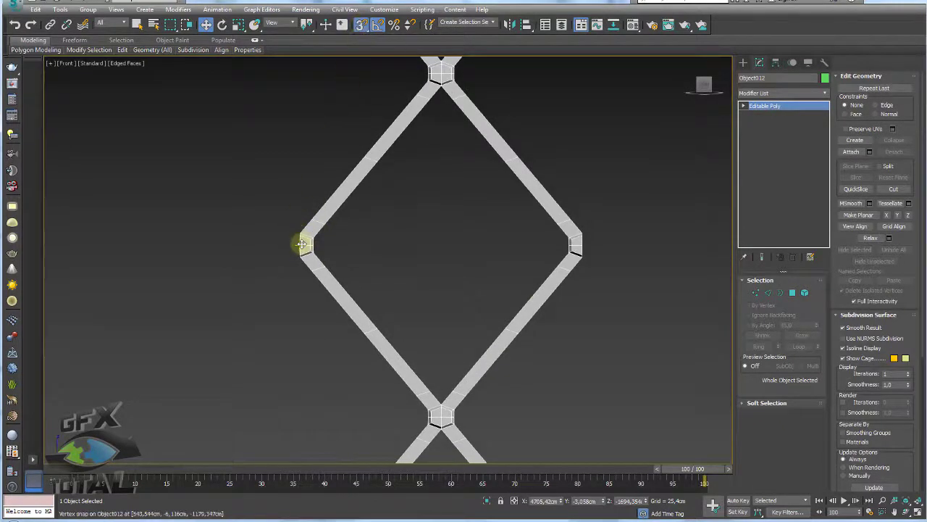
shift+drag(304, 244, 589, 246)
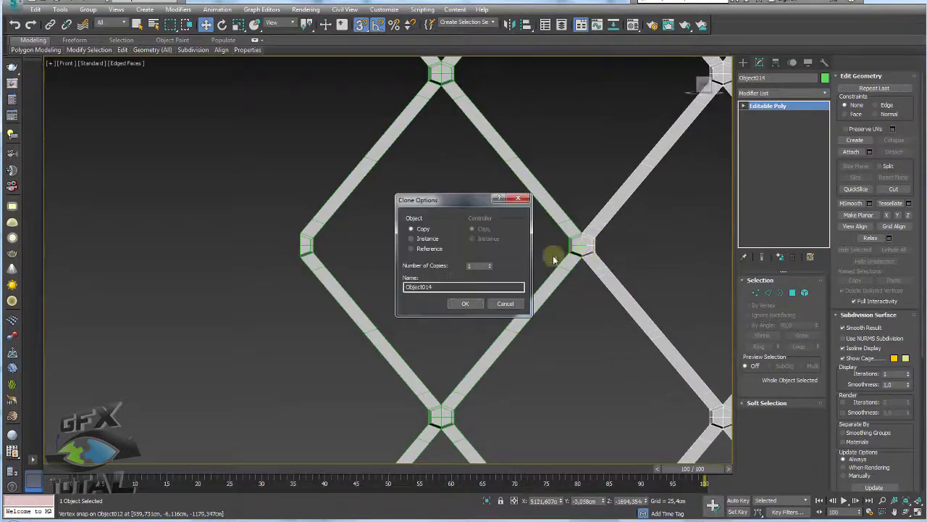
click(472, 304)
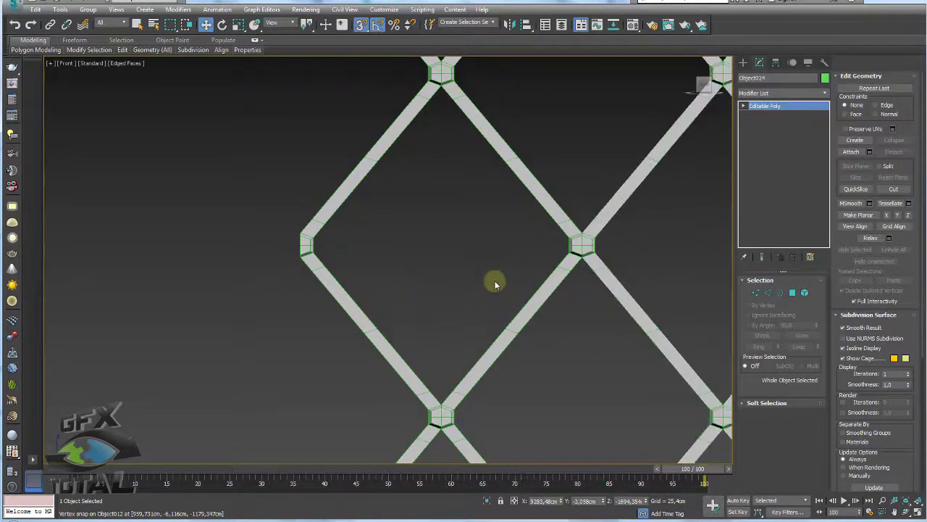
Attach every column copy to the leftmost column using Attach List with all selected
scroll(464, 272, down, 5)
scroll(420, 257, down, 3)
scroll(432, 268, down, 2)
middle_drag(433, 288, 362, 282)
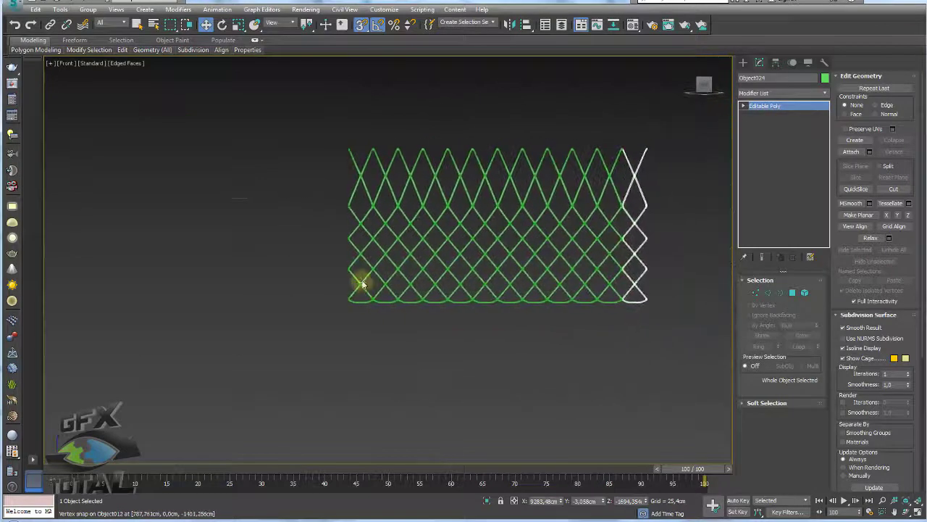
click(357, 282)
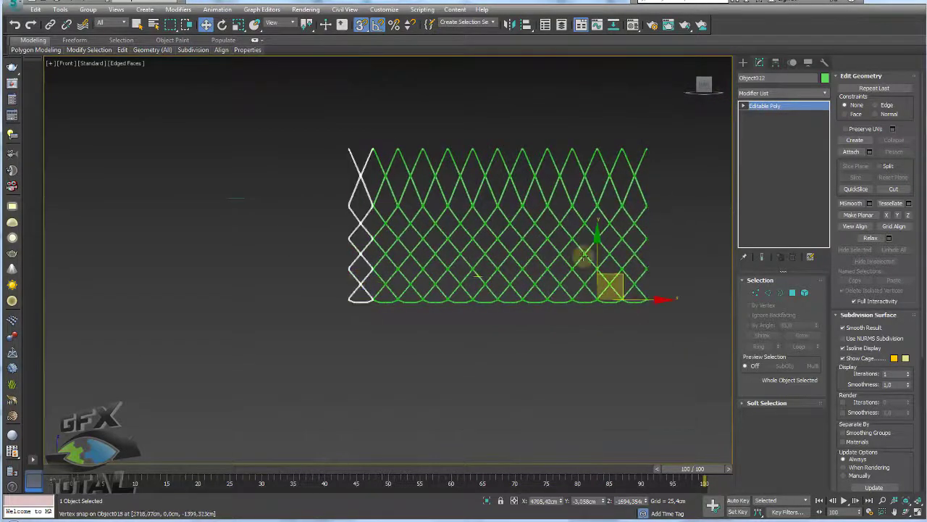
click(870, 152)
key(ctrl+a)
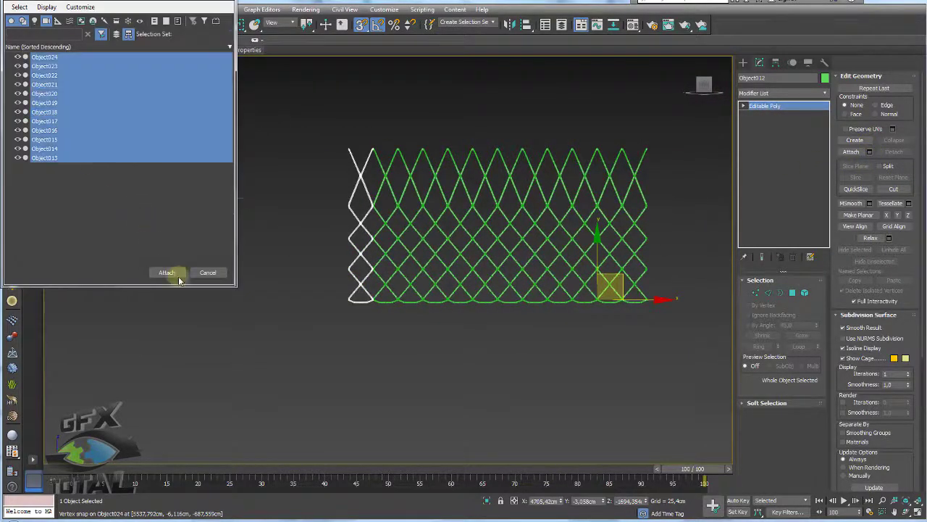
click(168, 273)
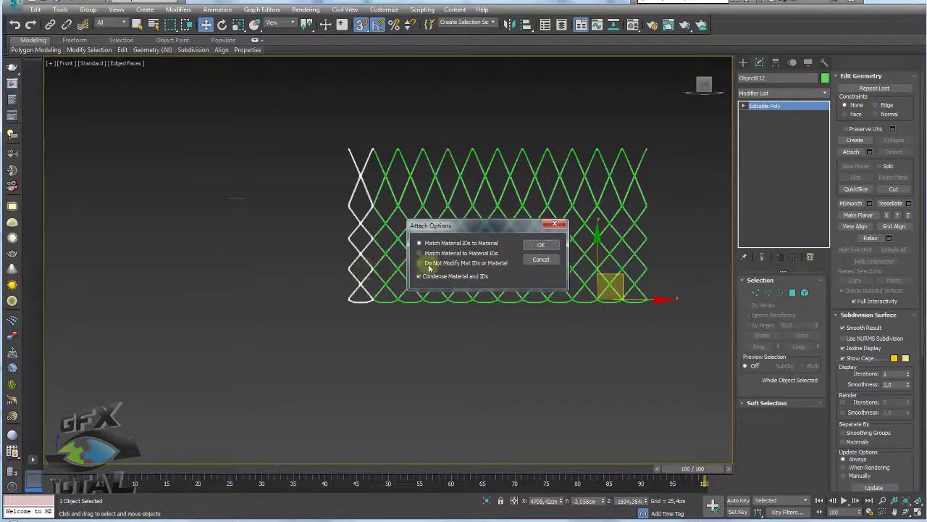
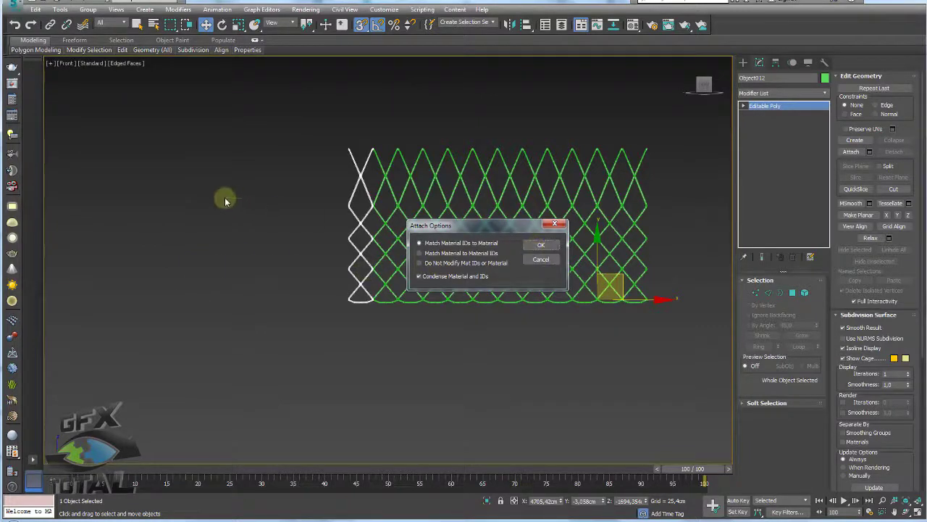
Attach every listed net strand to the net object using Attach List
click(556, 262)
alt+middle_drag(500, 207, 277, 200)
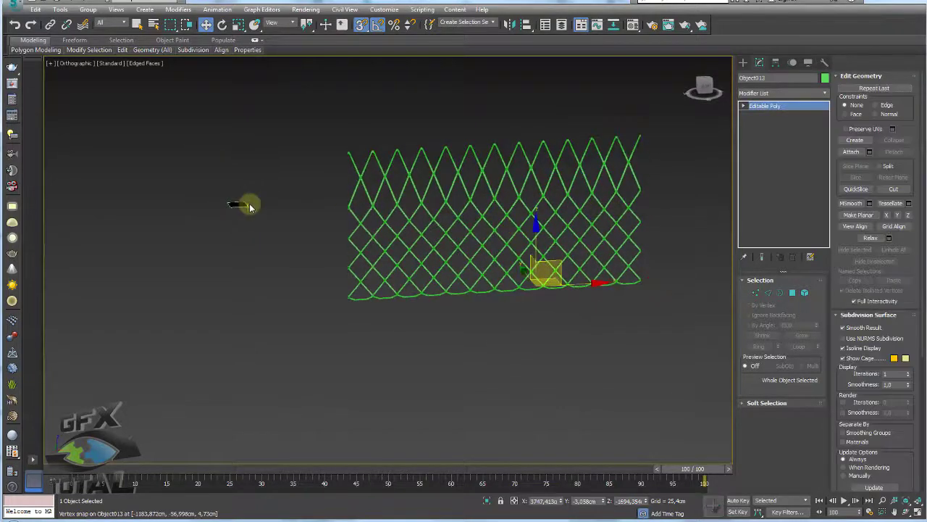
right_click(249, 208)
click(300, 187)
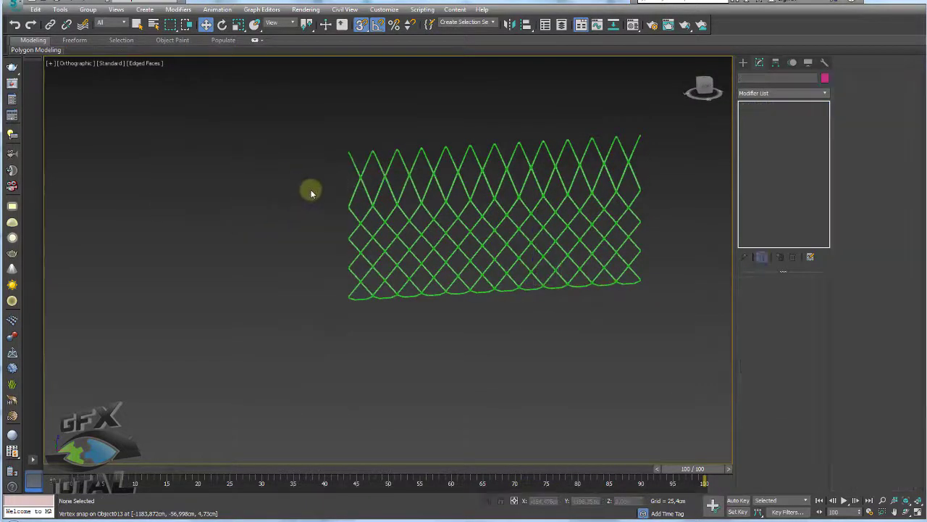
click(353, 200)
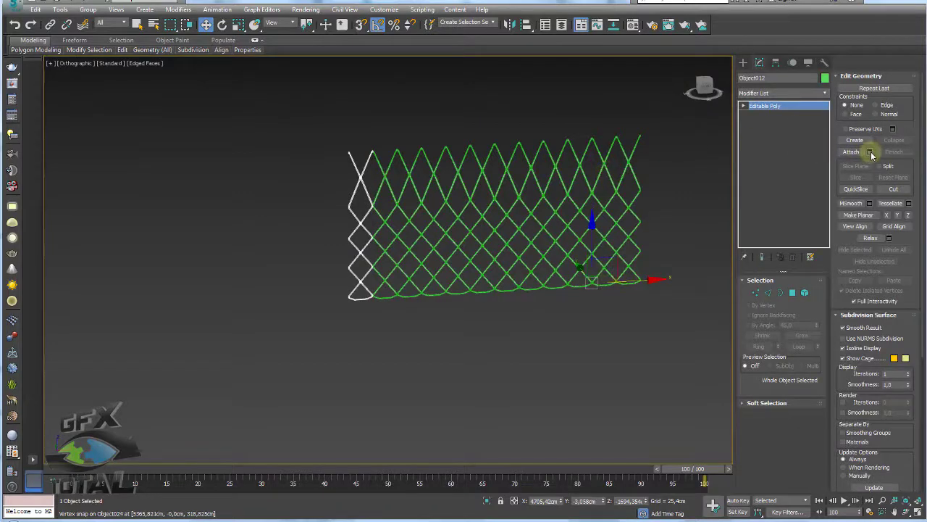
click(871, 153)
click(56, 95)
key(ctrl+a)
click(167, 273)
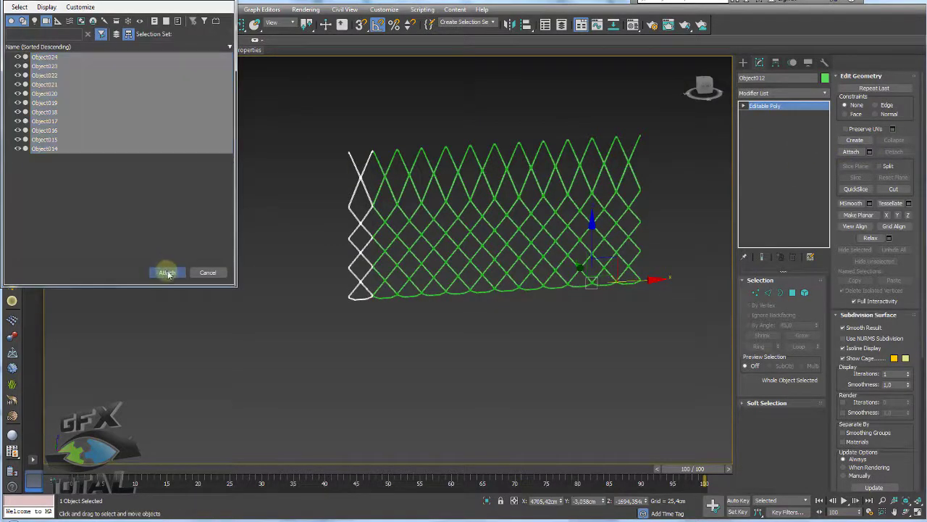
click(486, 271)
Check the merged net's vertices, then drag off a cloned copy beside the original
scroll(627, 286, up, 2)
click(756, 294)
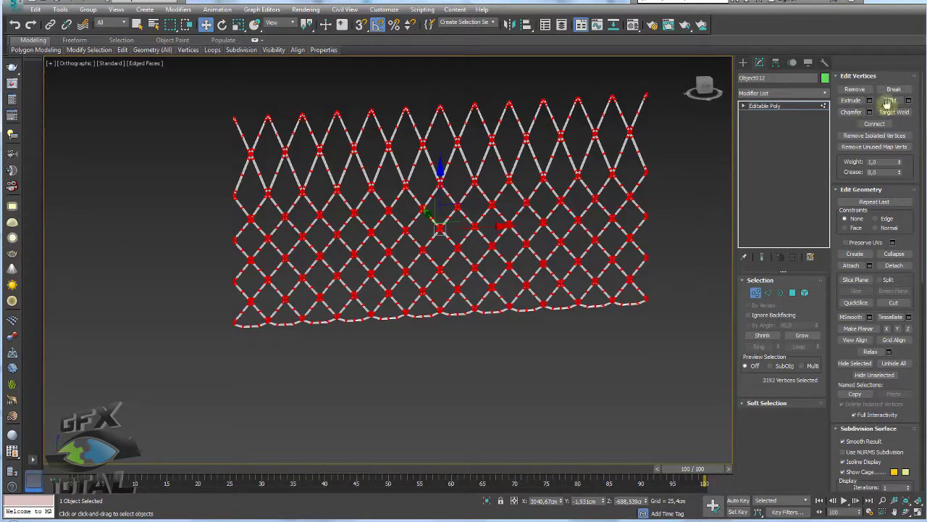
alt+middle_drag(528, 166, 517, 155)
scroll(507, 186, up, 4)
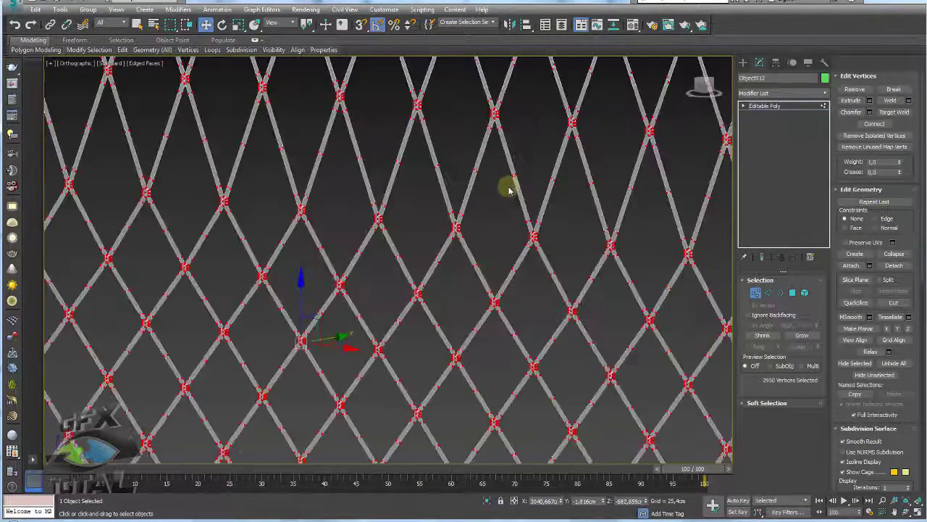
scroll(516, 193, up, 2)
scroll(516, 193, down, 6)
click(767, 107)
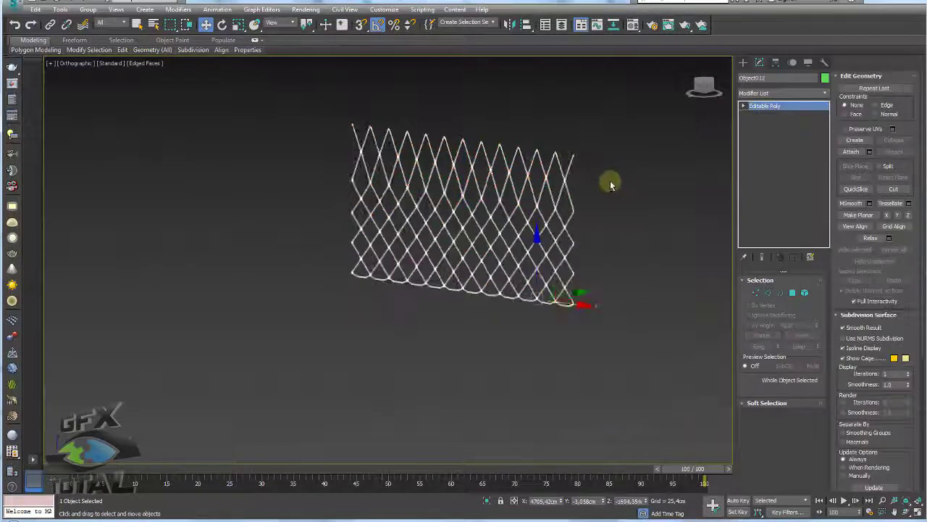
mouse_move(610, 181)
alt+middle_down()
mouse_move(466, 323)
mouse_move(376, 300)
mouse_move(384, 268)
alt+middle_up()
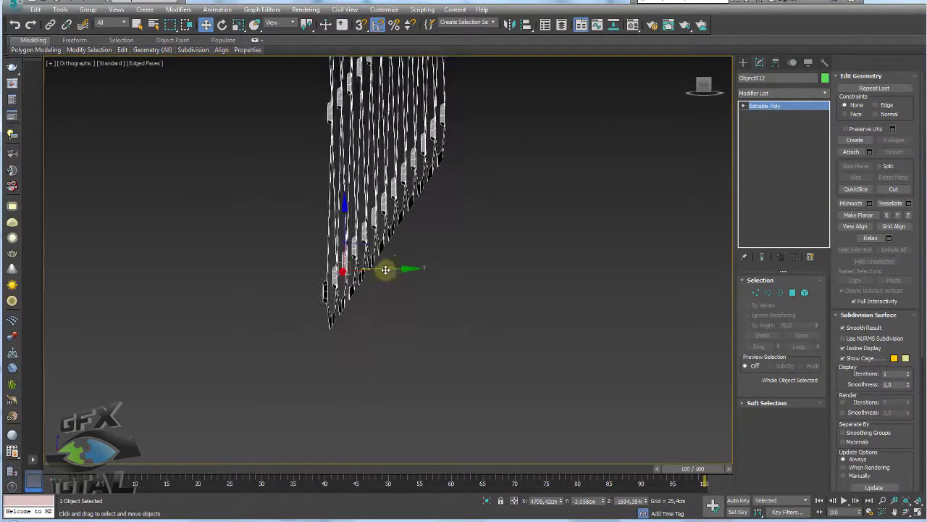
shift+drag(384, 268, 416, 269)
Confirm the net copy and mirror it across the Y axis
click(462, 304)
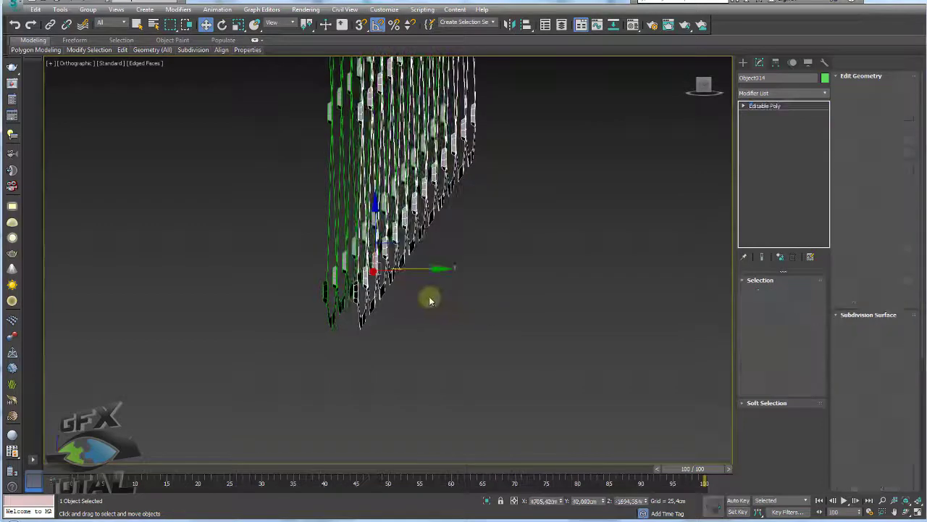
click(512, 27)
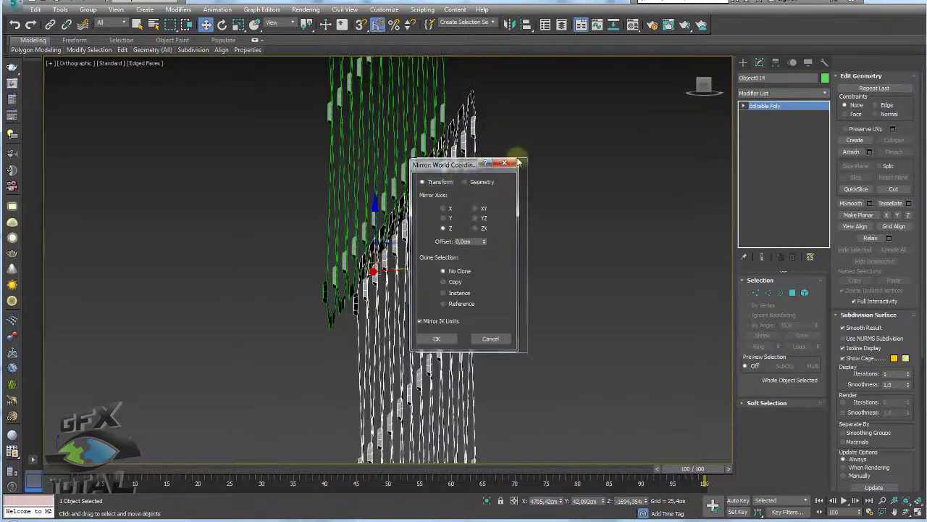
drag(464, 158, 617, 127)
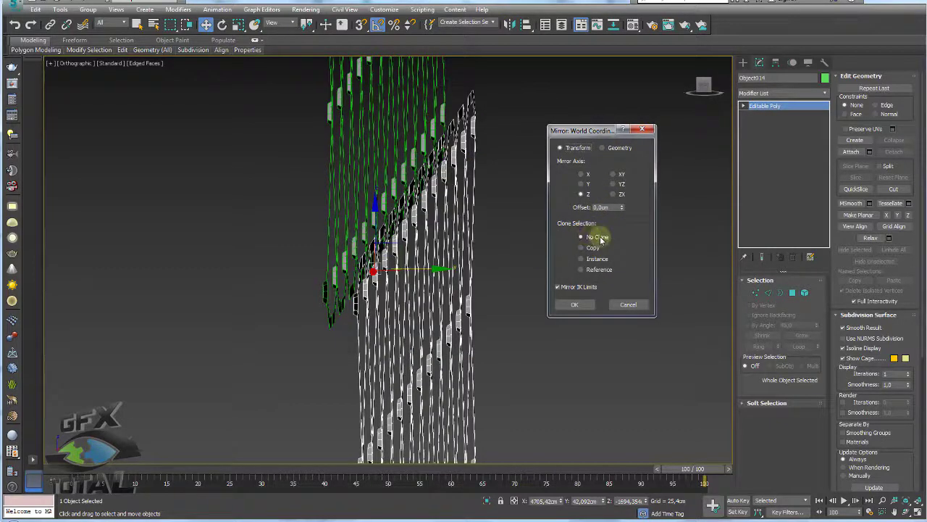
click(584, 183)
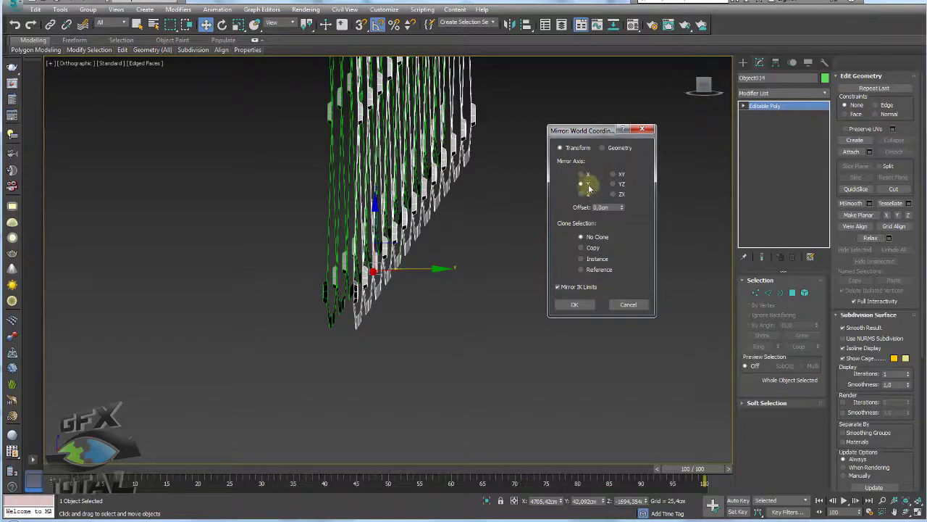
click(579, 304)
Slide the mirrored copy along Y beside the original, viewing it in Perspective
drag(418, 269, 334, 278)
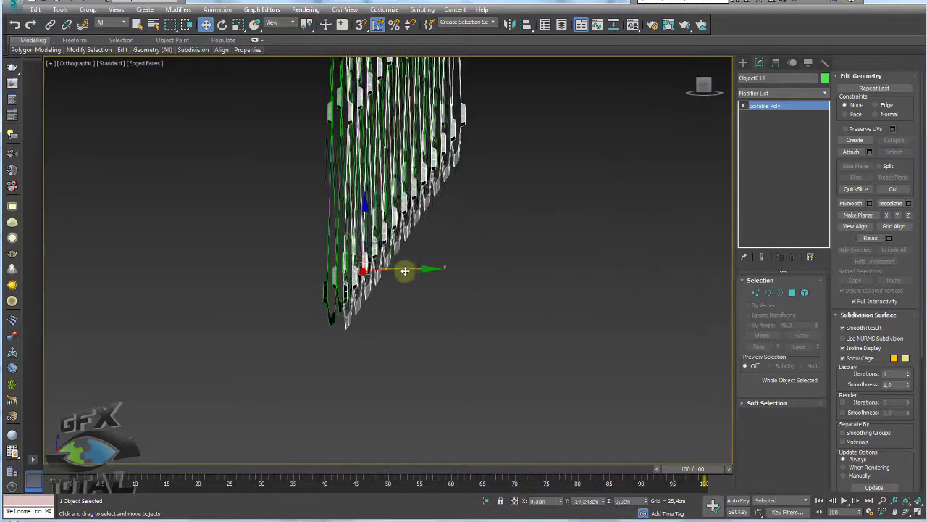
scroll(334, 278, up, 3)
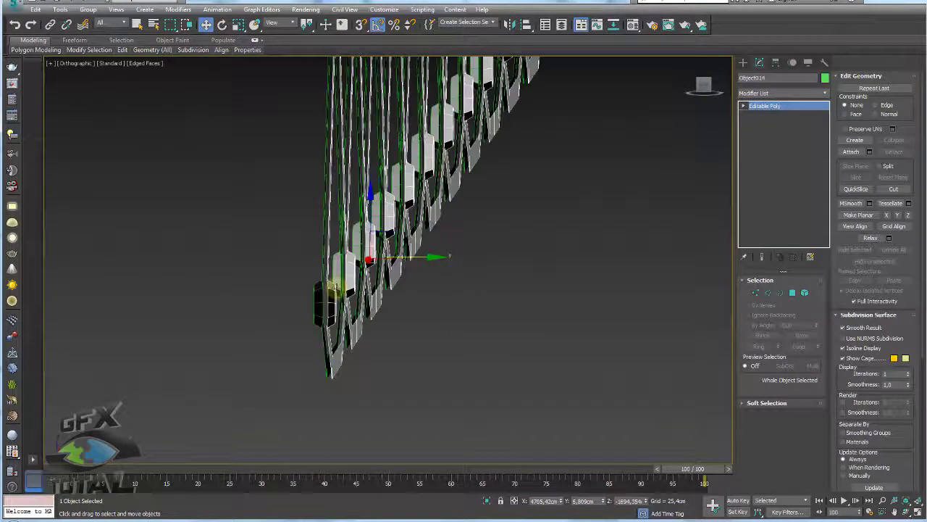
scroll(347, 276, up, 3)
mouse_move(380, 275)
alt+middle_down()
mouse_move(369, 278)
mouse_move(383, 256)
alt+middle_up()
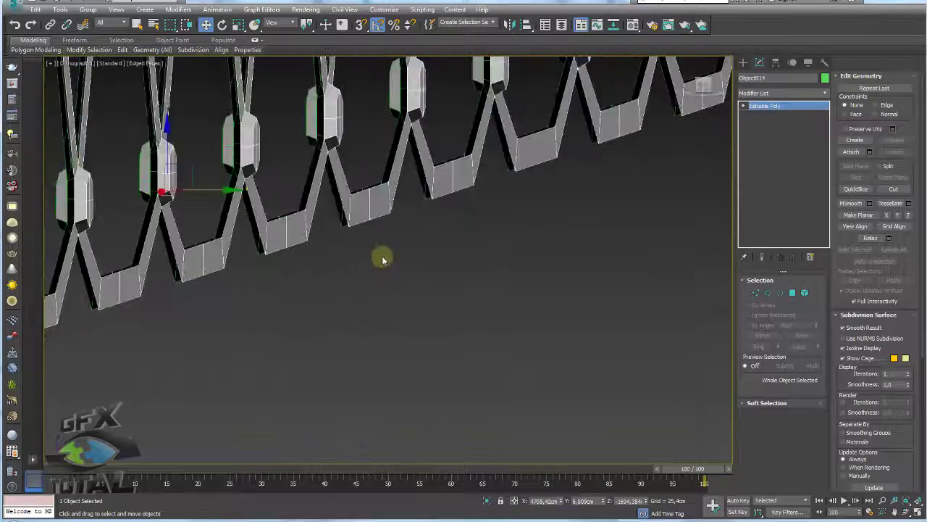
scroll(229, 191, down, 2)
scroll(265, 224, down, 2)
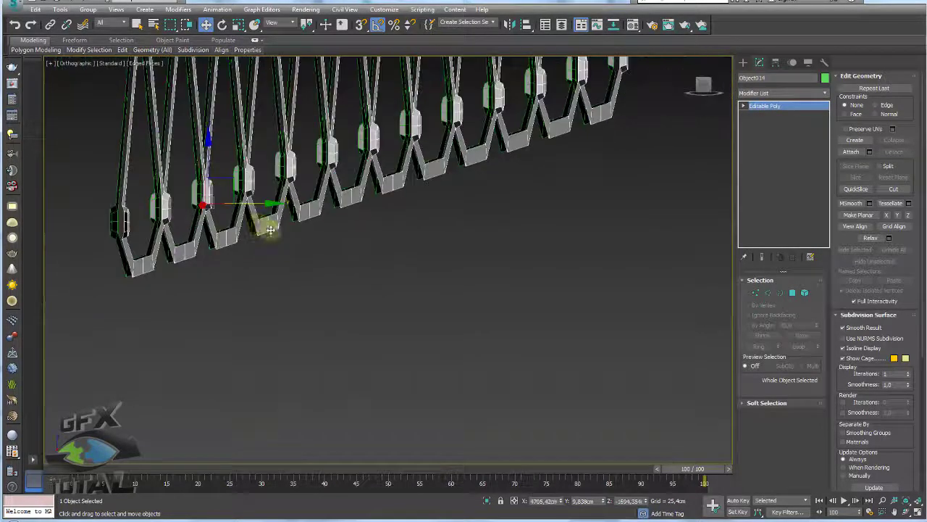
alt+middle_drag(265, 224, 297, 230)
key(p)
mouse_move(356, 232)
alt+middle_down()
mouse_move(463, 215)
mouse_move(429, 273)
mouse_move(302, 398)
mouse_move(290, 314)
mouse_move(286, 323)
mouse_move(259, 313)
mouse_move(351, 297)
alt+middle_up()
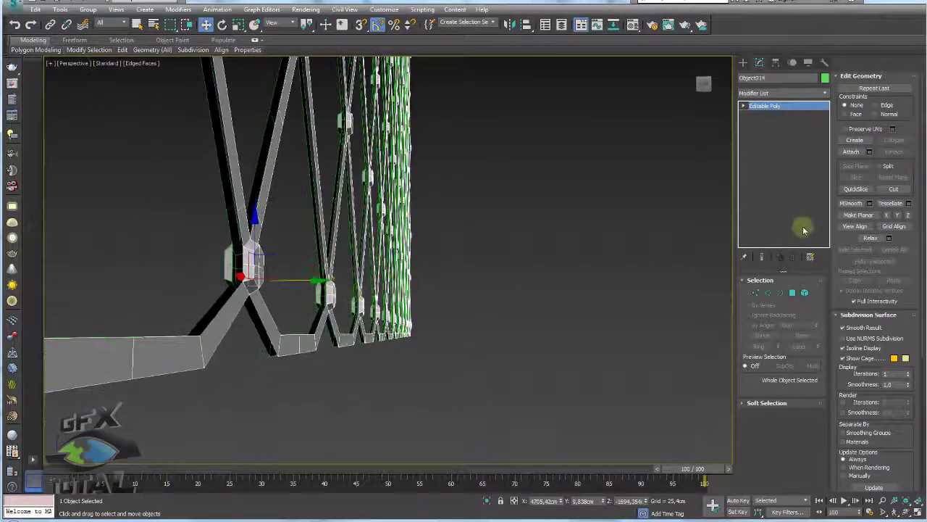
alt+middle_drag(258, 265, 300, 283)
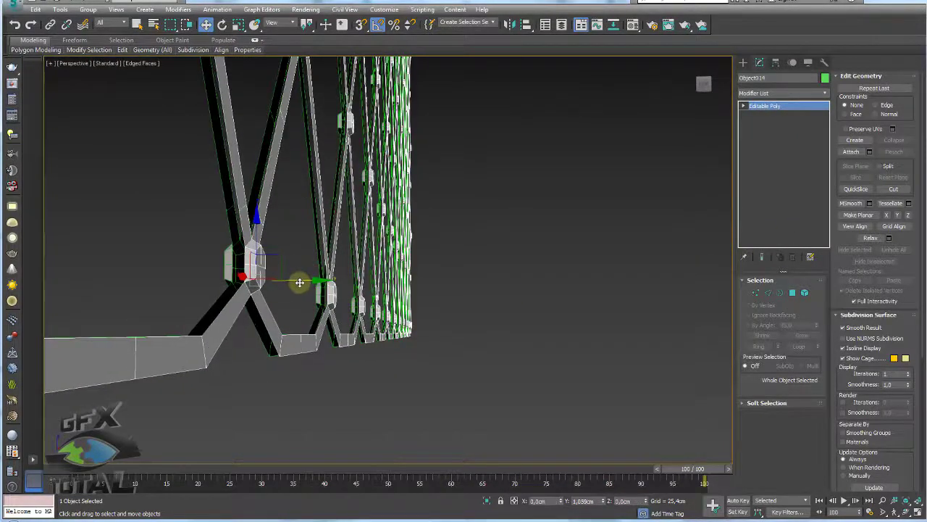
Attach the green mirrored copy to the net
click(851, 152)
click(233, 271)
alt+middle_drag(233, 271, 250, 268)
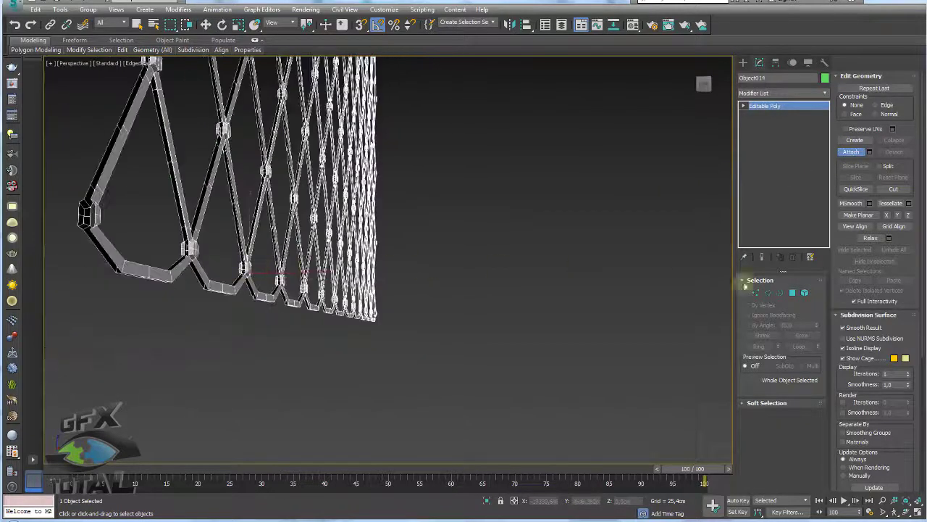
Bridge the open borders of the two halves to connect their struts
click(781, 292)
alt+middle_drag(454, 269, 497, 303)
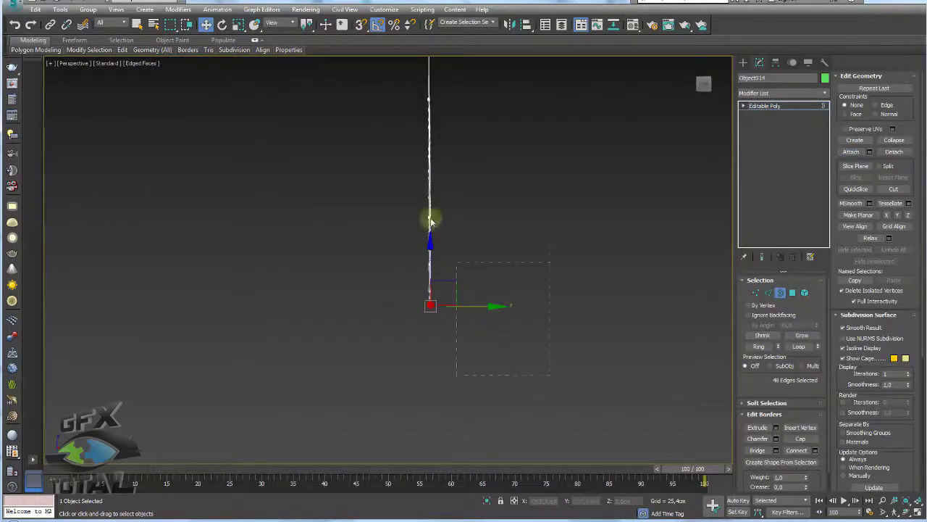
alt+middle_drag(409, 123, 543, 179)
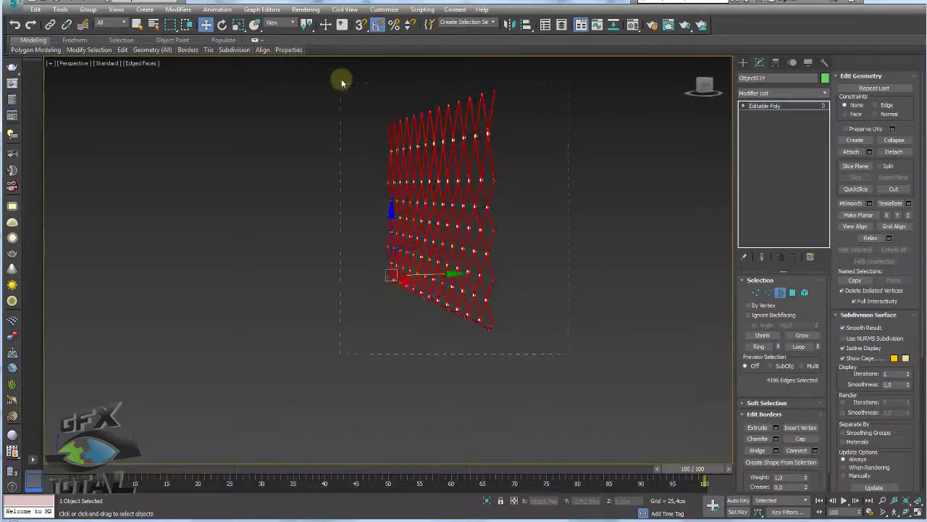
mouse_move(449, 128)
alt+middle_down()
mouse_move(559, 147)
mouse_move(600, 180)
alt+middle_up()
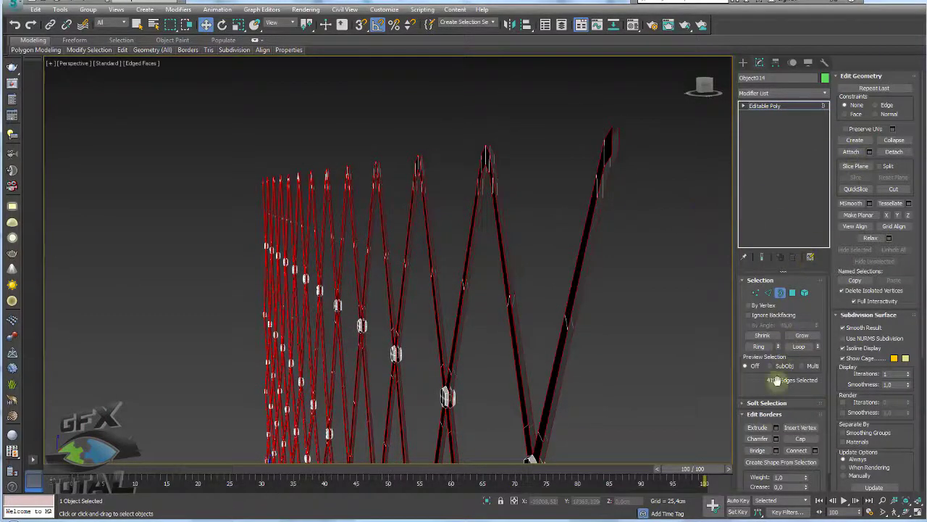
click(757, 450)
mouse_move(662, 296)
alt+middle_down()
mouse_move(599, 173)
mouse_move(630, 180)
mouse_move(604, 180)
mouse_move(616, 229)
mouse_move(531, 111)
mouse_move(528, 128)
alt+middle_up()
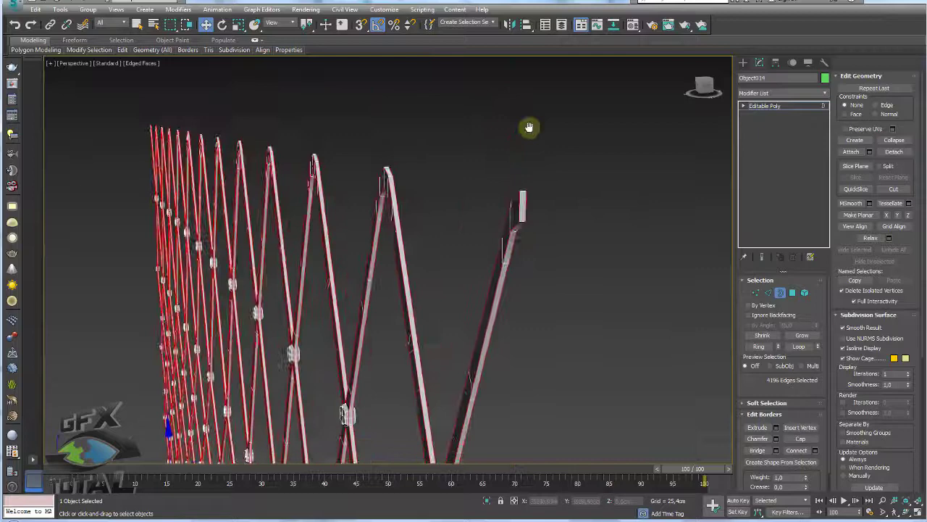
click(793, 293)
In Front view, box-select the end-cap polygons along the lattice's right edge
click(521, 210)
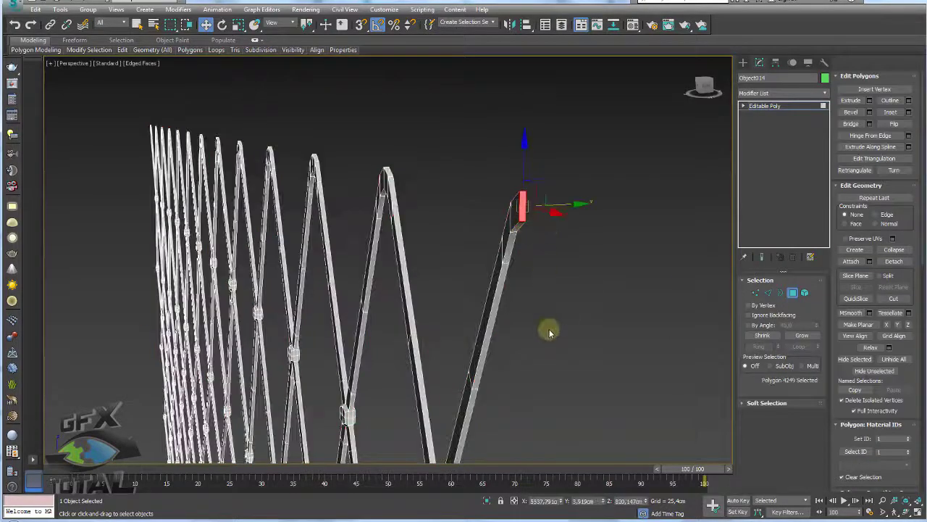
mouse_move(542, 340)
alt+middle_down()
mouse_move(530, 294)
mouse_move(512, 368)
mouse_move(506, 316)
alt+middle_up()
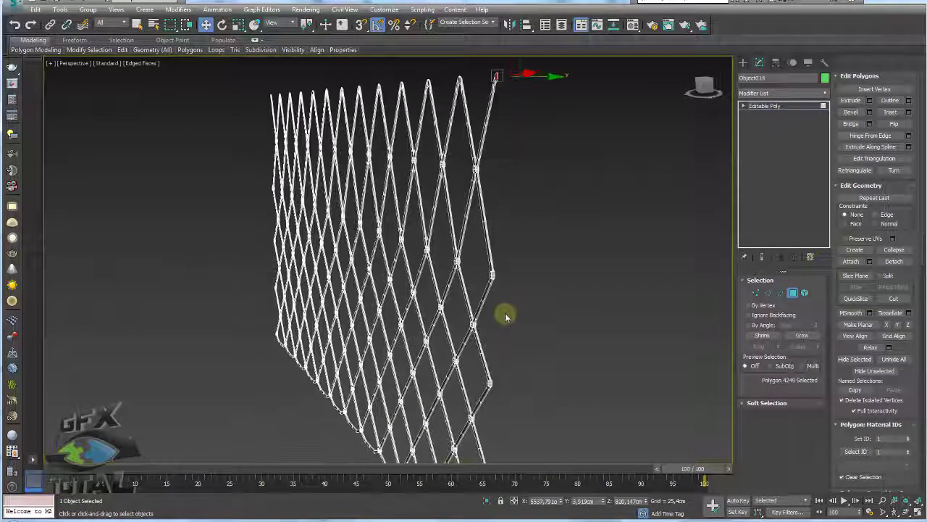
key(f)
key(z)
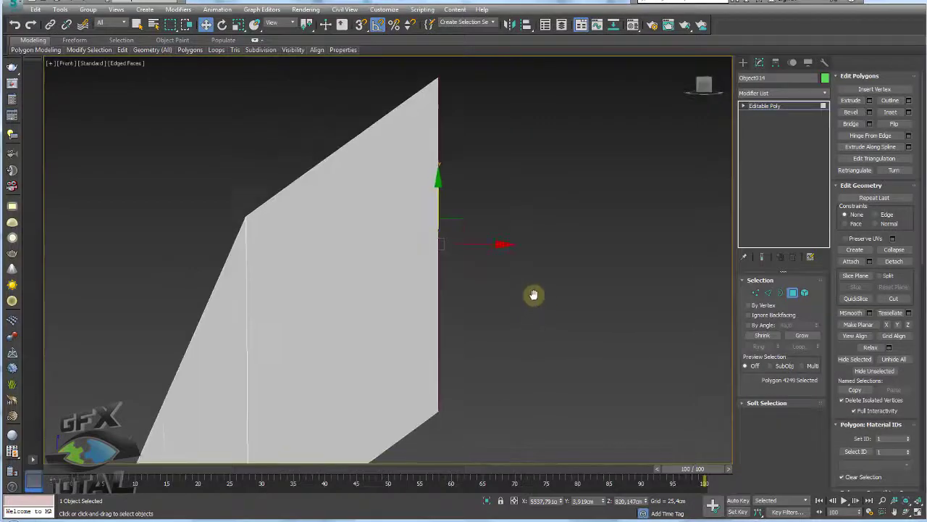
scroll(582, 327, down, 3)
scroll(587, 348, down, 2)
scroll(565, 289, down, 2)
scroll(573, 246, down, 3)
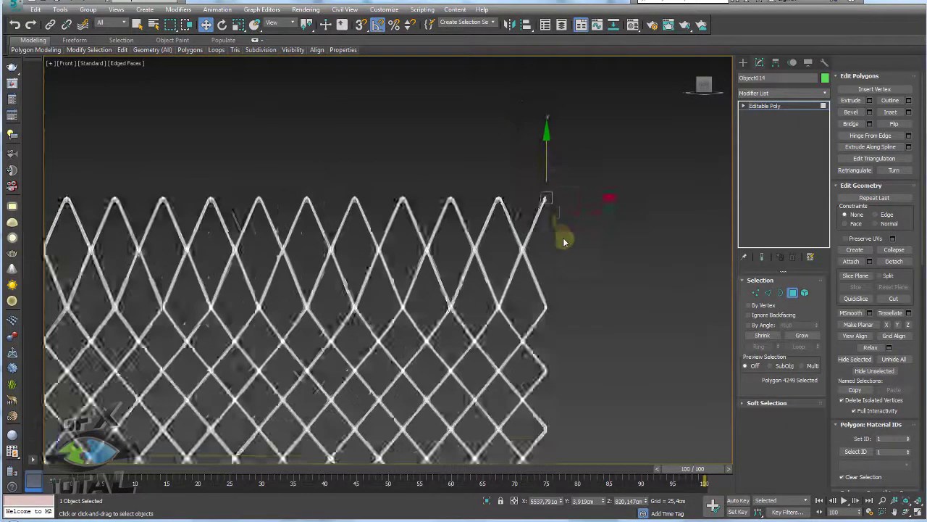
scroll(594, 263, down, 1)
drag(633, 204, 565, 411)
drag(558, 451, 557, 450)
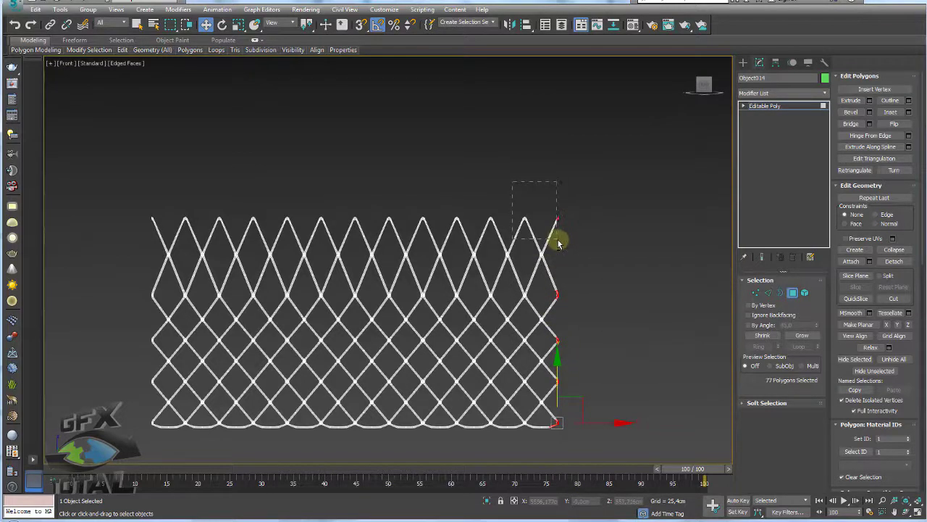
Select the end faces of the strut tips at a lattice joint
scroll(502, 135, up, 2)
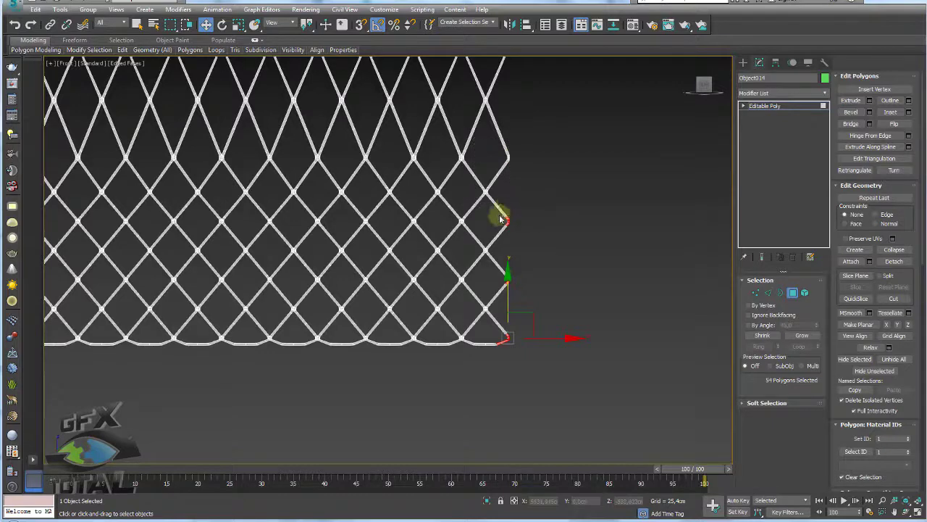
scroll(500, 219, up, 2)
scroll(491, 247, up, 1)
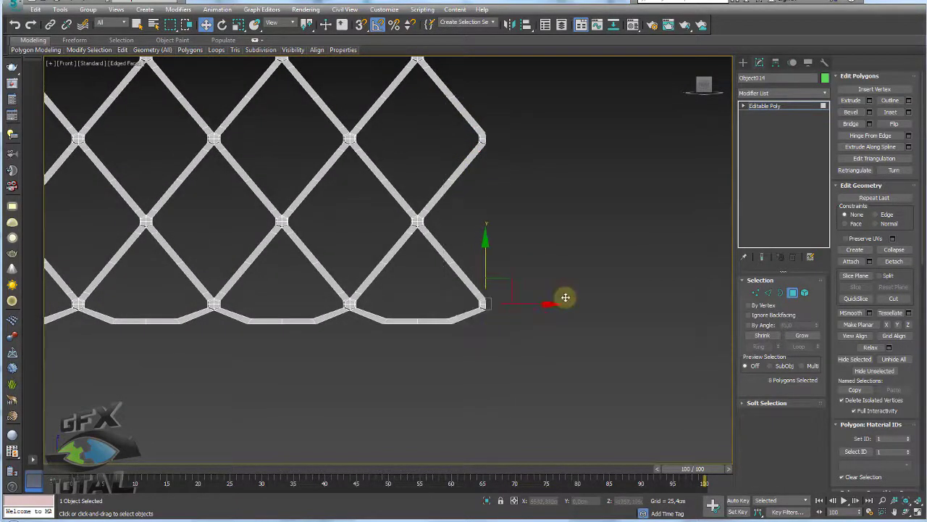
mouse_move(565, 298)
alt+middle_down()
mouse_move(531, 302)
mouse_move(545, 189)
alt+middle_up()
scroll(499, 232, up, 1)
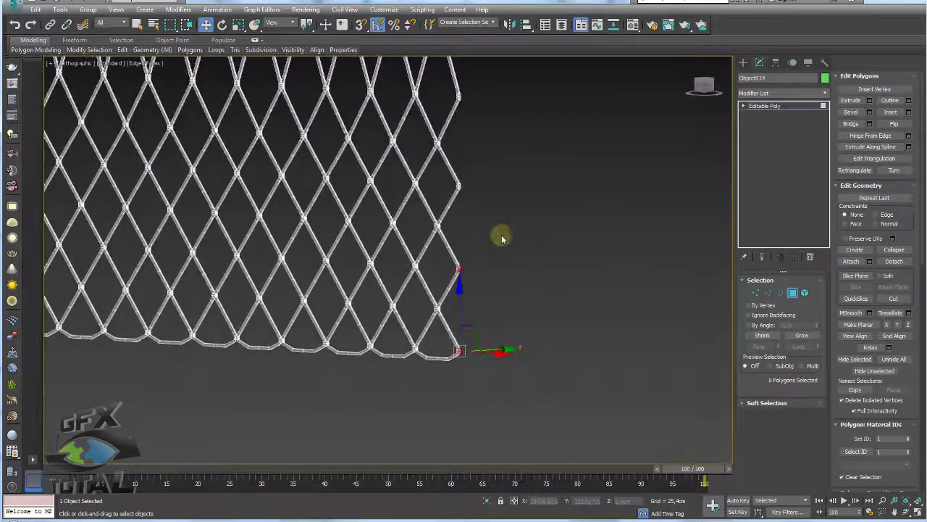
scroll(464, 206, up, 1)
scroll(439, 187, up, 2)
scroll(430, 181, up, 1)
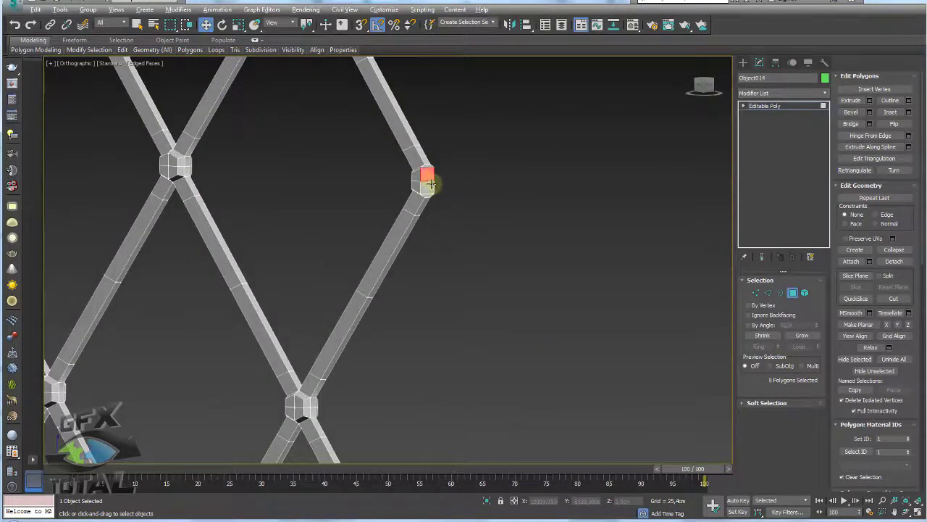
scroll(431, 184, up, 2)
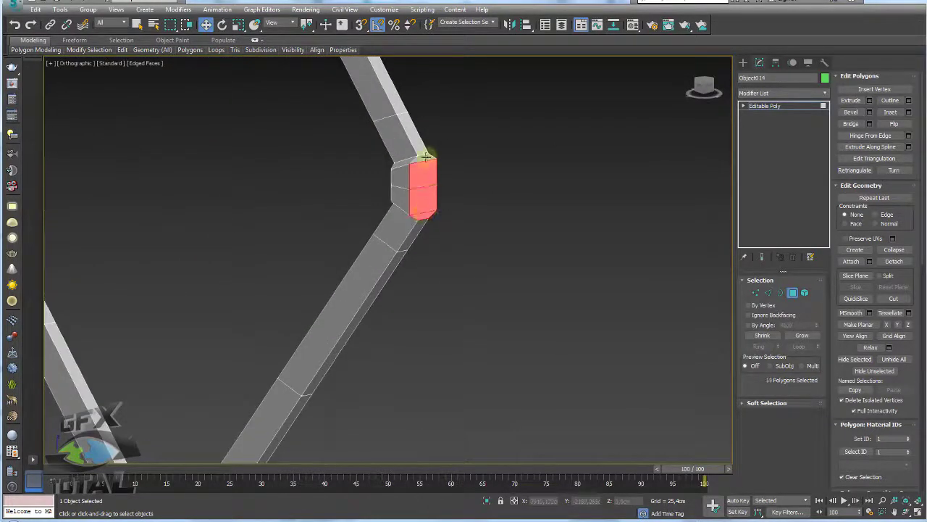
scroll(428, 155, down, 2)
scroll(440, 201, down, 2)
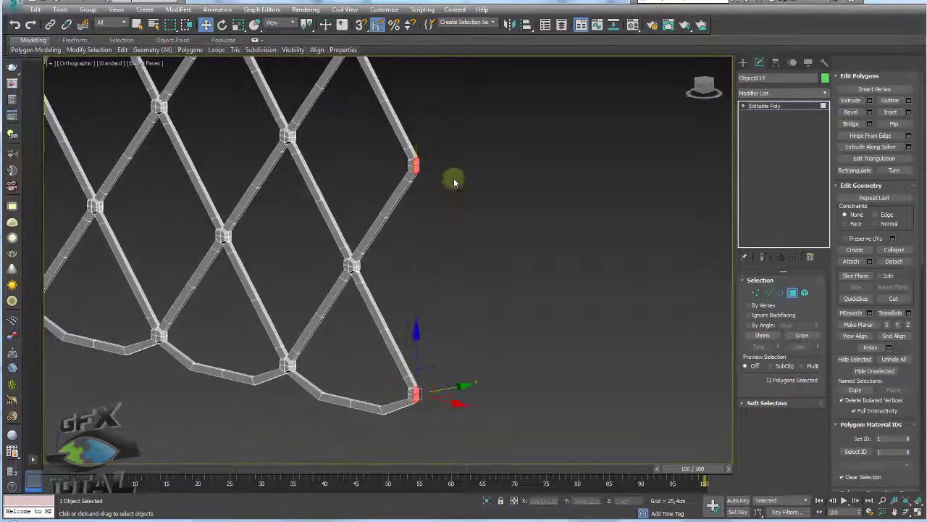
scroll(474, 221, down, 2)
alt+middle_drag(474, 221, 449, 236)
scroll(429, 248, up, 4)
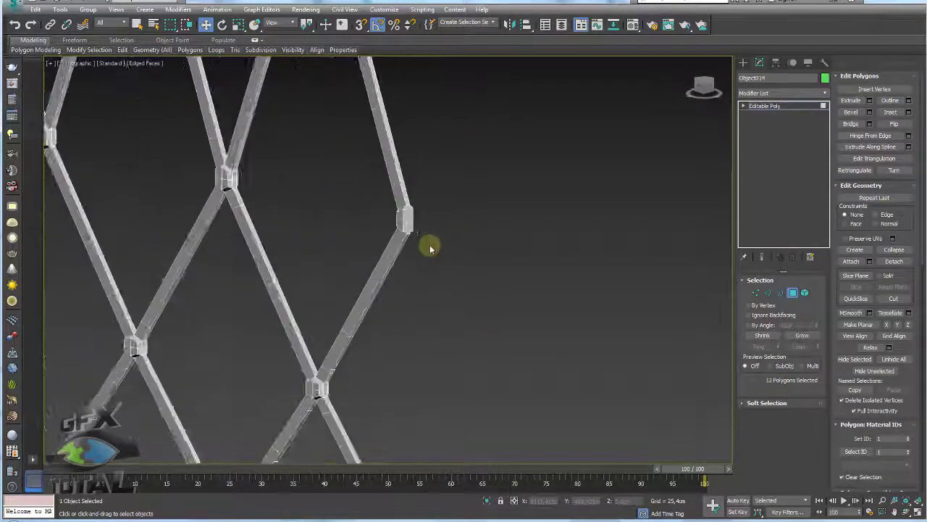
scroll(429, 249, up, 3)
ctrl+click(389, 217)
ctrl+click(388, 133)
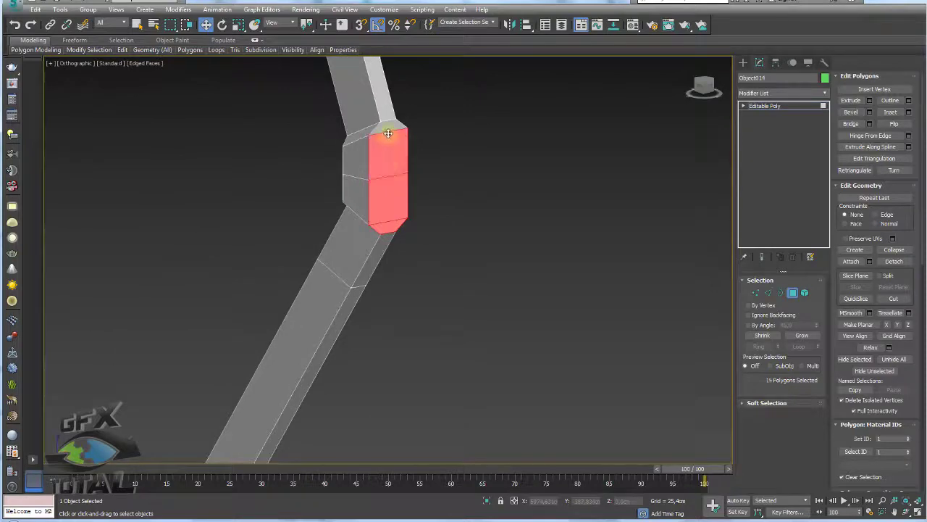
Inspect the lattice's left edge in Front view, then clear the face selection
scroll(386, 129, down, 4)
mouse_move(406, 224)
alt+middle_down()
mouse_move(412, 311)
mouse_move(427, 241)
alt+middle_up()
scroll(413, 230, up, 3)
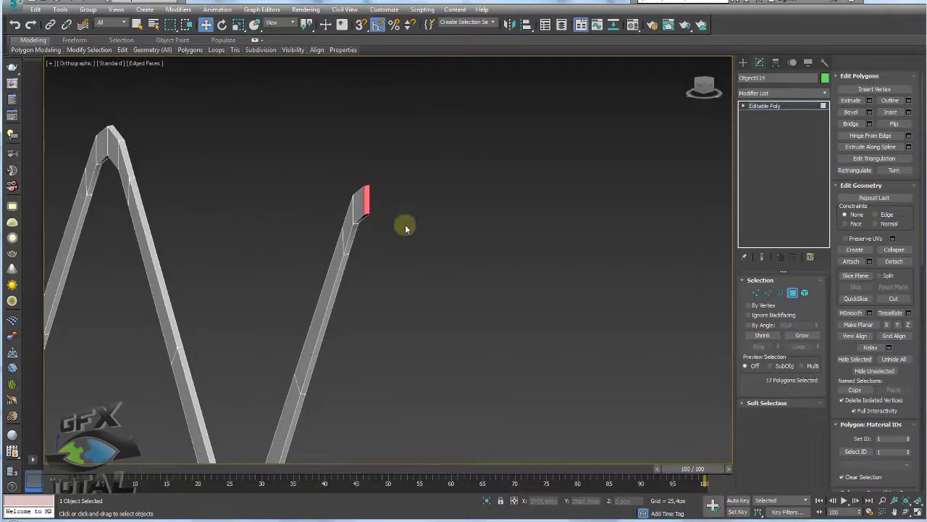
scroll(405, 229, down, 4)
alt+middle_drag(489, 425, 468, 271)
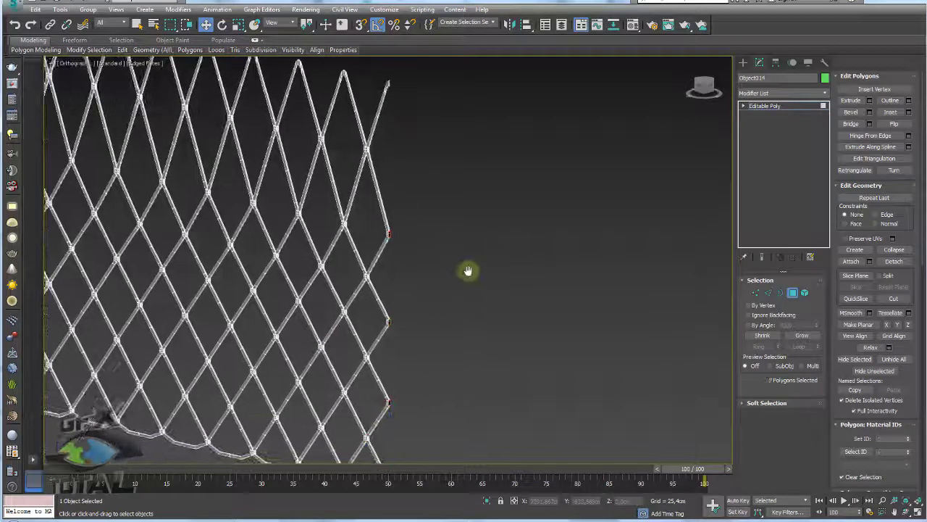
scroll(468, 271, down, 4)
alt+middle_drag(311, 226, 341, 207)
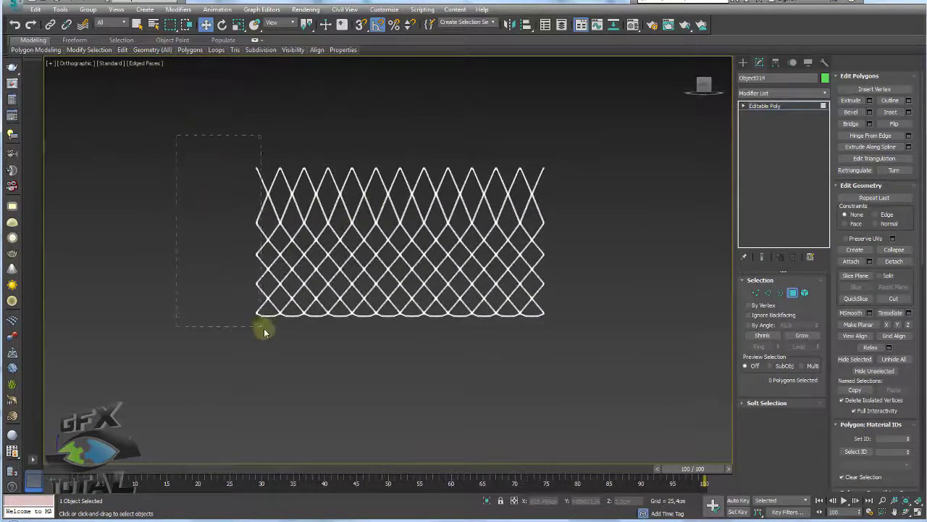
key(f)
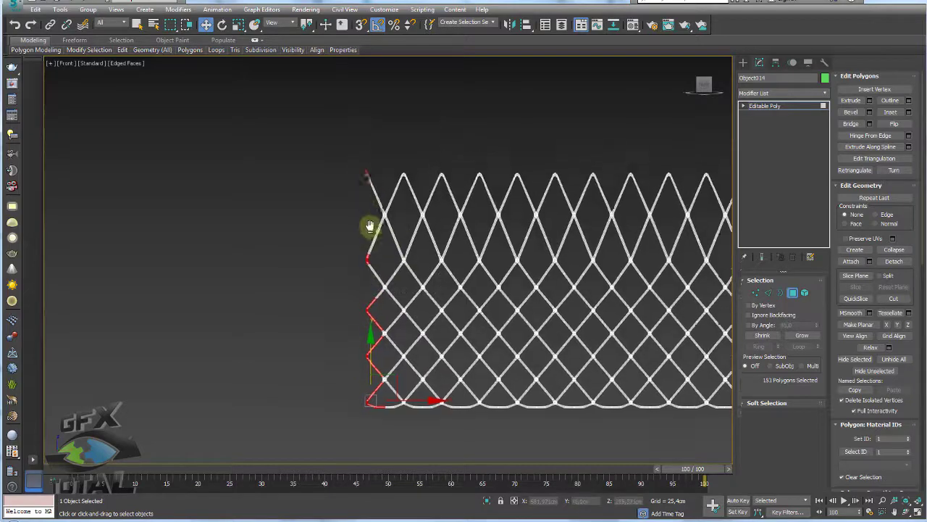
scroll(369, 223, up, 4)
scroll(404, 83, up, 2)
middle_drag(434, 186, 410, 202)
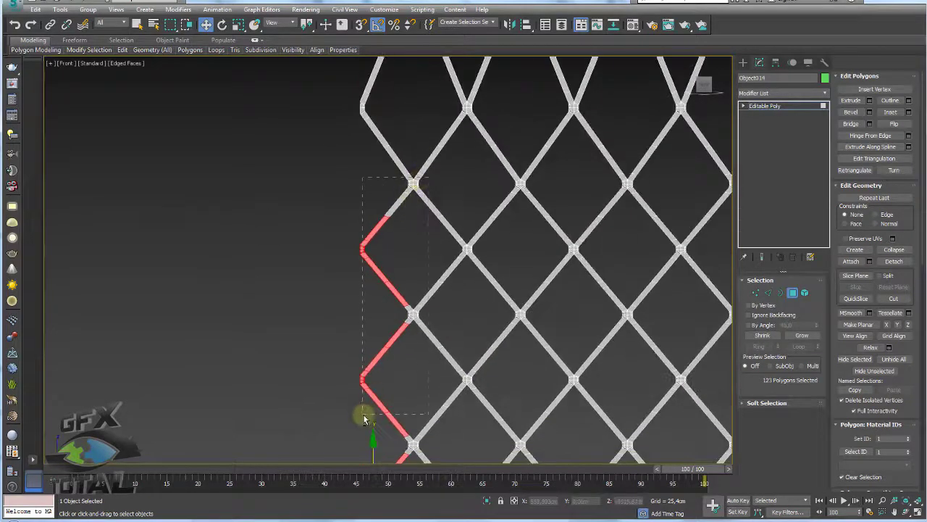
mouse_move(362, 414)
middle_down()
mouse_move(348, 266)
mouse_move(444, 221)
mouse_move(408, 356)
mouse_move(420, 348)
middle_up()
click(422, 385)
scroll(422, 384, down, 3)
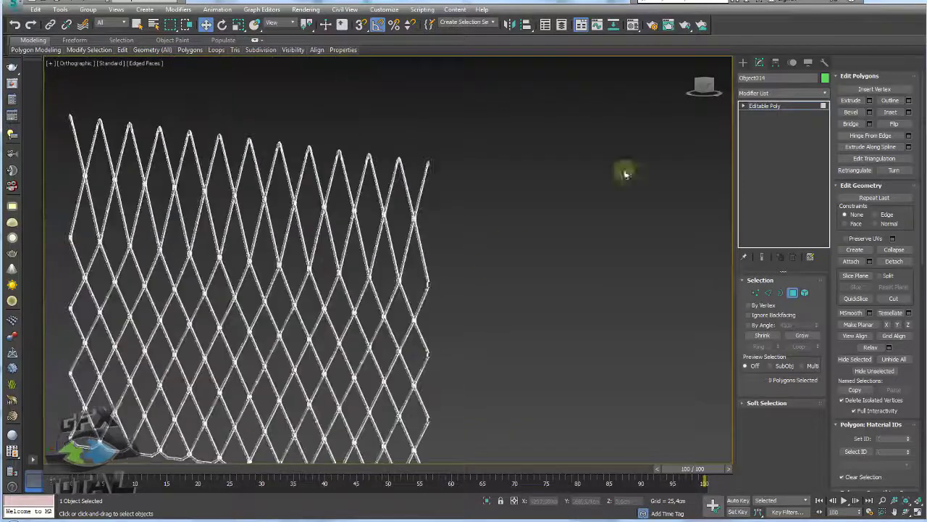
Add a Bend modifier to the lattice, bending around X with a 360 angle
click(788, 106)
mouse_move(587, 196)
alt+middle_down()
mouse_move(524, 193)
mouse_move(544, 244)
mouse_move(586, 249)
mouse_move(592, 217)
alt+middle_up()
click(789, 95)
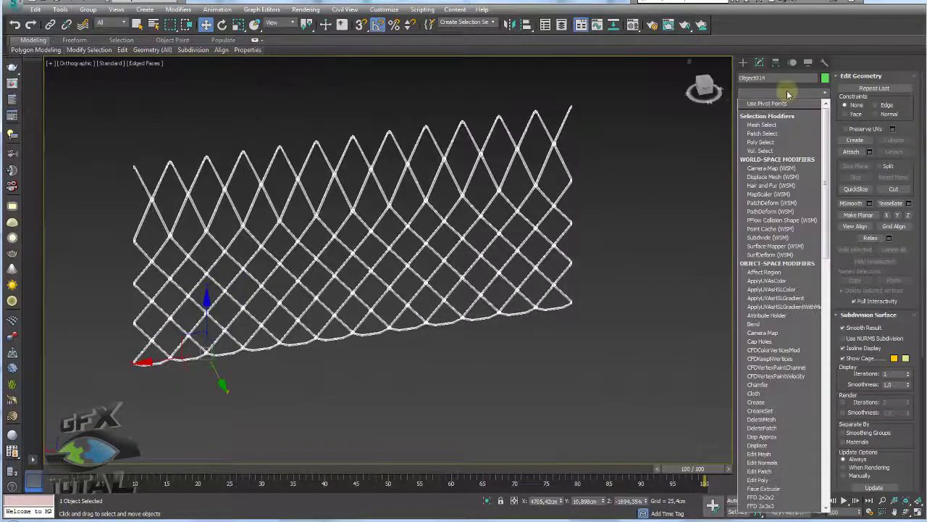
click(755, 324)
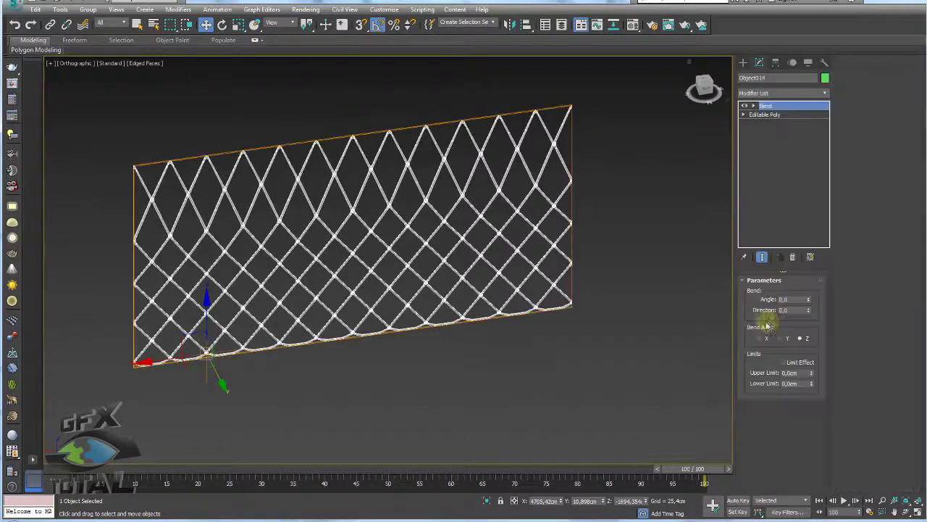
drag(809, 302, 797, 331)
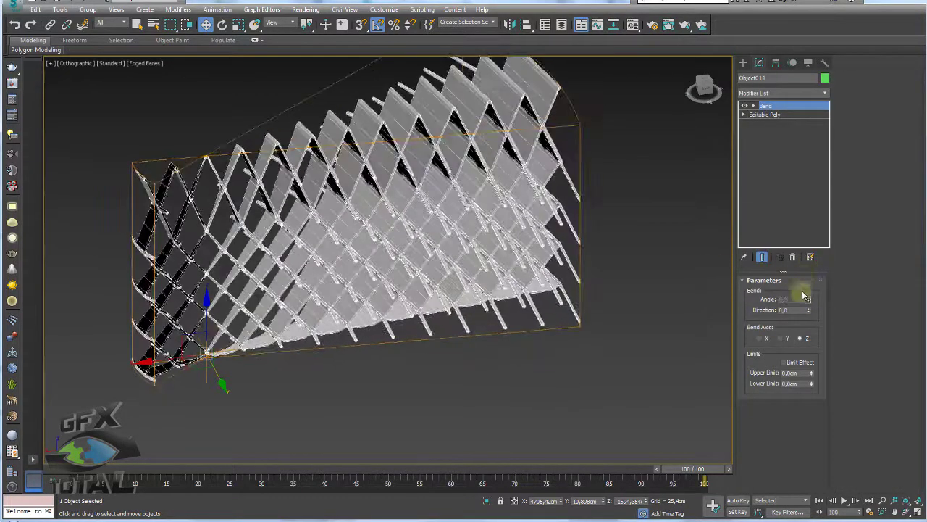
click(783, 340)
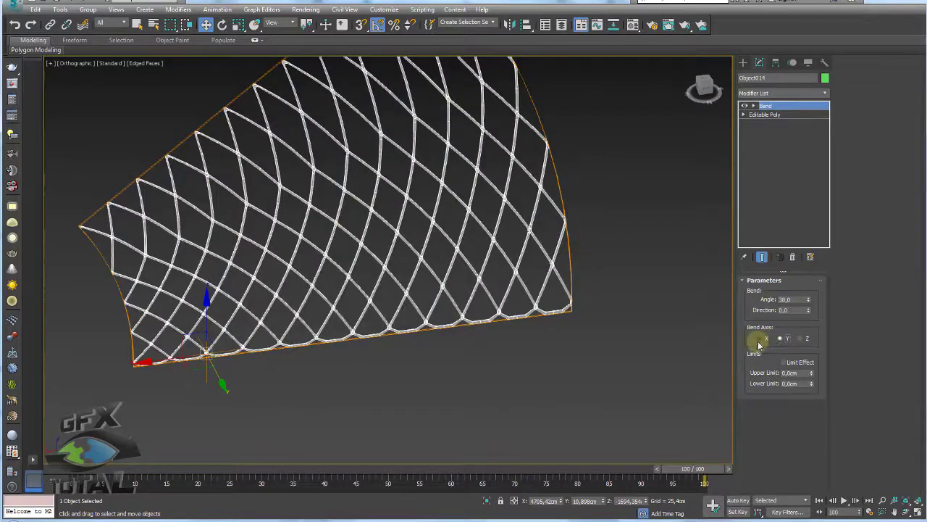
click(759, 339)
drag(809, 299, 803, 15)
double_click(786, 299)
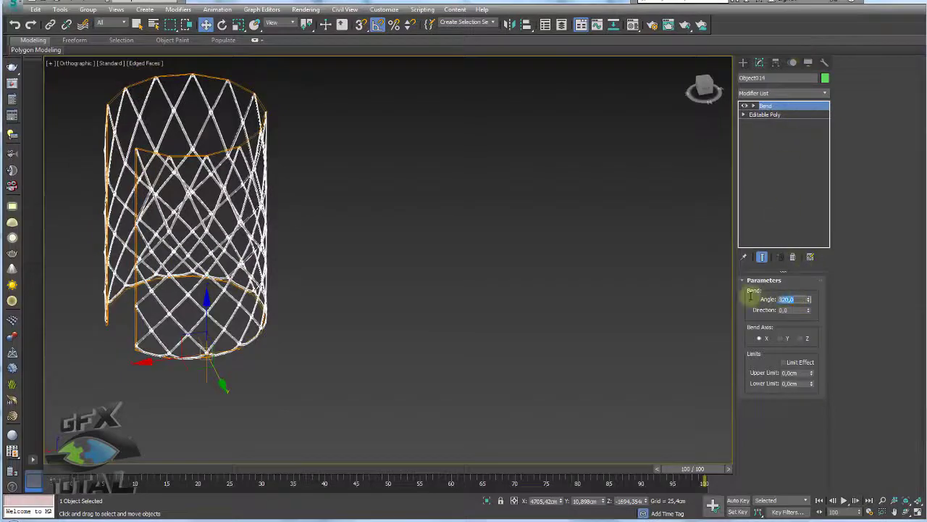
key(Return)
Fine-tune the bend angle so the net cylinder's seam closes
middle_drag(227, 218, 356, 228)
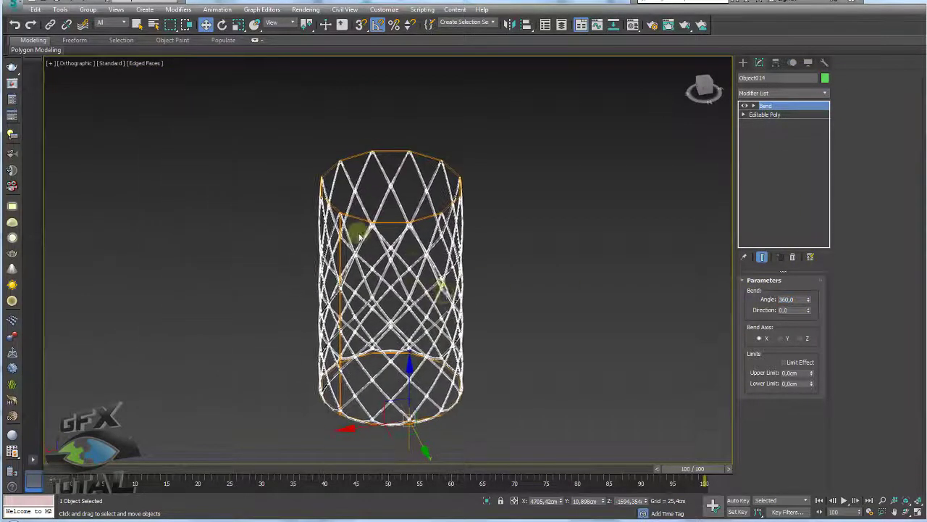
scroll(356, 228, up, 5)
scroll(376, 239, up, 3)
scroll(346, 215, up, 5)
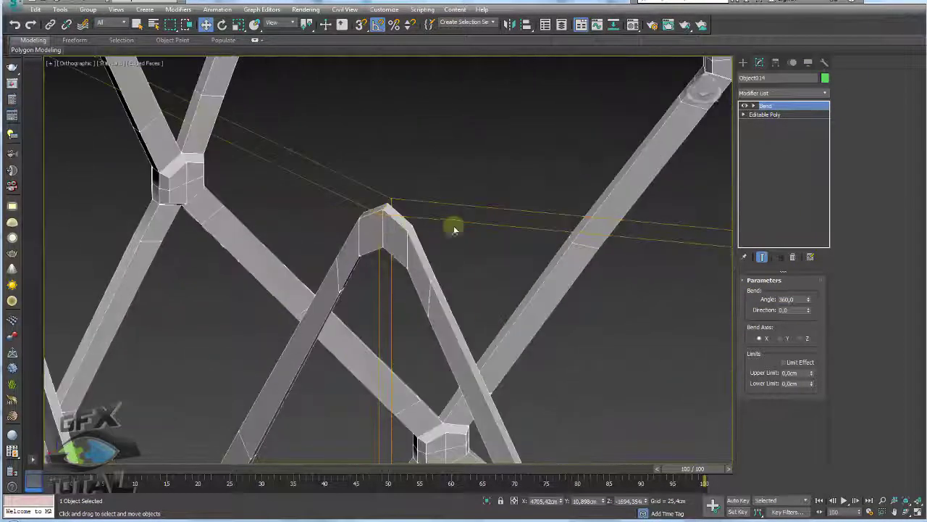
drag(807, 297, 813, 301)
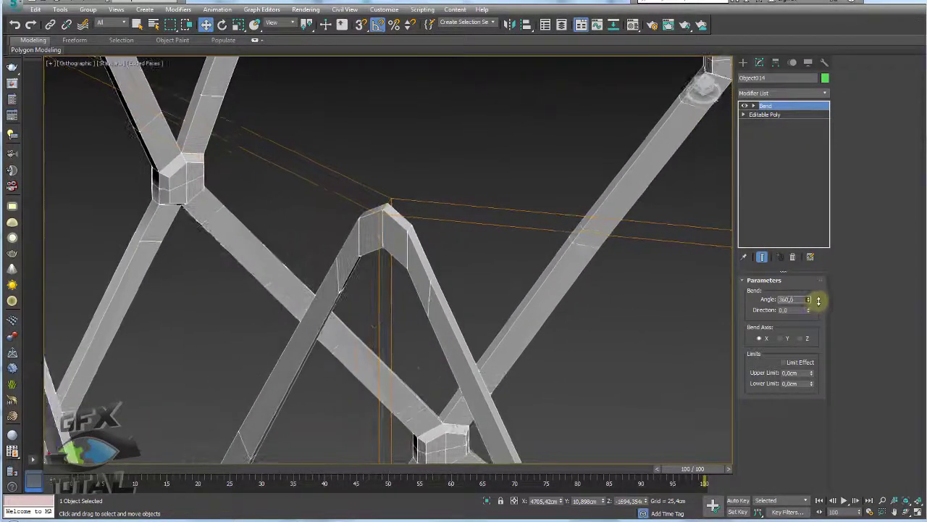
scroll(538, 319, down, 3)
scroll(538, 319, down, 2)
scroll(517, 311, down, 2)
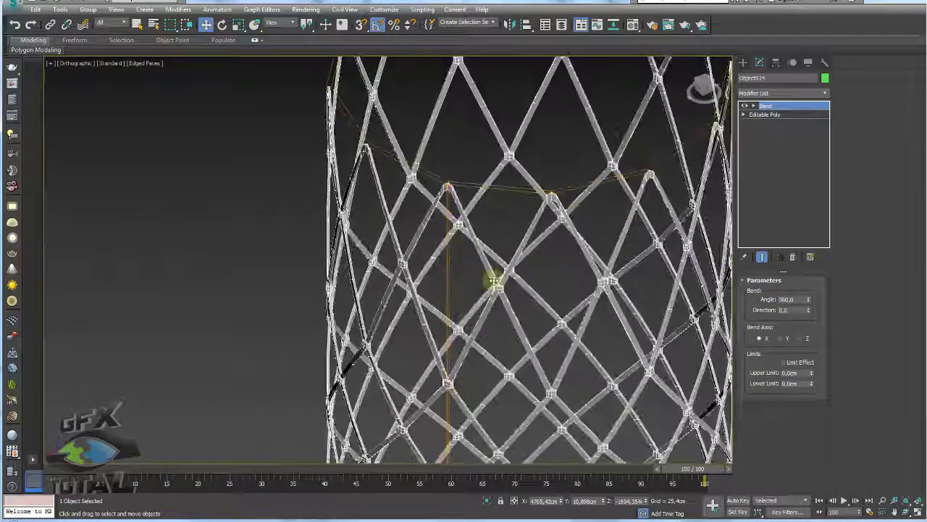
scroll(494, 278, down, 2)
scroll(518, 326, down, 2)
alt+middle_drag(539, 319, 518, 268)
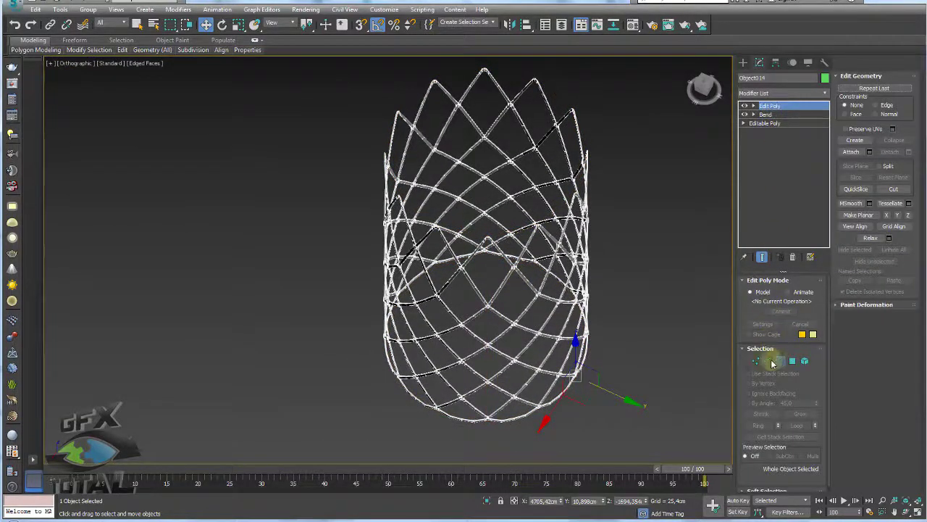
Select the open borders along the net cylinder's seam
click(779, 360)
alt+middle_drag(563, 279, 573, 290)
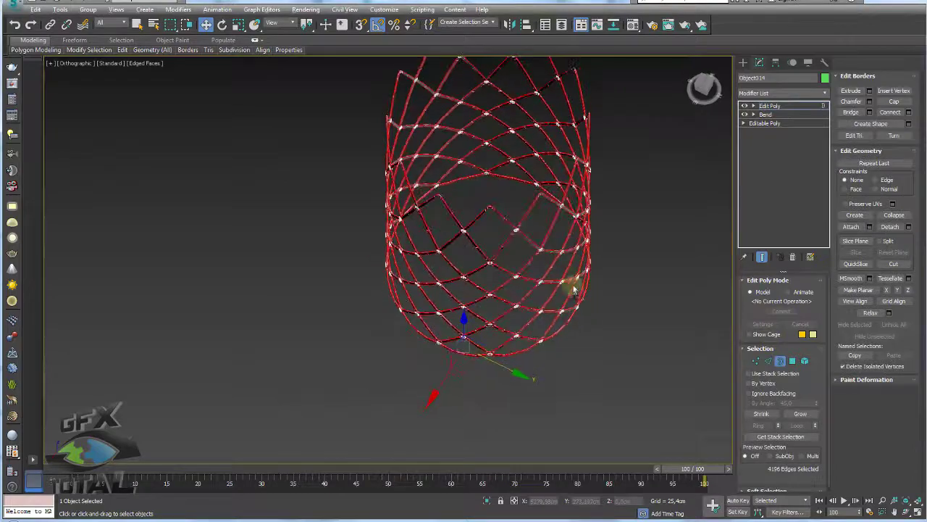
click(439, 190)
scroll(494, 209, up, 4)
scroll(491, 194, up, 2)
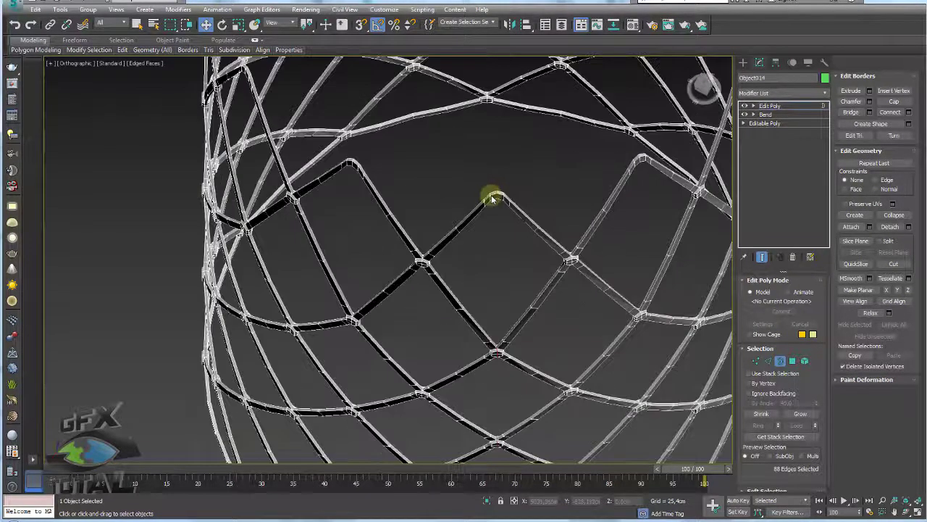
scroll(495, 199, up, 3)
scroll(510, 200, up, 2)
scroll(490, 343, up, 1)
scroll(491, 343, up, 2)
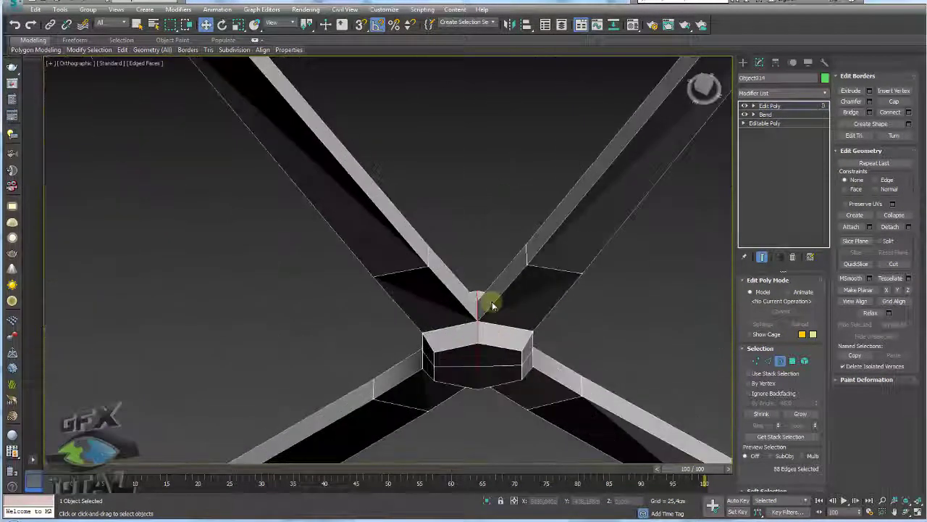
scroll(500, 387, down, 5)
mouse_move(500, 387)
middle_down()
mouse_move(484, 186)
mouse_move(477, 268)
mouse_move(499, 355)
middle_up()
scroll(499, 355, up, 2)
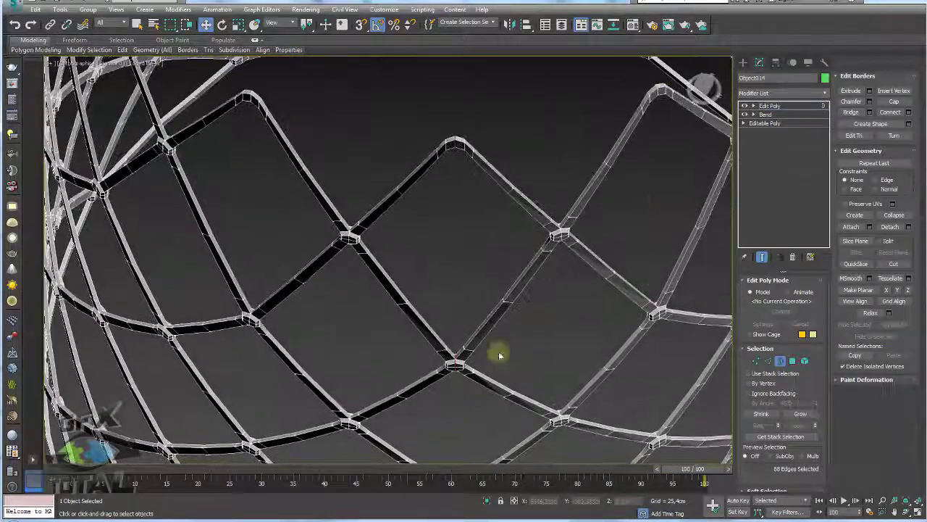
middle_drag(483, 230, 487, 277)
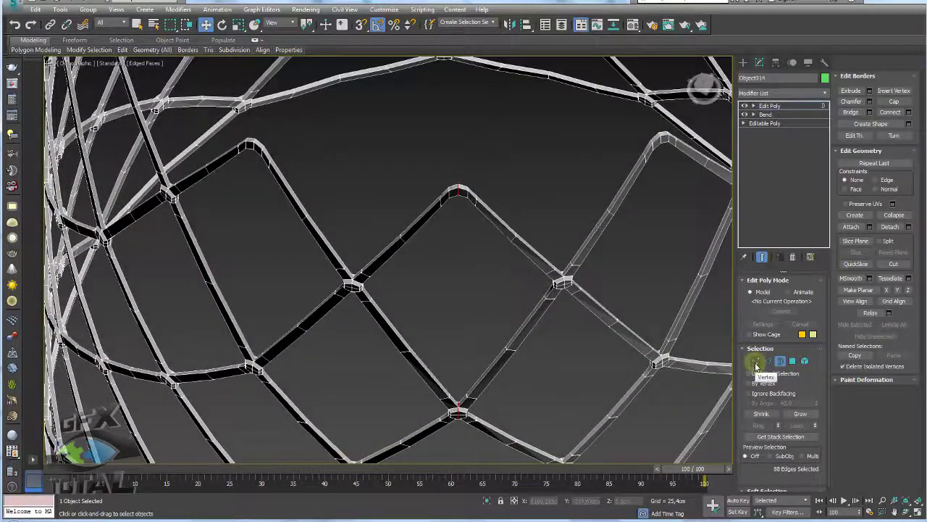
Move the diamond peak vertex and a junction vertex to reshape the lattice, then return to object level
click(757, 362)
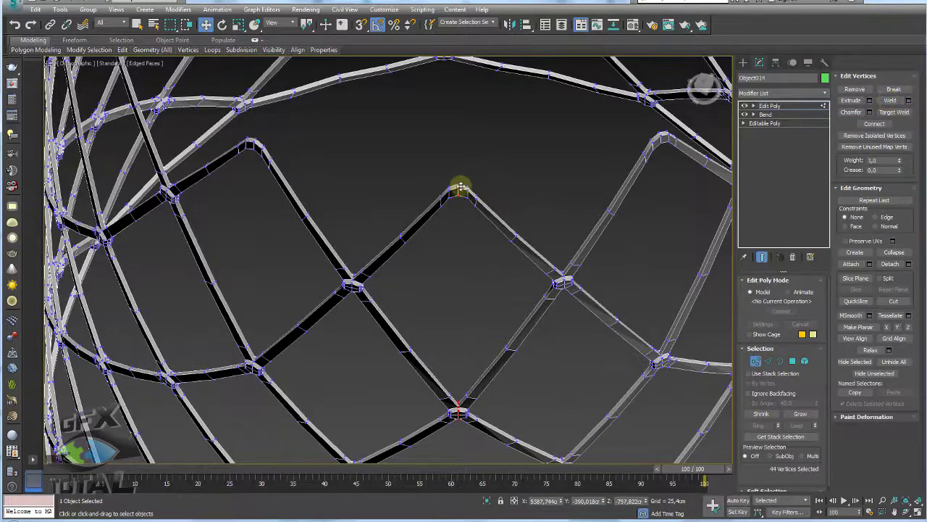
scroll(461, 187, up, 4)
scroll(459, 190, up, 3)
click(456, 210)
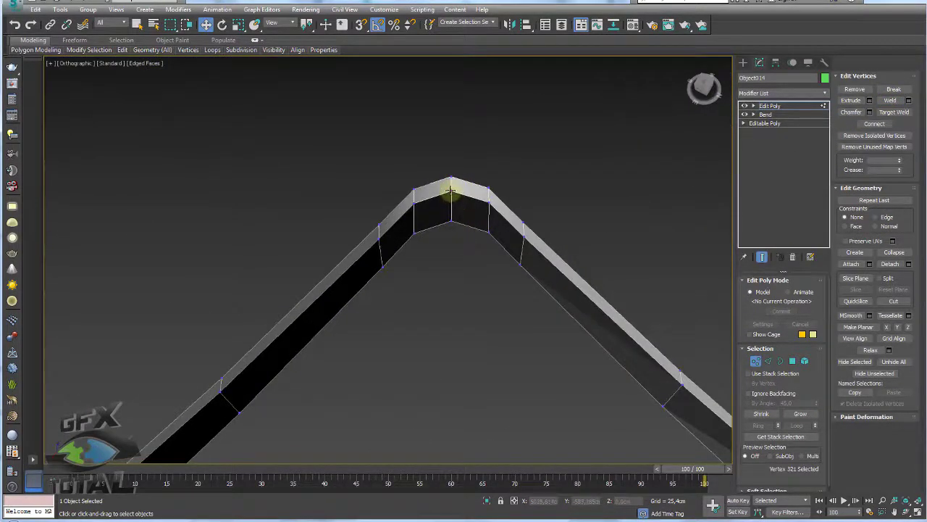
click(451, 190)
mouse_move(451, 206)
mouse_down()
mouse_move(482, 251)
mouse_move(434, 204)
mouse_up()
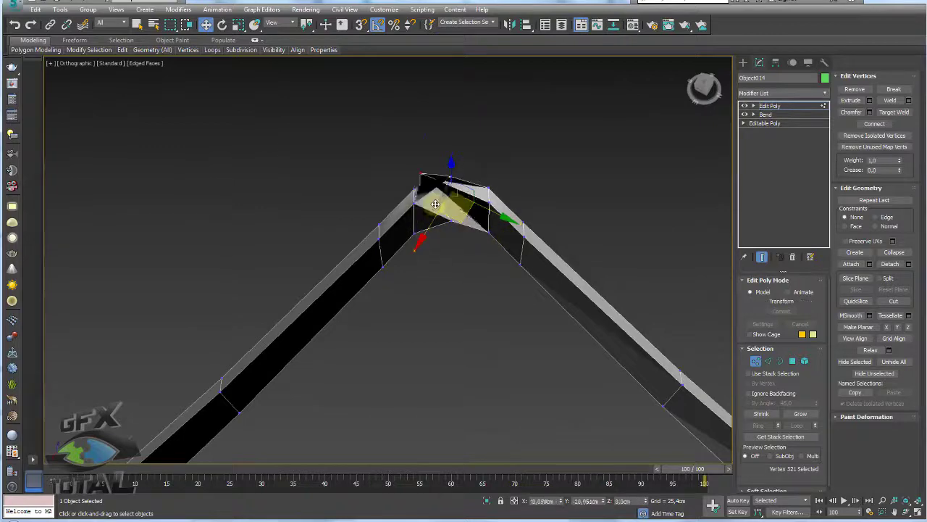
alt+middle_drag(480, 239, 439, 261)
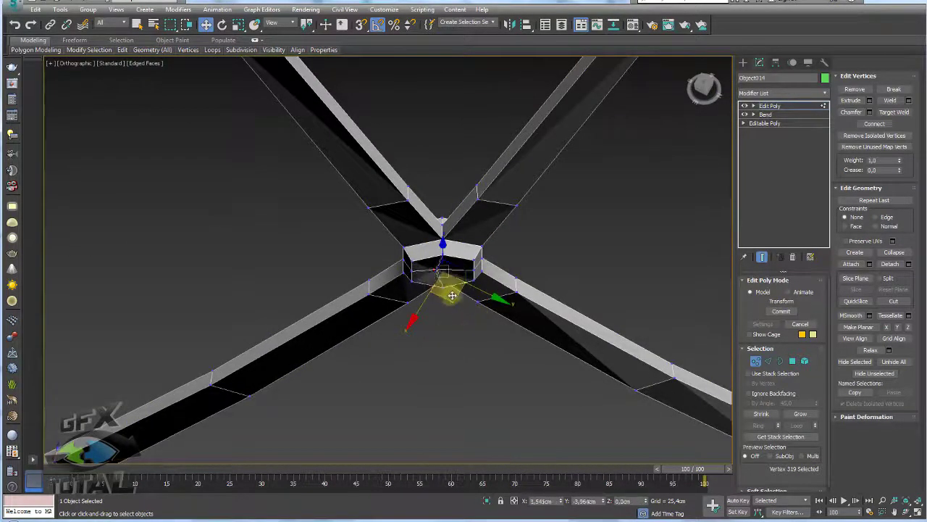
alt+middle_drag(531, 276, 520, 250)
scroll(520, 250, down, 5)
click(769, 106)
mouse_move(673, 149)
alt+middle_down()
mouse_move(513, 201)
mouse_move(514, 229)
mouse_move(466, 182)
mouse_move(414, 227)
alt+middle_up()
Reset the timeline to frame 0 and toggle Affect Pivot Only in the net's Hierarchy settings
scroll(459, 288, down, 5)
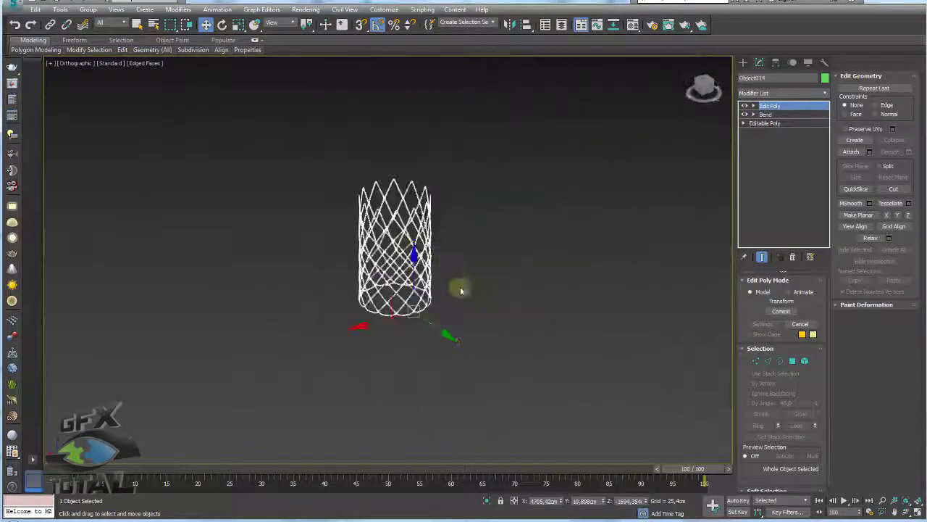
middle_drag(489, 460, 524, 354)
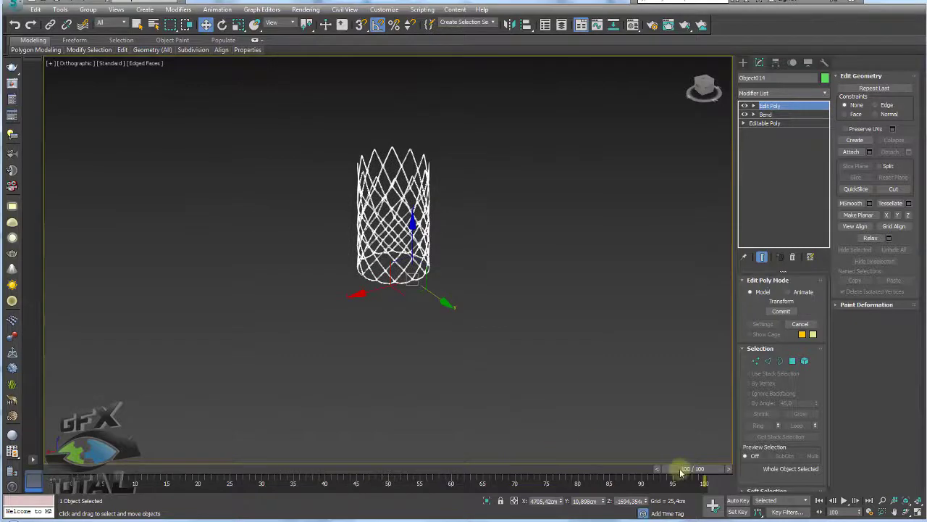
drag(681, 473, 69, 472)
scroll(416, 355, down, 3)
right_click(495, 338)
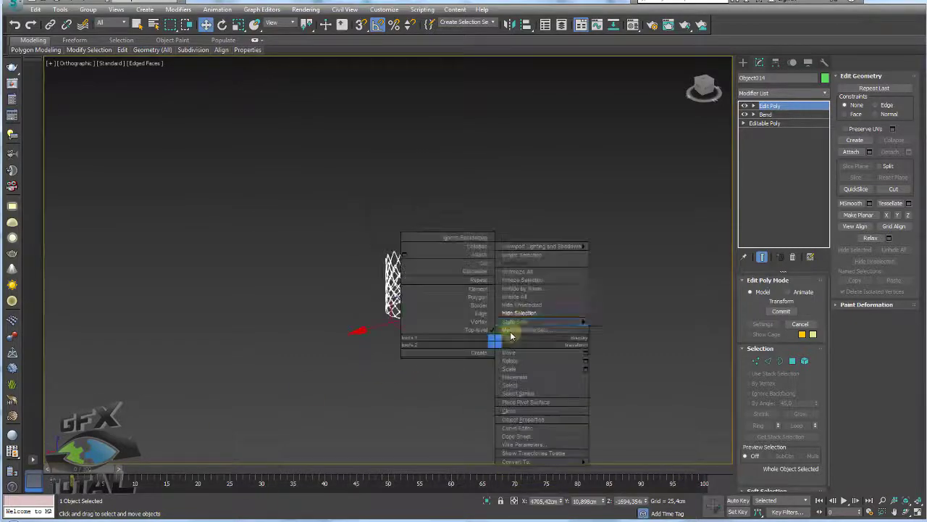
click(520, 306)
mouse_move(466, 296)
alt+middle_down()
mouse_move(574, 323)
mouse_move(587, 313)
alt+middle_up()
click(775, 63)
click(782, 131)
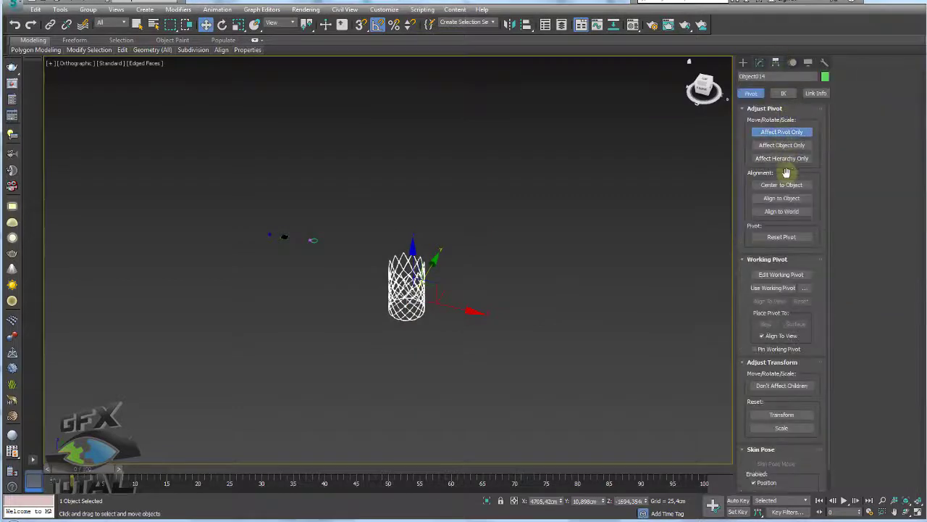
click(783, 132)
Align the net's pivot to the rim's pivot with Align (Alt+A) to centre it on the hoop
alt+middle_drag(698, 166, 591, 216)
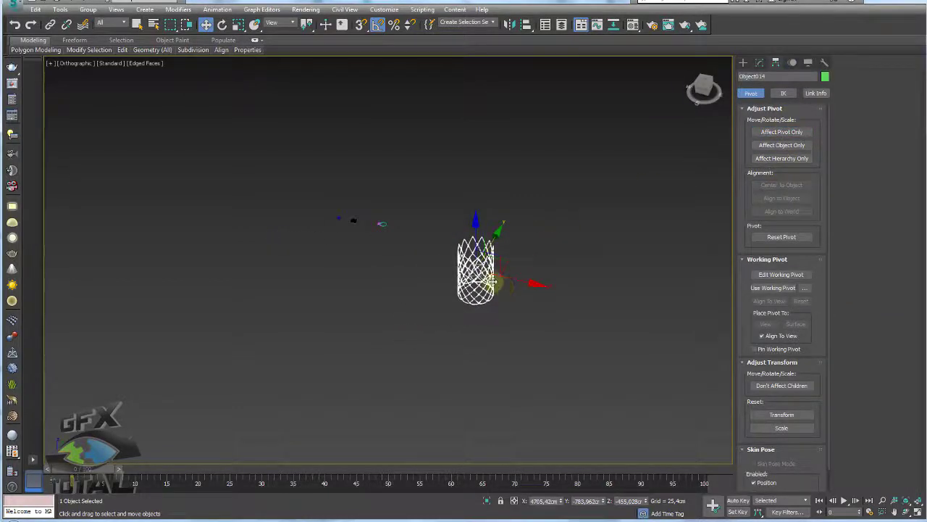
alt+middle_drag(493, 281, 496, 284)
scroll(388, 275, up, 3)
scroll(393, 253, up, 2)
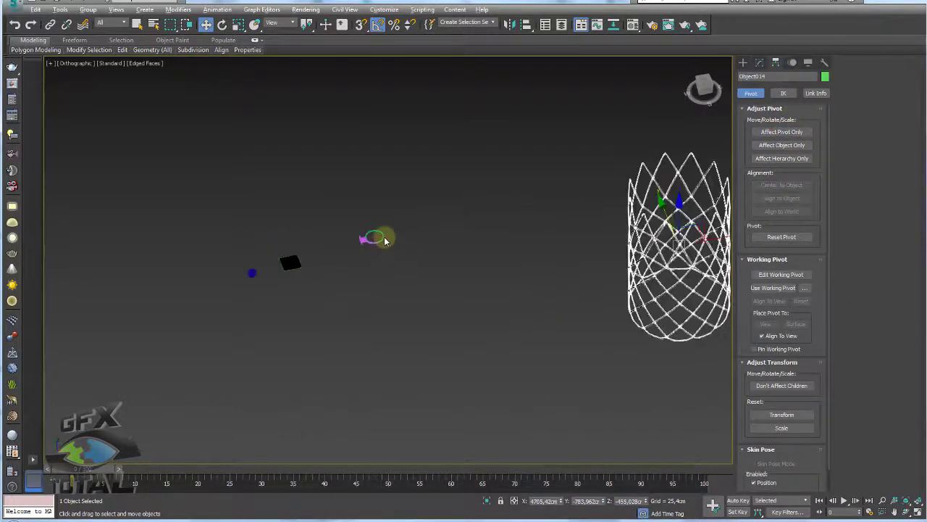
key(alt+a)
click(382, 238)
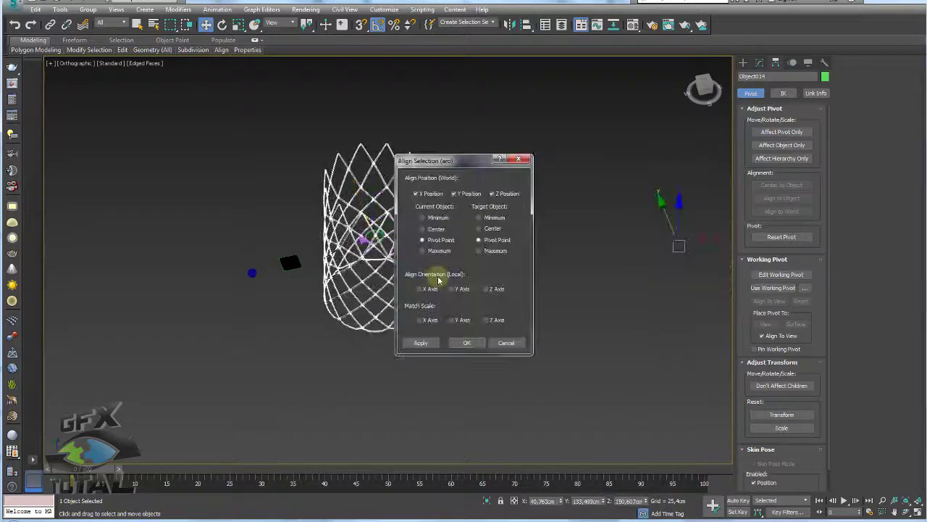
click(472, 341)
Scale the net down to about 96%
scroll(406, 343, down, 3)
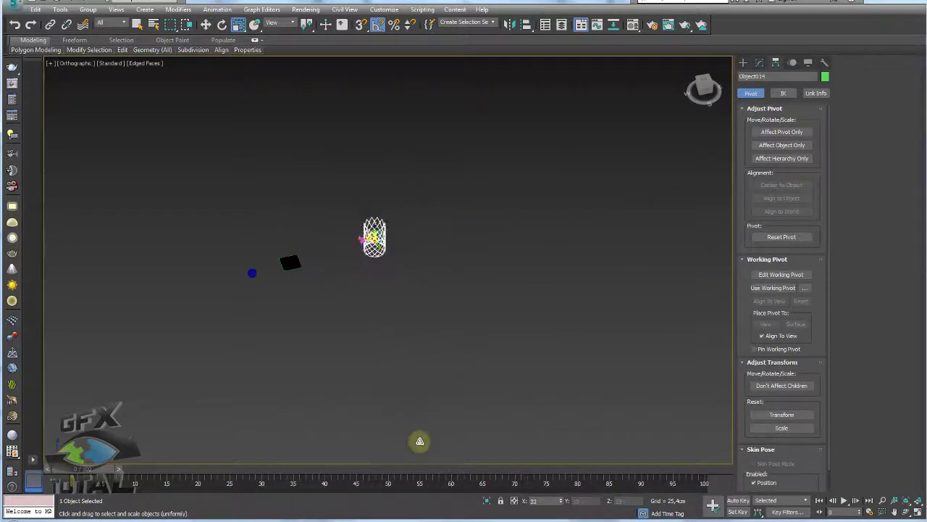
scroll(418, 441, up, 3)
scroll(424, 447, up, 3)
drag(374, 272, 388, 270)
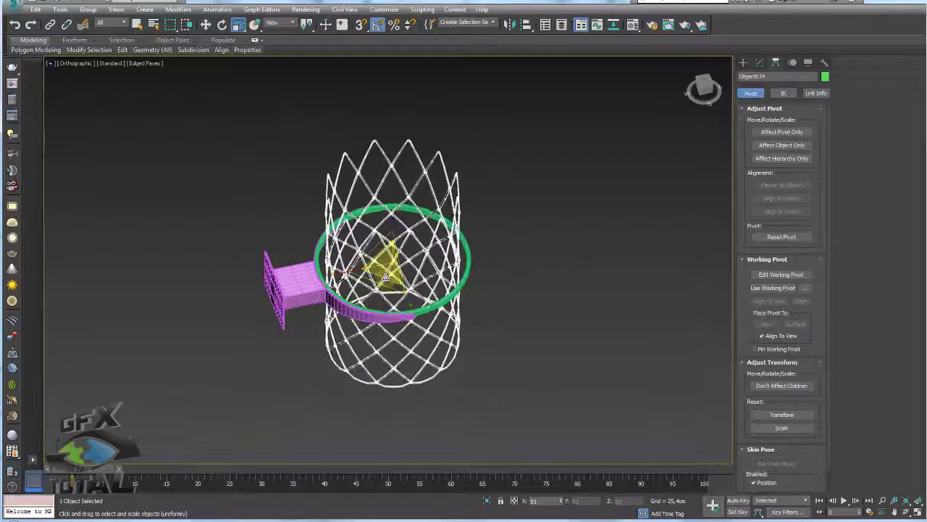
alt+middle_drag(388, 270, 384, 239)
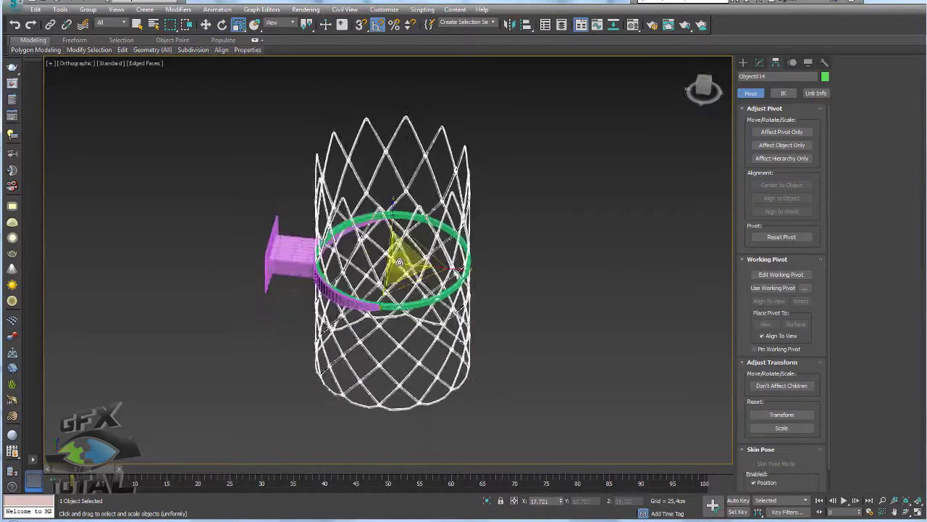
scroll(383, 226, up, 4)
Move the net down in Z until its top sits level with the ring
key(w)
drag(385, 250, 386, 393)
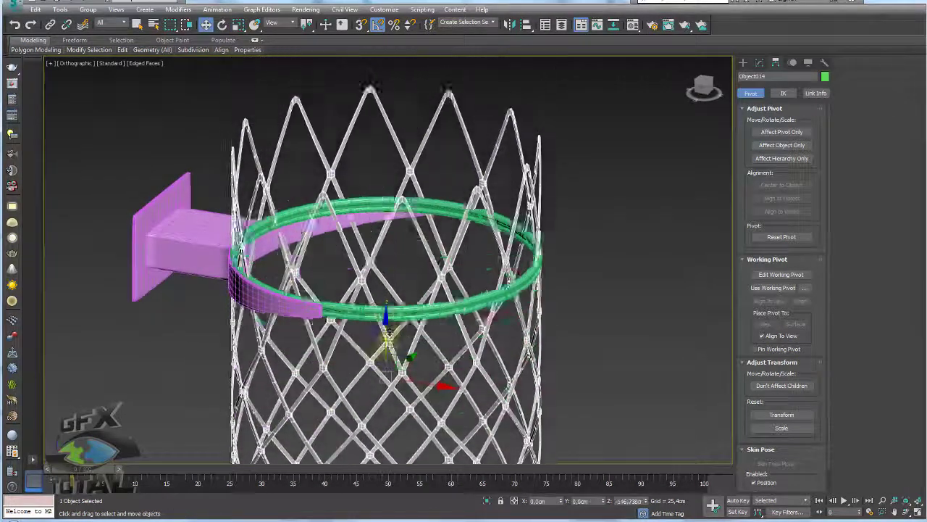
alt+middle_drag(386, 393, 392, 426)
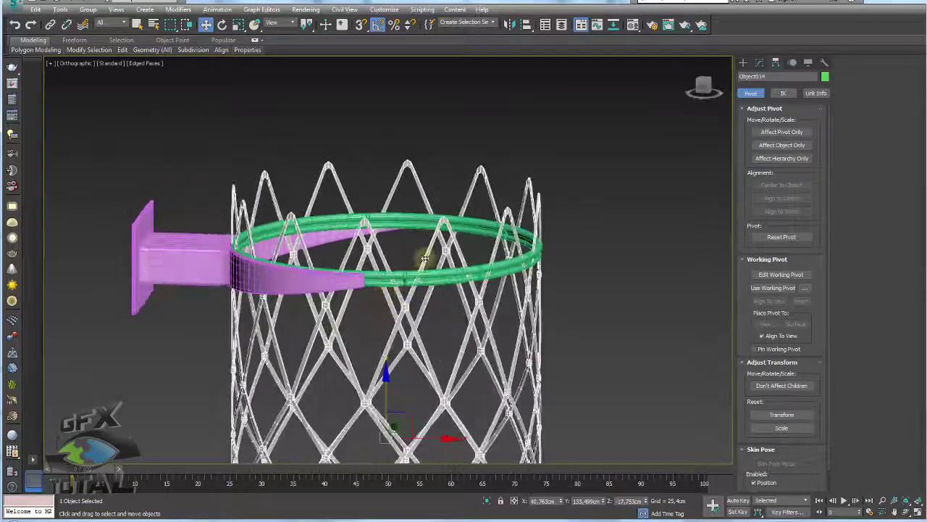
alt+middle_drag(425, 257, 422, 230)
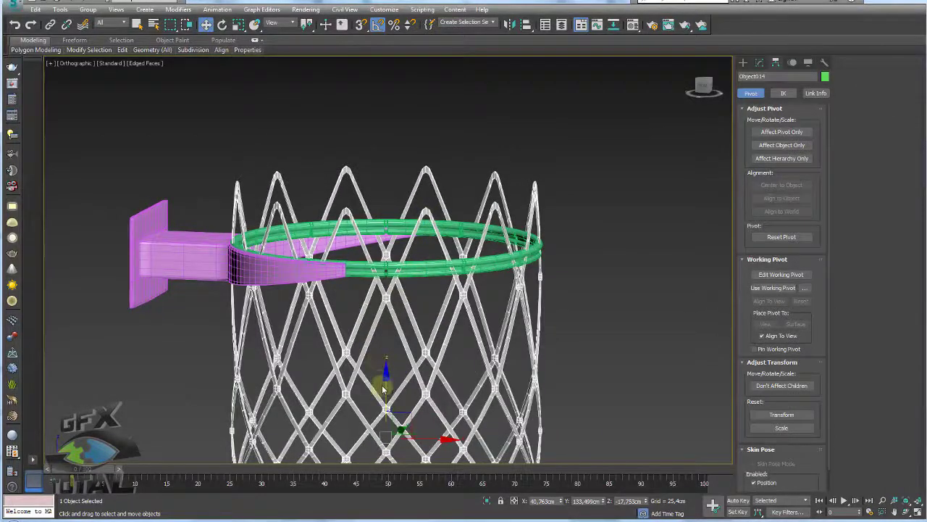
drag(383, 389, 384, 447)
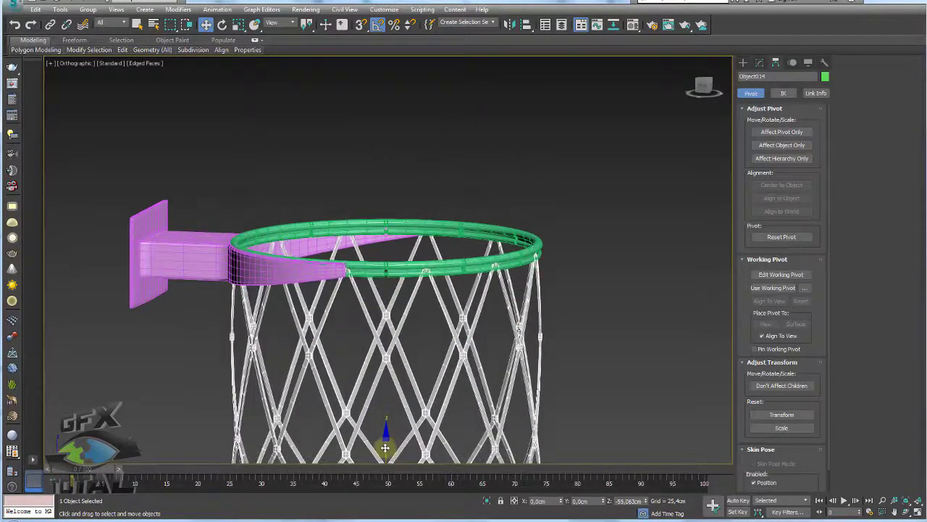
middle_drag(419, 348, 414, 284)
scroll(427, 241, up, 2)
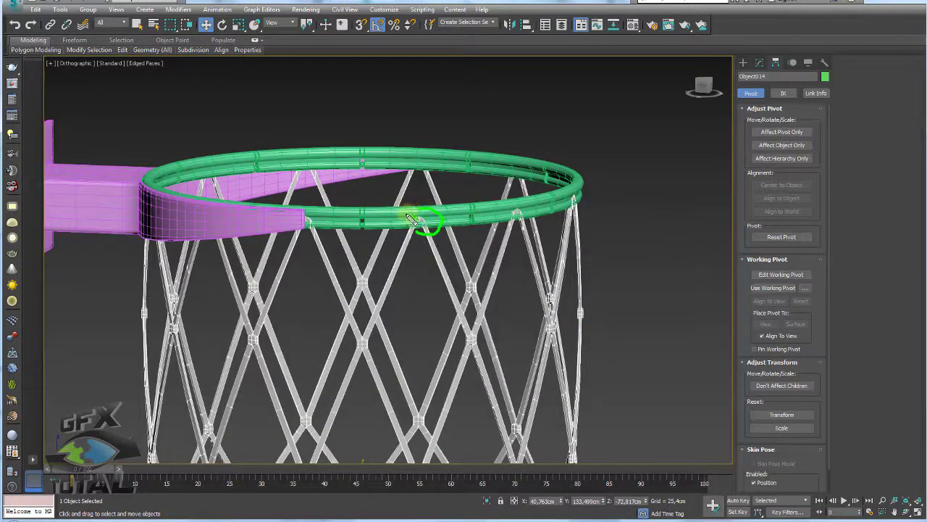
scroll(430, 222, down, 2)
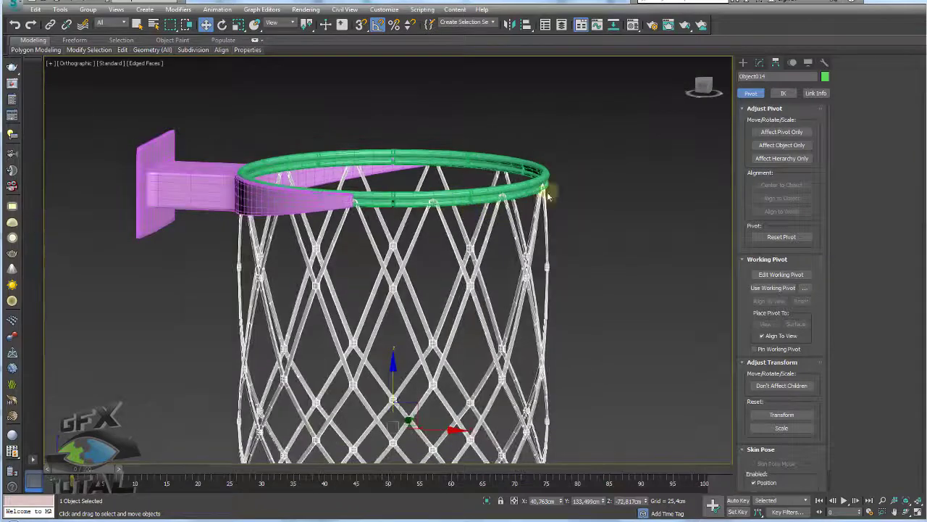
click(759, 62)
Enter the net's Edit Poly Vertex level and select the top-row vertices in front view
click(754, 105)
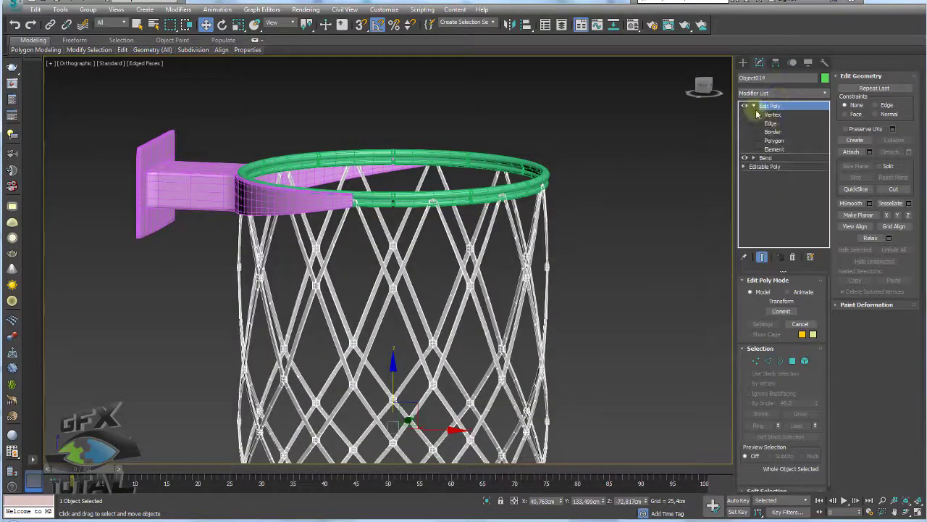
click(772, 116)
alt+middle_drag(614, 157, 616, 152)
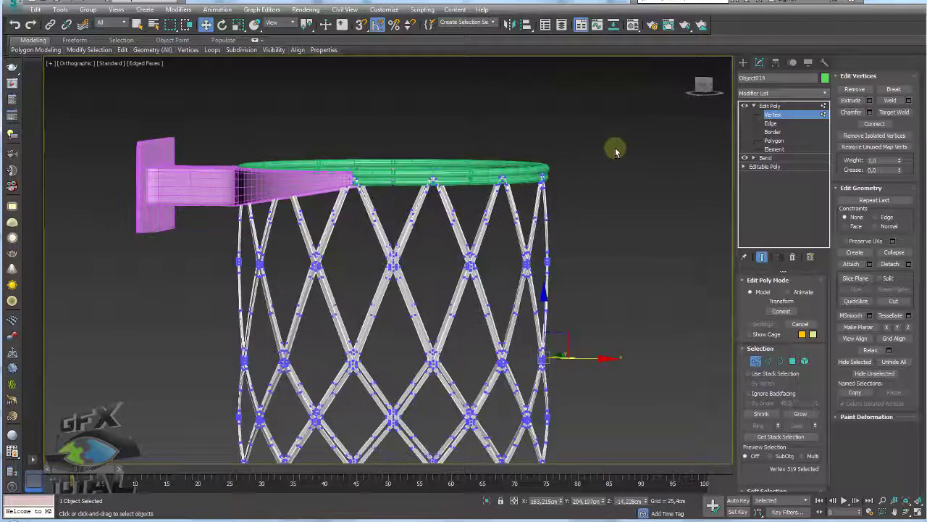
key(f)
scroll(573, 148, up, 1)
scroll(594, 145, up, 2)
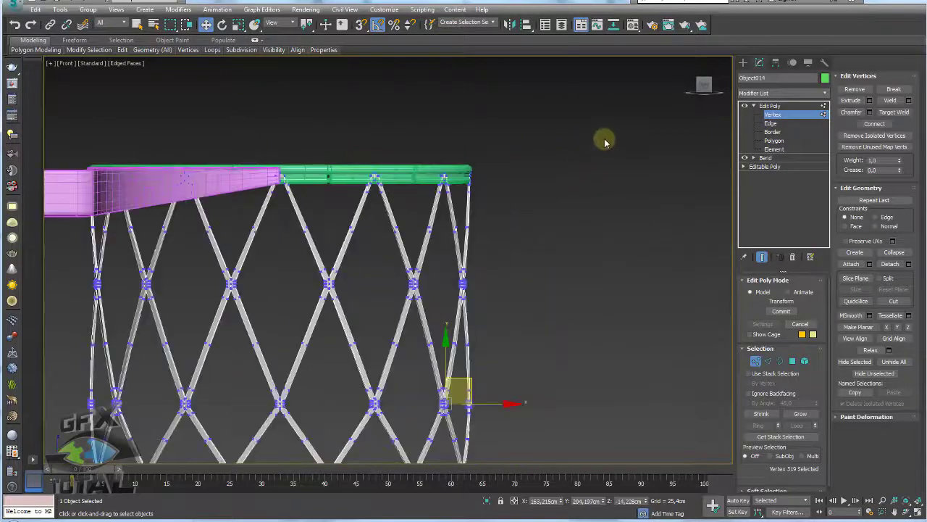
drag(23, 210, 22, 208)
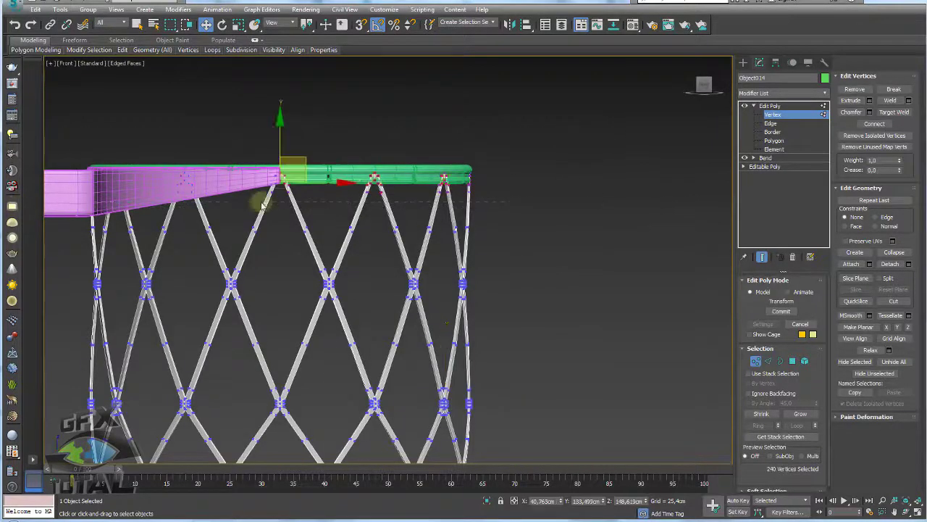
scroll(377, 217, down, 1)
scroll(471, 239, up, 2)
Rotate the top vertices around Z about the selection centre, then exit Vertex level
key(e)
mouse_move(479, 221)
alt+middle_down()
mouse_move(473, 254)
mouse_move(435, 217)
alt+middle_up()
drag(309, 26, 308, 55)
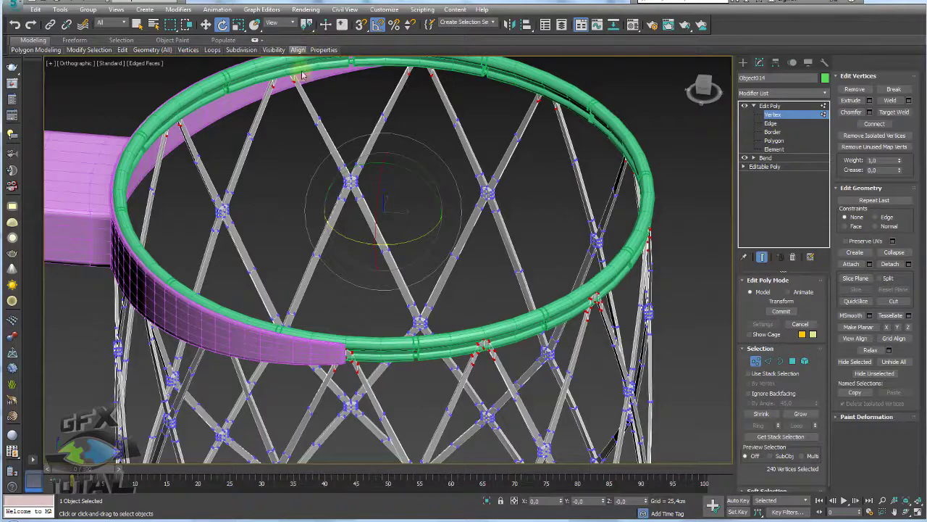
drag(396, 250, 413, 303)
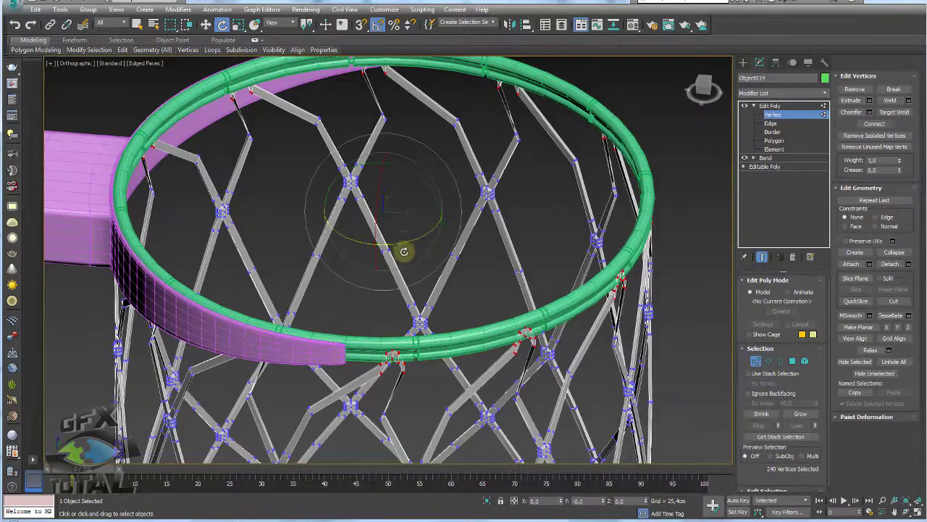
scroll(414, 303, up, 2)
scroll(381, 297, up, 4)
scroll(383, 332, up, 1)
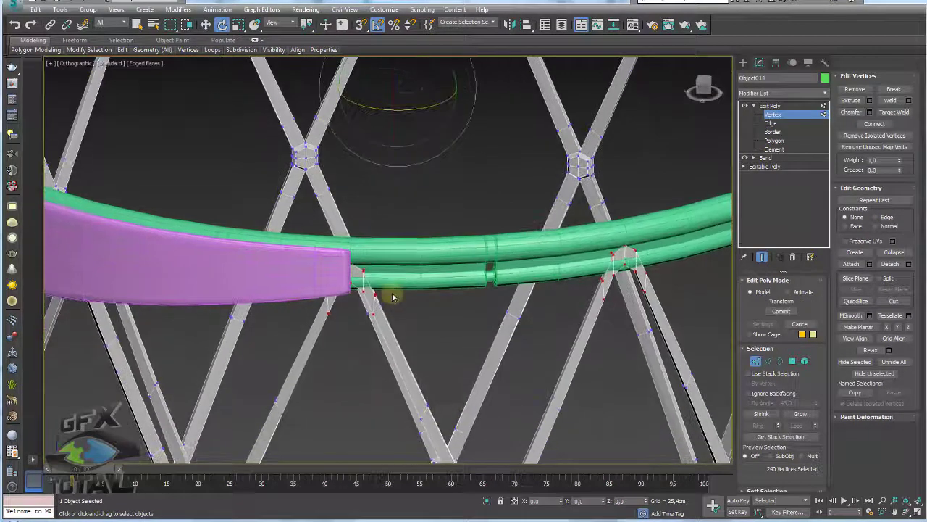
scroll(387, 290, up, 2)
scroll(391, 318, down, 1)
scroll(389, 312, down, 3)
scroll(389, 308, down, 2)
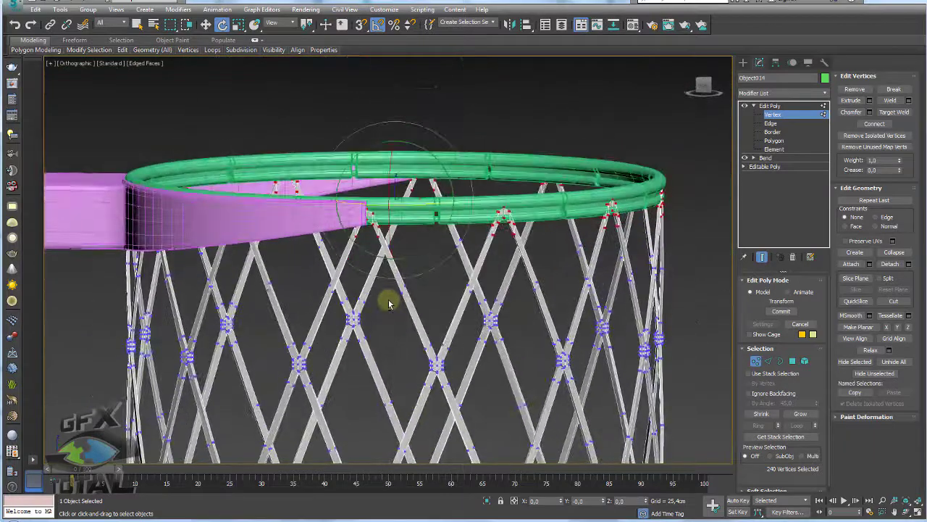
click(769, 106)
Return to the net's Vertex level and isolate the net, hiding the rim and backboard
click(753, 106)
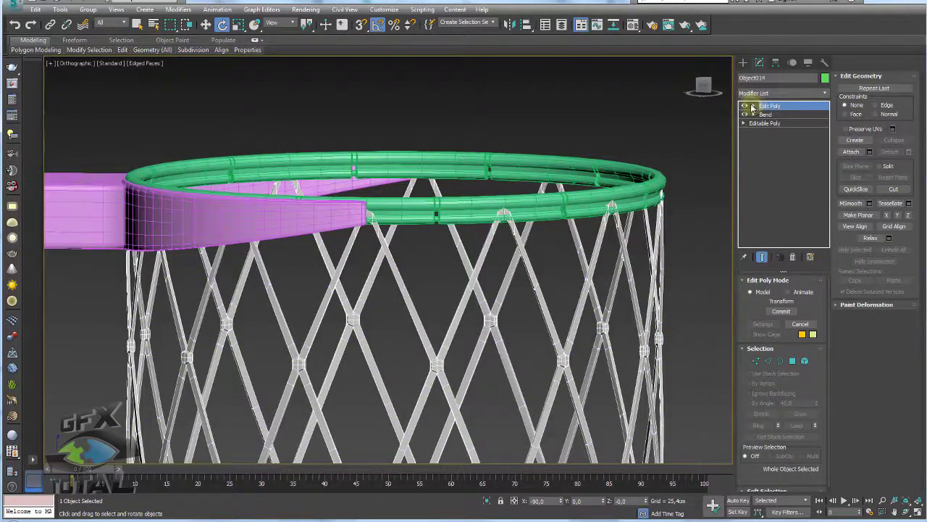
alt+middle_drag(459, 216, 766, 117)
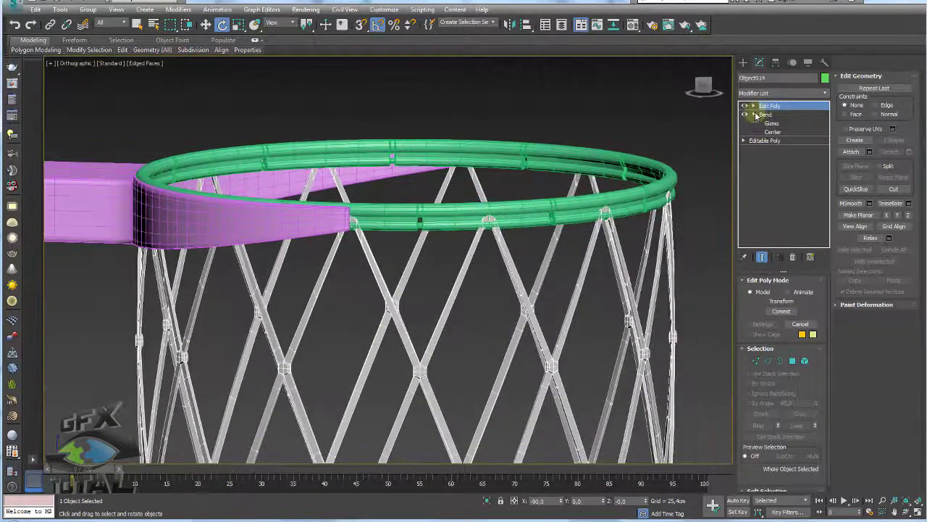
click(754, 106)
click(772, 115)
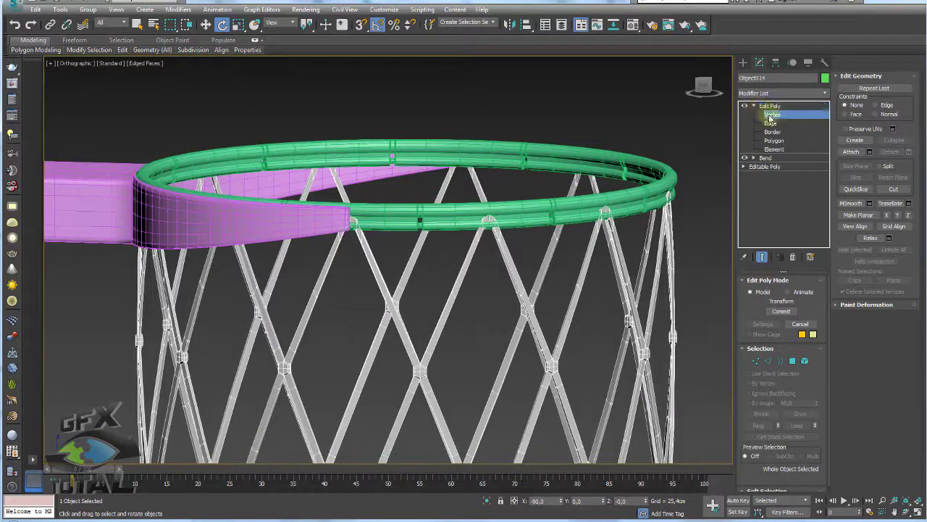
click(499, 501)
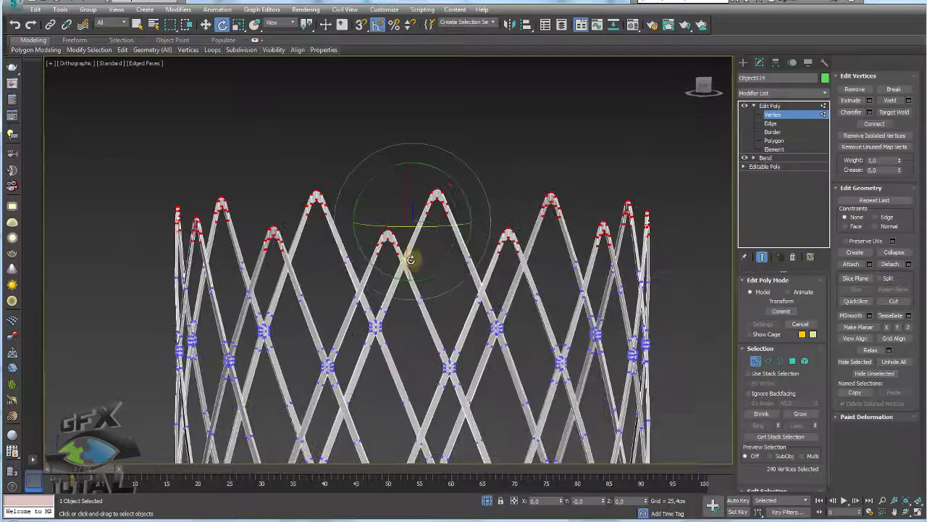
Set the pivot flyout to Use Selection Center and tilt the top vertices slightly lower
drag(309, 27, 309, 45)
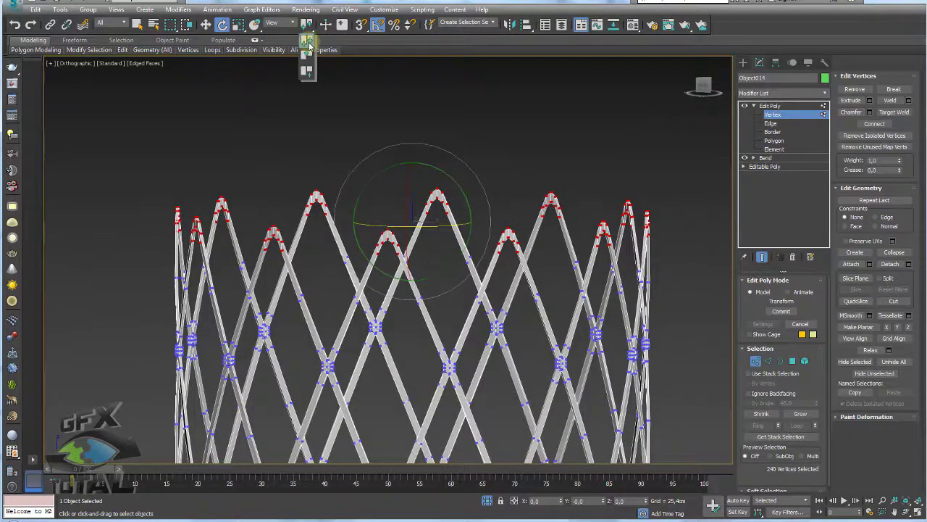
click(294, 27)
click(282, 22)
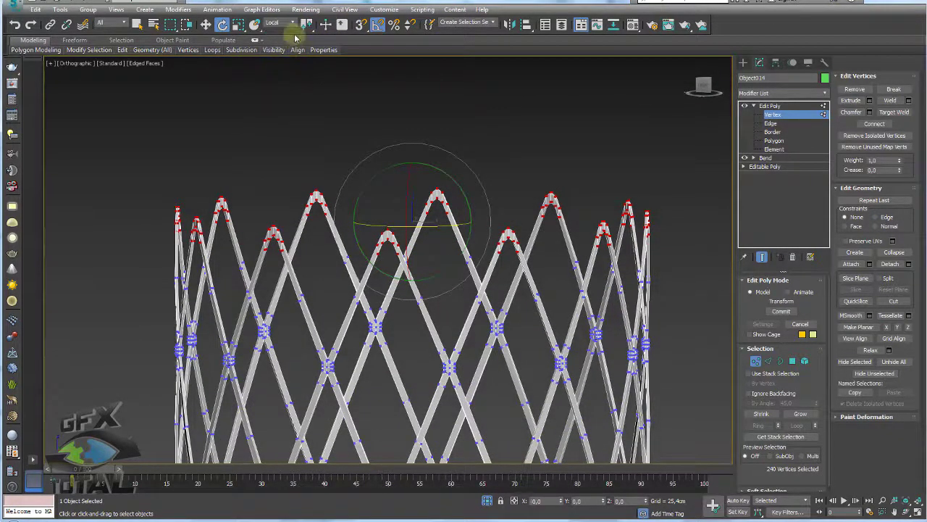
click(282, 23)
click(283, 22)
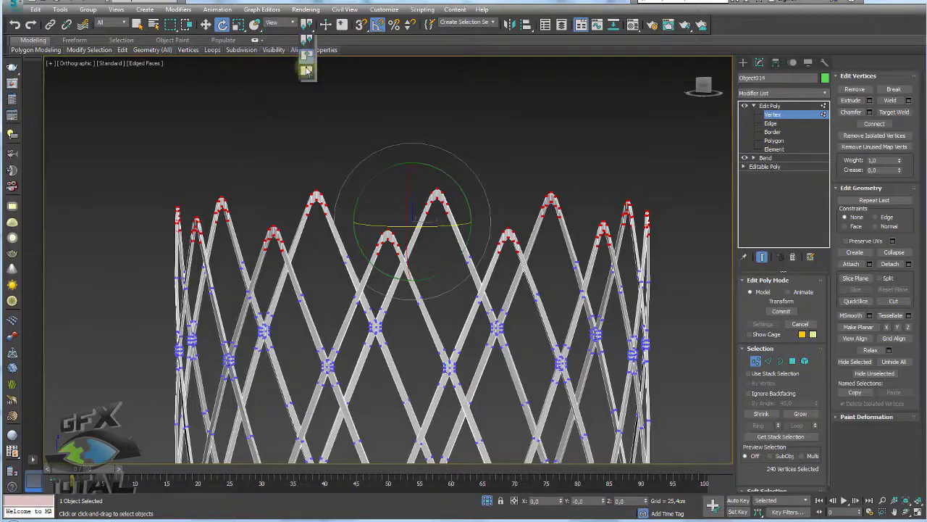
click(307, 70)
drag(309, 28, 310, 45)
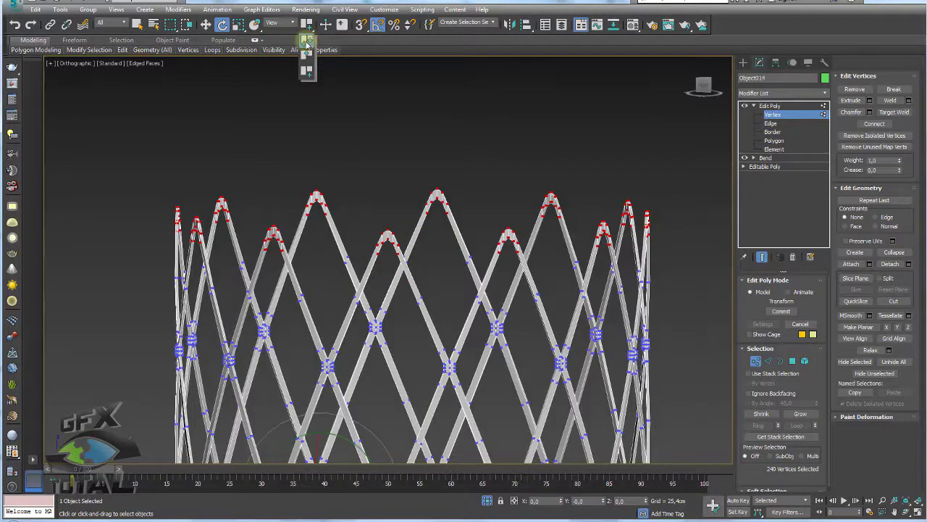
click(307, 45)
drag(425, 228, 420, 229)
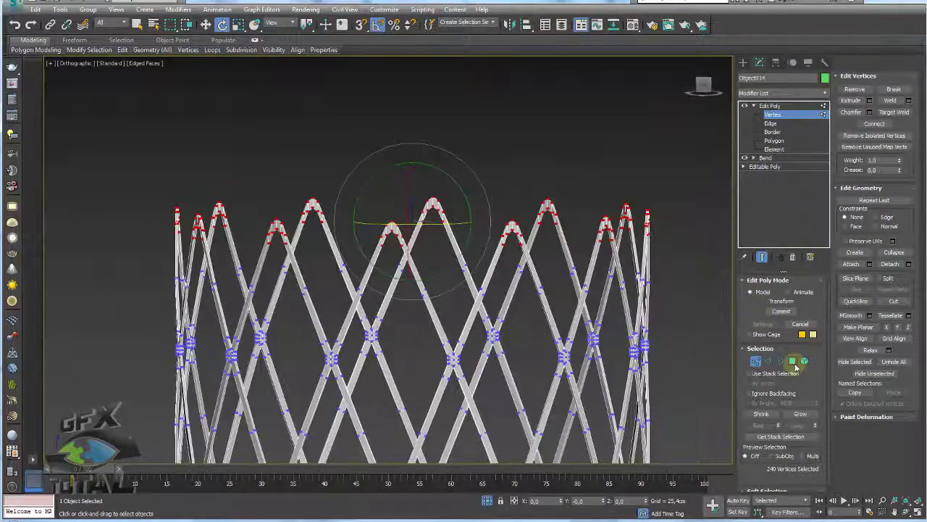
ctrl+click(794, 362)
key(ctrl+z)
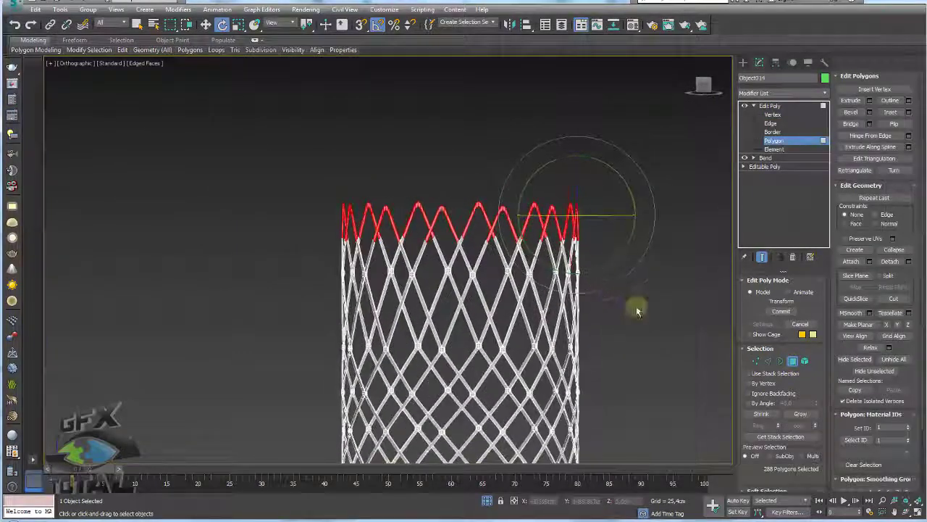
Rotate the selected peak-tip polygons 35 degrees
mouse_move(355, 61)
alt+middle_down()
mouse_move(412, 134)
mouse_move(617, 240)
mouse_move(583, 232)
alt+middle_up()
scroll(572, 232, up, 2)
scroll(557, 229, up, 2)
scroll(555, 227, up, 1)
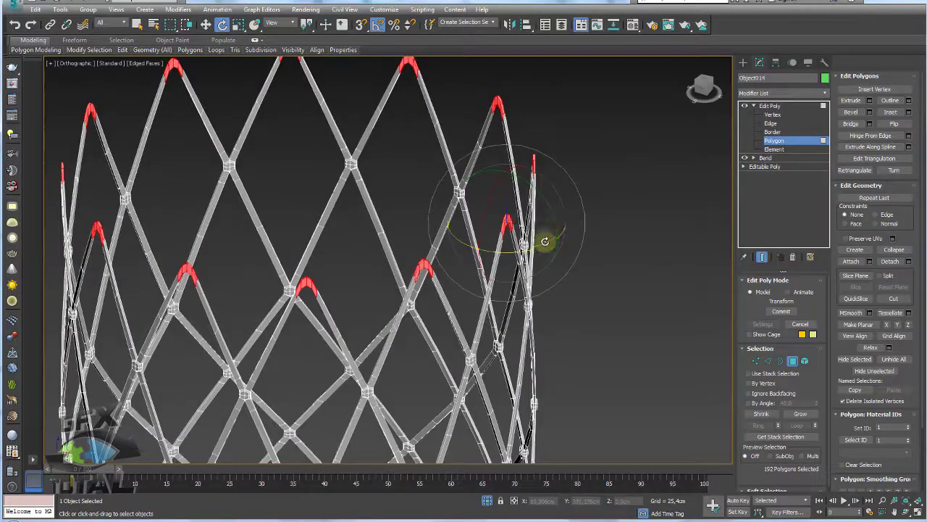
scroll(536, 243, up, 2)
drag(513, 242, 533, 236)
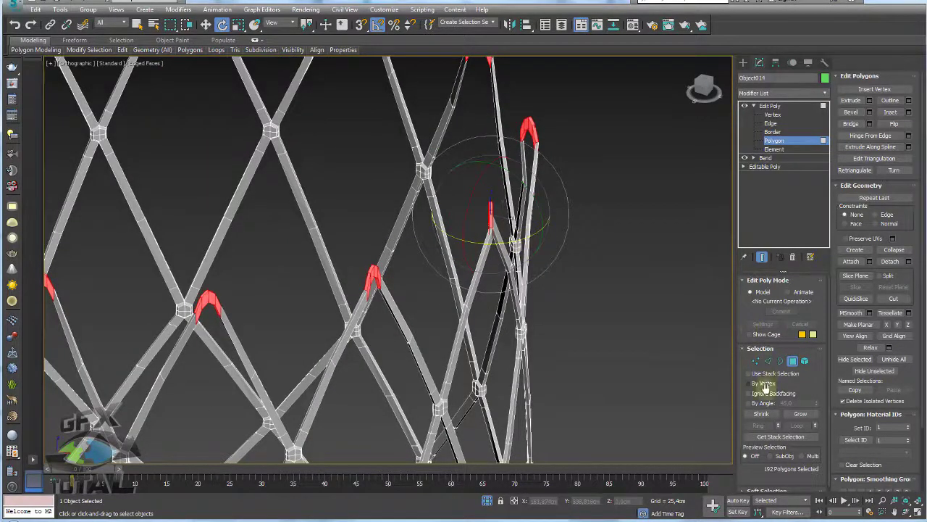
Shrink the tip selection to 96 polygons, bend it further, then grow it to 288
click(761, 414)
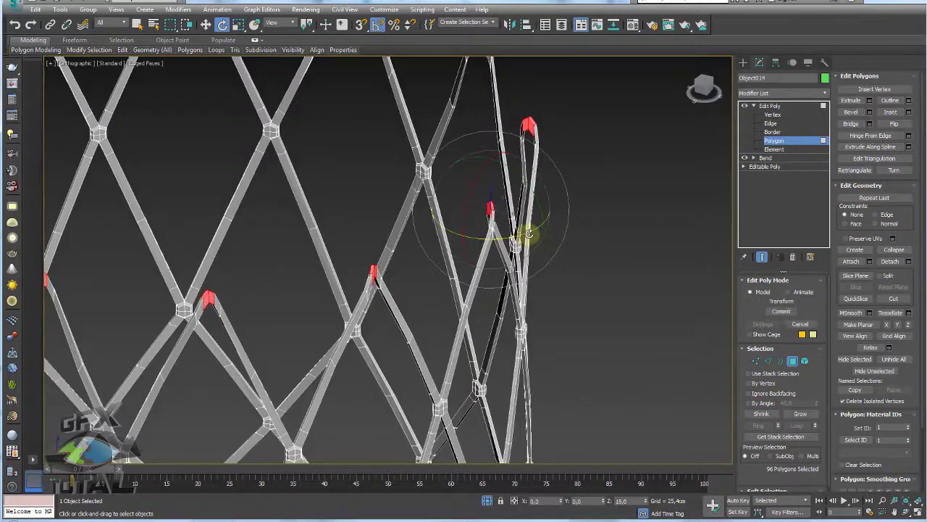
scroll(530, 233, down, 5)
mouse_move(530, 234)
alt+middle_down()
mouse_move(582, 219)
mouse_move(502, 262)
alt+middle_up()
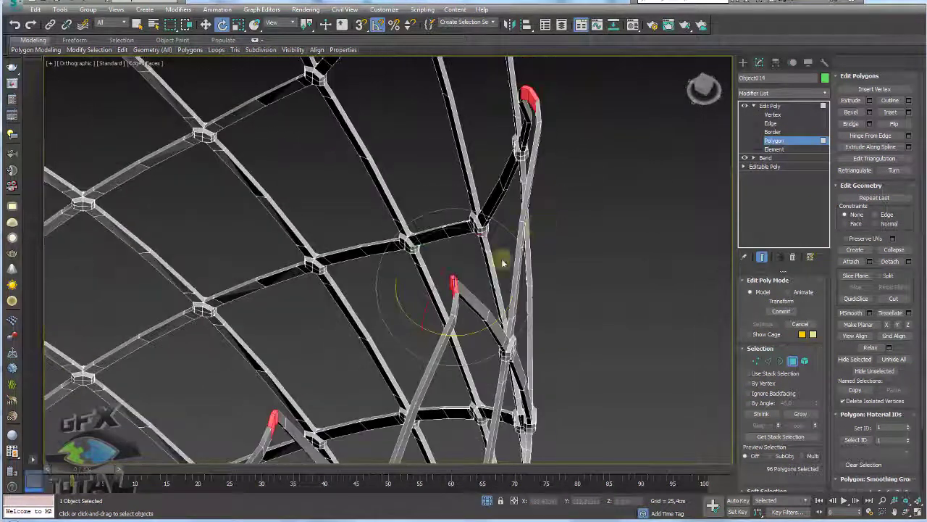
mouse_move(474, 332)
mouse_down()
mouse_move(486, 332)
mouse_move(476, 335)
mouse_up()
click(796, 414)
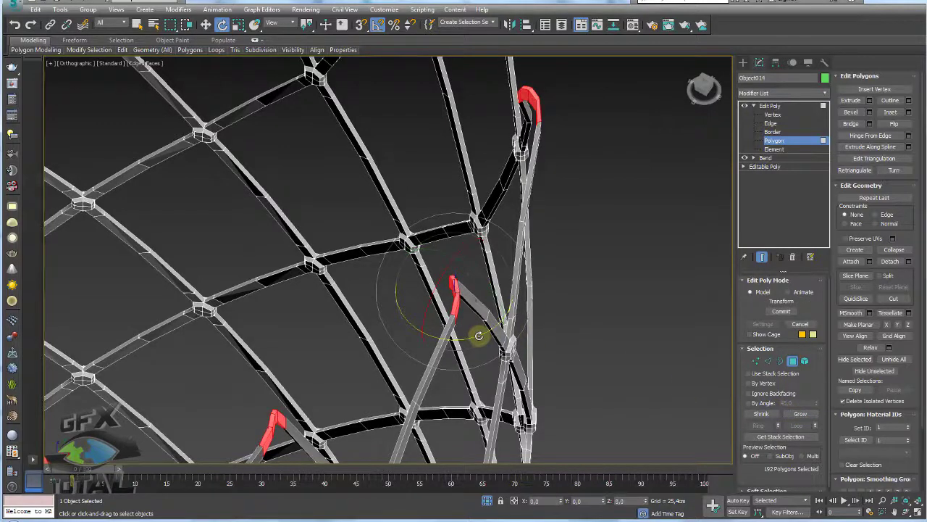
click(803, 417)
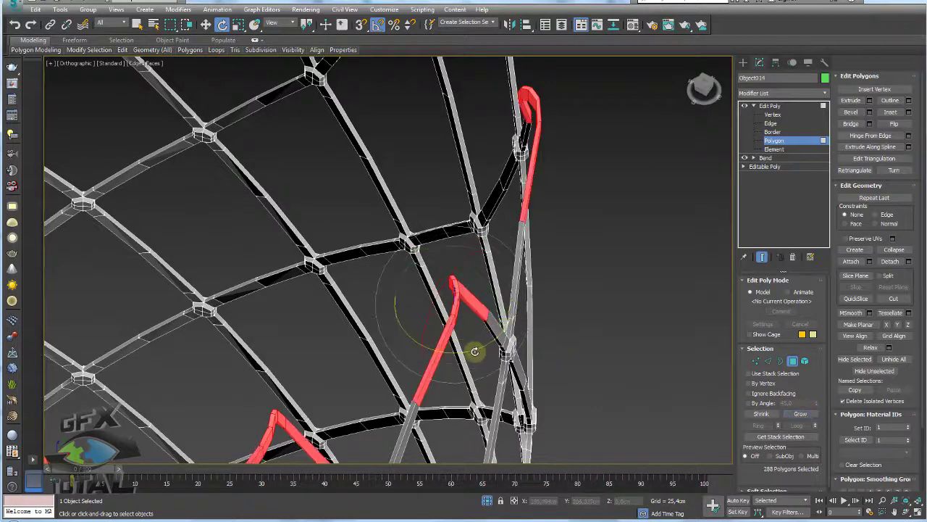
Exit polygon sub-object editing back to the whole Edit Poly object
click(769, 106)
scroll(544, 186, down, 4)
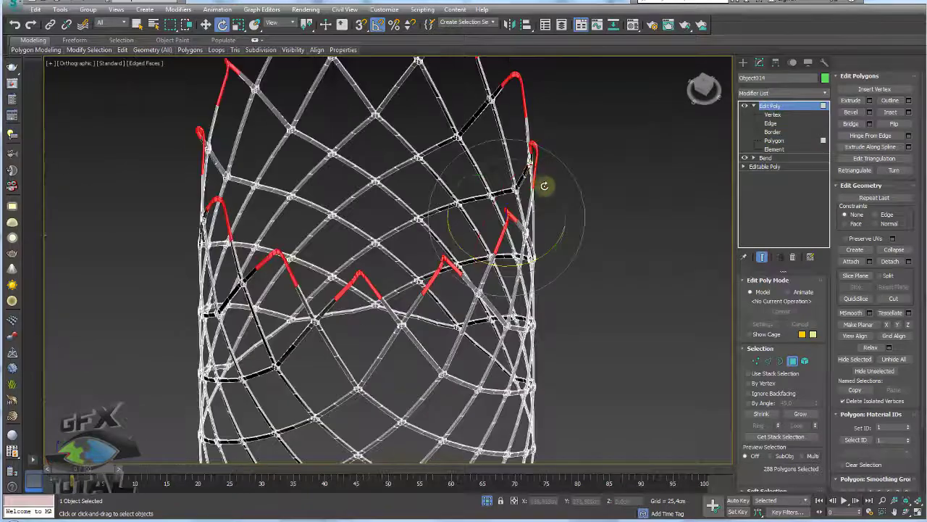
alt+middle_drag(544, 186, 604, 141)
click(769, 106)
Turn off Isolate Selection so the hoop and backboard bracket show again
click(753, 106)
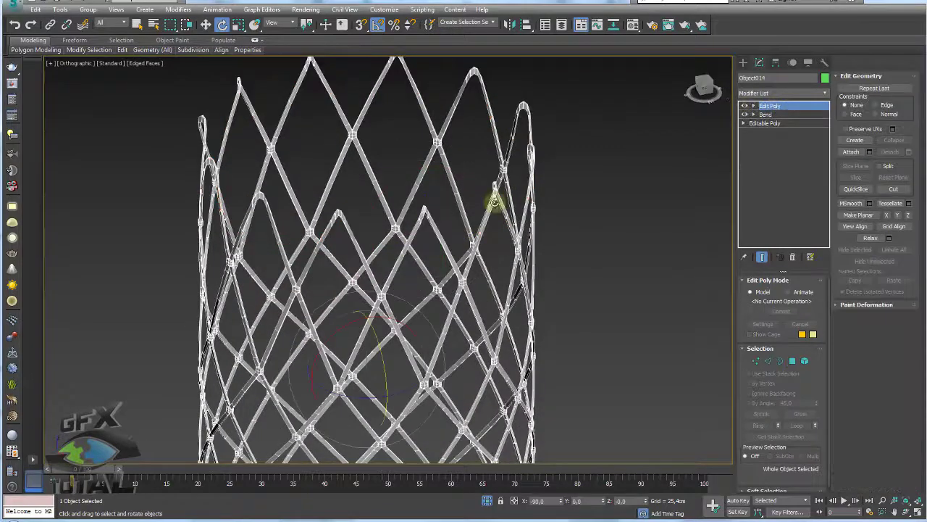
scroll(494, 202, down, 4)
click(487, 501)
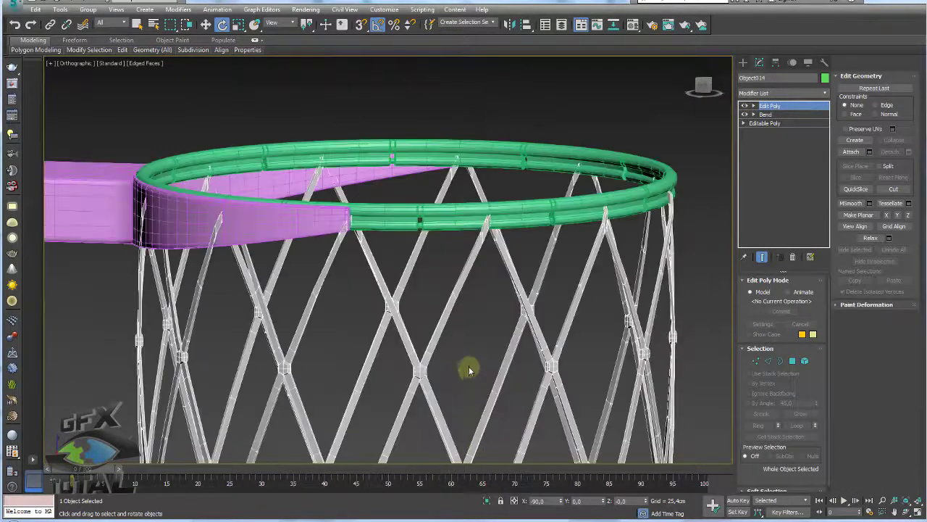
scroll(543, 369, down, 4)
scroll(537, 251, up, 2)
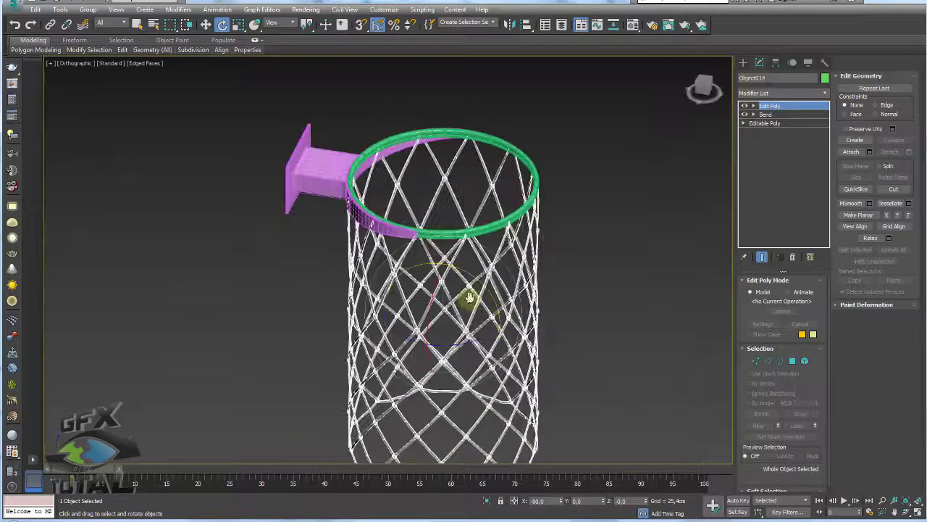
scroll(466, 297, up, 3)
middle_drag(466, 297, 449, 355)
Rotate the net 15 degrees about Z and zoom in to check the hooks on the rim
drag(438, 354, 440, 304)
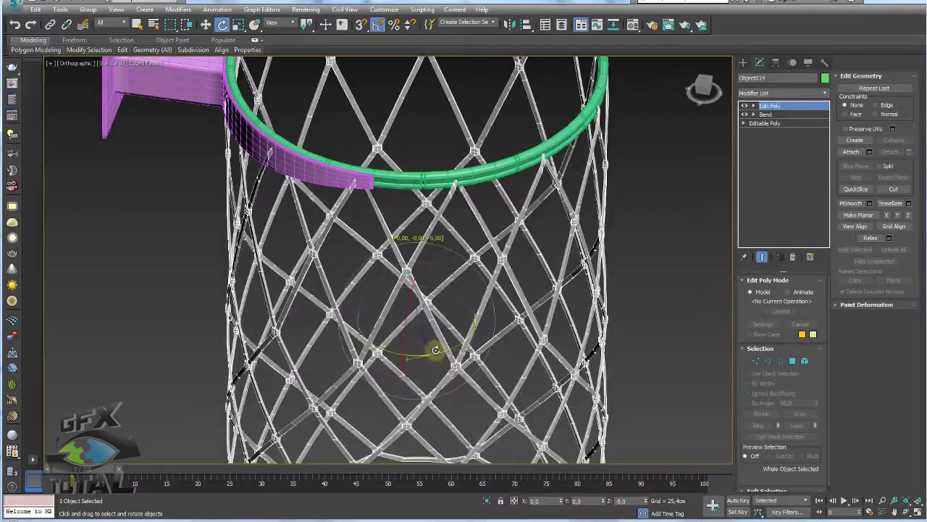
mouse_move(440, 304)
alt+middle_down()
mouse_move(430, 296)
mouse_move(445, 207)
alt+middle_up()
scroll(437, 189, up, 4)
scroll(437, 189, down, 4)
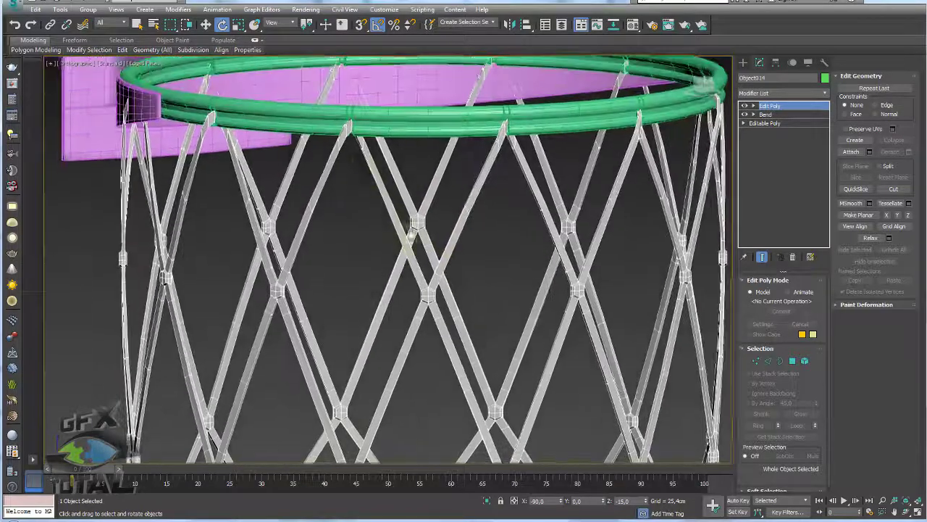
scroll(348, 119, up, 3)
scroll(347, 119, up, 3)
mouse_move(424, 156)
alt+middle_down()
mouse_move(490, 186)
mouse_move(476, 176)
alt+middle_up()
scroll(583, 114, down, 2)
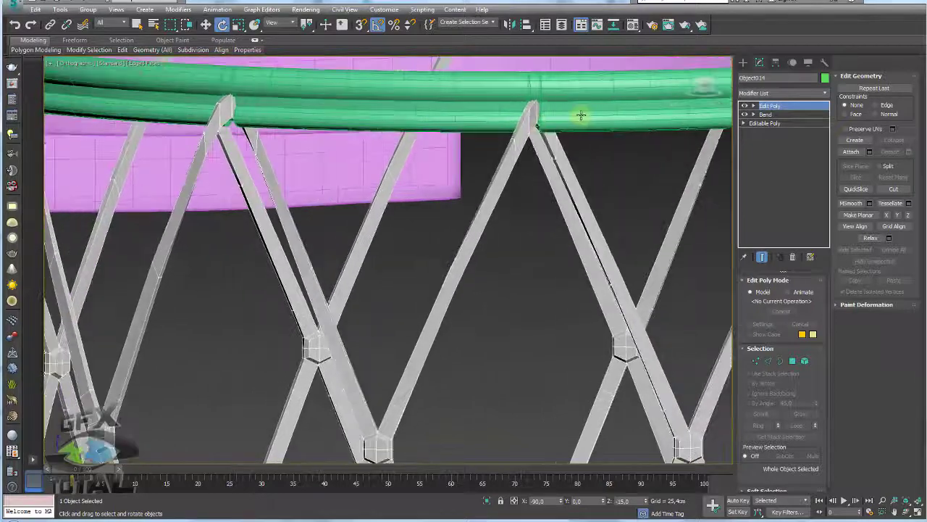
scroll(586, 130, down, 2)
scroll(521, 137, up, 2)
scroll(523, 126, up, 4)
scroll(524, 126, up, 2)
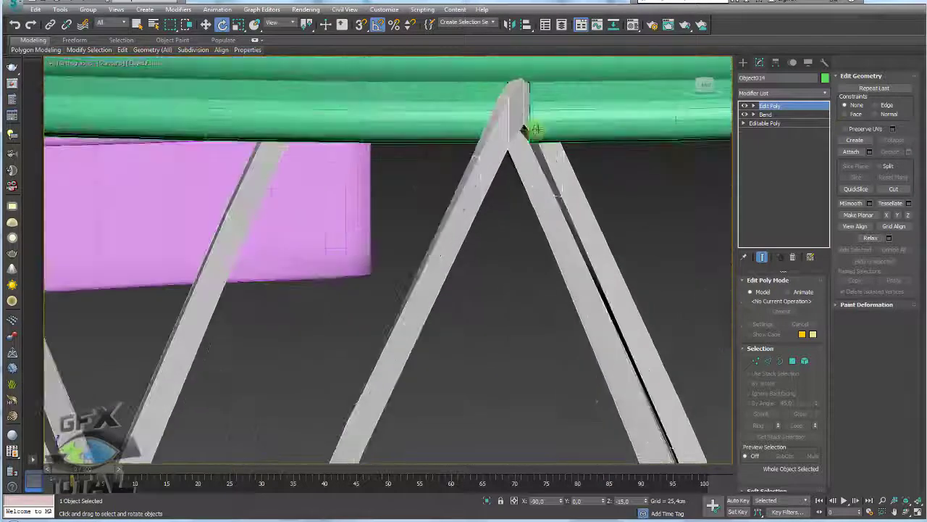
scroll(532, 128, up, 1)
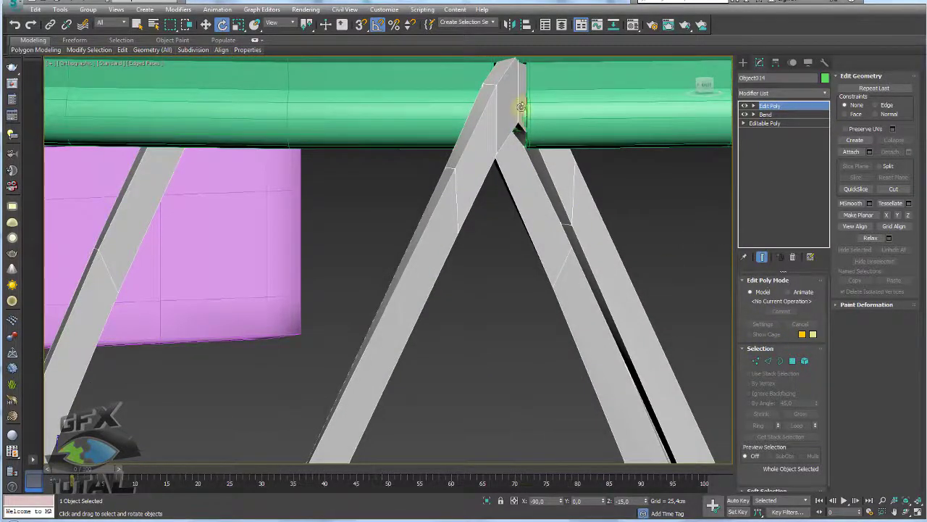
mouse_move(521, 108)
alt+middle_down()
mouse_move(497, 108)
mouse_move(504, 117)
alt+middle_up()
scroll(477, 106, down, 3)
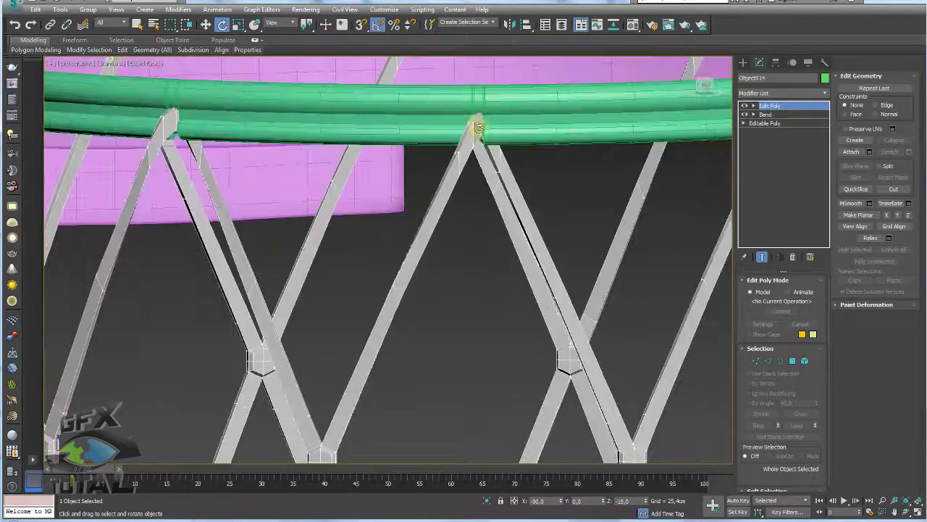
scroll(480, 128, down, 3)
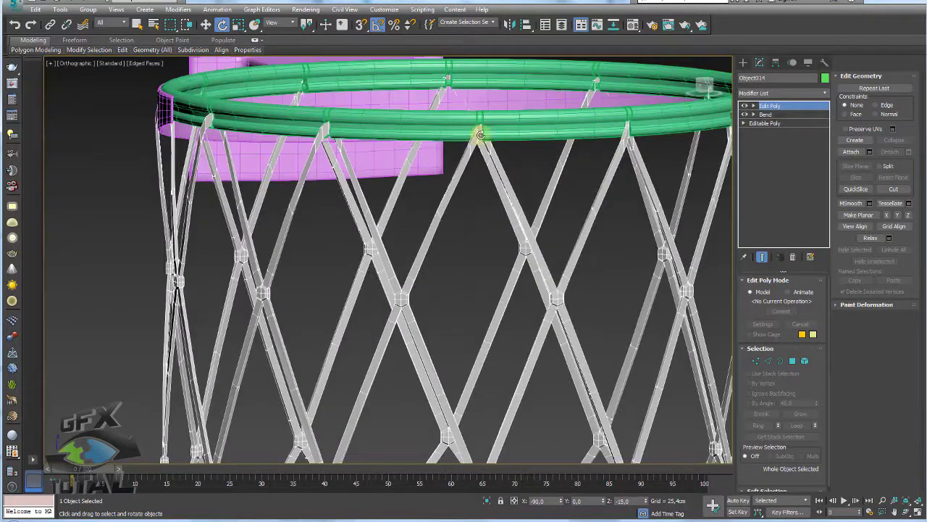
scroll(480, 135, down, 3)
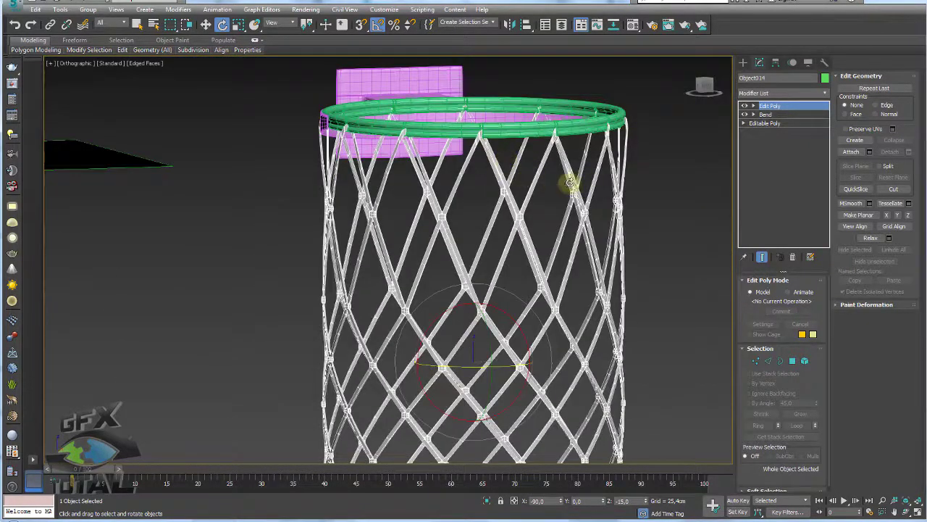
Shrink the net's vertex selection to 144 vertices and squash it to 71% in Z
click(756, 362)
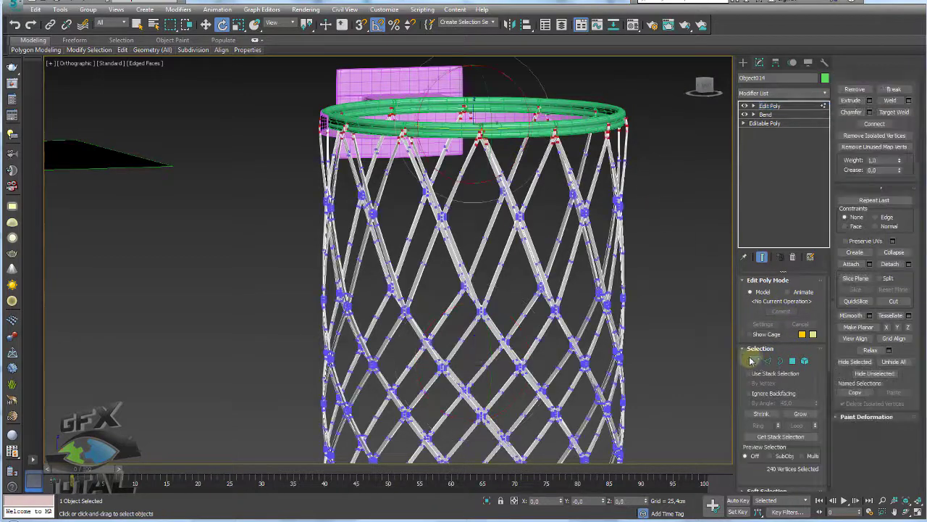
scroll(481, 143, up, 3)
scroll(481, 143, up, 3)
scroll(481, 143, up, 3)
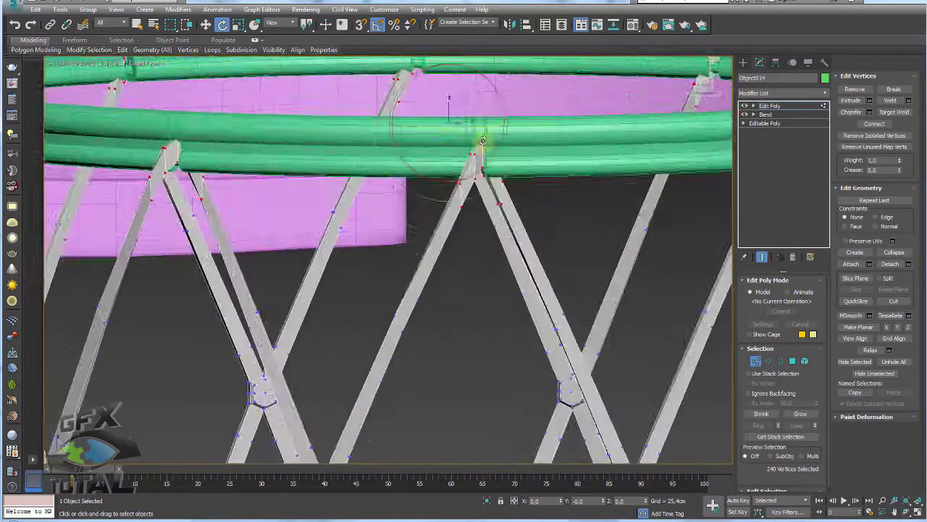
click(762, 415)
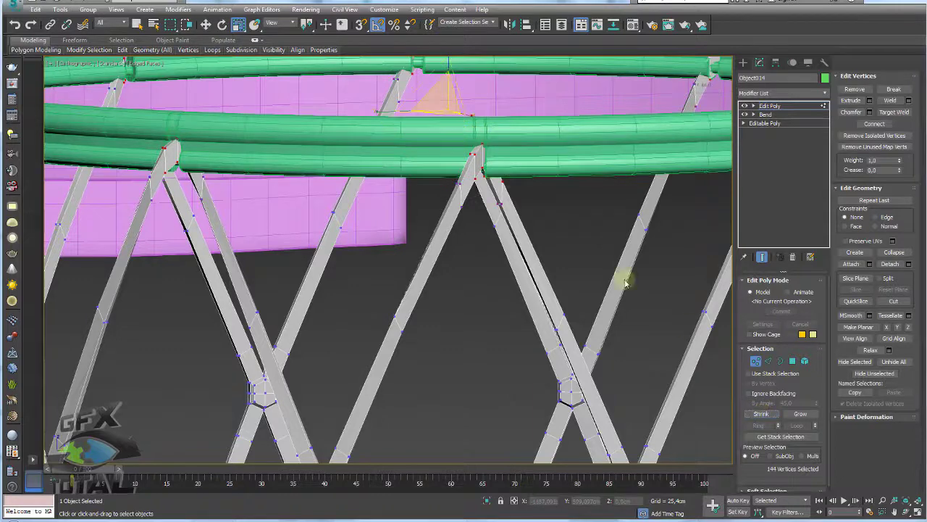
middle_drag(469, 75, 468, 113)
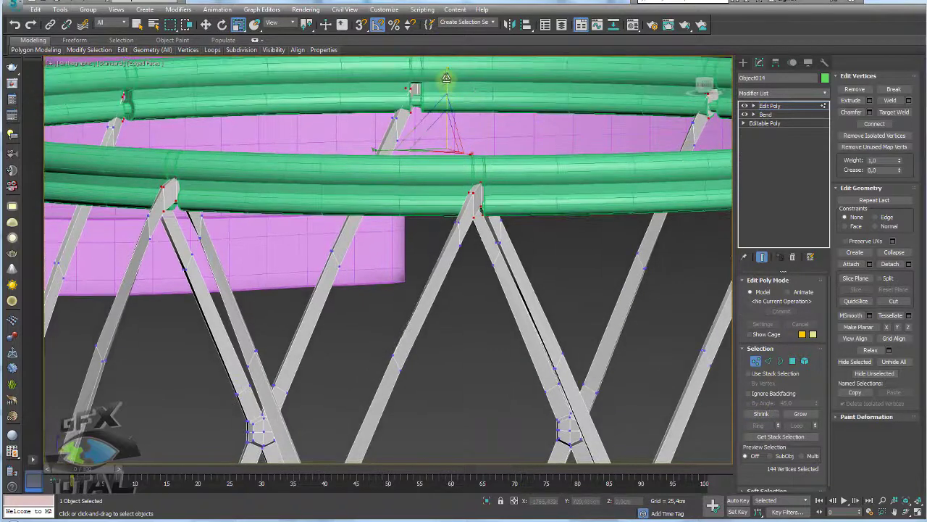
drag(446, 77, 447, 95)
click(783, 112)
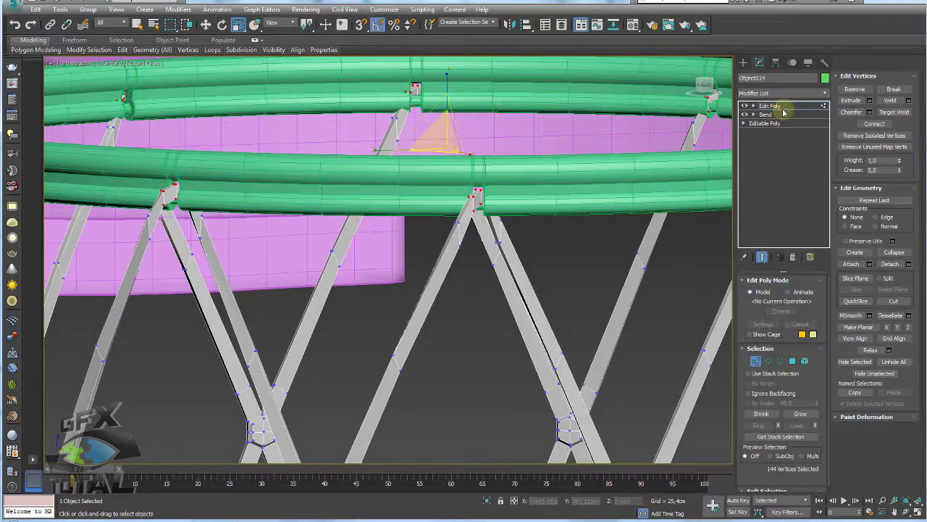
Leave vertex editing and orbit to look down on the whole net
click(770, 106)
mouse_move(476, 155)
alt+middle_down()
mouse_move(410, 123)
mouse_move(441, 118)
alt+middle_up()
scroll(444, 180, down, 5)
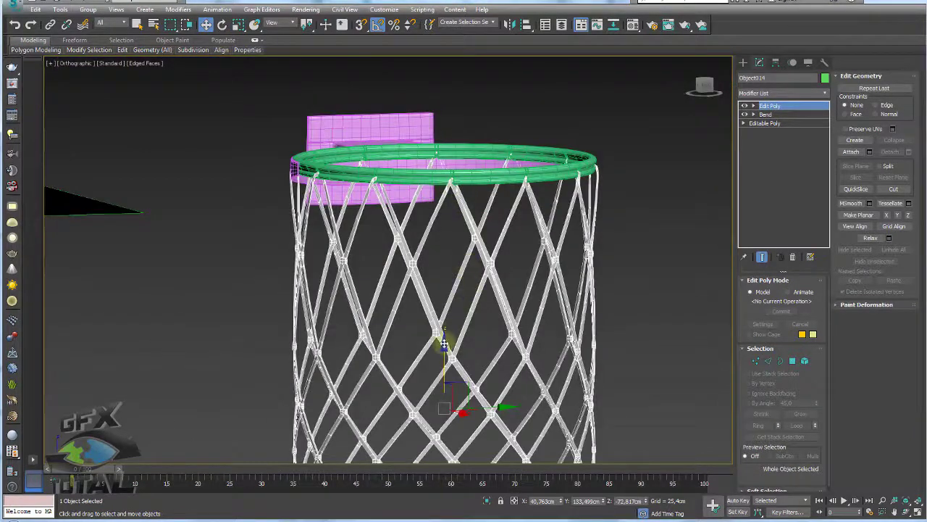
alt+middle_drag(444, 340, 476, 327)
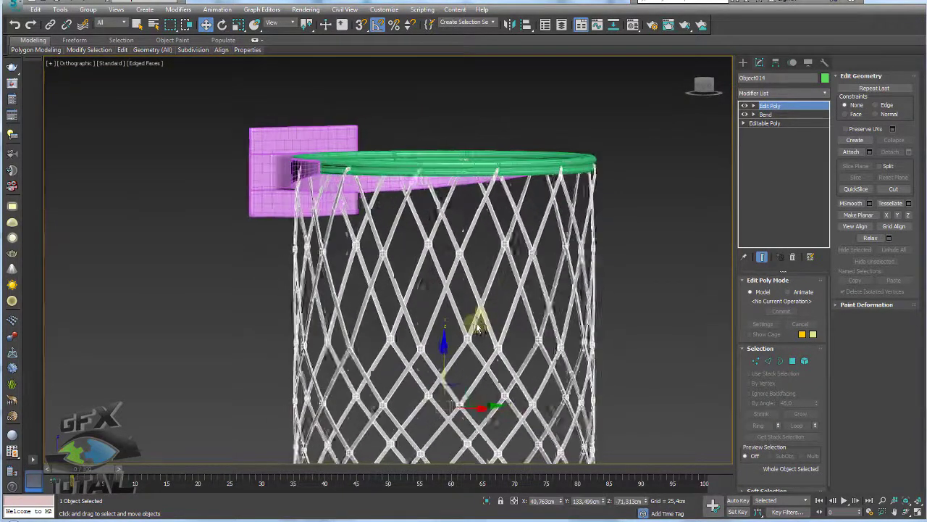
scroll(477, 328, down, 3)
mouse_move(534, 222)
alt+middle_down()
mouse_move(517, 145)
mouse_move(507, 171)
mouse_move(558, 155)
mouse_move(622, 197)
alt+middle_up()
Add an FFD 3x3x3 modifier and select its bottom and middle control-point rows
click(825, 96)
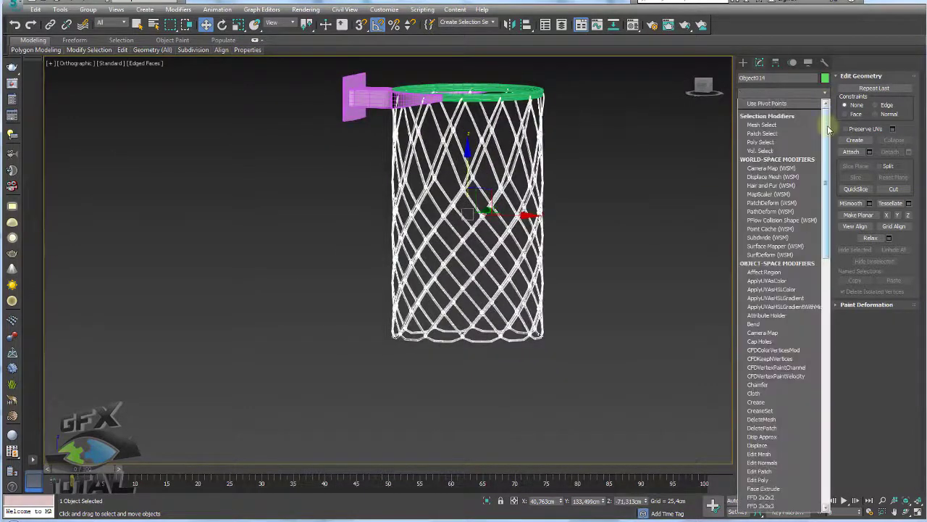
drag(827, 127, 827, 209)
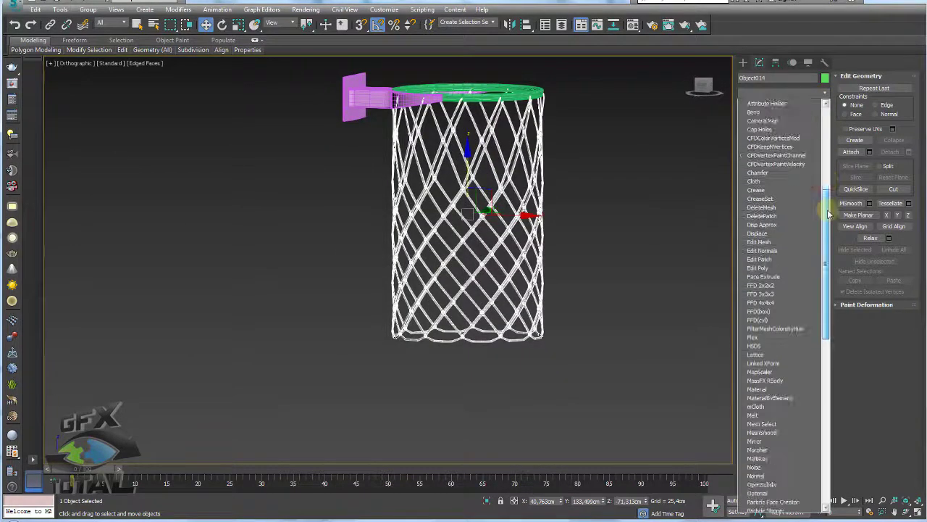
click(781, 296)
click(754, 106)
click(781, 114)
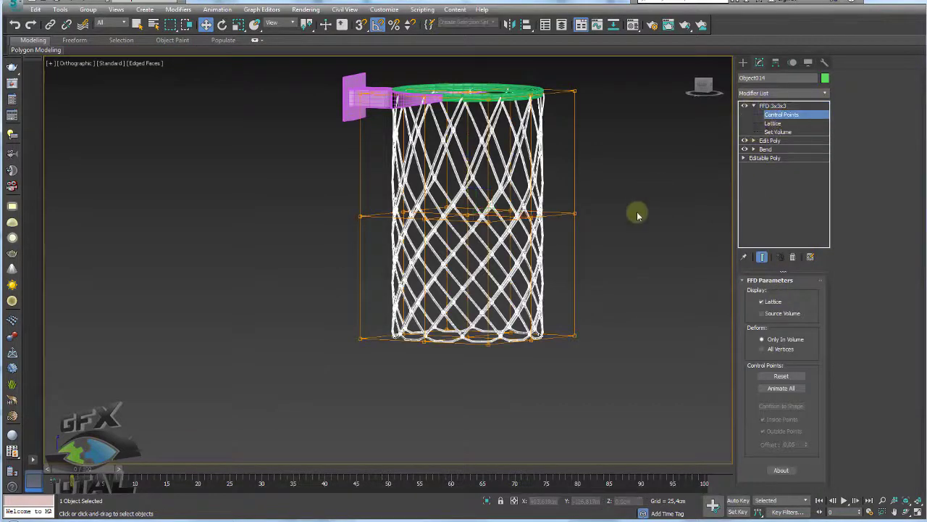
drag(410, 342, 260, 366)
alt+middle_drag(464, 290, 469, 291)
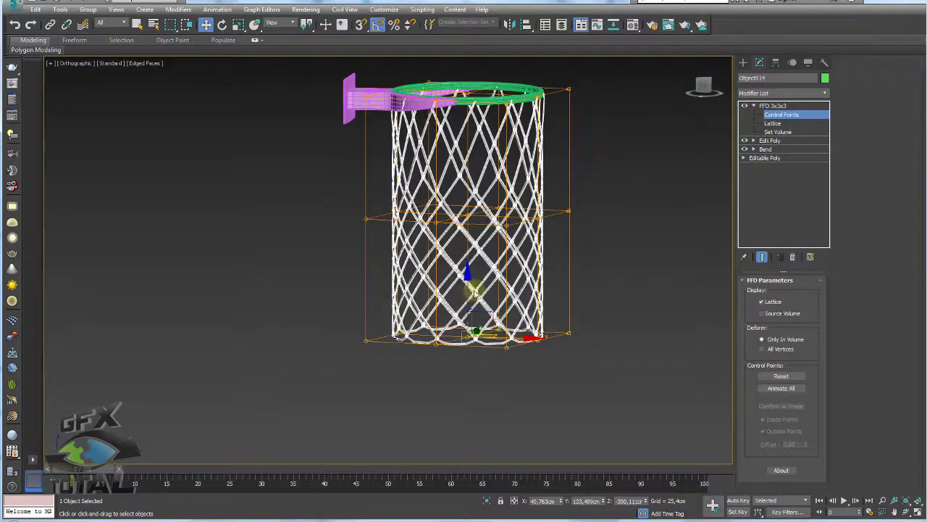
ctrl+drag(601, 270, 323, 181)
Scale the selected lower control points inward so the net tapers
key(r)
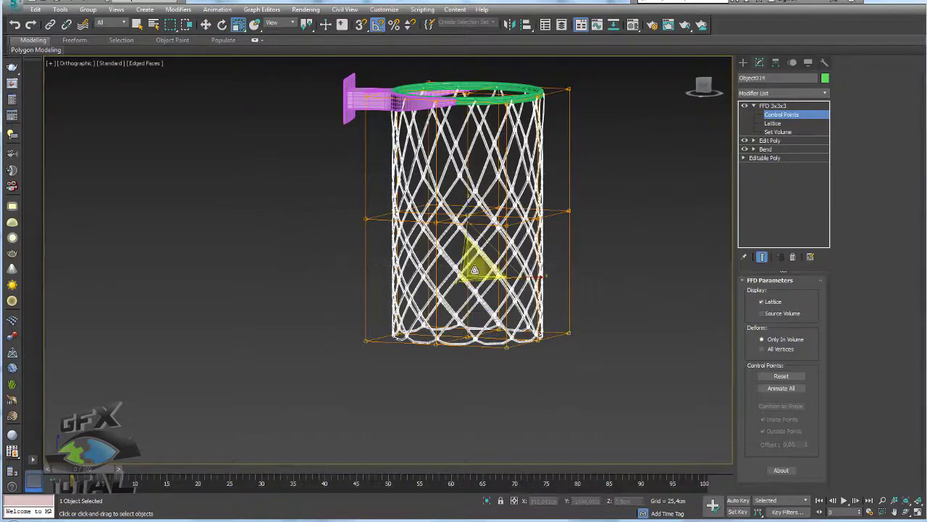
mouse_move(482, 265)
mouse_down()
mouse_move(481, 289)
mouse_move(471, 182)
mouse_up()
key(w)
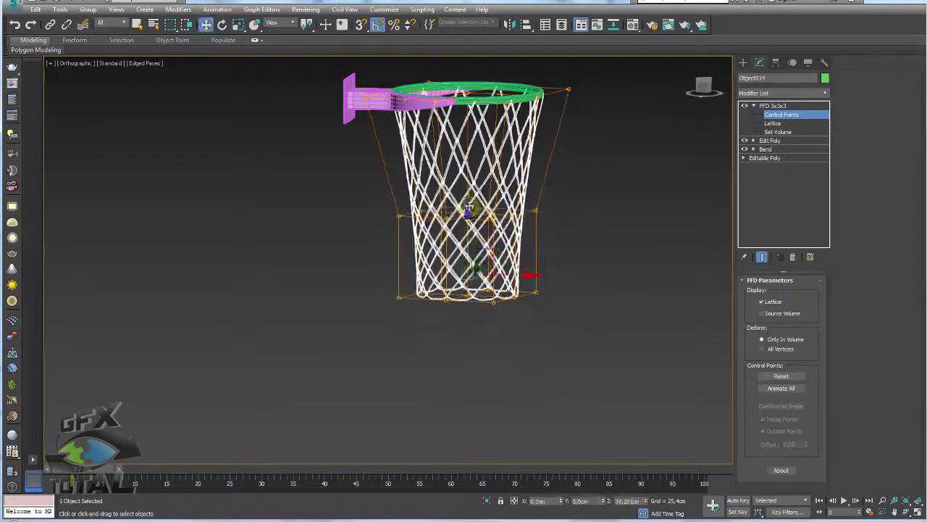
key(r)
mouse_move(470, 216)
mouse_down()
mouse_move(470, 225)
mouse_move(470, 196)
mouse_up()
key(w)
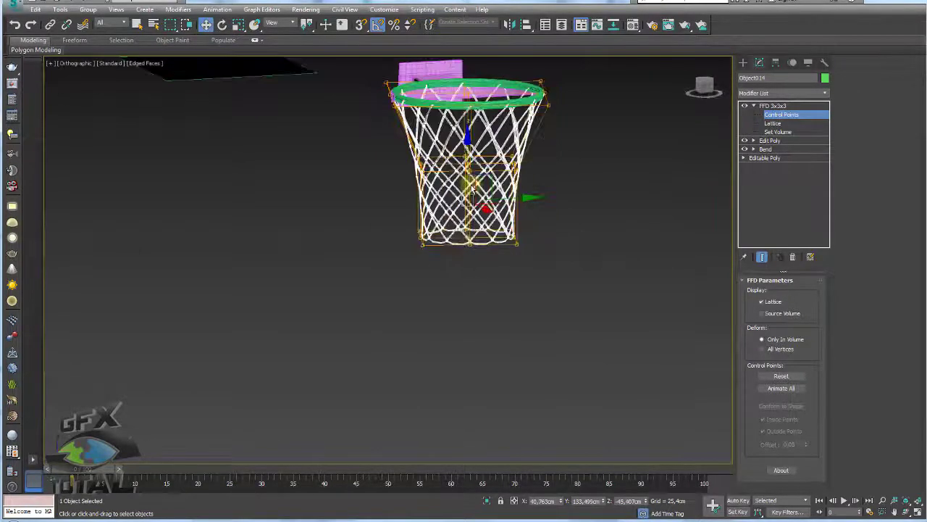
click(759, 62)
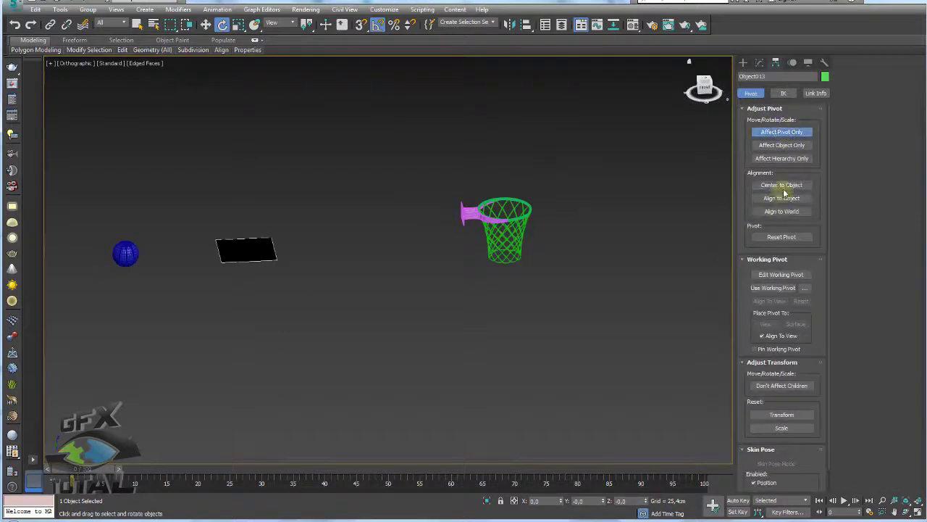
Move the image plane toward the hoop and rotate it so the photo faces the view
click(782, 131)
key(w)
mouse_move(287, 249)
mouse_down()
mouse_move(453, 250)
mouse_move(432, 293)
mouse_up()
key(e)
scroll(424, 261, down, 2)
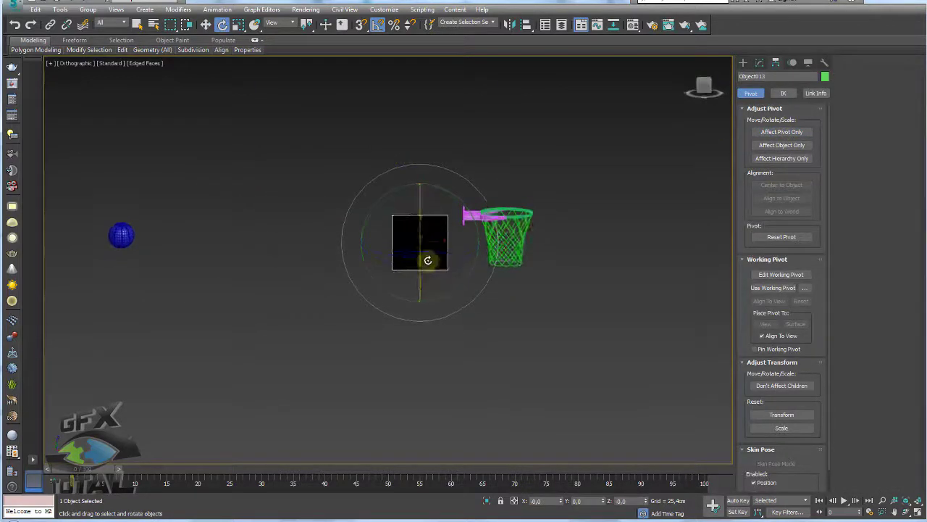
scroll(441, 256, up, 5)
mouse_move(441, 257)
alt+middle_down()
mouse_move(456, 355)
mouse_move(457, 303)
alt+middle_up()
key(shift+z)
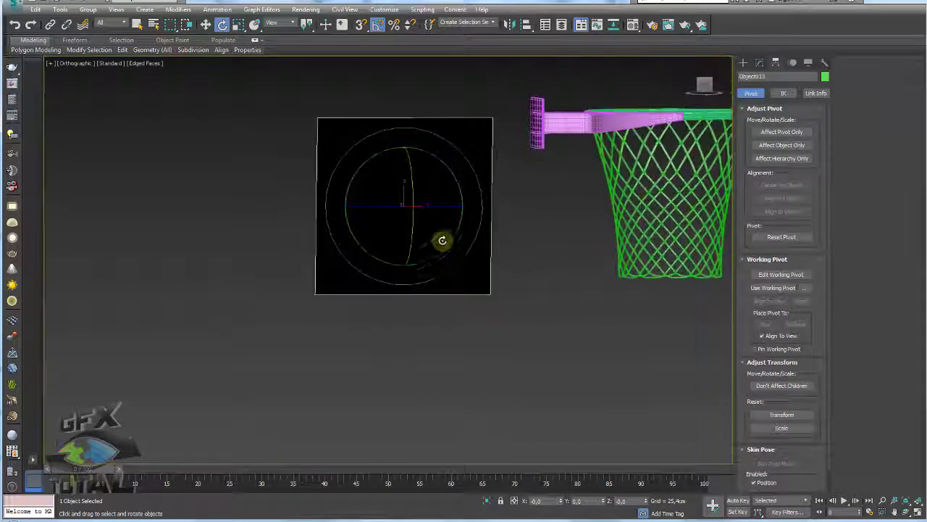
mouse_move(389, 209)
mouse_down()
mouse_move(501, 219)
mouse_move(483, 226)
mouse_up()
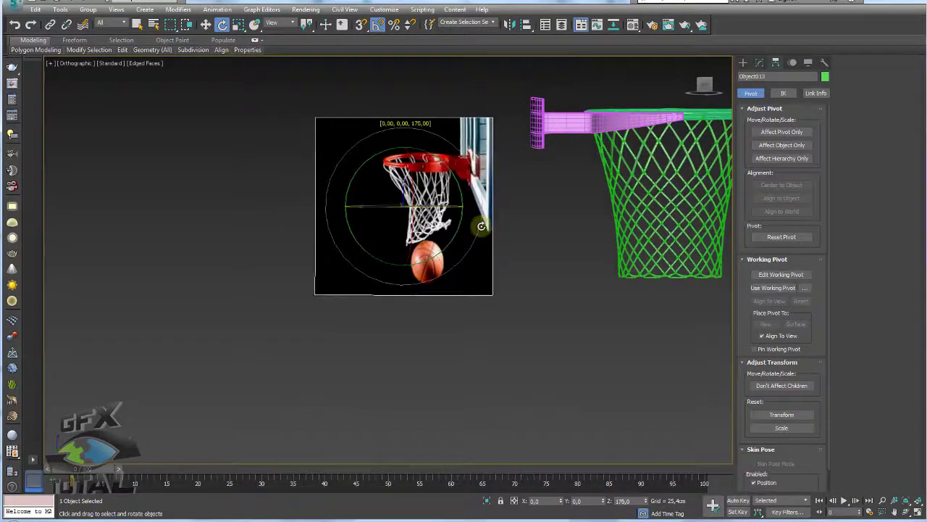
Mirror the plane on the X axis and shift it left beside the hoop
click(510, 24)
click(447, 210)
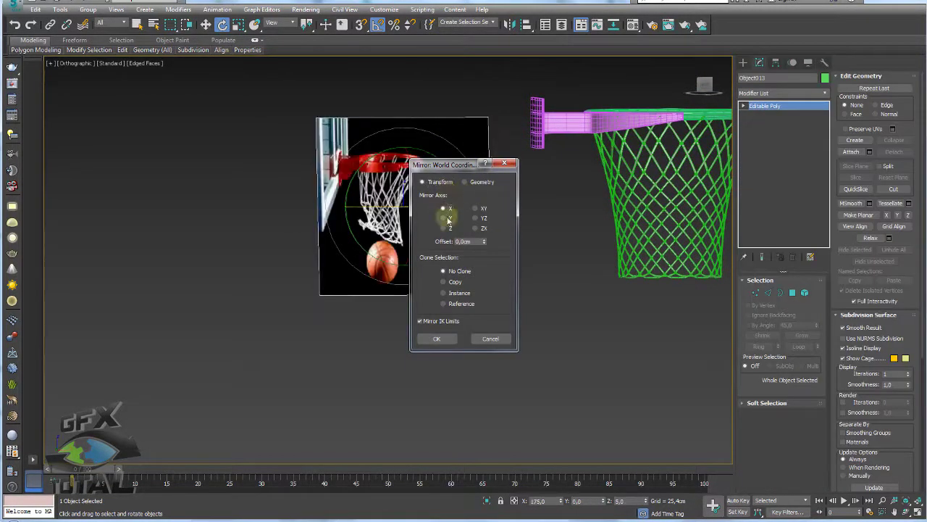
click(433, 337)
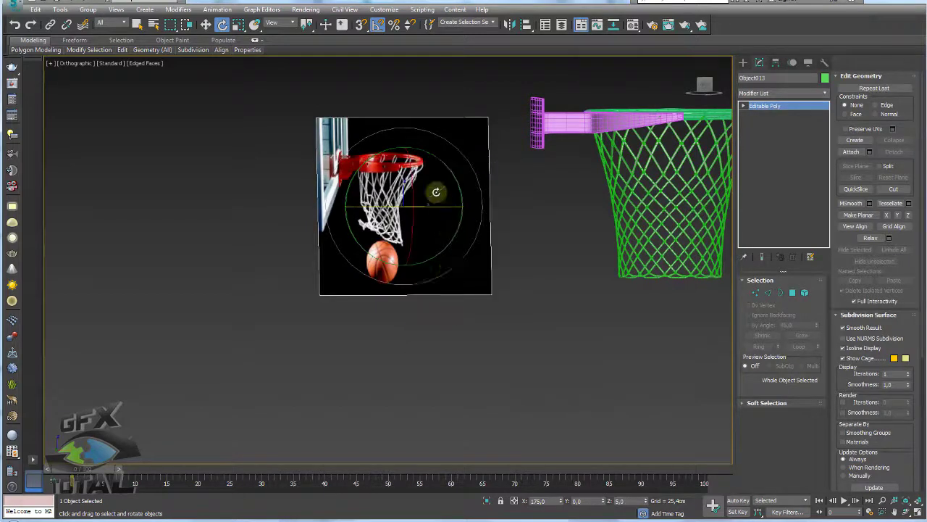
key(w)
drag(424, 182, 413, 170)
middle_drag(493, 210, 438, 227)
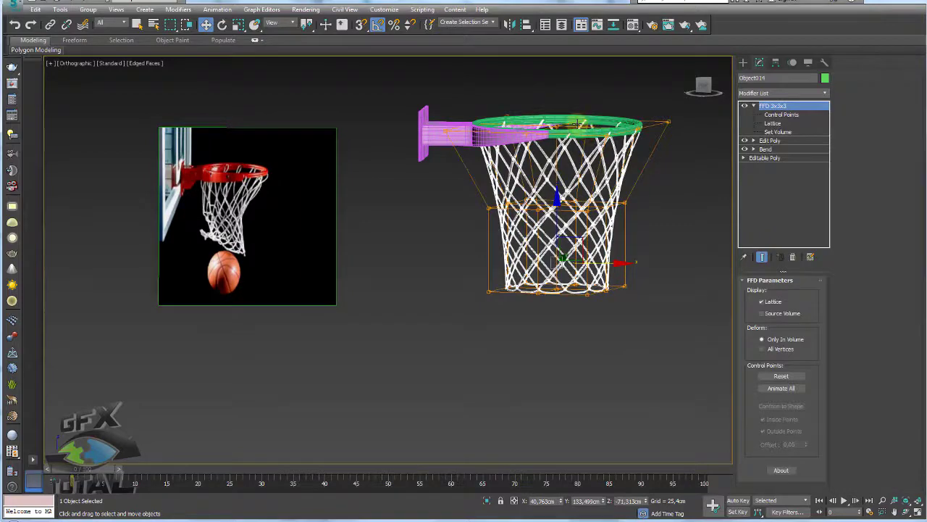
Select the blue ball and move it up beside the basket near the rim
scroll(588, 135, down, 5)
scroll(196, 217, down, 4)
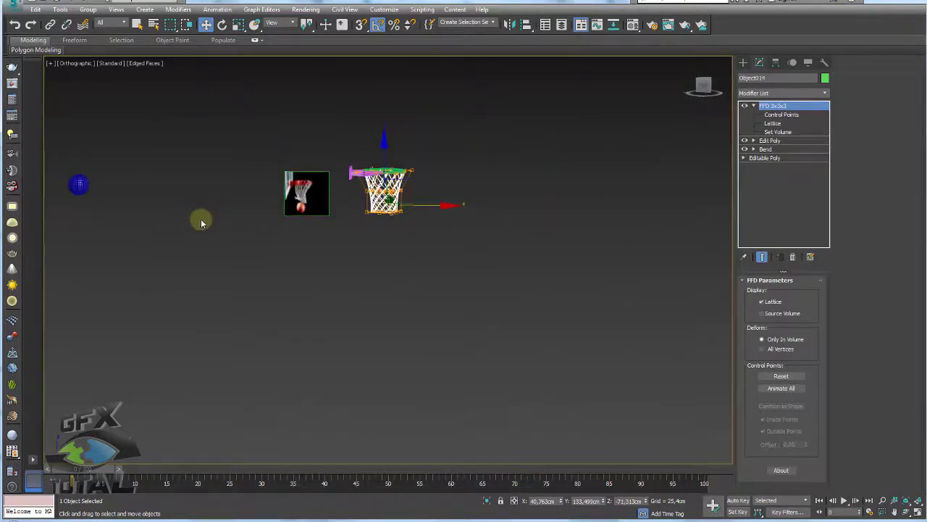
click(79, 184)
mouse_move(94, 157)
mouse_down()
mouse_move(406, 130)
mouse_move(436, 230)
mouse_up()
scroll(355, 176, up, 1)
scroll(355, 176, up, 3)
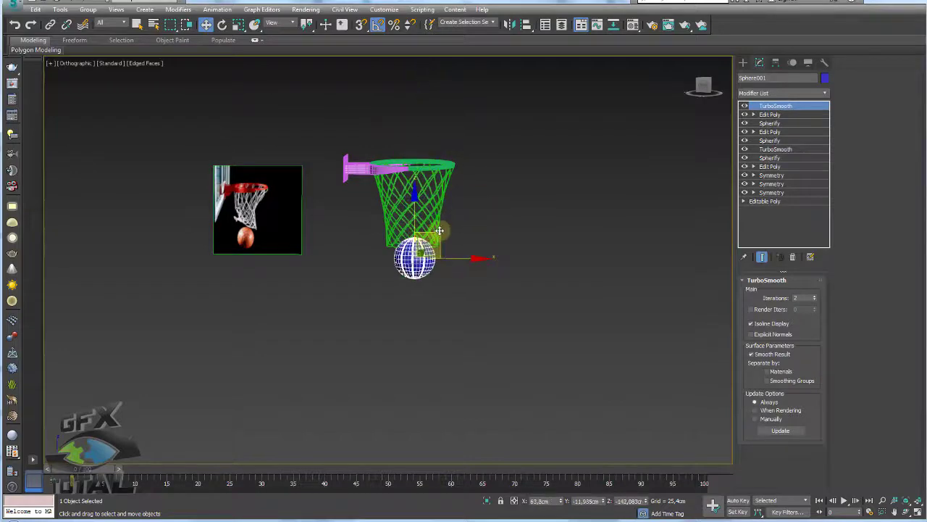
scroll(436, 231, up, 3)
mouse_move(436, 230)
middle_down()
mouse_move(564, 236)
mouse_move(547, 267)
middle_up()
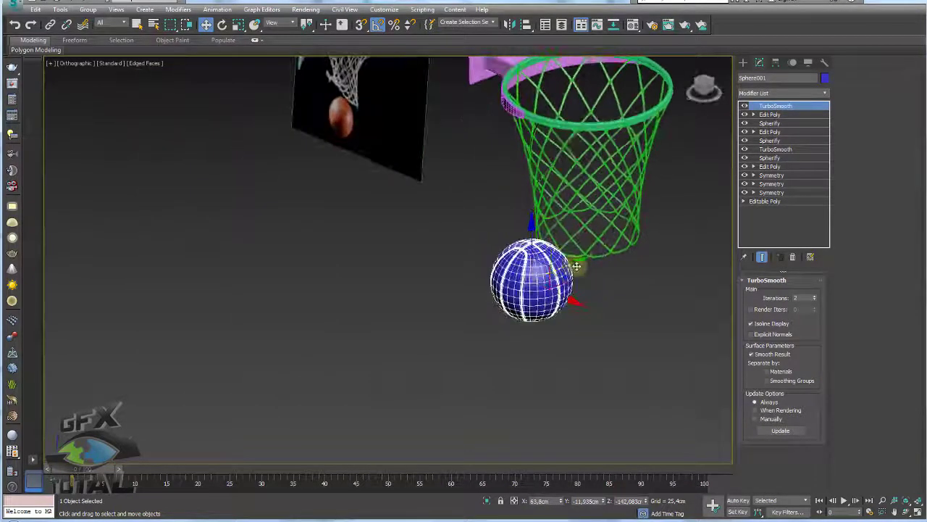
drag(547, 266, 614, 242)
drag(599, 199, 595, 24)
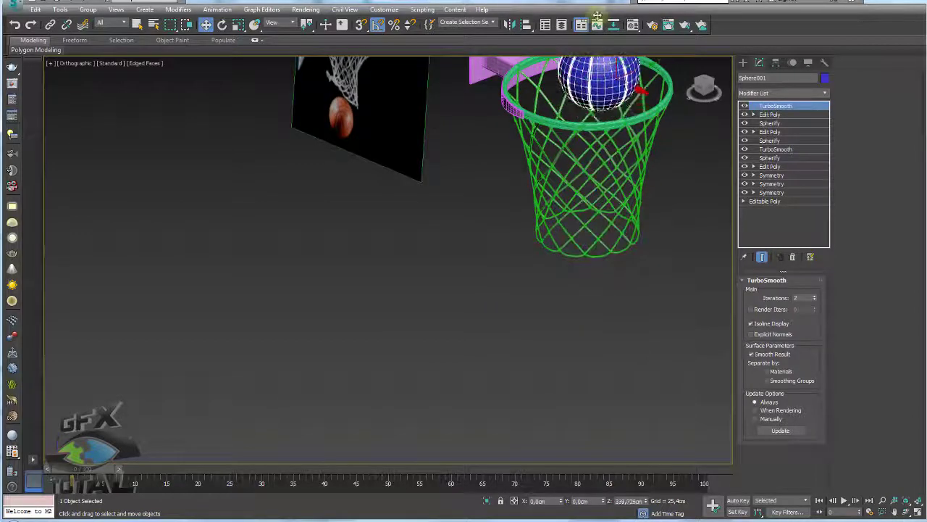
alt+middle_drag(596, 72, 592, 129)
Scale the ball to 105% and move it down beside the net's lower right
key(r)
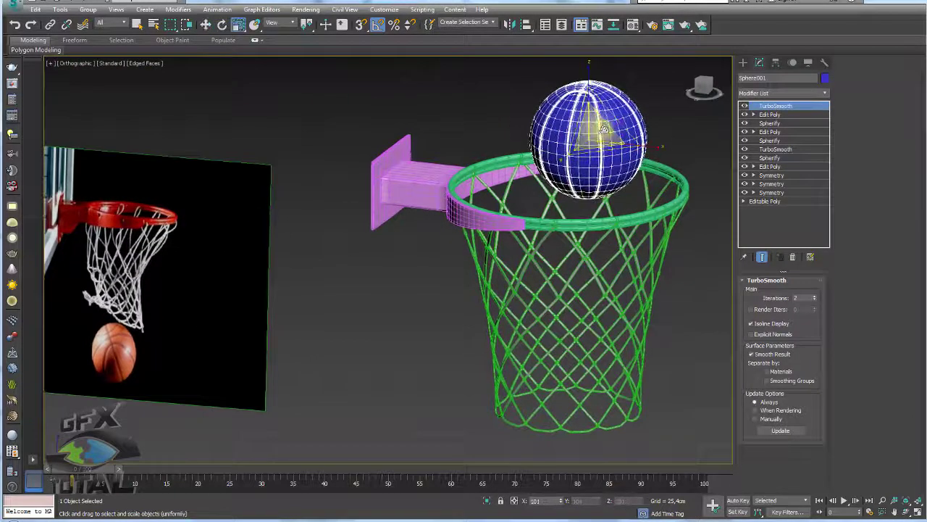
drag(593, 129, 601, 131)
alt+middle_drag(601, 130, 614, 111)
key(w)
drag(614, 111, 713, 310)
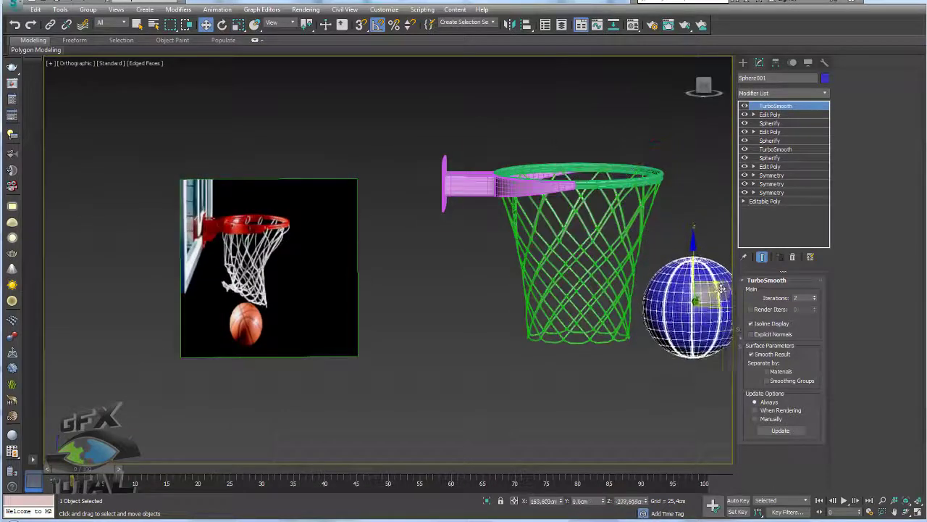
scroll(612, 350, down, 3)
Select the hoop parts and the ball together
drag(615, 304, 445, 120)
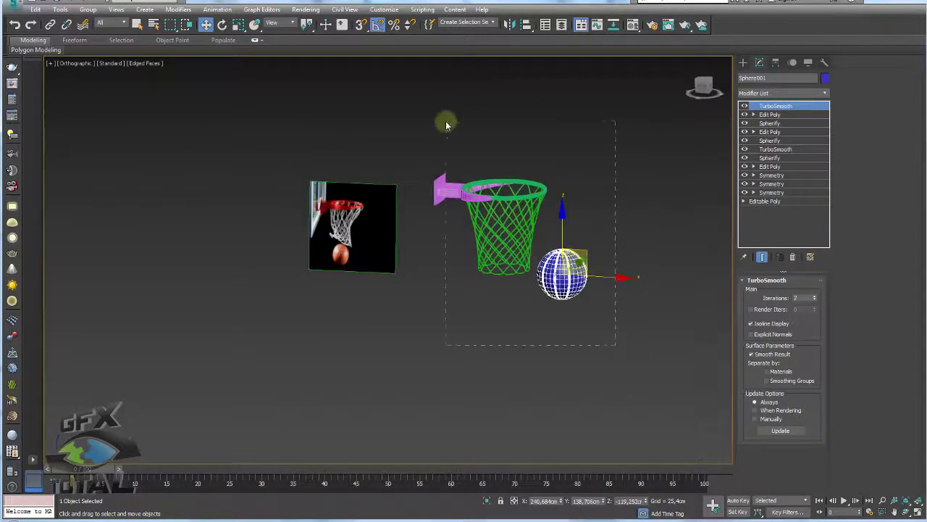
scroll(526, 182, up, 3)
scroll(546, 238, up, 2)
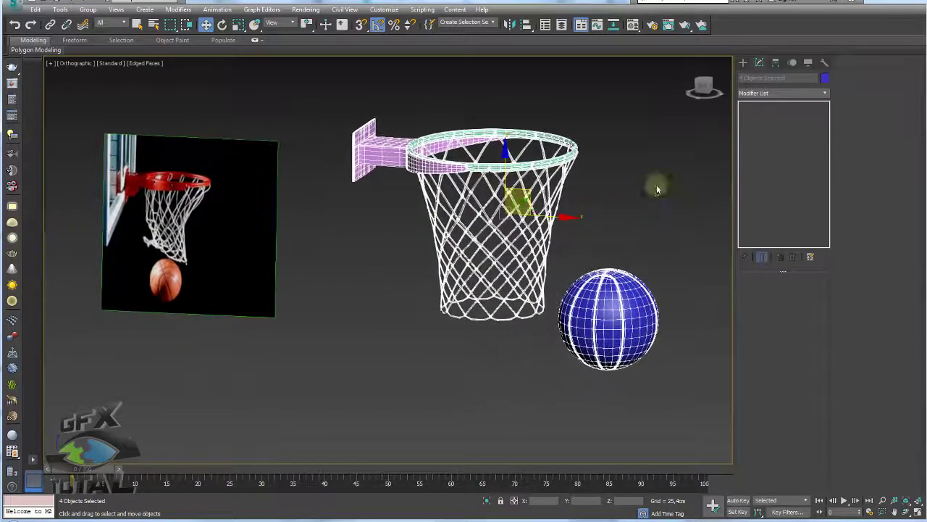
Set the object colour of the selected net, rim, mount and ball to black
click(825, 77)
click(635, 230)
click(615, 261)
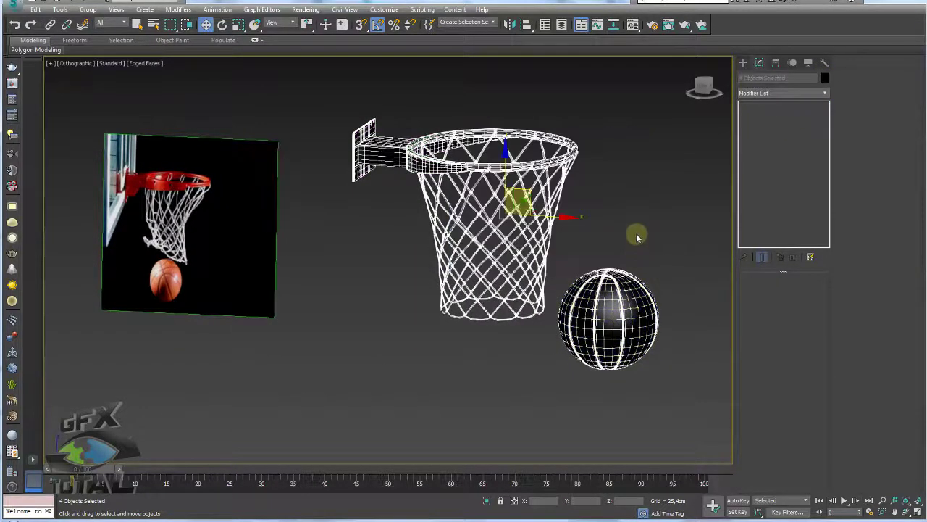
Assign the default material in slot 02 to the selected objects
click(632, 24)
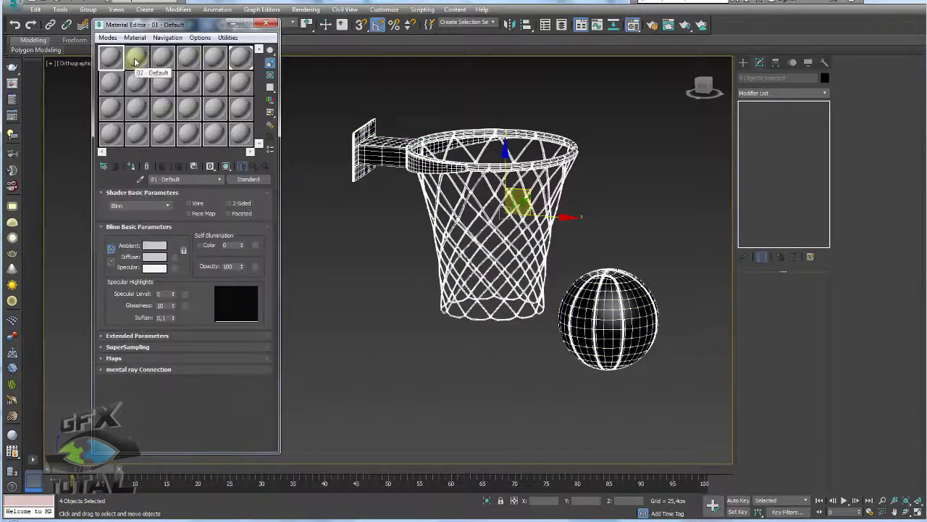
click(136, 57)
click(132, 166)
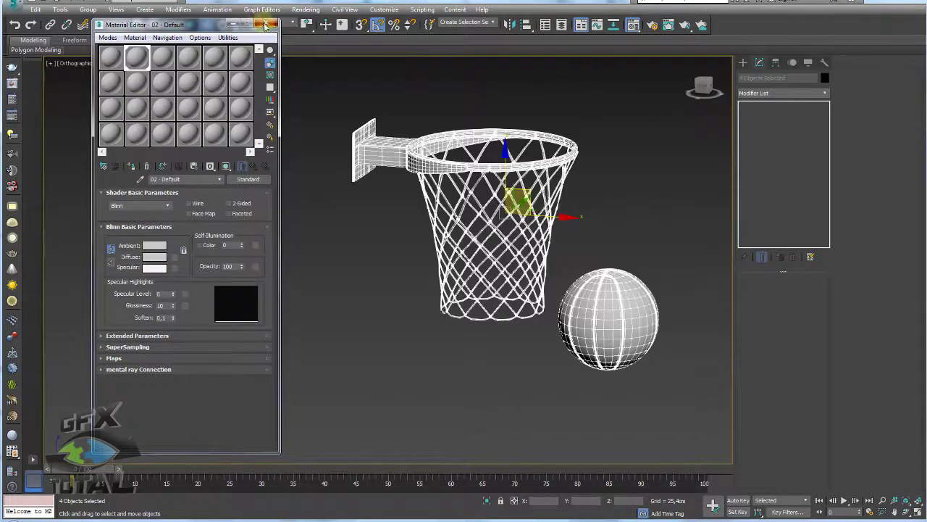
click(265, 24)
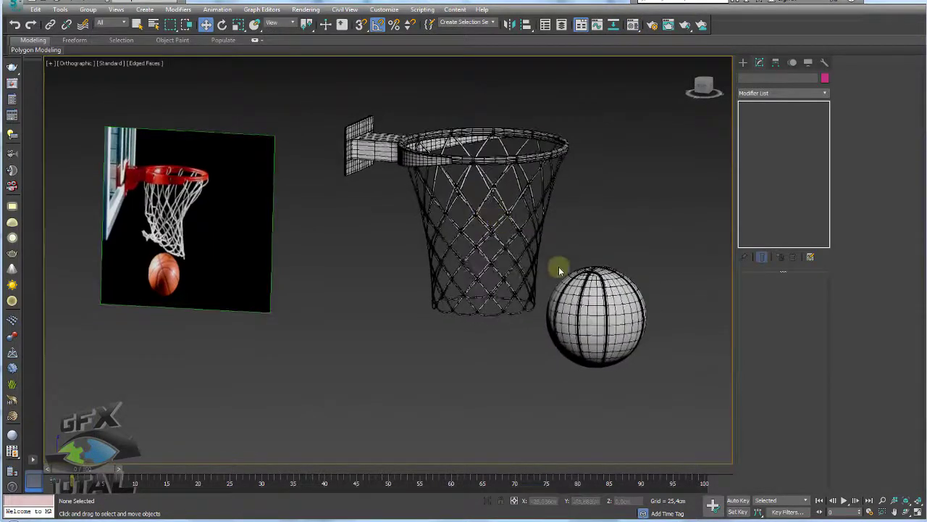